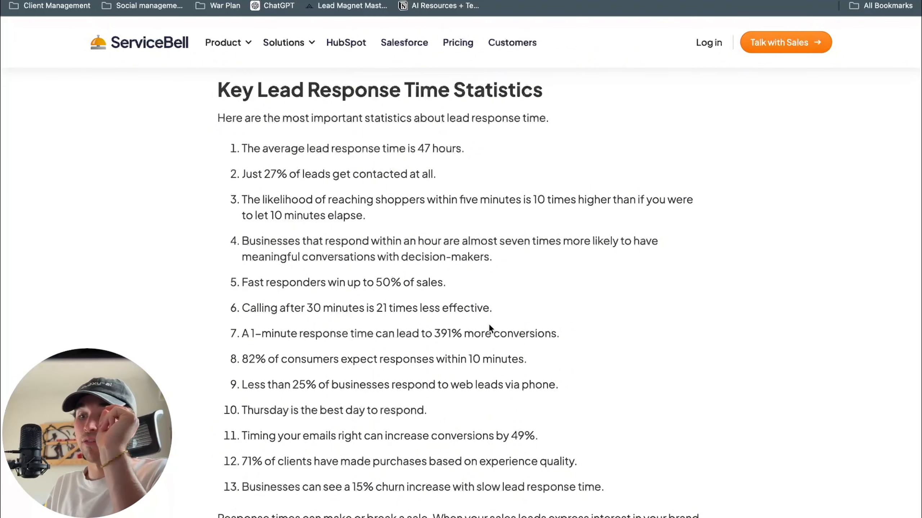
Highlight the 391% more conversions and 82% ten-minute response statistics in the ServiceBell article
triple_click(483, 332)
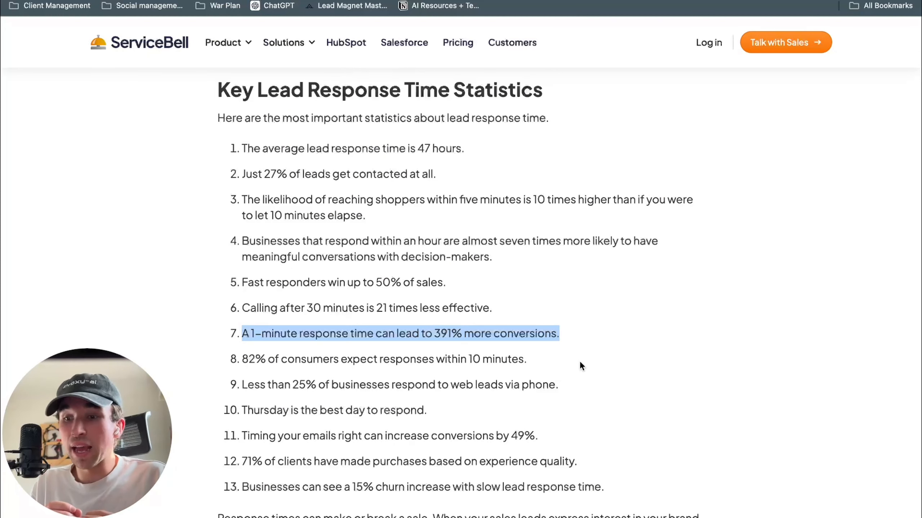
triple_click(430, 363)
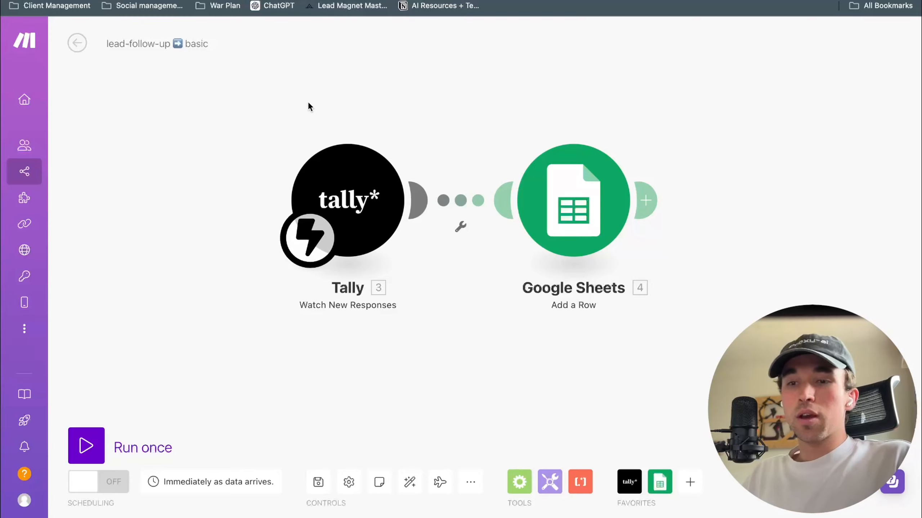
Delete both existing modules and look over Tally's modules for the empty trigger
drag(294, 101, 664, 279)
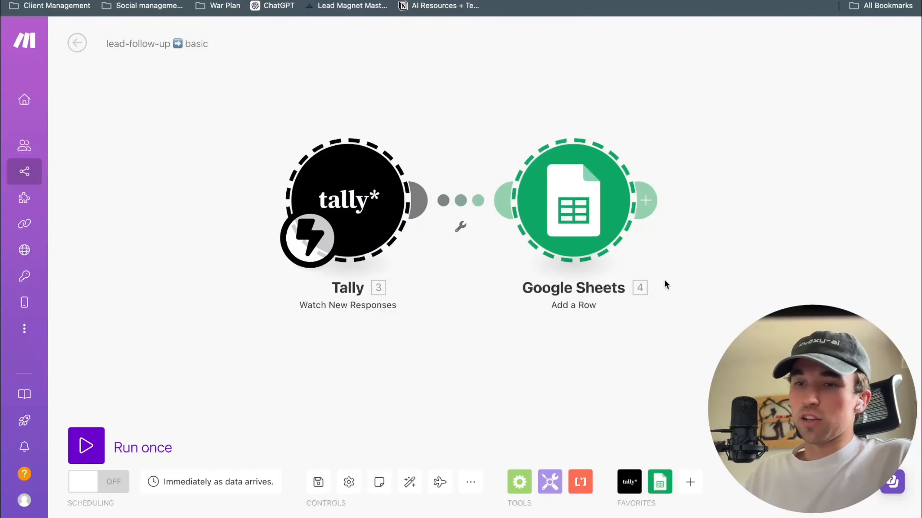
key(Delete)
click(419, 212)
click(483, 95)
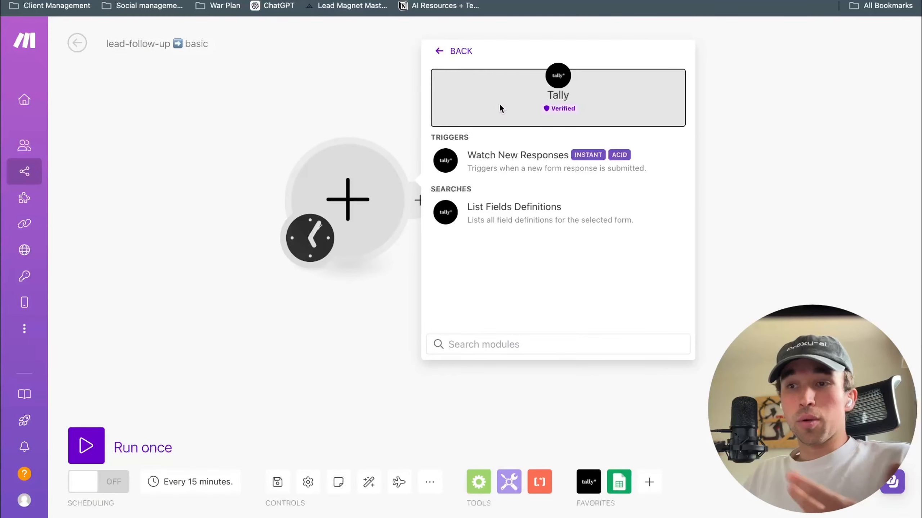
click(447, 53)
text(tally)
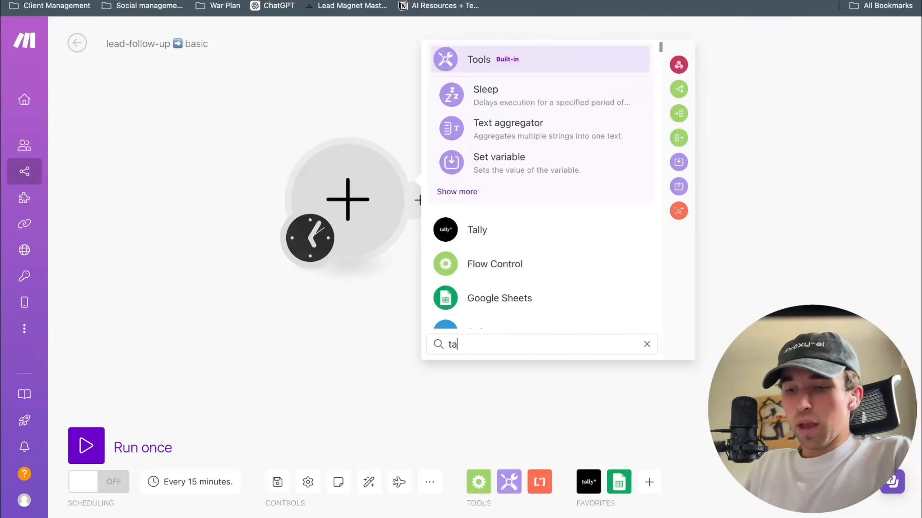
key(BackSpace)
key(BackSpace)
key(BackSpace)
key(BackSpace)
key(BackSpace)
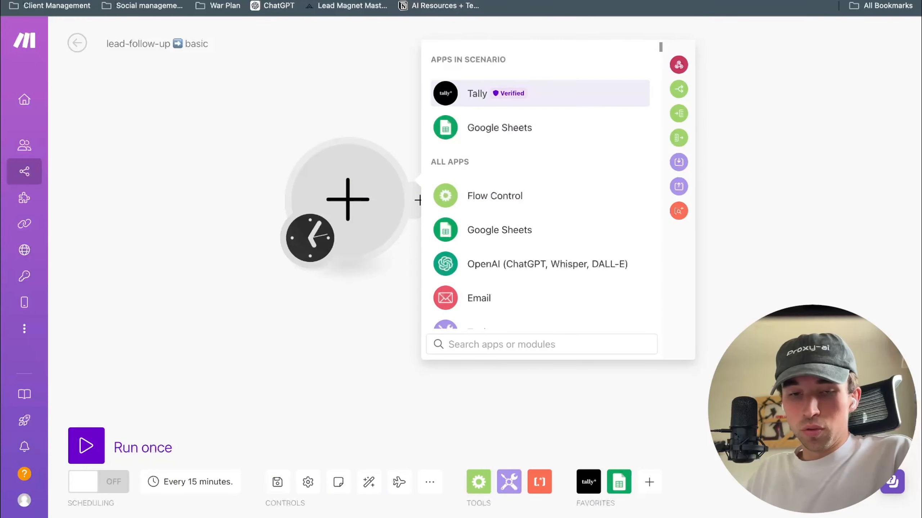
Compare Typeform's modules, then add Tally Watch New Responses as the trigger
text(type)
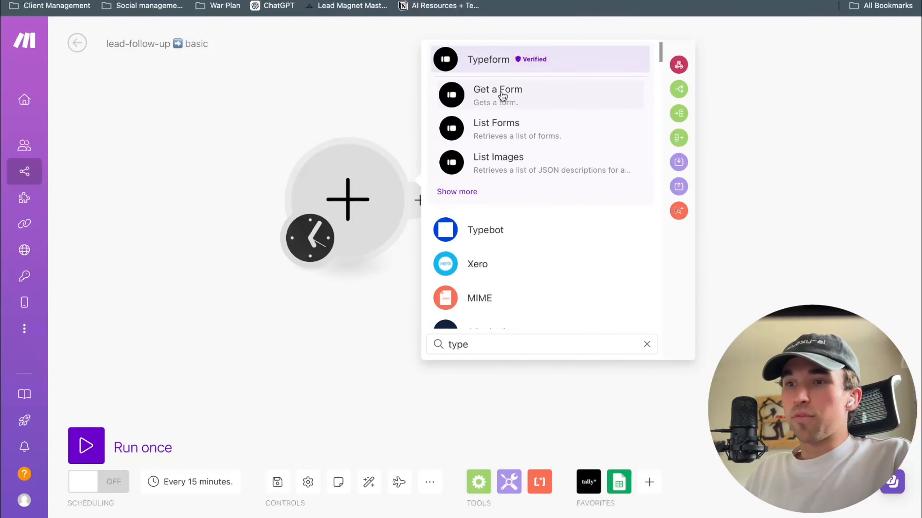
click(481, 68)
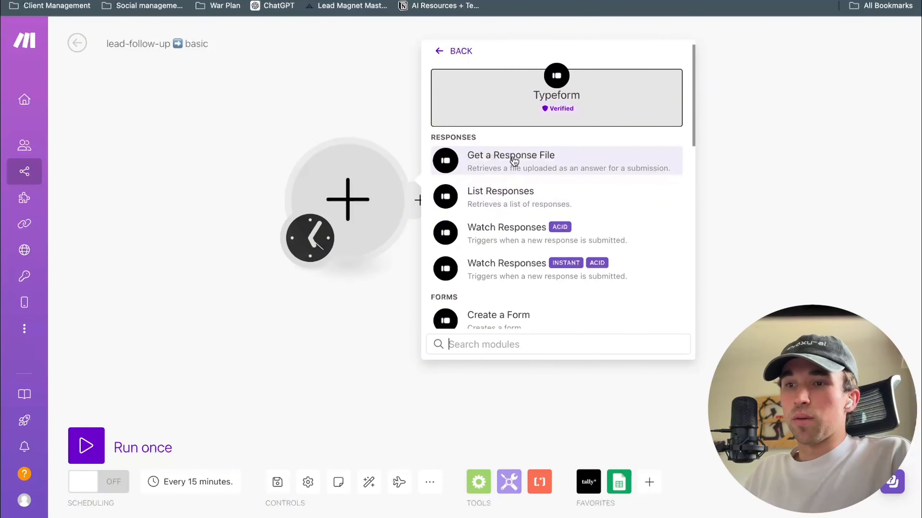
scroll(518, 218, down, 1)
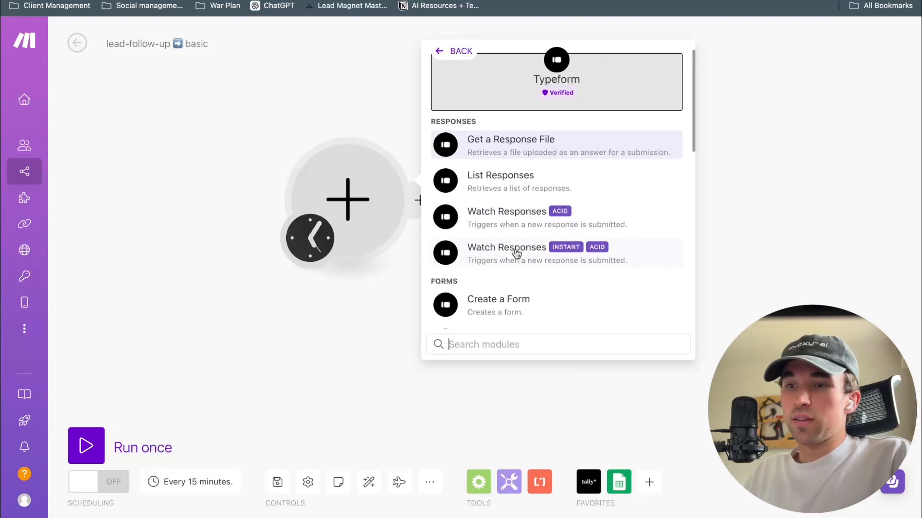
click(459, 51)
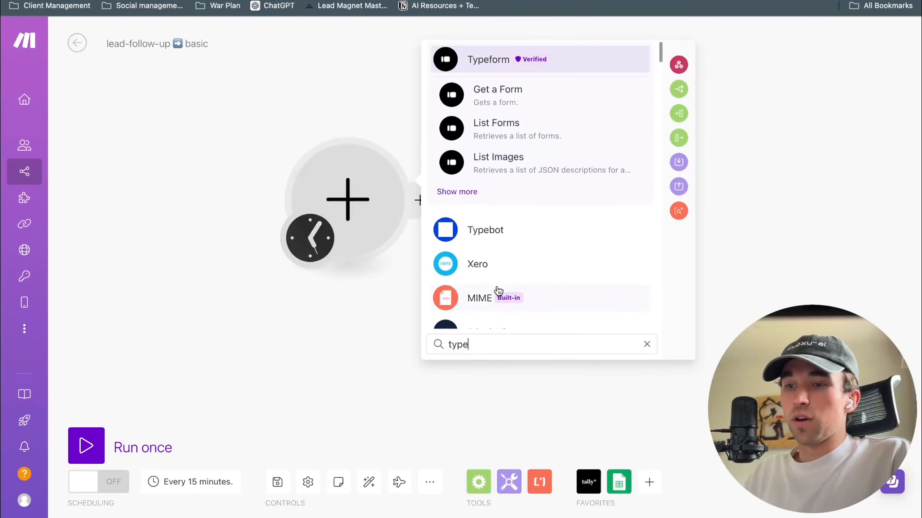
click(646, 344)
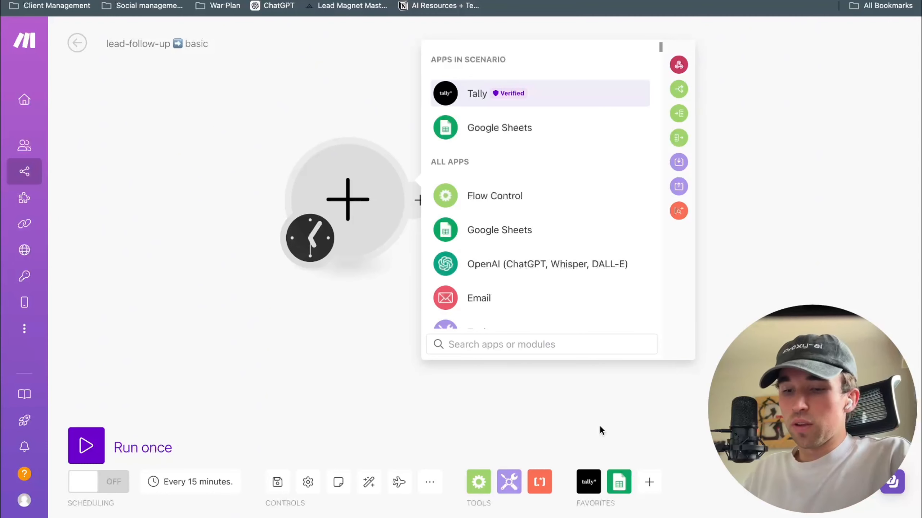
text(tally)
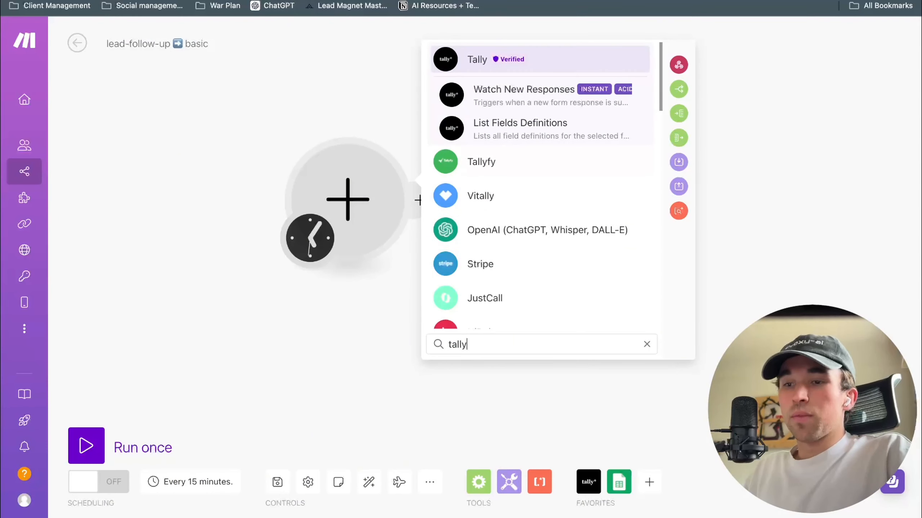
click(532, 93)
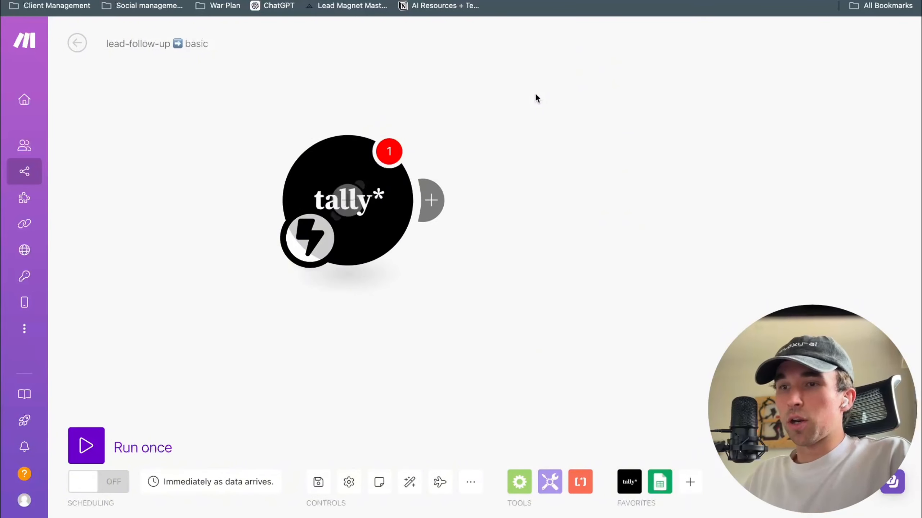
Attach the Tally trigger to the YT-lead follow-up-tutorial webhook and confirm the settings
click(567, 199)
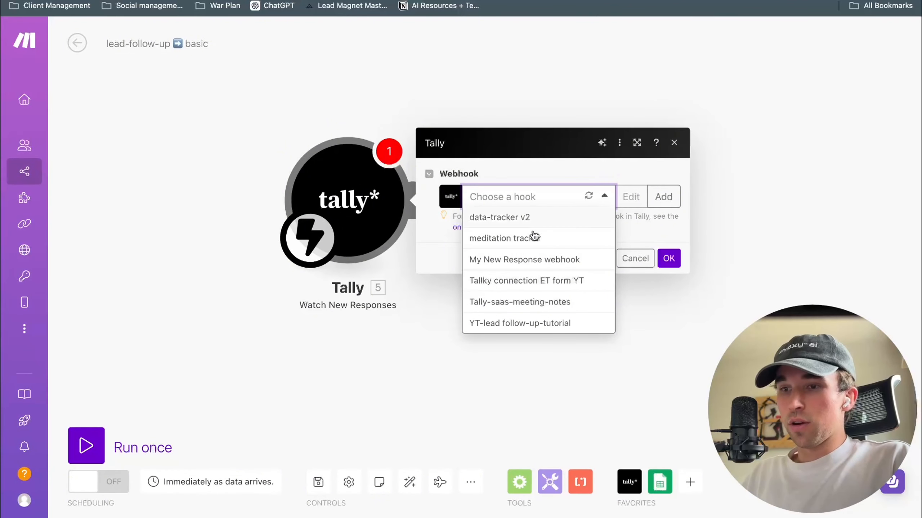
click(525, 325)
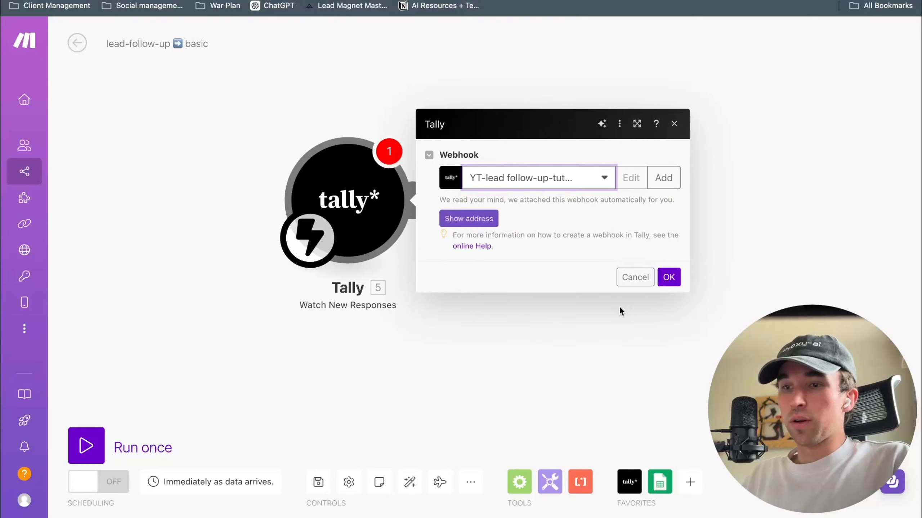
click(669, 277)
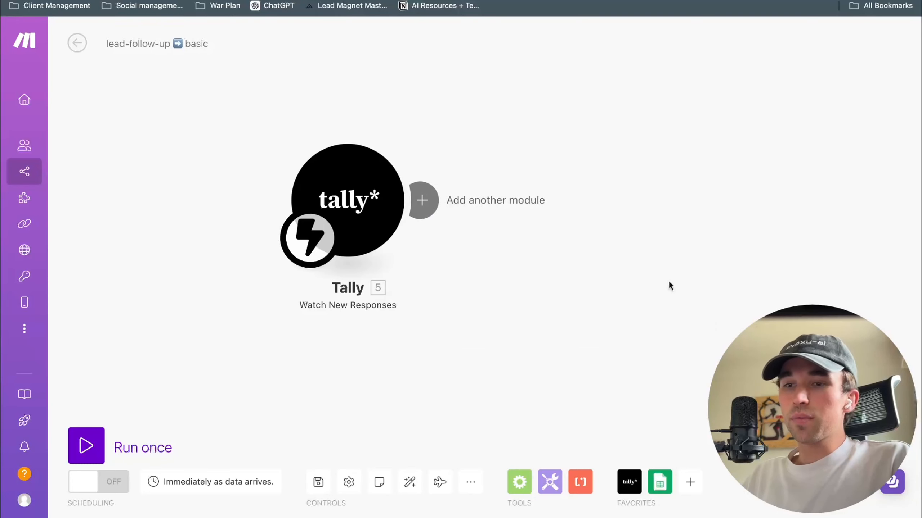
Add a Google Sheets Add a Row module after the Tally trigger
click(426, 206)
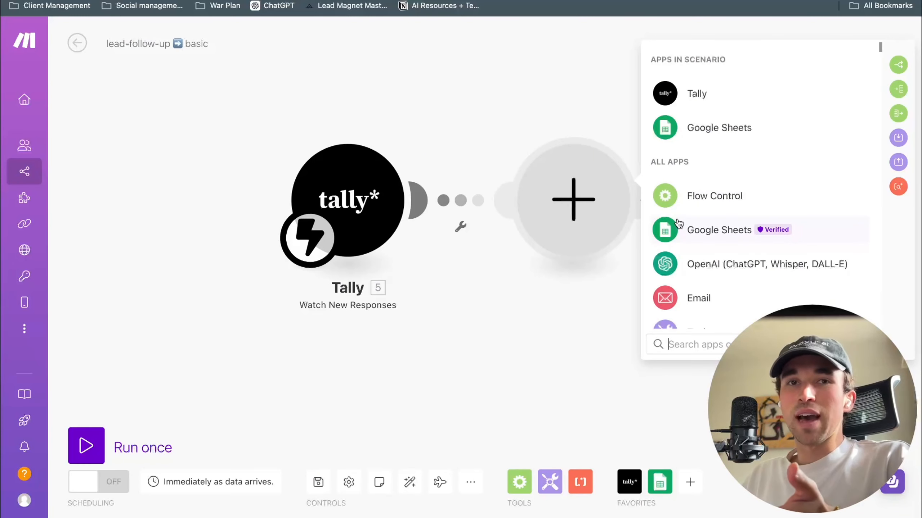
click(729, 141)
scroll(728, 209, down, 6)
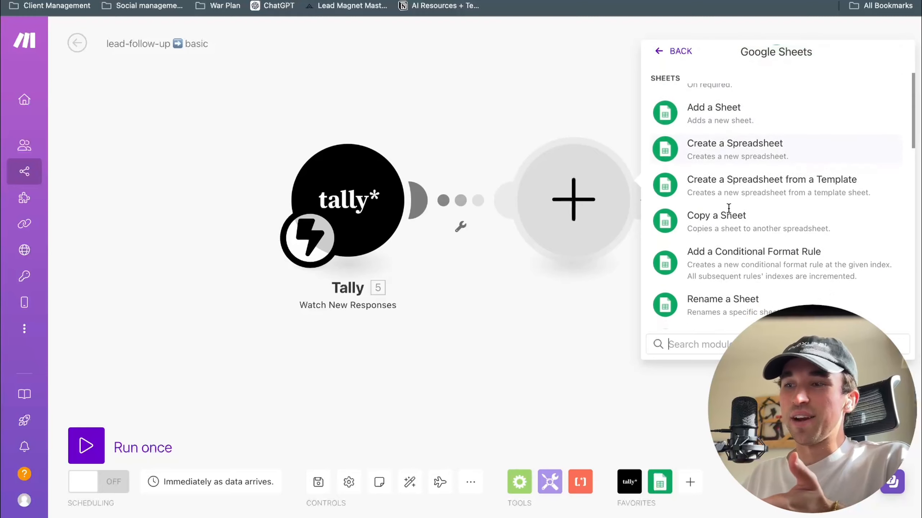
scroll(729, 152, down, 1)
scroll(722, 159, up, 6)
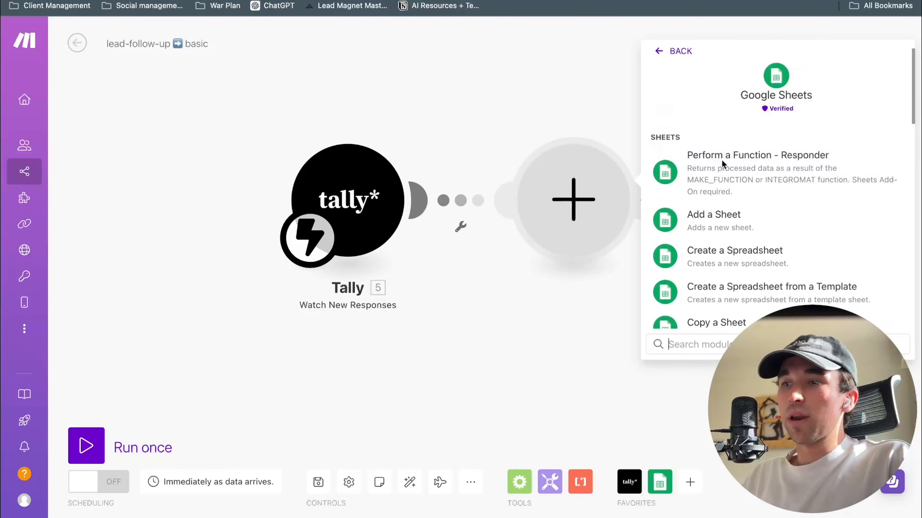
scroll(689, 218, down, 10)
scroll(691, 144, up, 8)
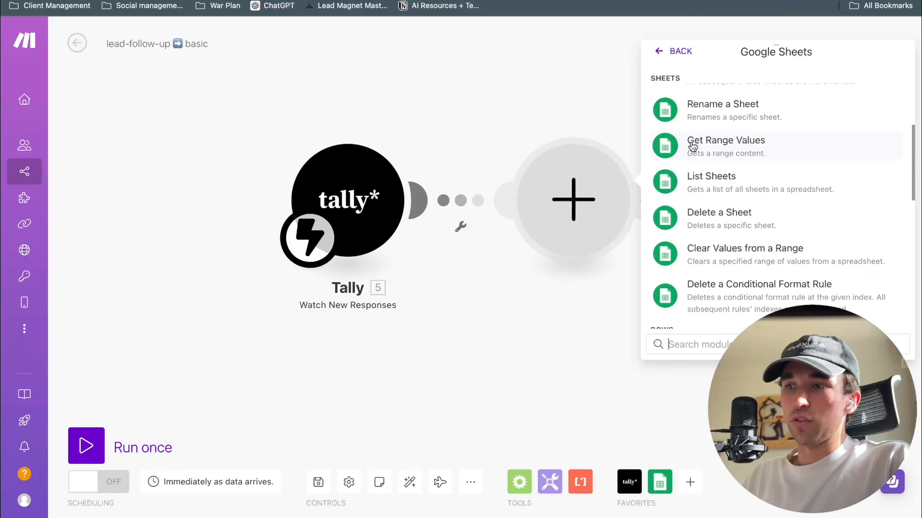
scroll(704, 174, down, 4)
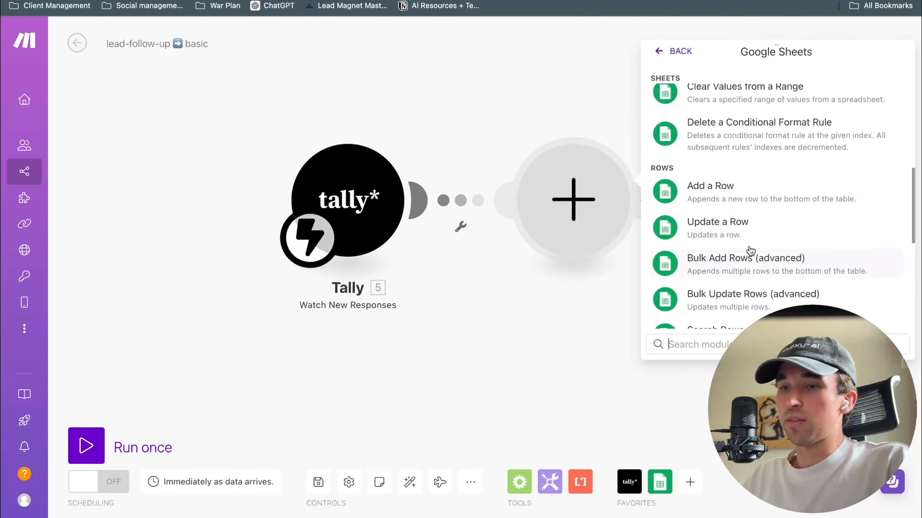
click(751, 188)
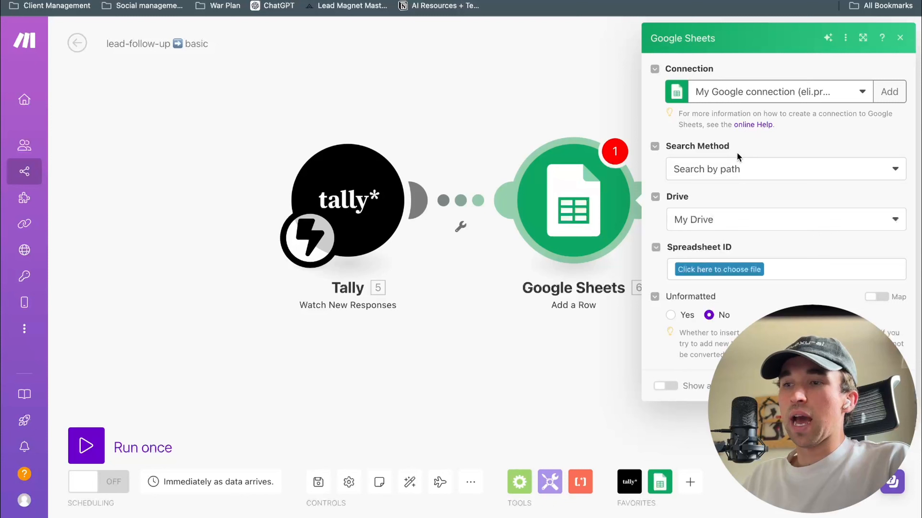
Keep the existing Google connection and start choosing the target spreadsheet file
click(785, 99)
click(771, 121)
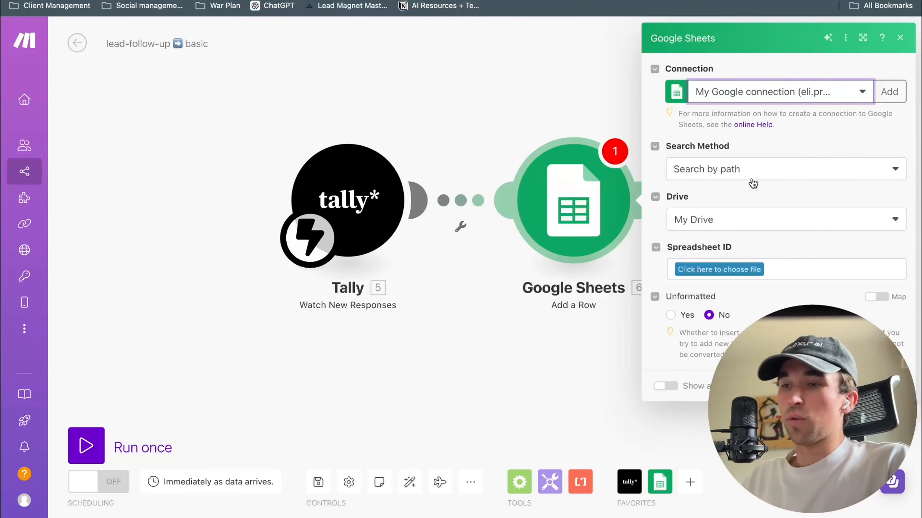
click(741, 270)
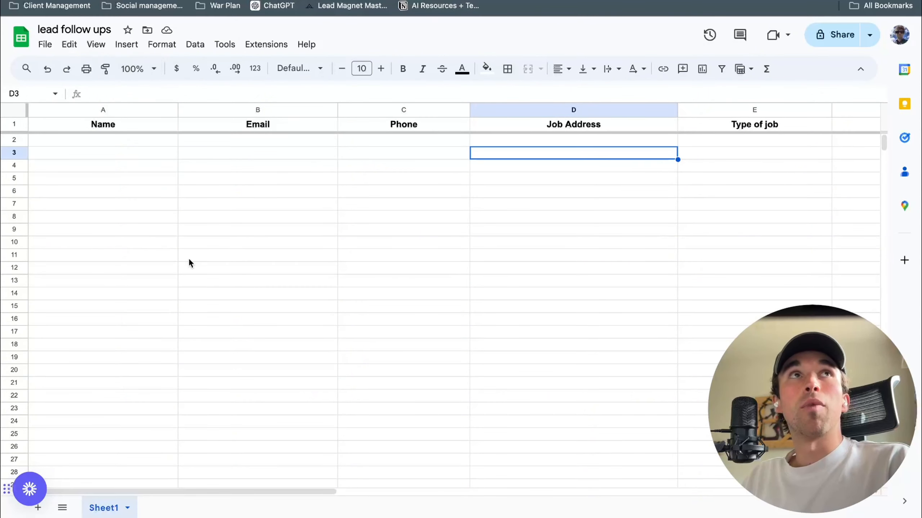
Check the lead follow ups headers from Name in A1, then bring up the Tally lead form
click(236, 358)
click(121, 129)
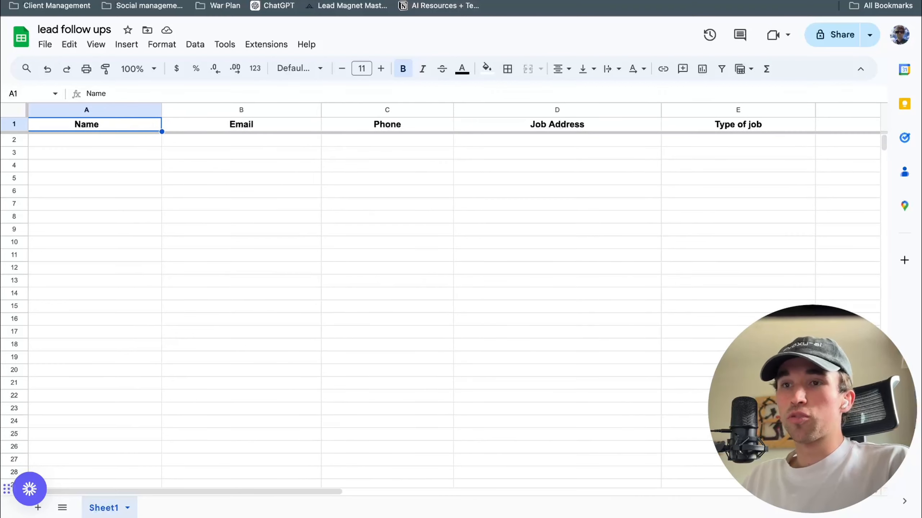
click(446, 1)
scroll(424, 162, up, 1)
scroll(525, 150, down, 2)
scroll(524, 150, up, 2)
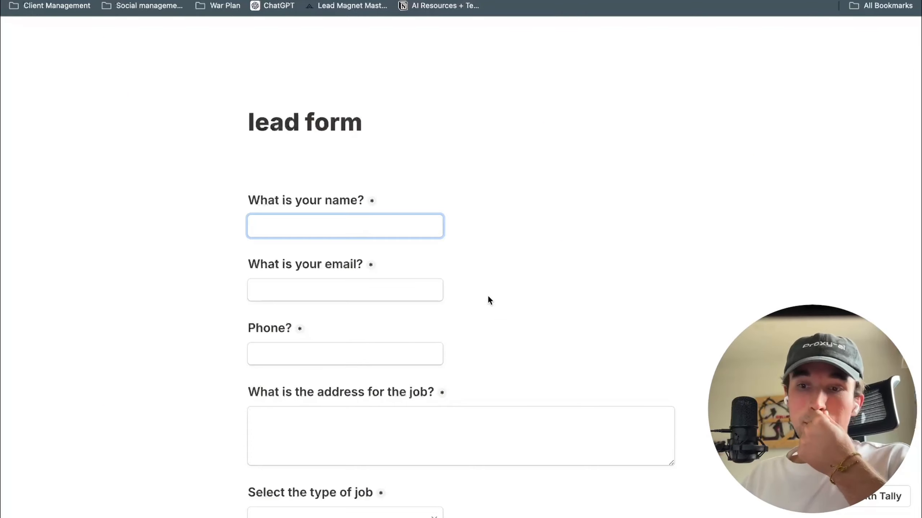
Review the Tally form's questions, including the job address field and job type choices
scroll(488, 300, down, 5)
click(401, 249)
scroll(402, 248, up, 1)
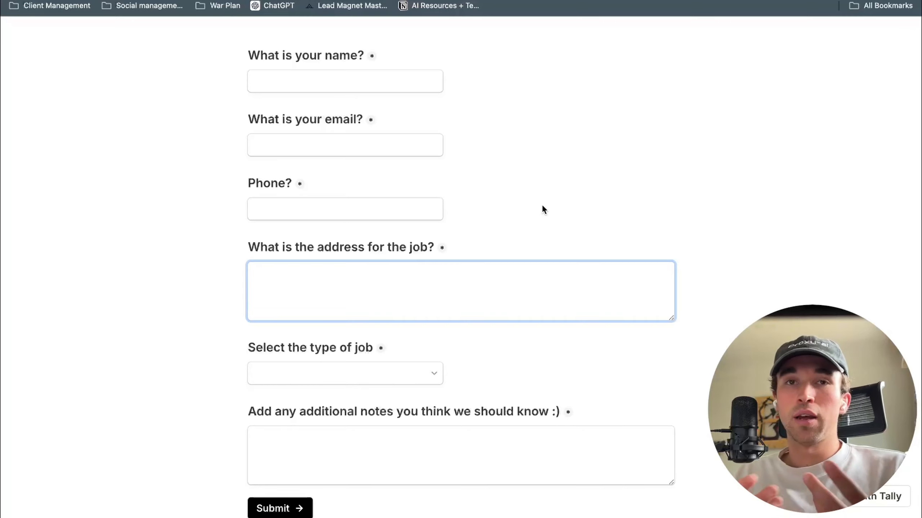
click(473, 271)
click(526, 200)
scroll(527, 198, up, 1)
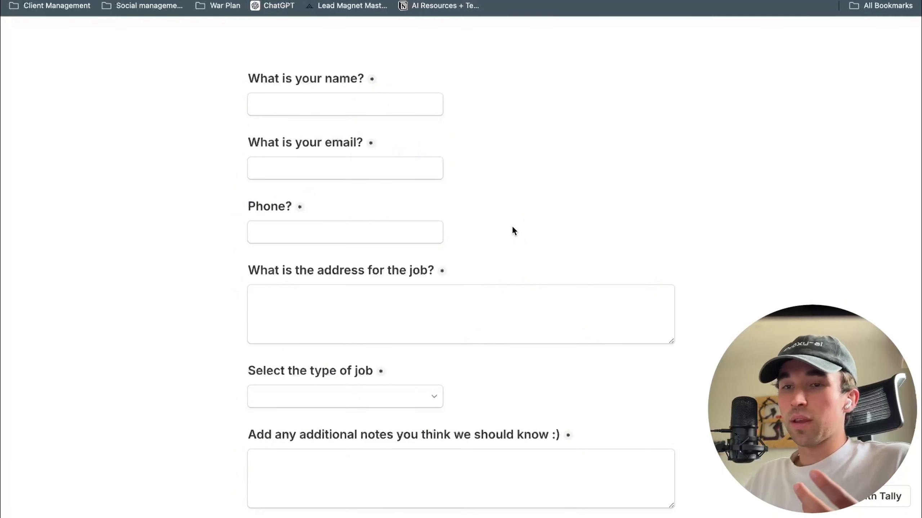
click(392, 321)
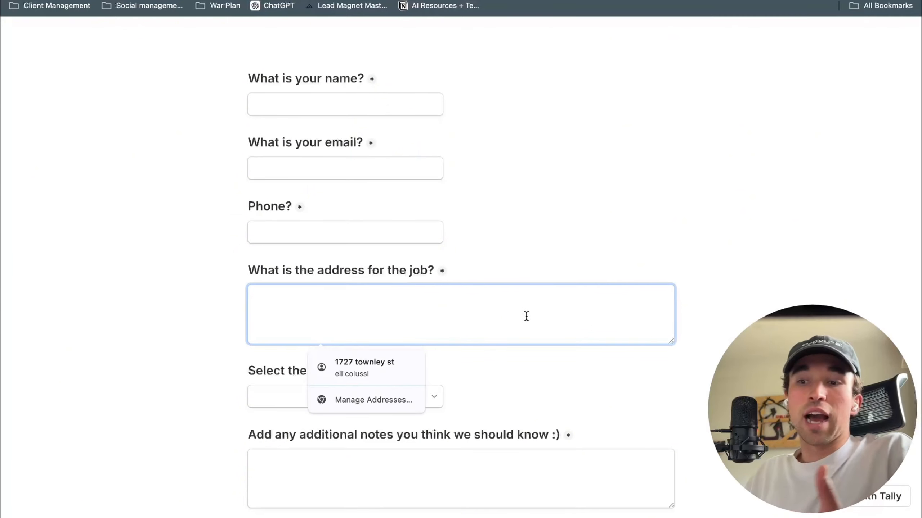
click(526, 253)
scroll(527, 251, down, 3)
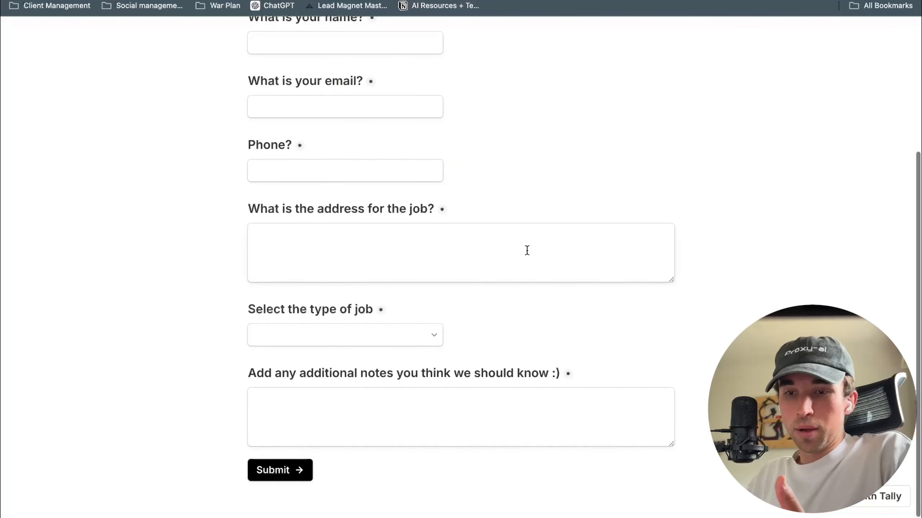
click(421, 334)
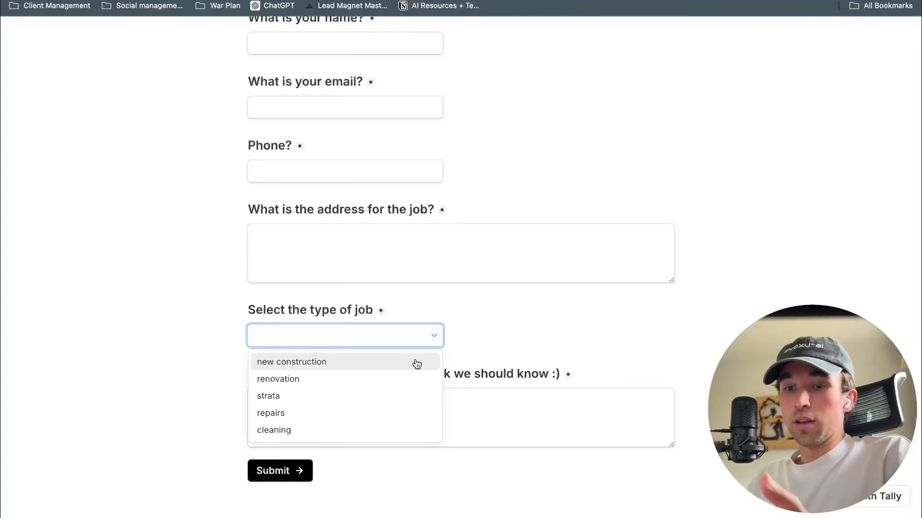
click(539, 343)
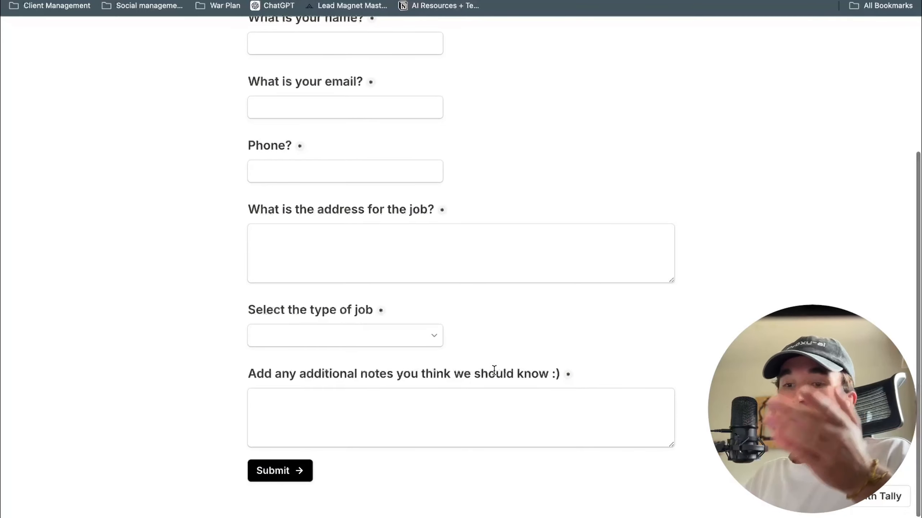
scroll(494, 370, up, 5)
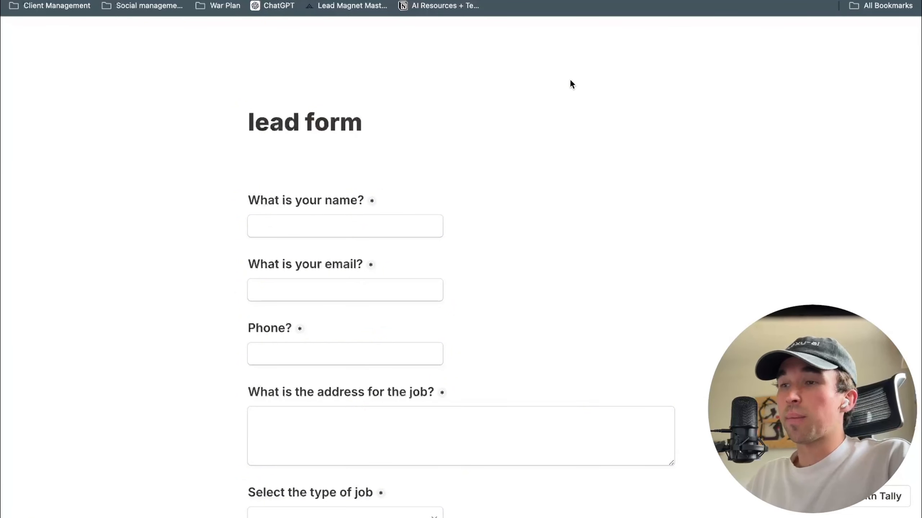
Look over the lead follow ups sheet columns, then return to the Make scenario
click(566, 1)
click(249, 167)
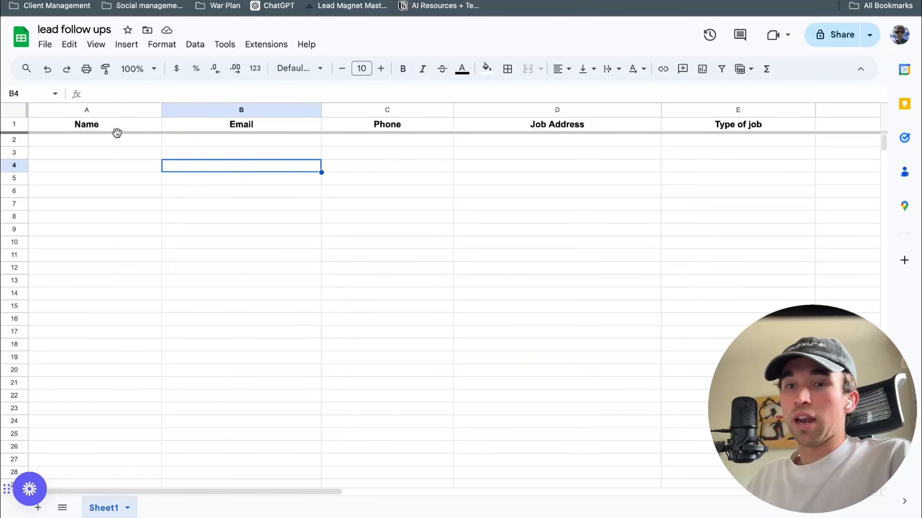
scroll(407, 152, right, 5)
scroll(418, 155, left, 5)
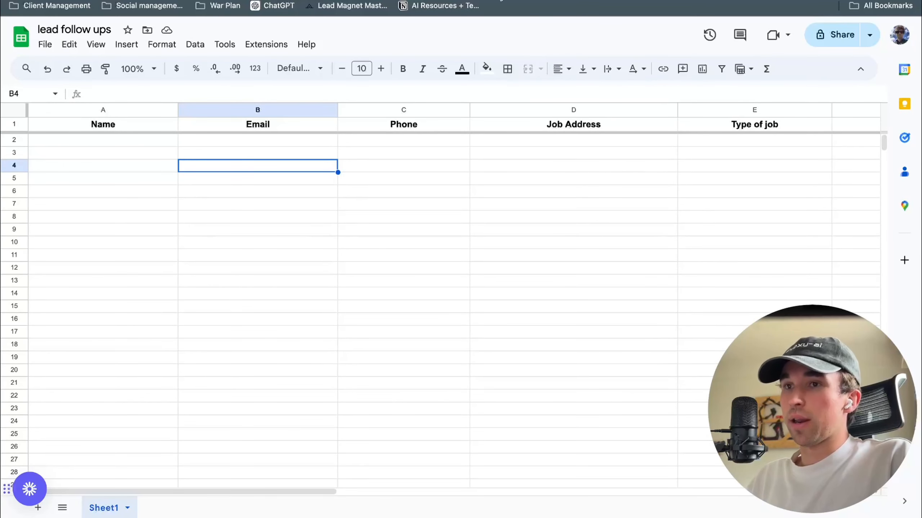
click(545, 1)
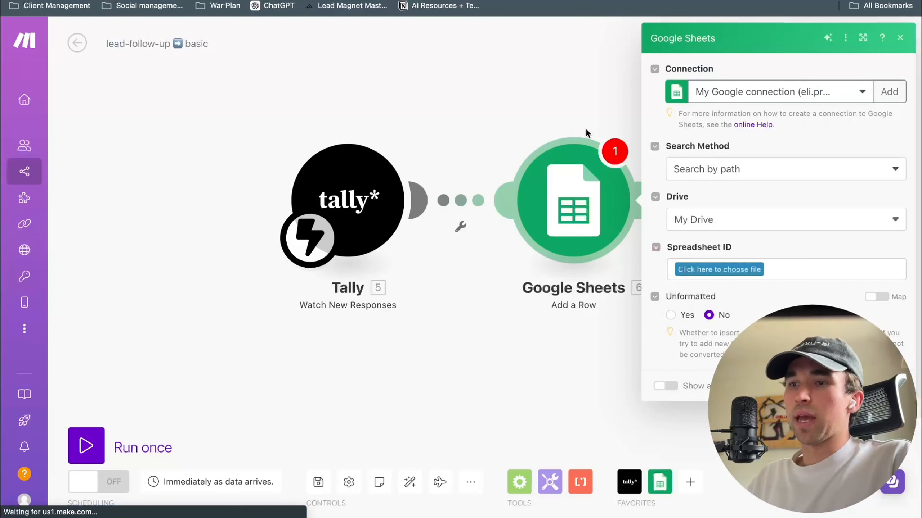
Target Sheet1 of the 'lead follow ups' spreadsheet in the Add a Row module
click(700, 270)
scroll(700, 399, down, 15)
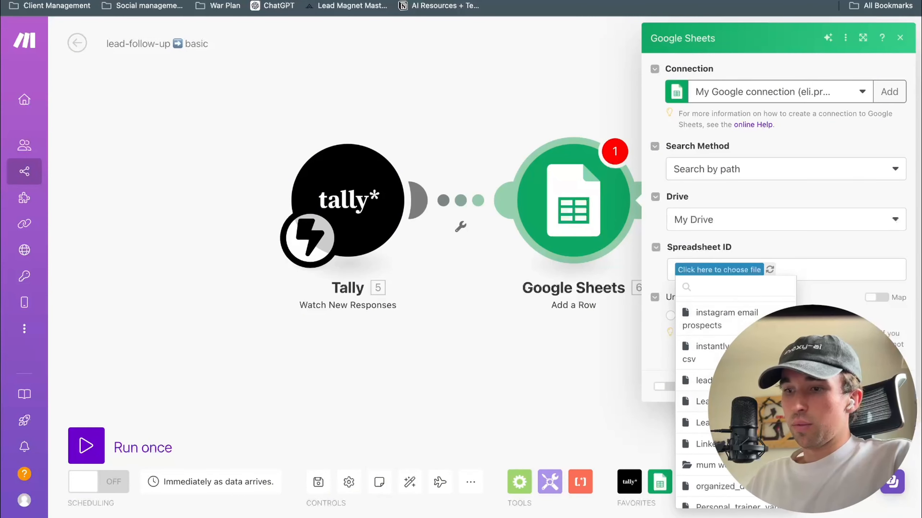
click(704, 380)
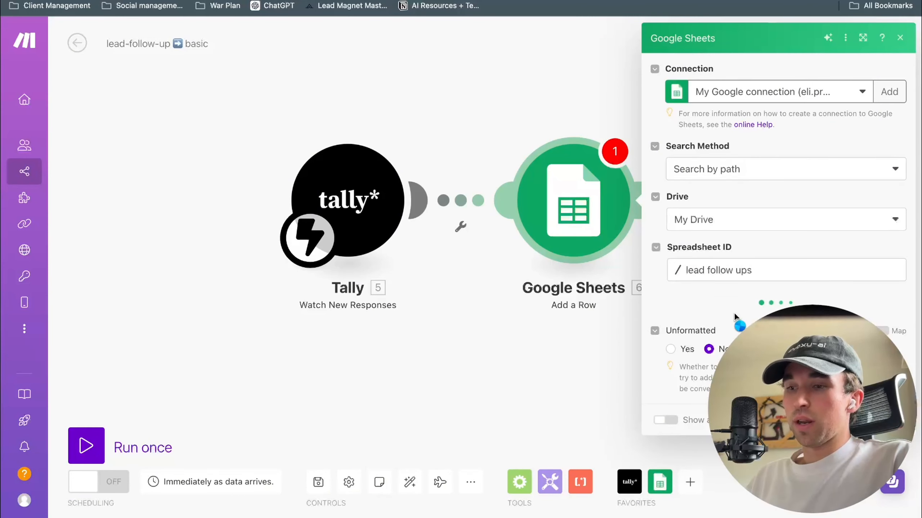
click(735, 319)
click(723, 339)
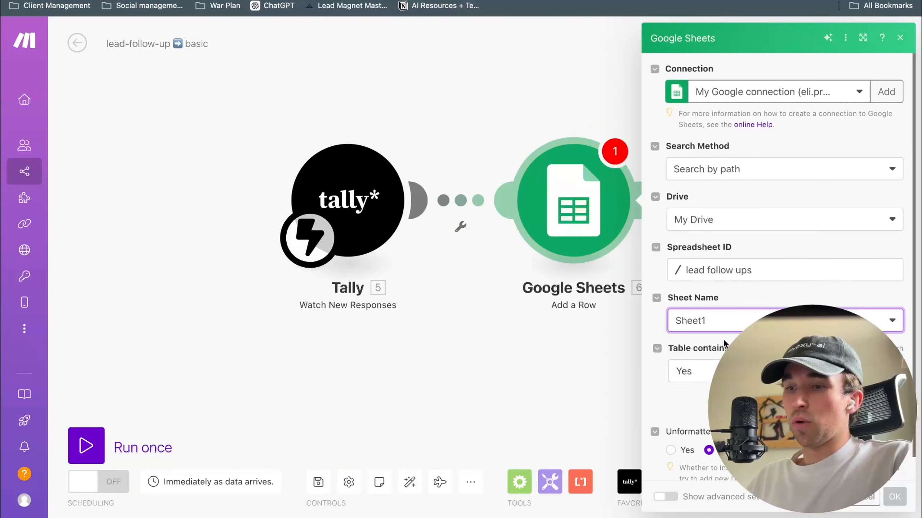
scroll(726, 343, down, 1)
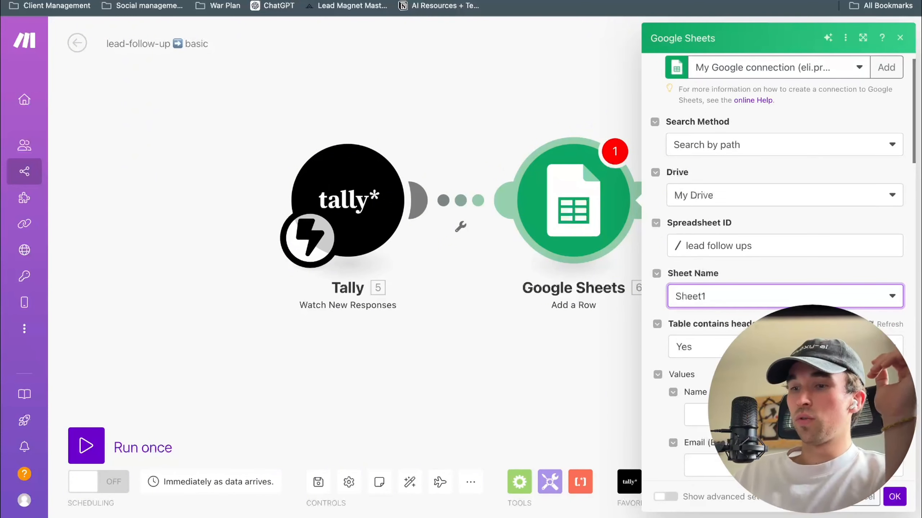
scroll(711, 363, down, 5)
Map Tally's name, email, phone and job address answers into columns Name, Email, Phone, Job Address
click(711, 205)
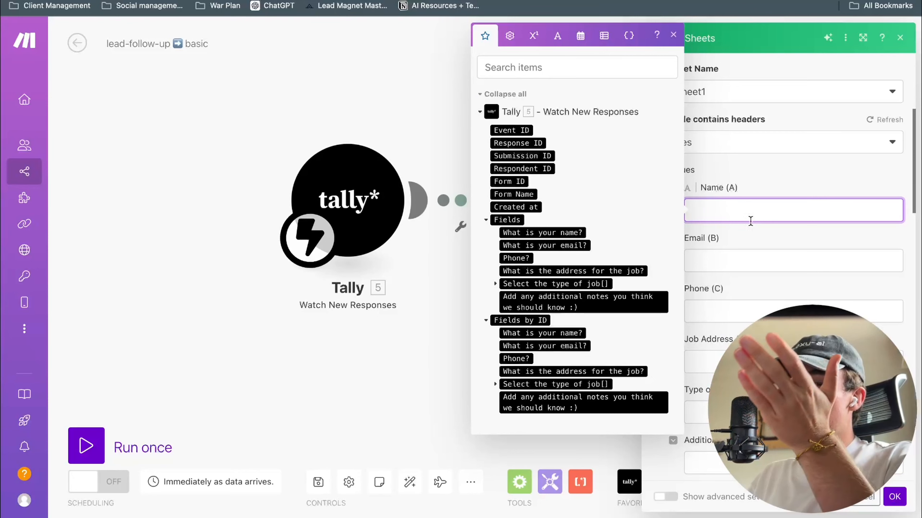
click(554, 232)
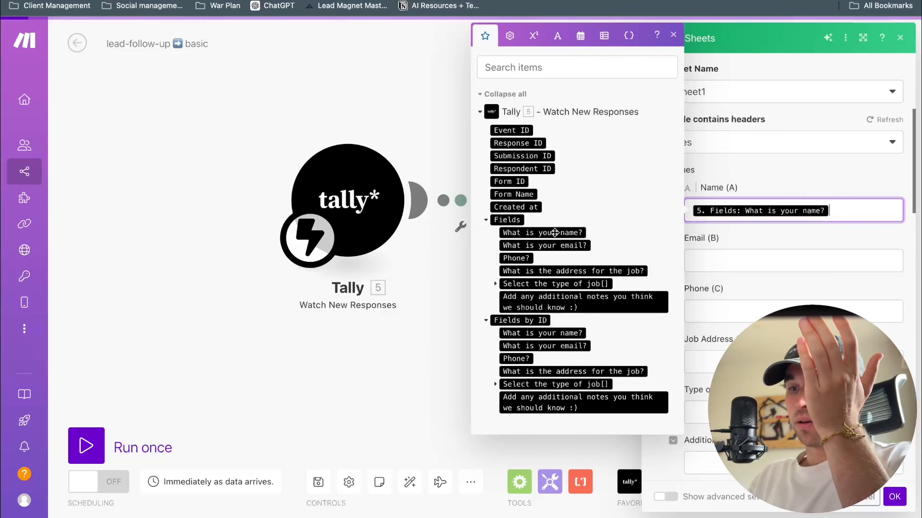
click(715, 256)
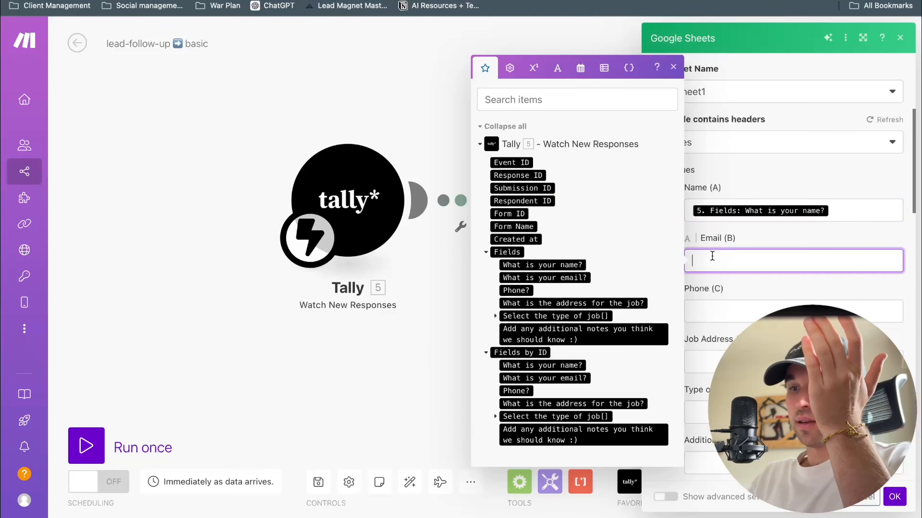
click(580, 276)
click(699, 312)
click(516, 335)
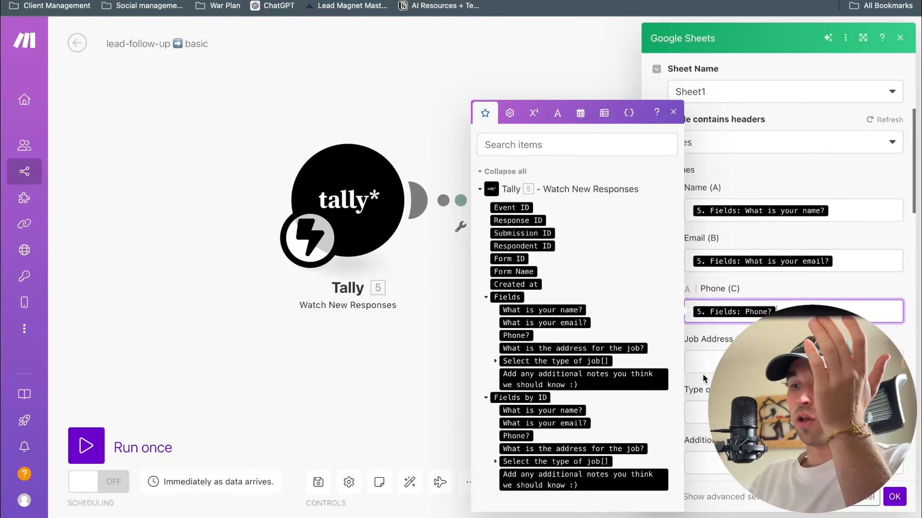
click(713, 361)
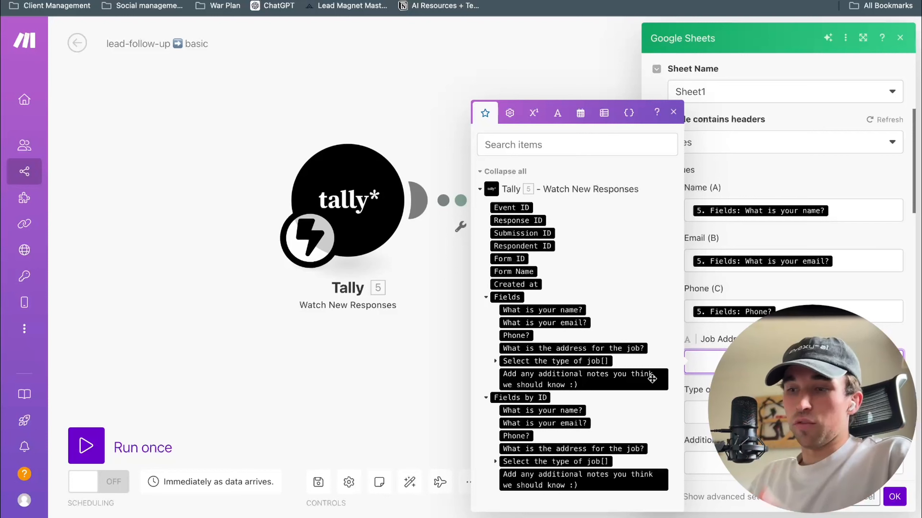
click(588, 349)
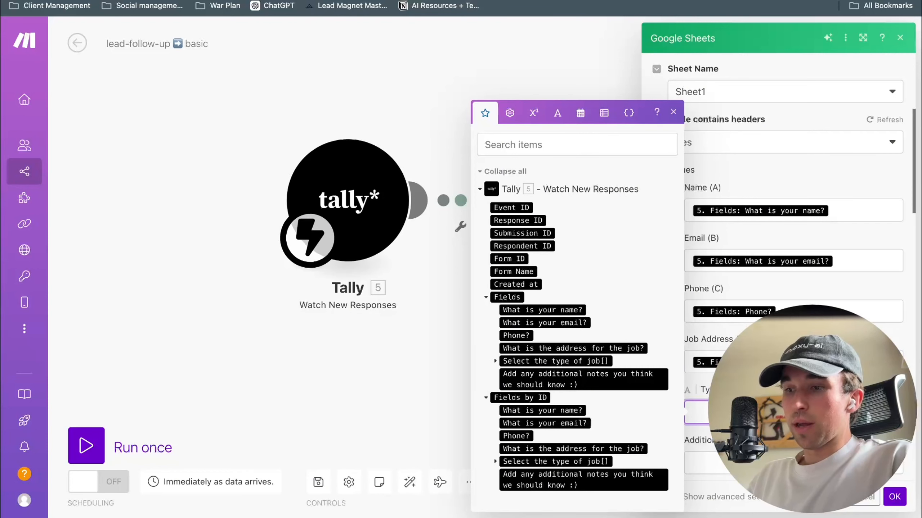
Map job type item [1] and additional notes, then confirm the module and save the scenario
click(580, 360)
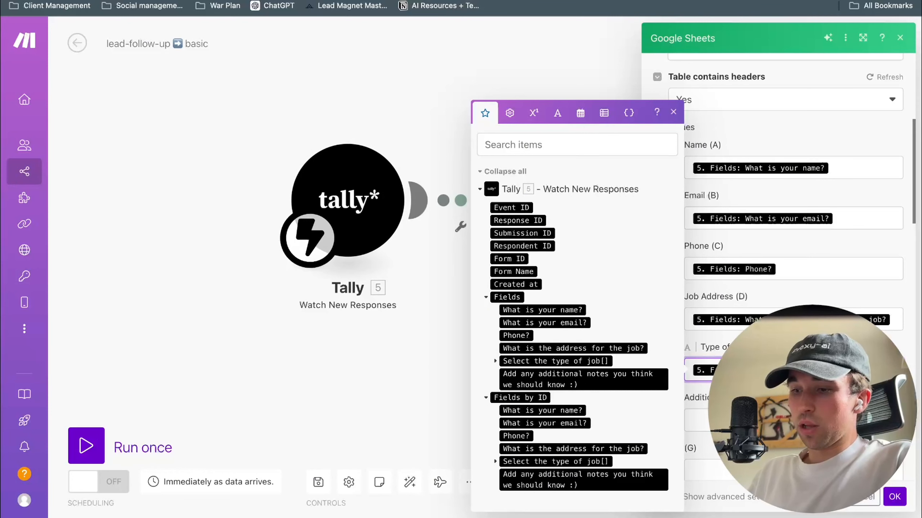
key(BackSpace)
click(495, 362)
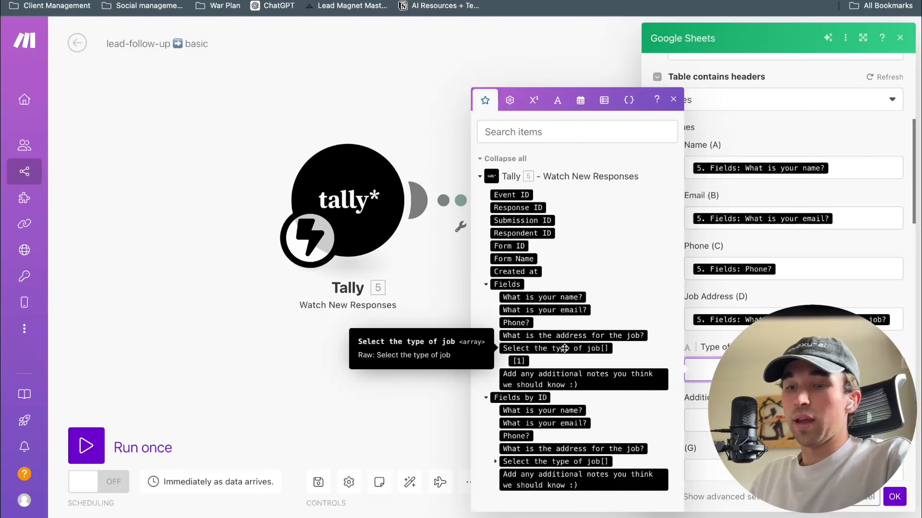
click(518, 361)
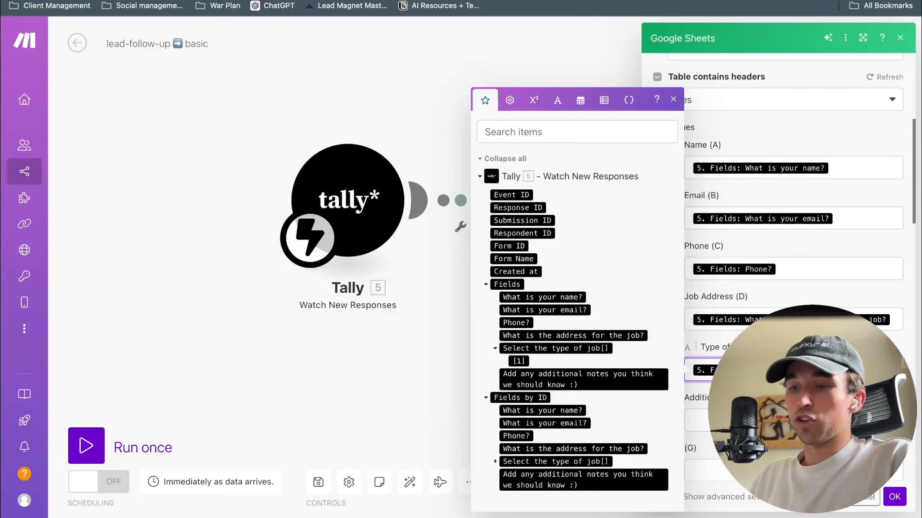
click(748, 421)
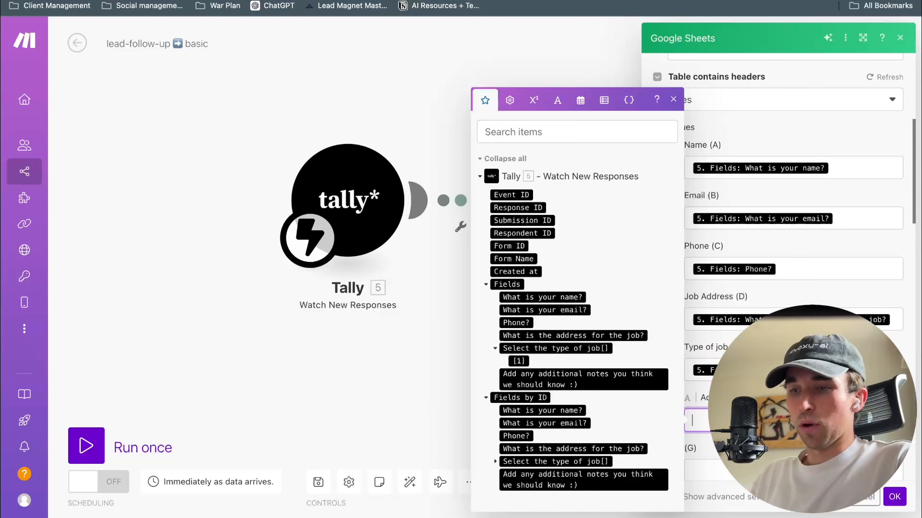
click(598, 379)
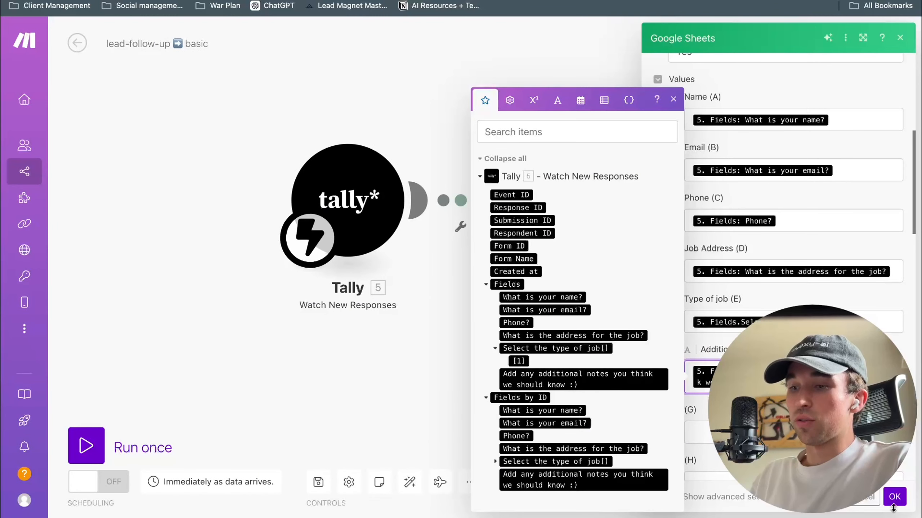
click(894, 496)
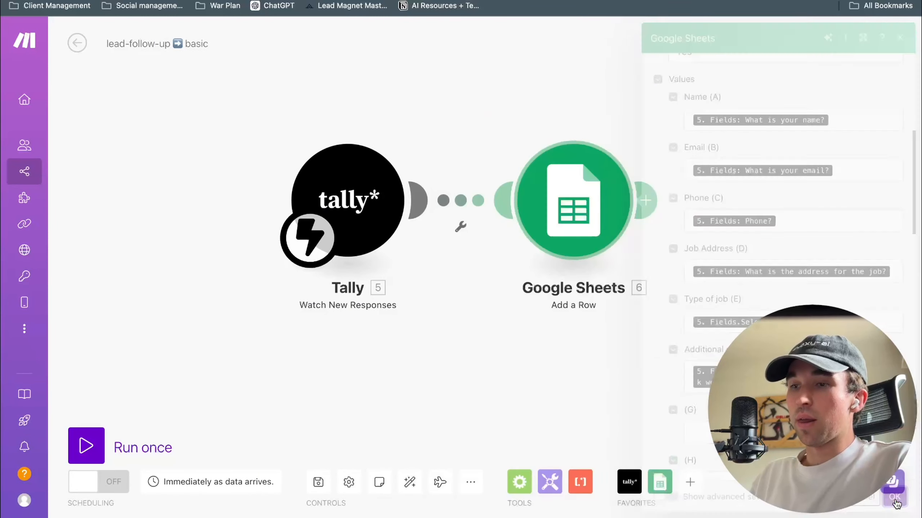
click(318, 481)
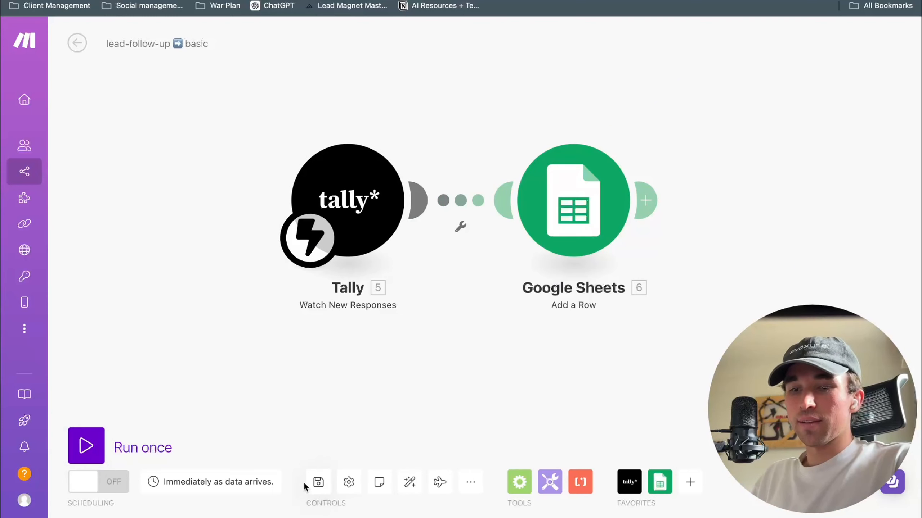
Save the scenario, run it once to wait for a submission, and bring up the Tally lead form
click(318, 482)
click(86, 446)
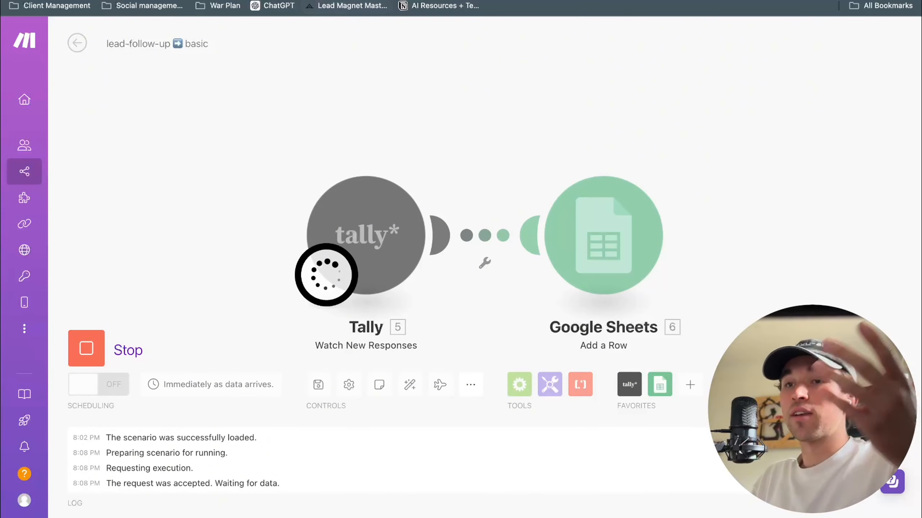
click(348, 0)
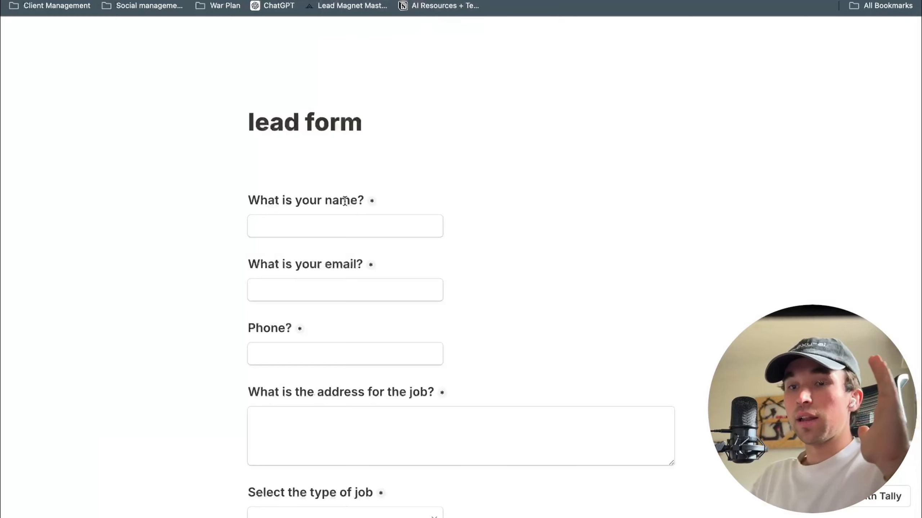
Fill in a test lead's name, email address and phone number on the form
click(340, 219)
text(johj)
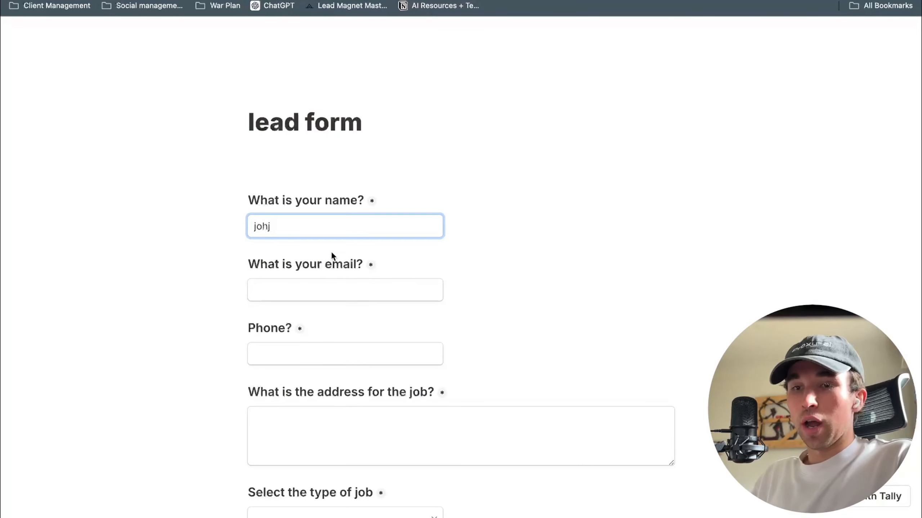
key(BackSpace)
text(n)
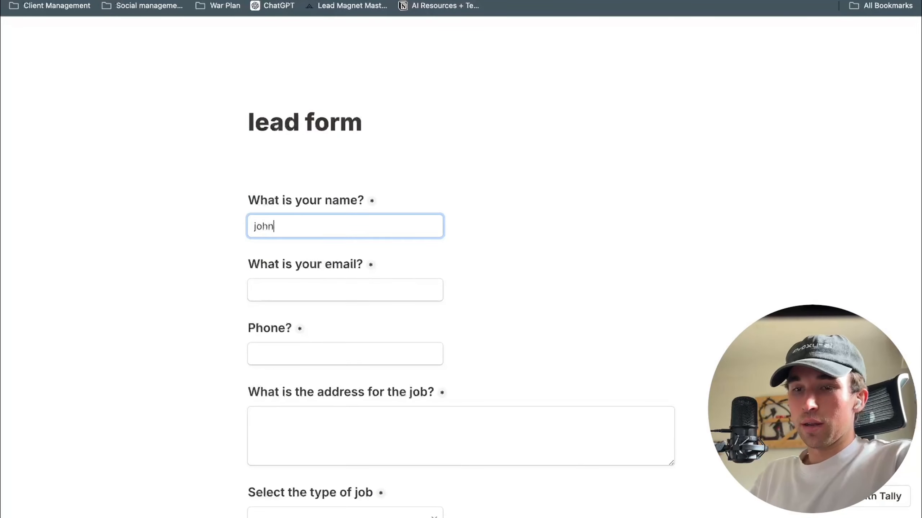
click(312, 279)
text(john)
click(336, 321)
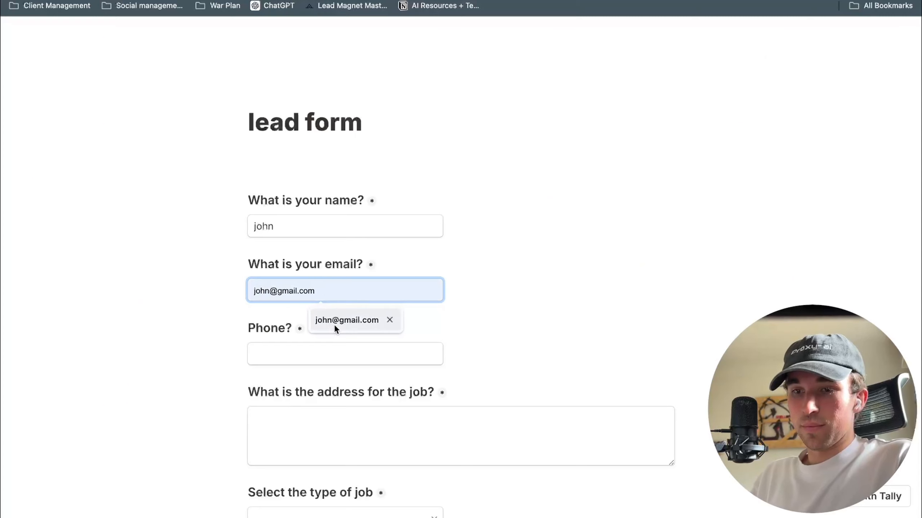
click(324, 358)
text(34)
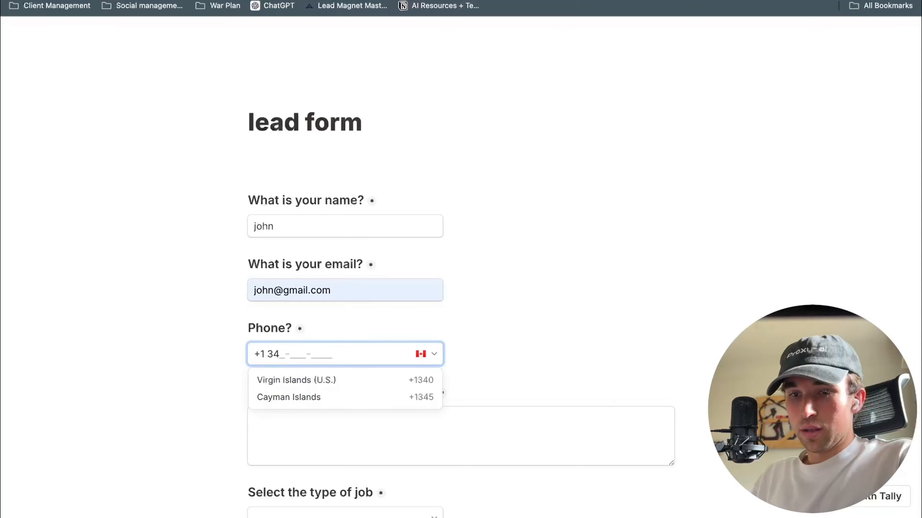
text(4-666-6666)
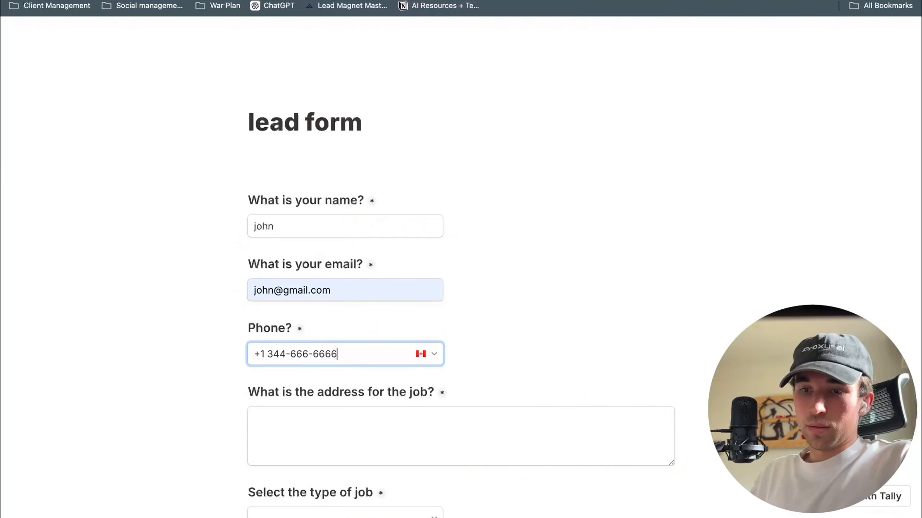
Add the job address, choose repairs as job type, note 'this is urgent', and submit
click(319, 447)
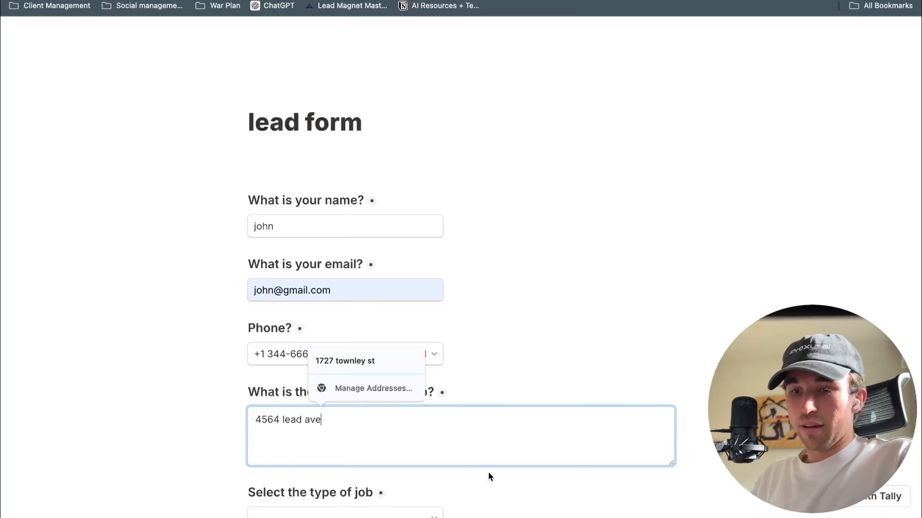
scroll(519, 439, down, 3)
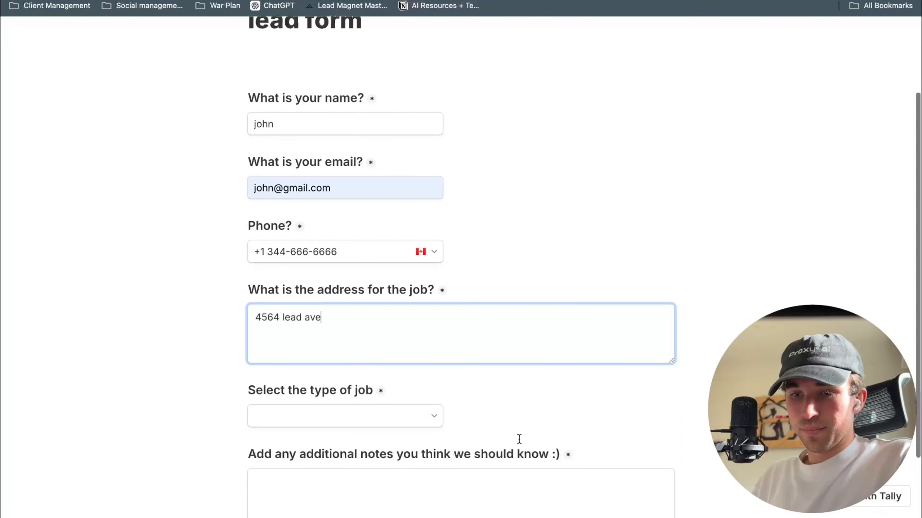
click(434, 422)
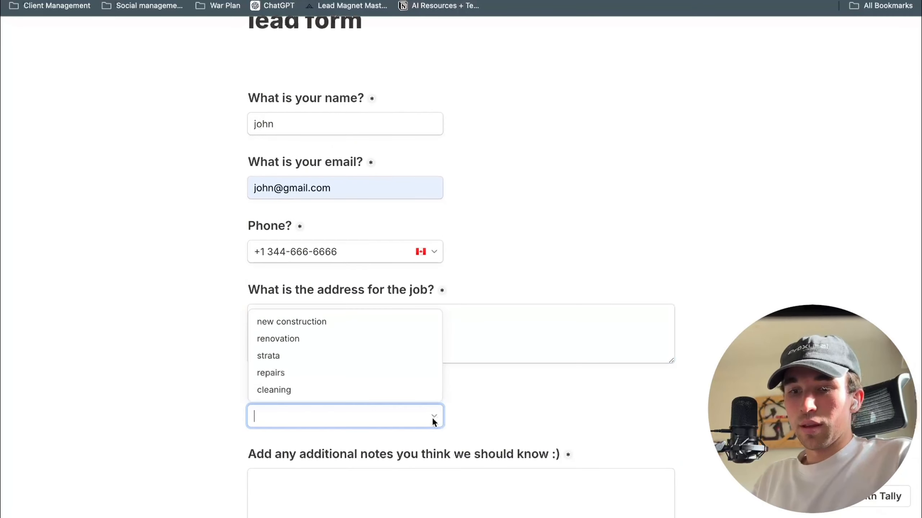
click(362, 378)
scroll(449, 400, down, 2)
click(449, 400)
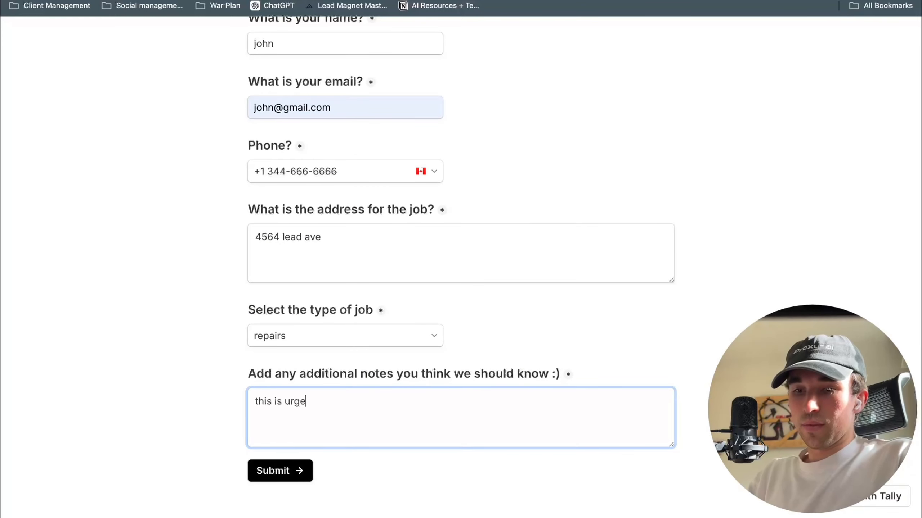
click(365, 485)
scroll(359, 416, up, 1)
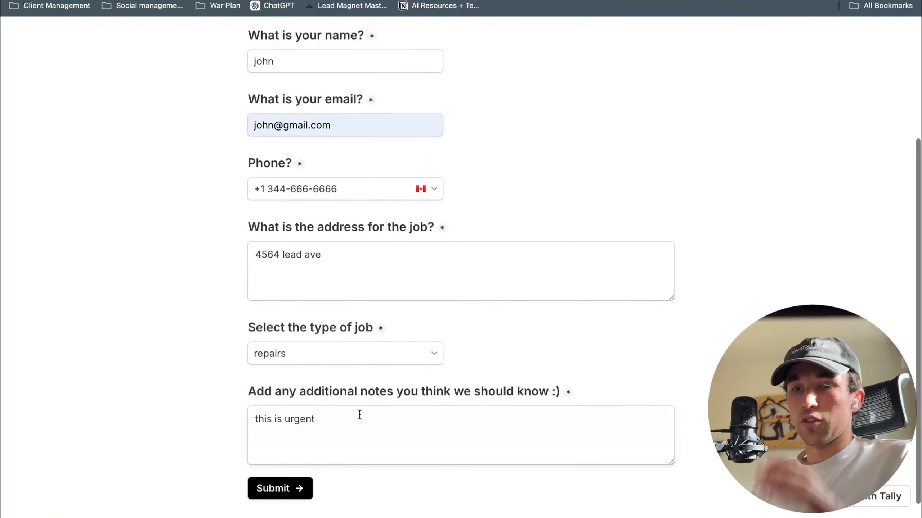
scroll(358, 416, down, 1)
click(299, 471)
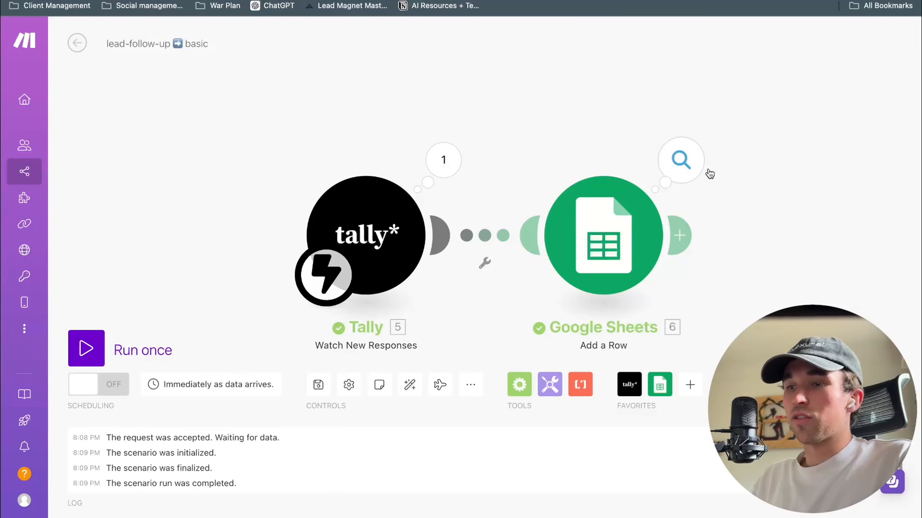
scroll(611, 130, down, 2)
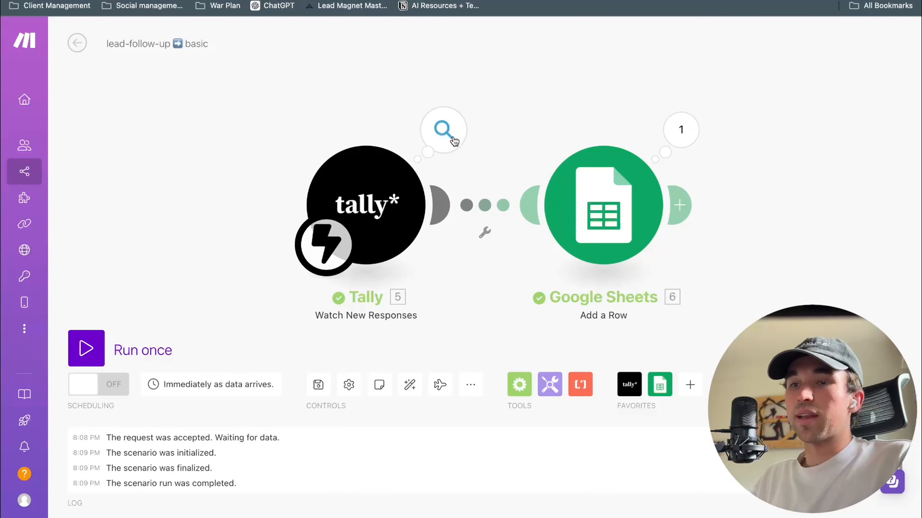
click(444, 129)
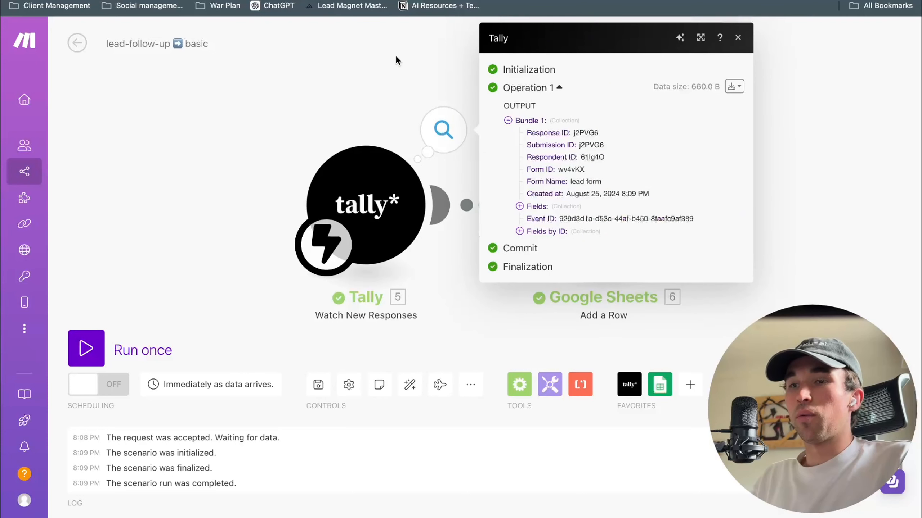
click(405, 73)
click(443, 130)
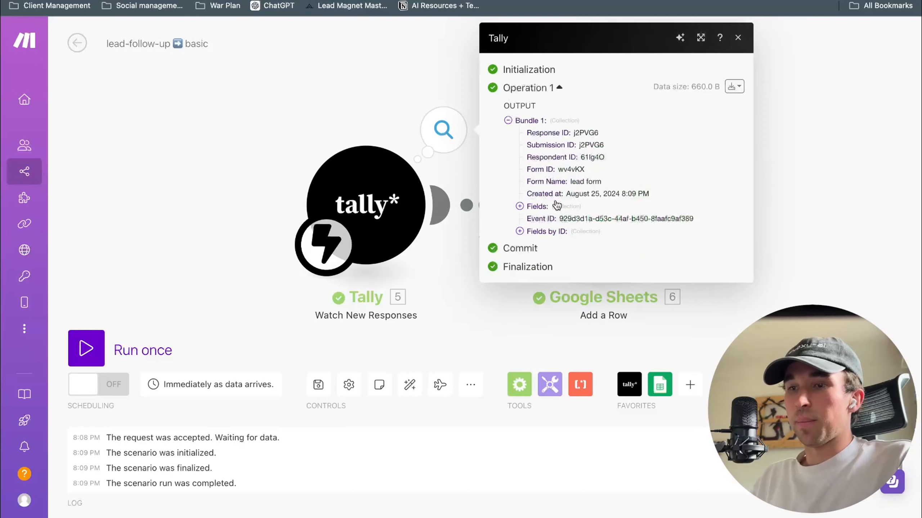
click(394, 120)
click(681, 129)
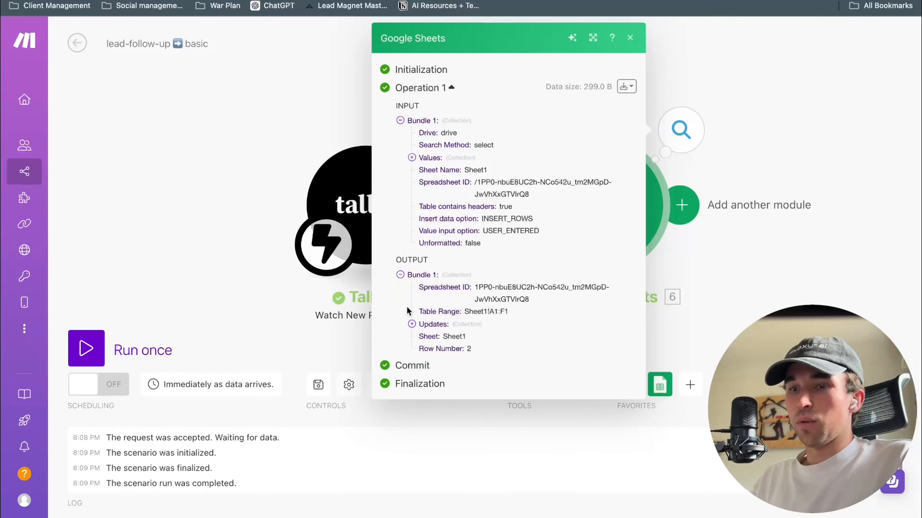
click(412, 325)
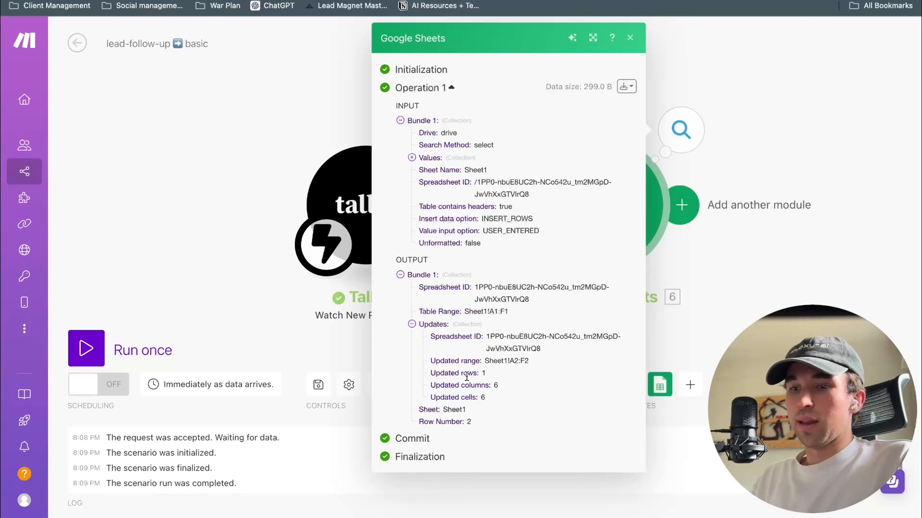
click(630, 37)
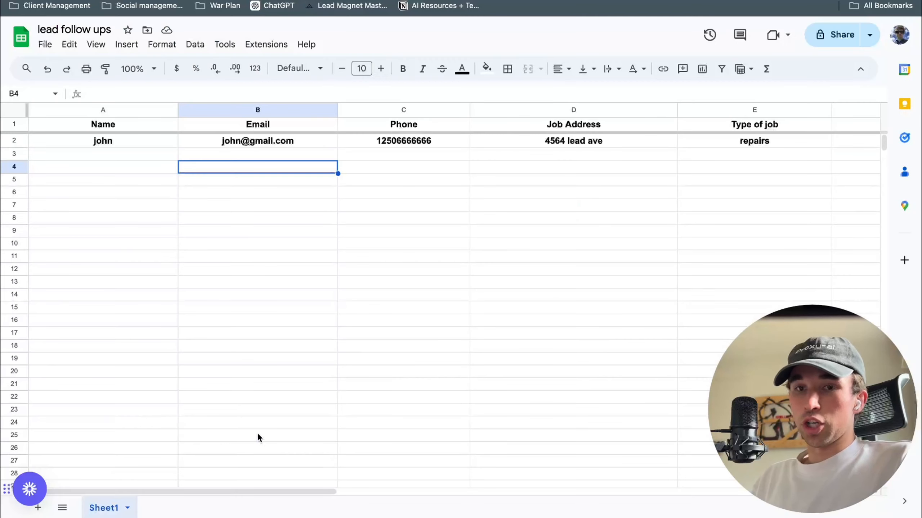
Check row 2 of lead follow ups, including the job address in D2 and repairs in E2
click(334, 332)
scroll(540, 284, right, 5)
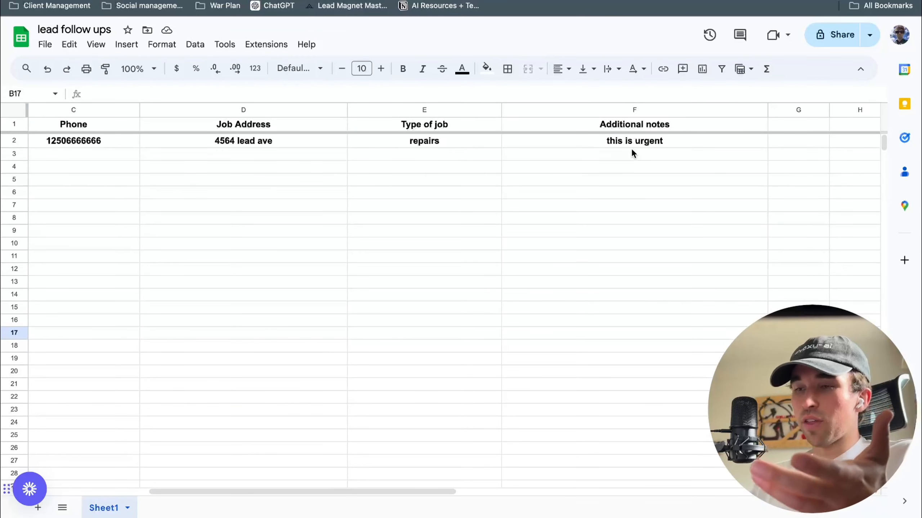
scroll(630, 149, left, 3)
scroll(630, 149, left, 1)
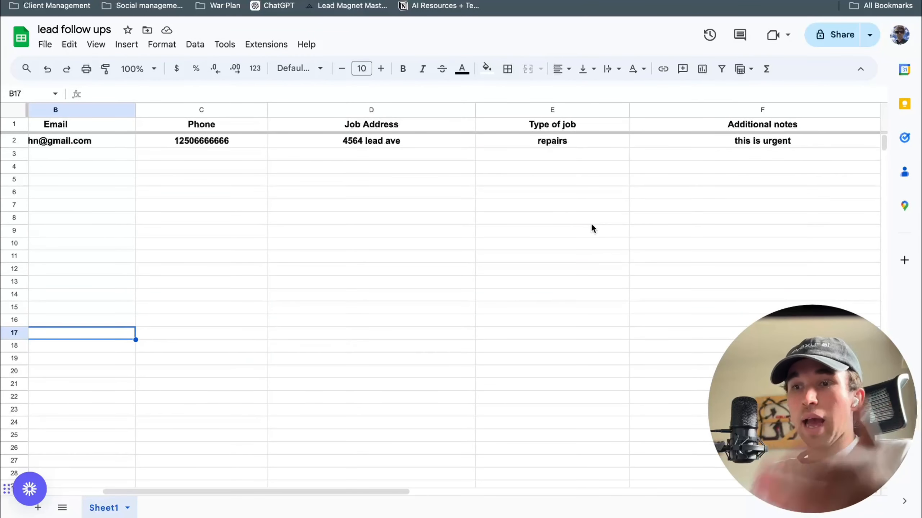
click(577, 140)
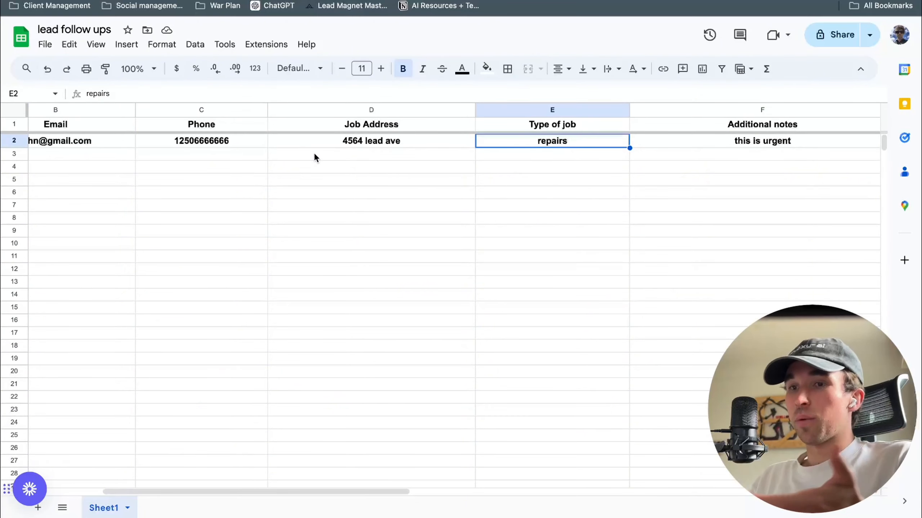
click(341, 143)
scroll(380, 191, left, 5)
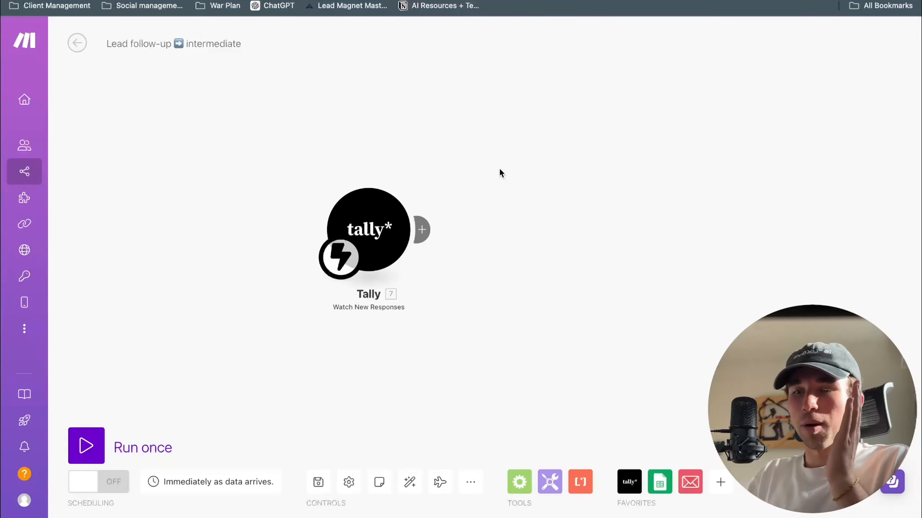
Add a placeholder empty module to the scenario, then delete it
double_click(160, 50)
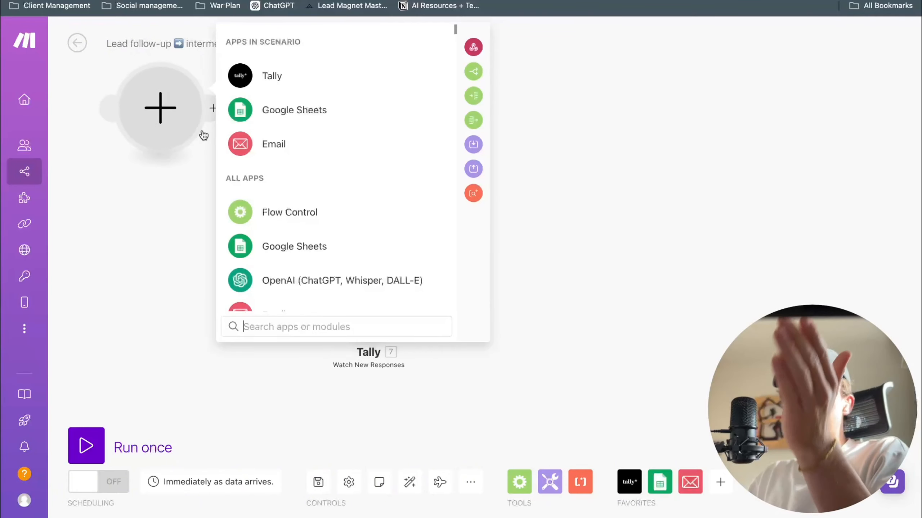
click(160, 170)
right_click(162, 110)
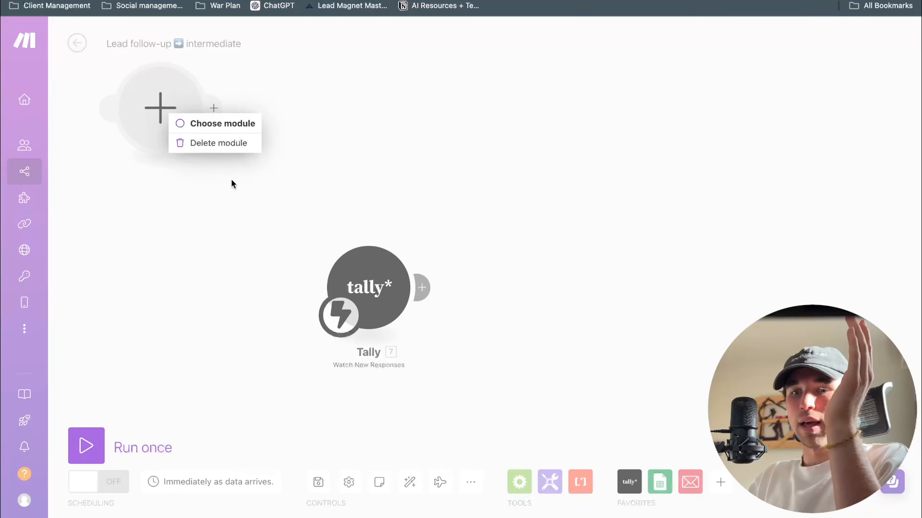
click(219, 144)
Attach a Router after the Tally trigger, creating empty 1st and 2nd branches
click(179, 46)
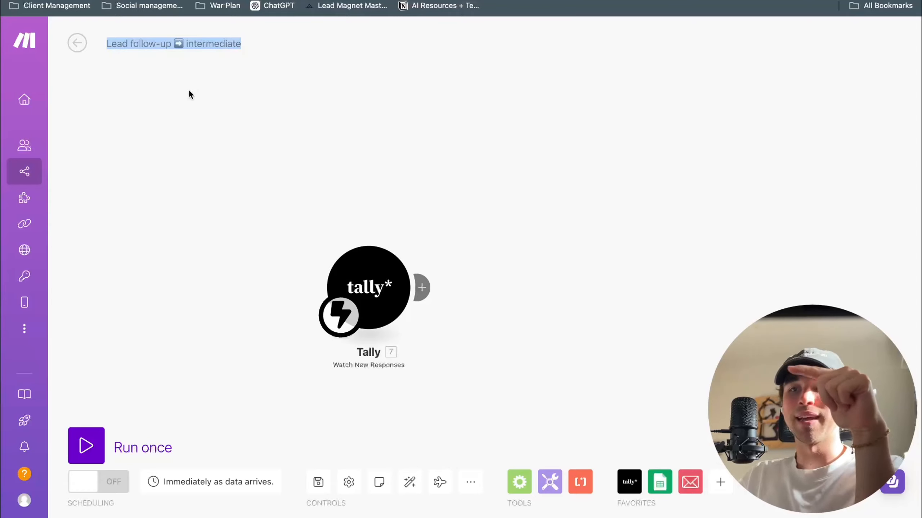
click(219, 44)
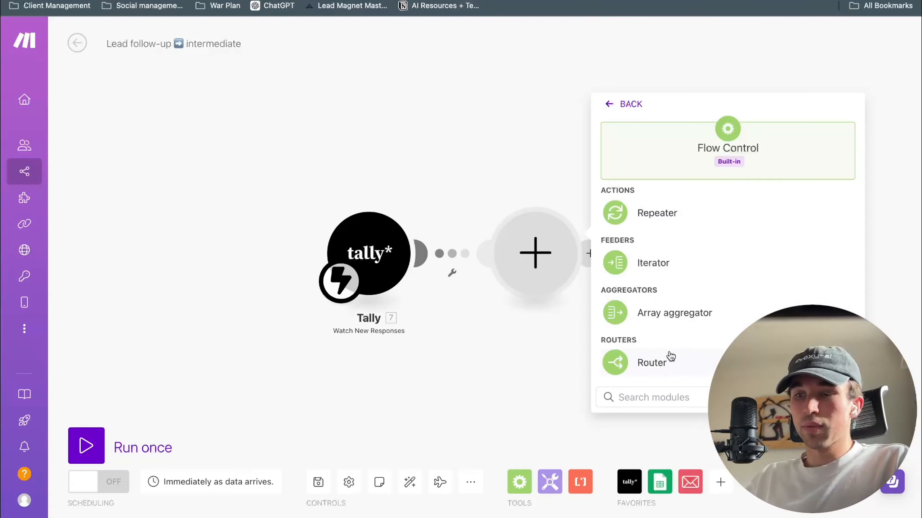
click(669, 355)
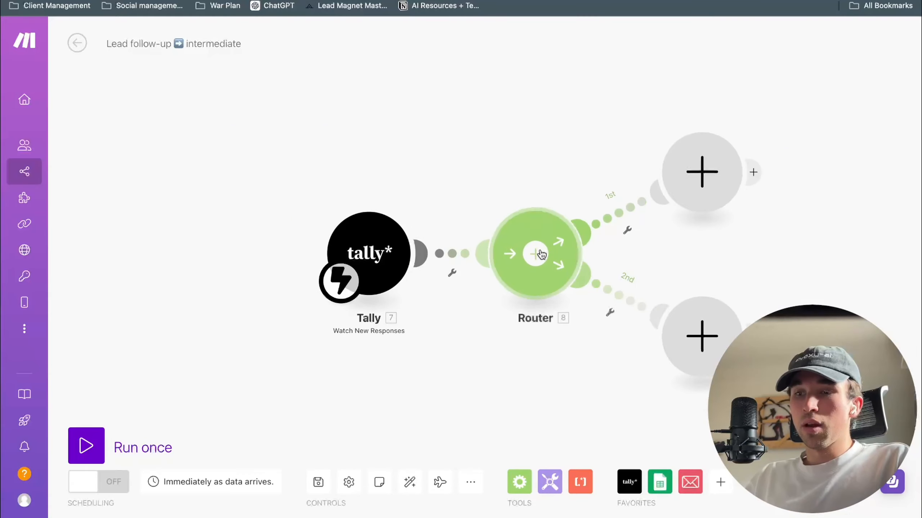
drag(588, 160, 441, 117)
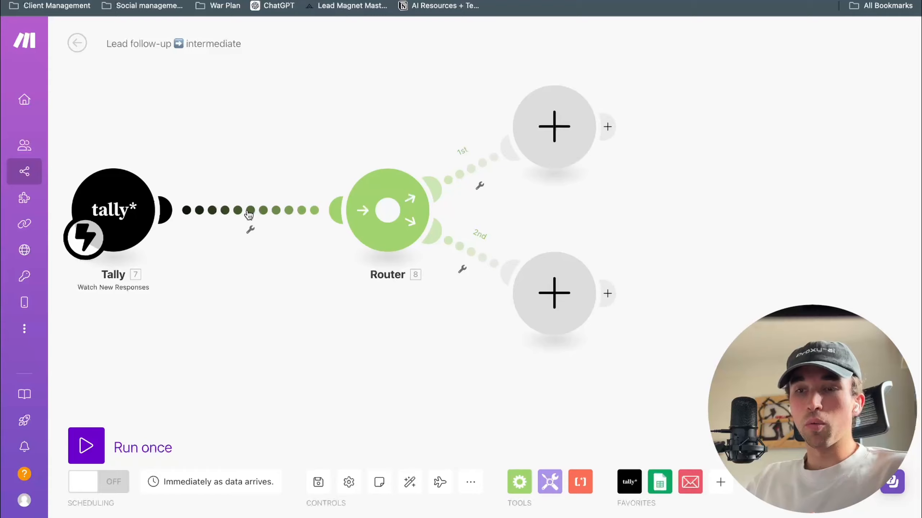
Insert a Google Sheets Search Rows module between Tally and the Router
right_click(249, 214)
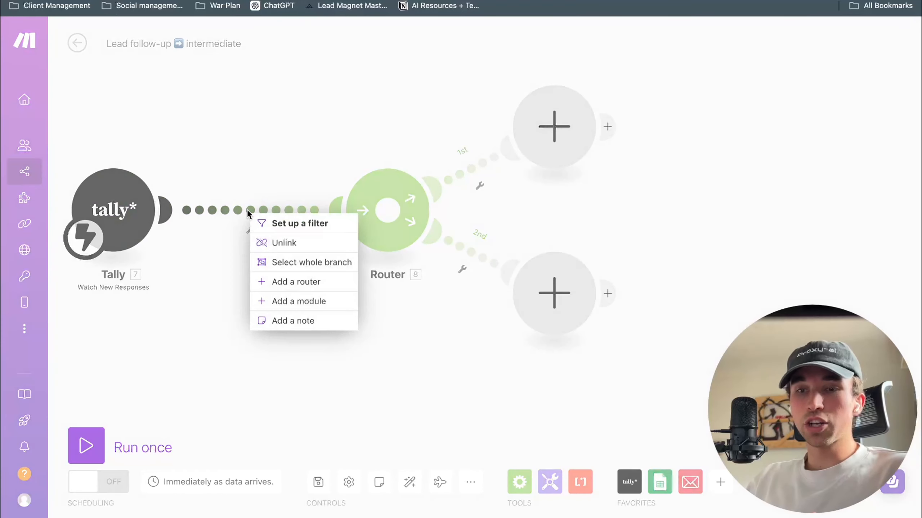
click(287, 305)
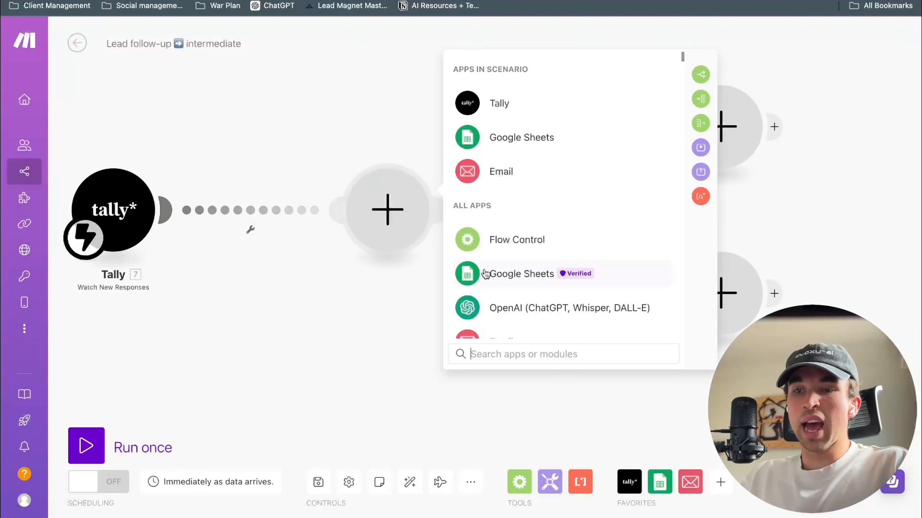
click(553, 152)
scroll(567, 222, down, 12)
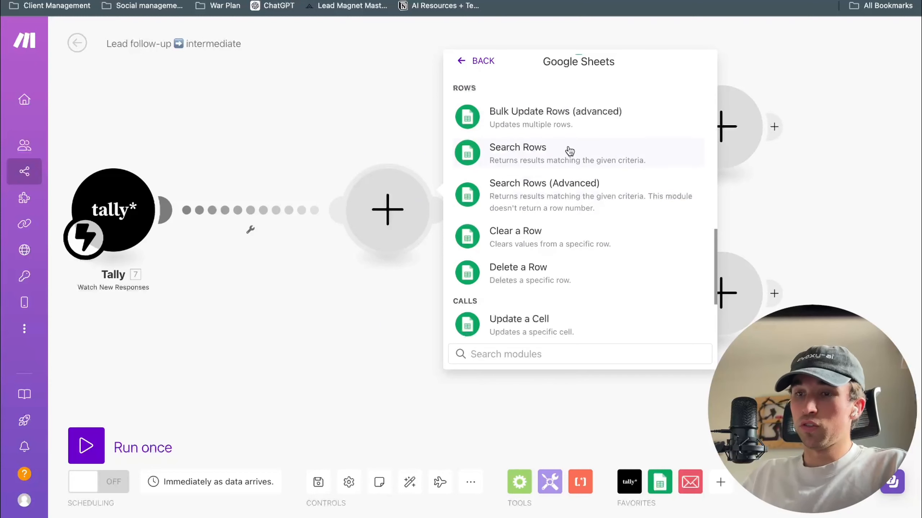
click(569, 151)
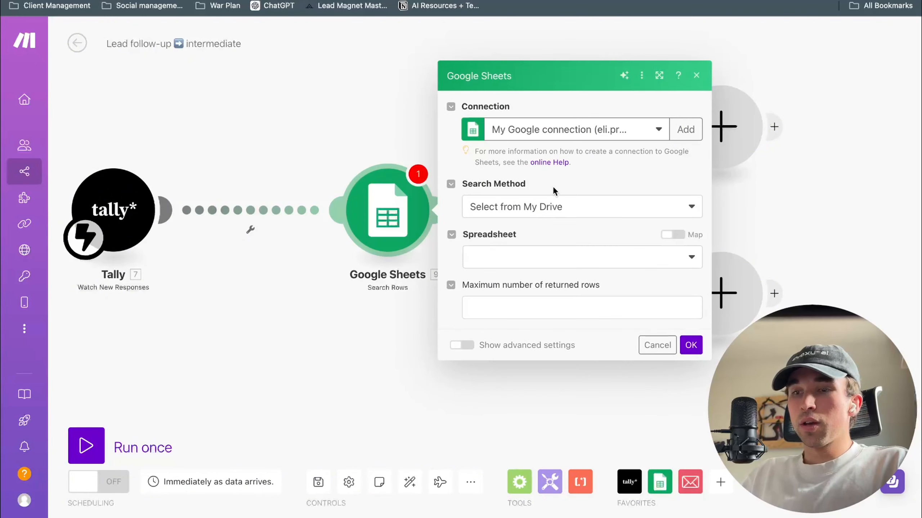
Point the search at the lead follow ups spreadsheet, Sheet1
click(534, 256)
scroll(540, 472, down, 10)
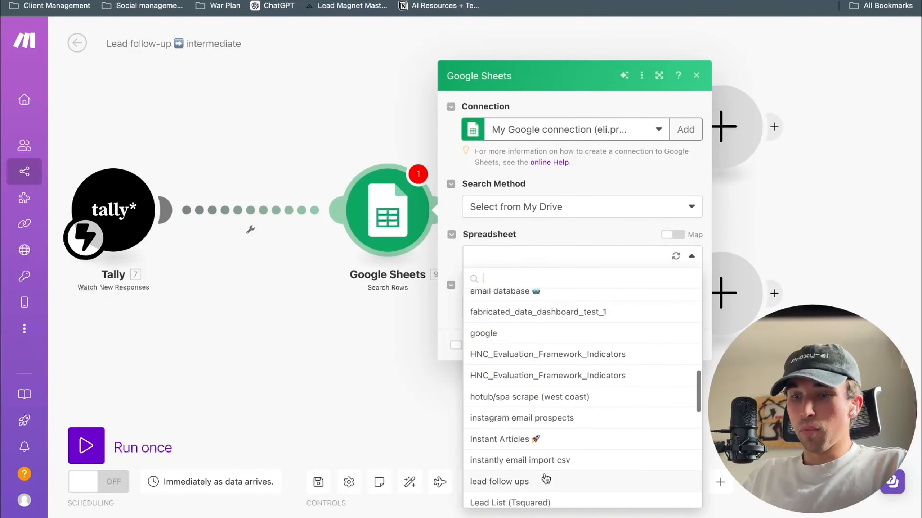
click(540, 417)
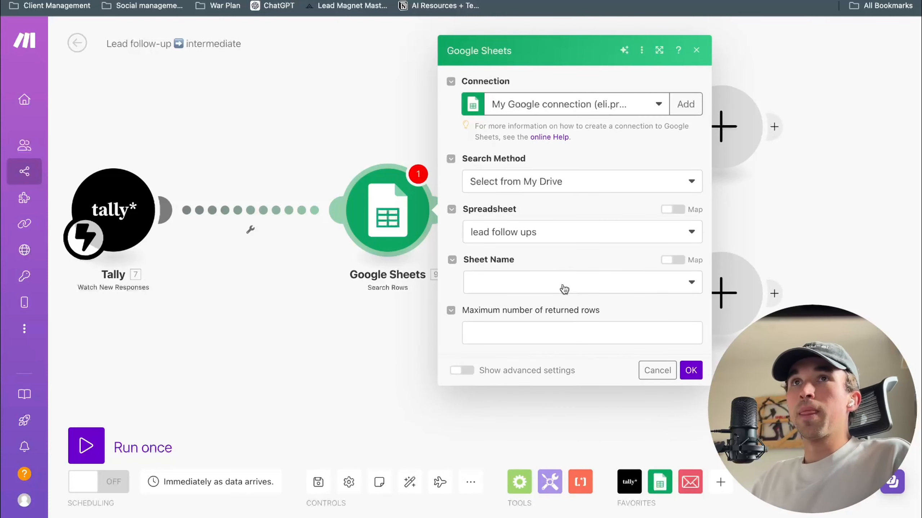
click(552, 284)
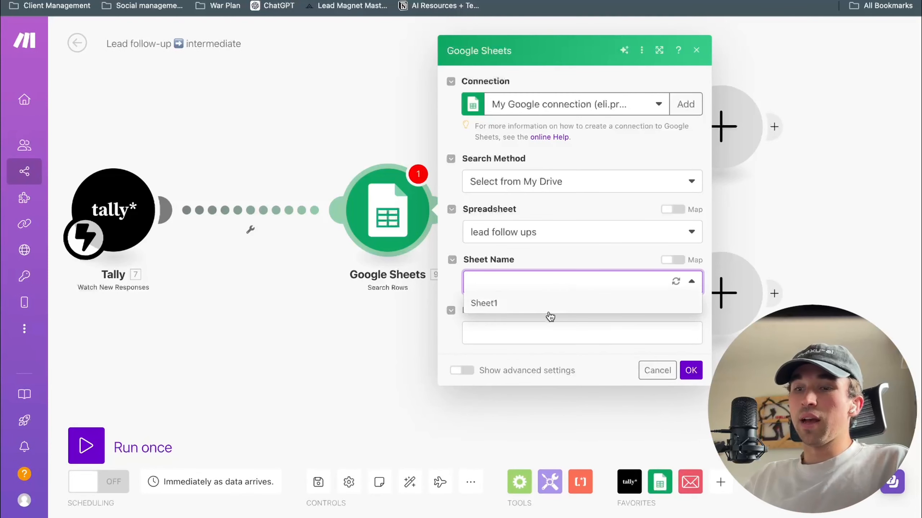
click(550, 308)
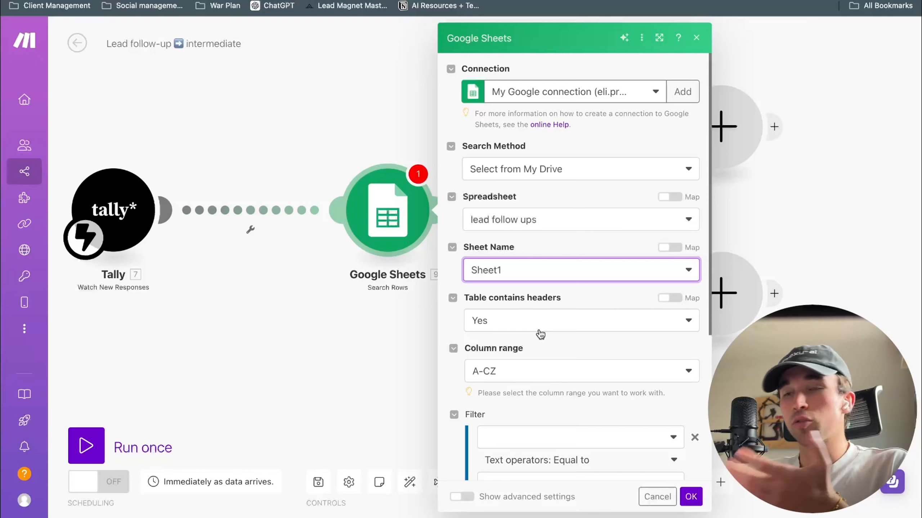
Add a filter condition: Email (B) equal to the Tally email answer
scroll(544, 301, down, 5)
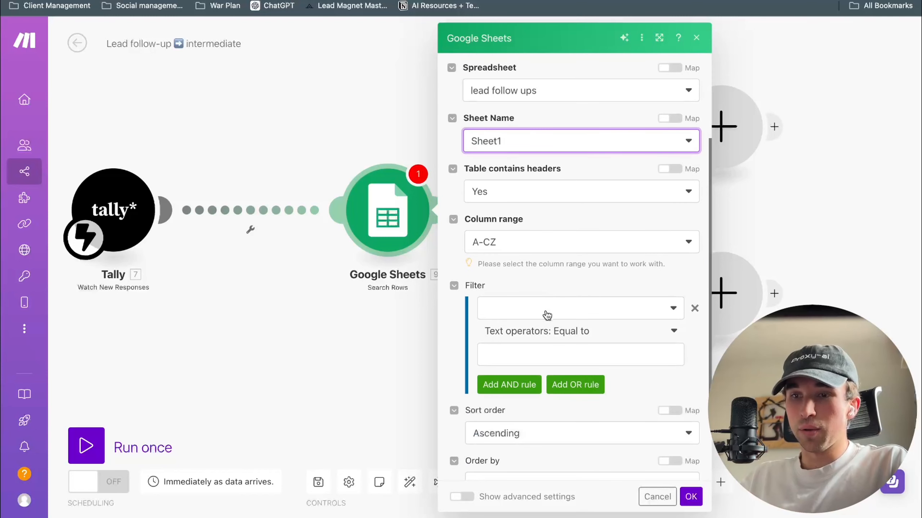
click(528, 310)
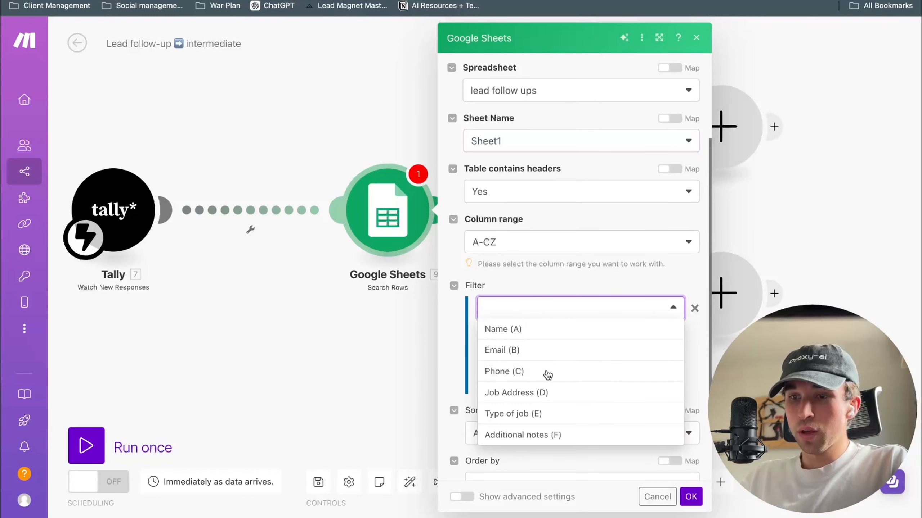
click(531, 350)
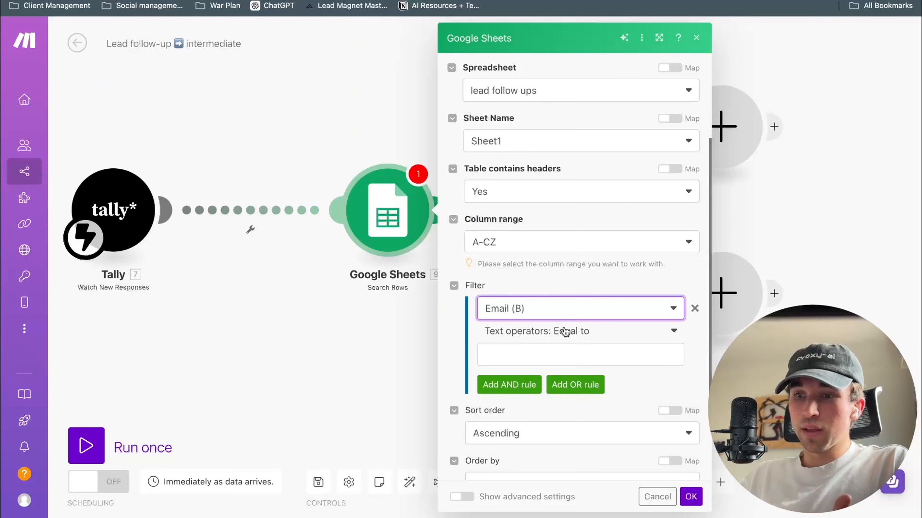
click(547, 351)
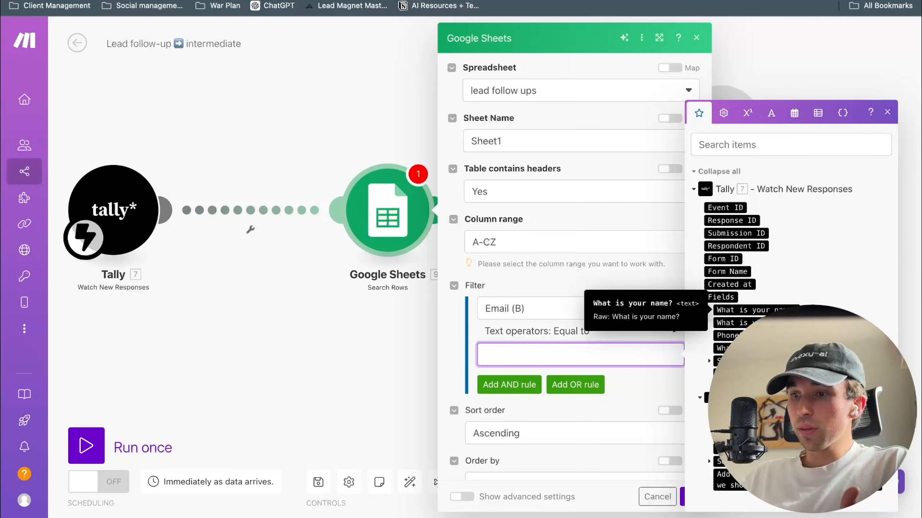
click(729, 323)
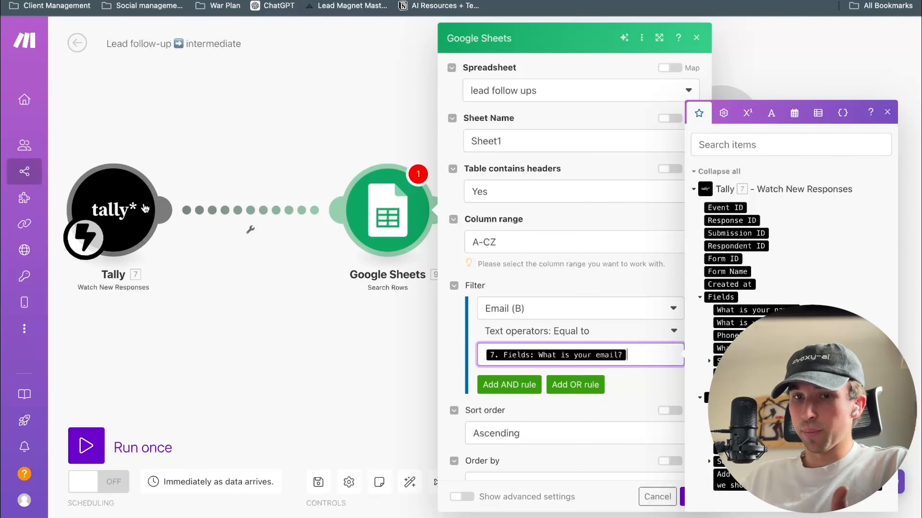
click(624, 382)
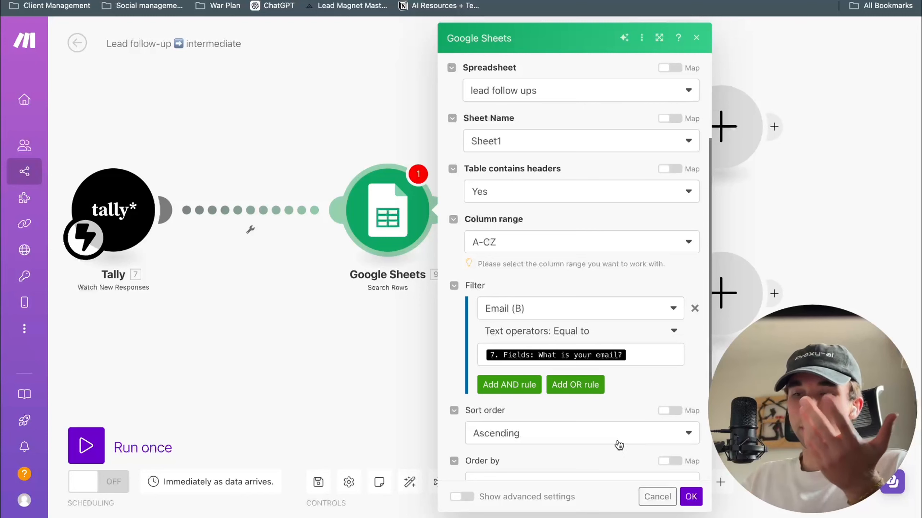
Add an AND condition: Job Address (D) equal to the Tally job address answer
click(533, 391)
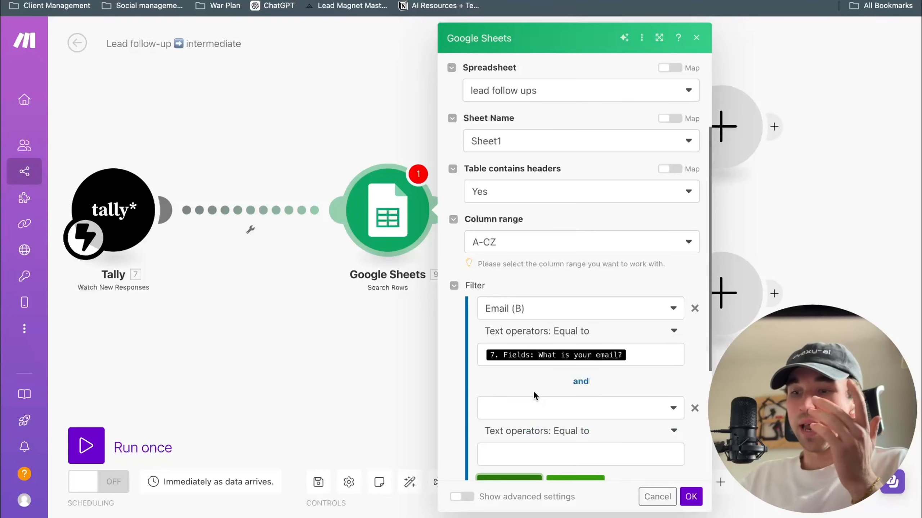
scroll(524, 374, down, 1)
click(527, 373)
scroll(525, 323, down, 1)
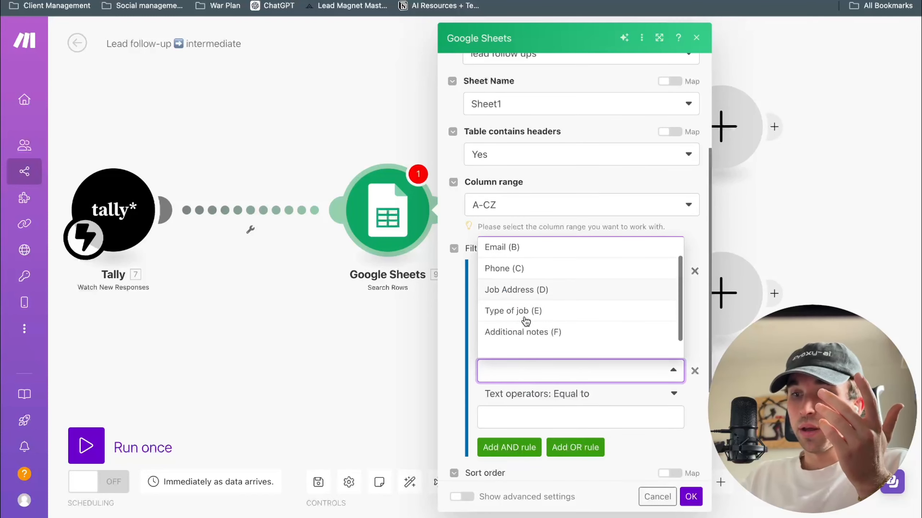
click(532, 296)
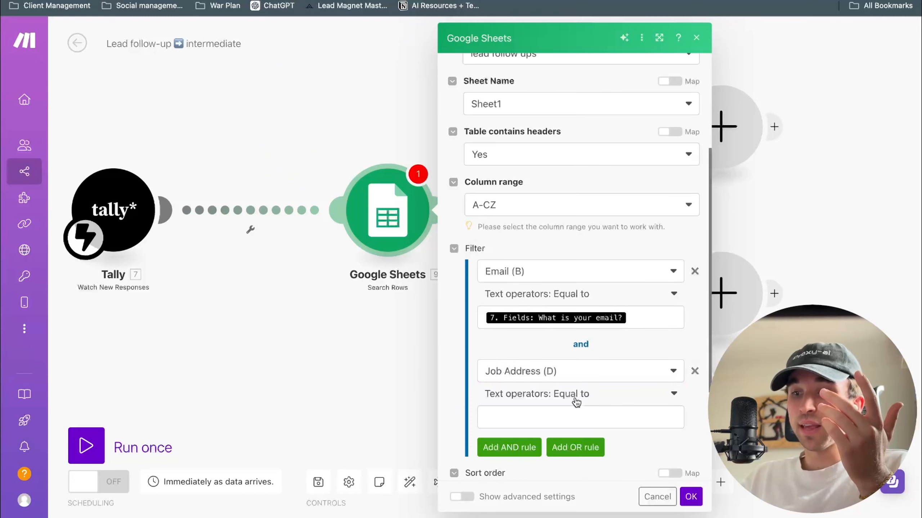
click(578, 416)
click(755, 348)
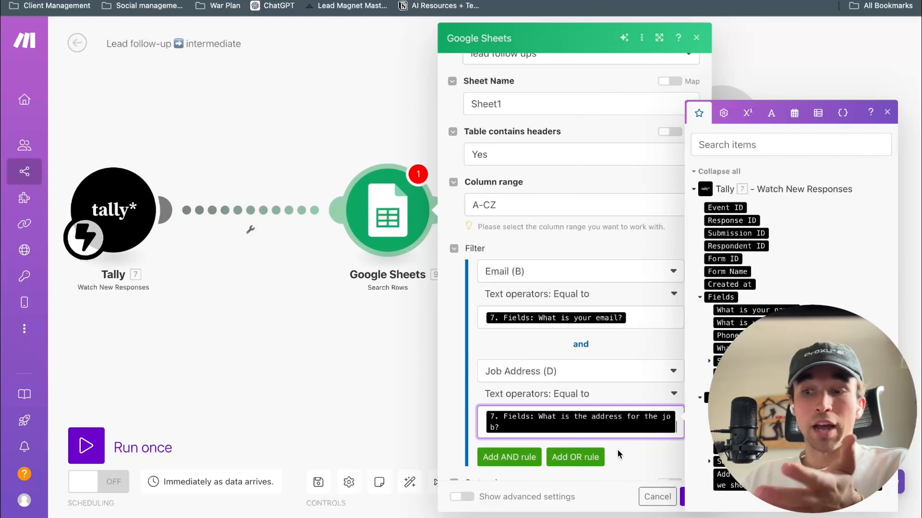
Limit the search to a maximum of 1 returned row and save it
scroll(619, 454, down, 1)
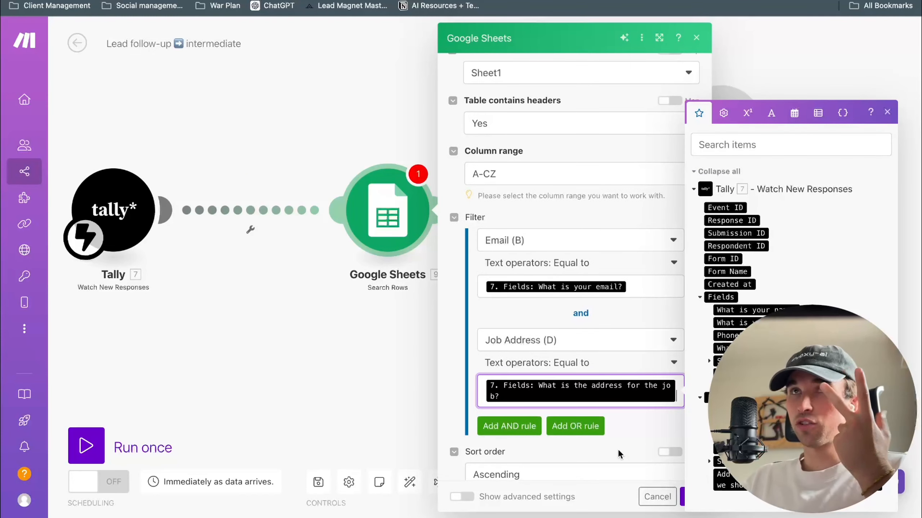
scroll(618, 451, down, 1)
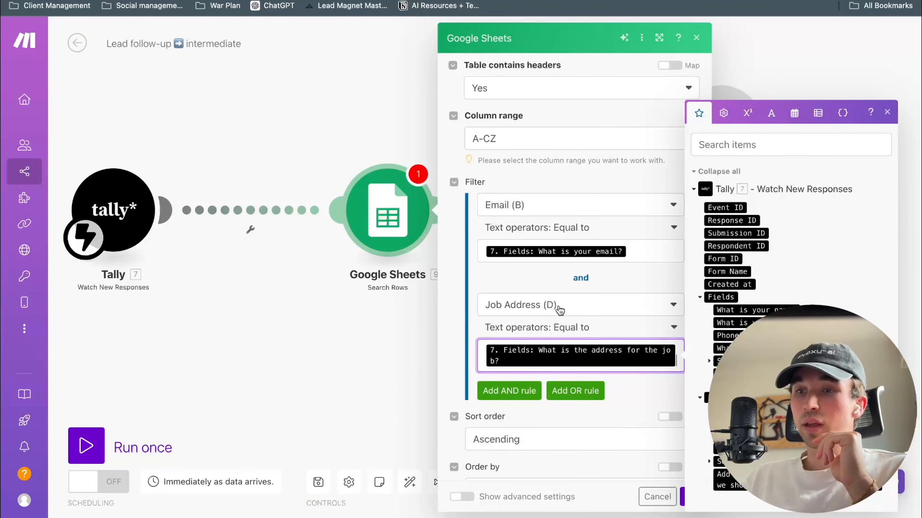
scroll(558, 307, down, 3)
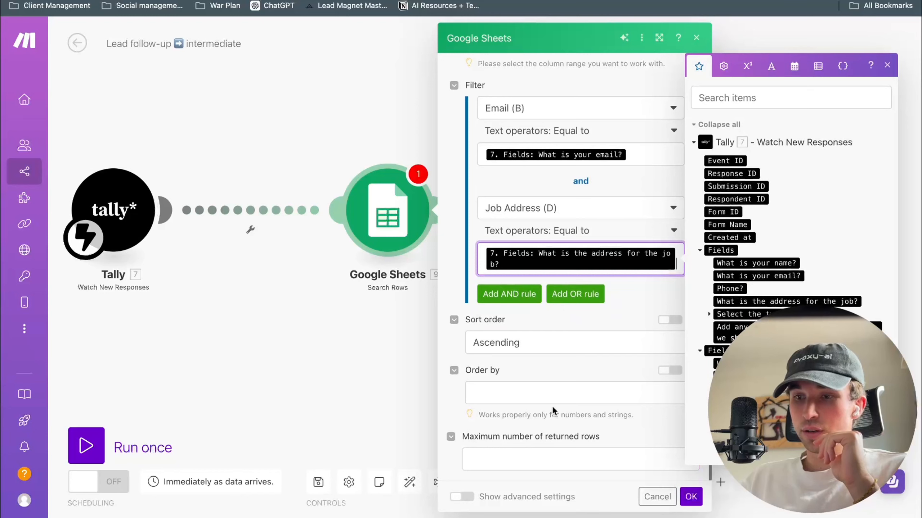
click(552, 453)
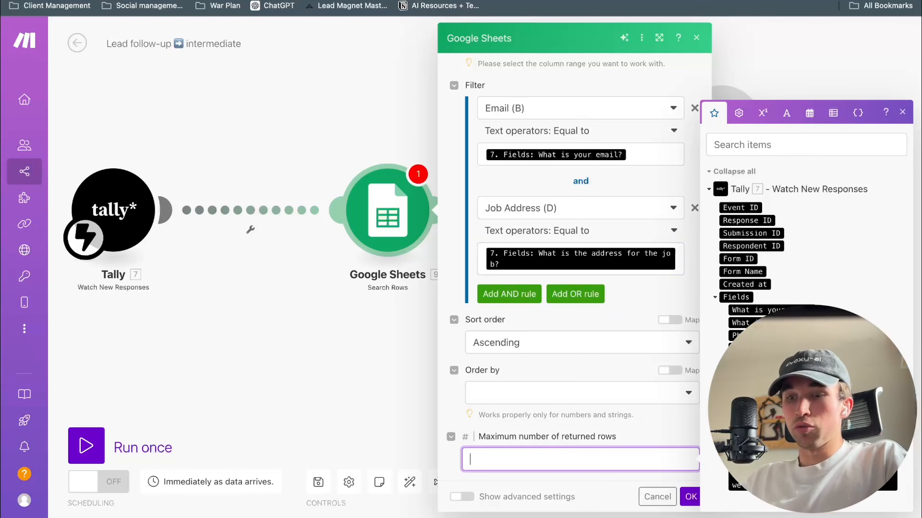
text(1)
click(691, 497)
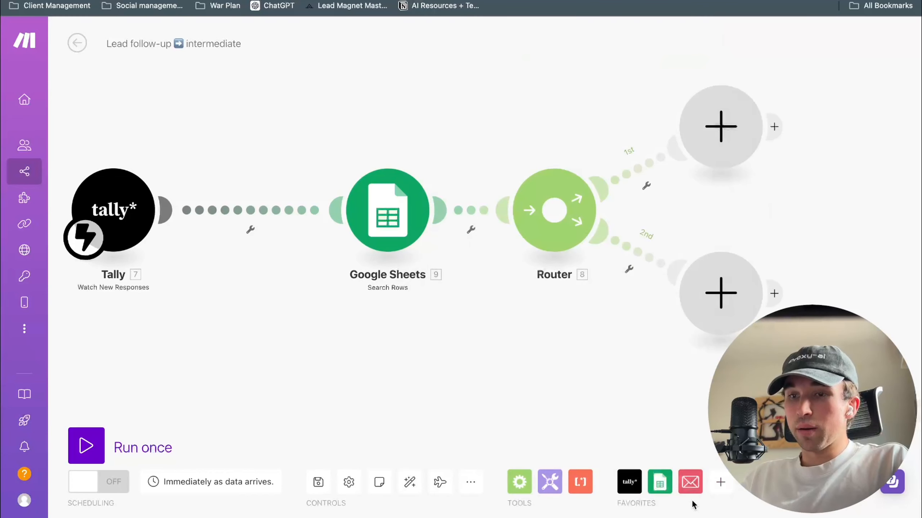
Drag the Tally and Google Sheets modules closer to the Router
drag(311, 204, 343, 206)
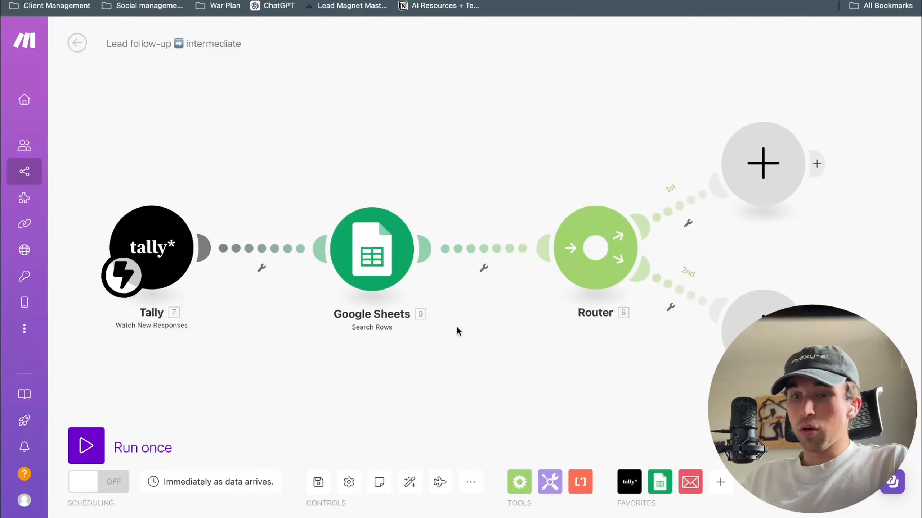
drag(458, 329, 448, 325)
drag(365, 256, 396, 255)
drag(159, 240, 213, 240)
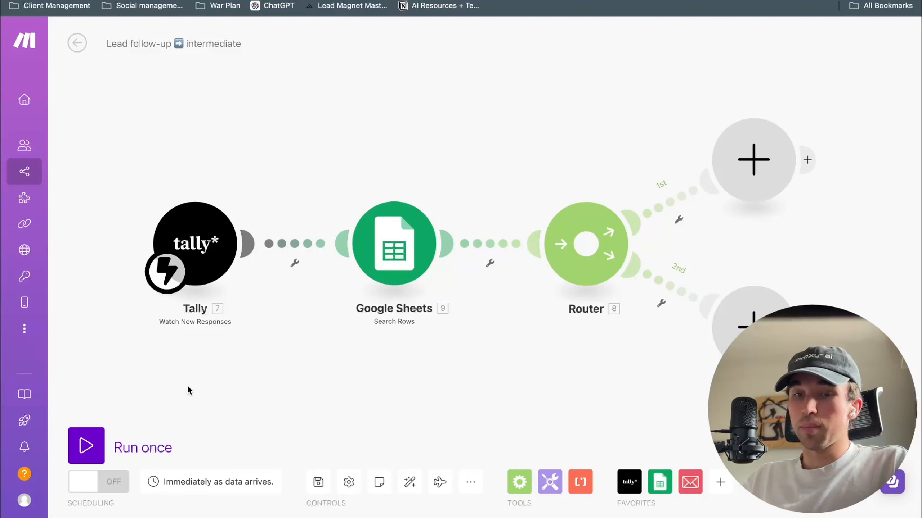
Run the scenario once waiting for new data, and fill in the Tally lead form
click(88, 448)
click(307, 491)
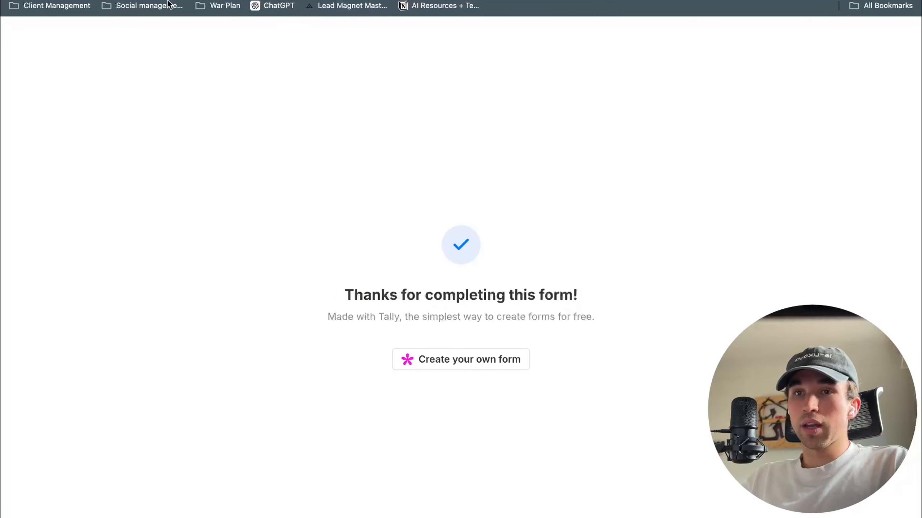
click(57, 0)
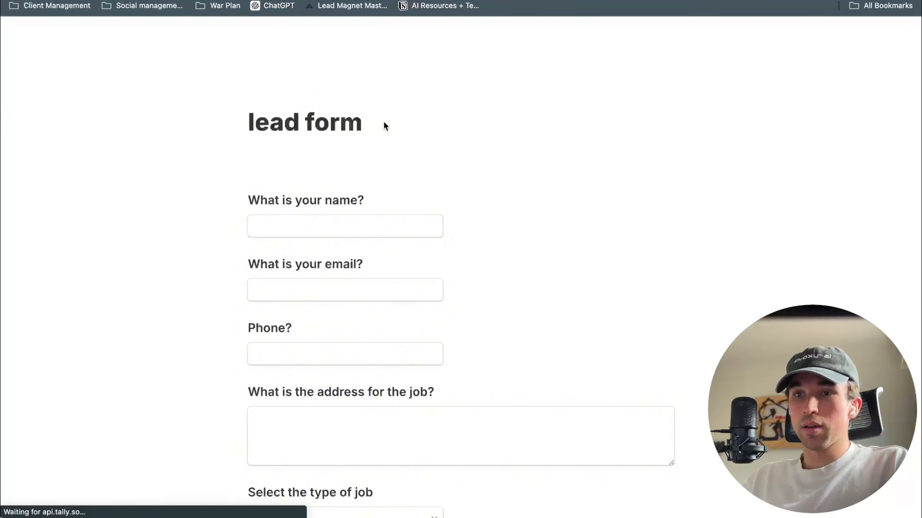
click(343, 228)
click(345, 235)
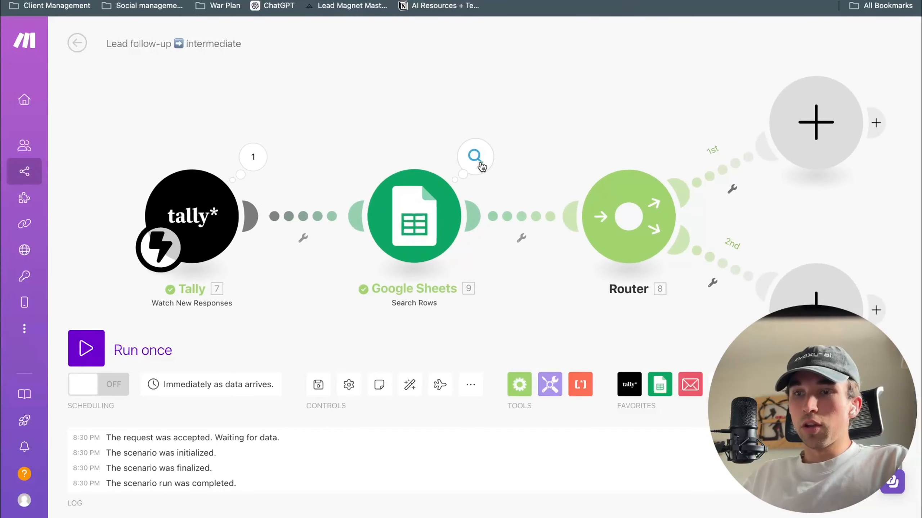
Inspect the Google Sheets run's filter conditions, checking the searched email and job address values
click(475, 157)
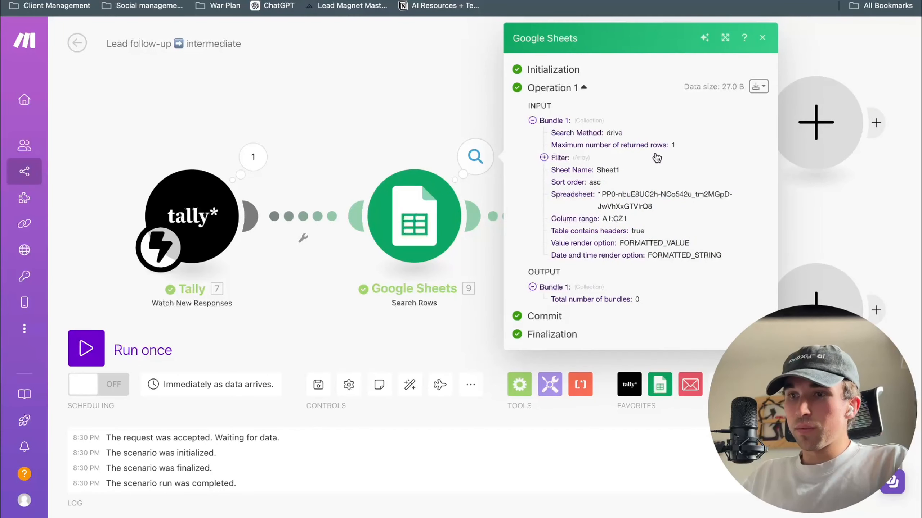
click(543, 158)
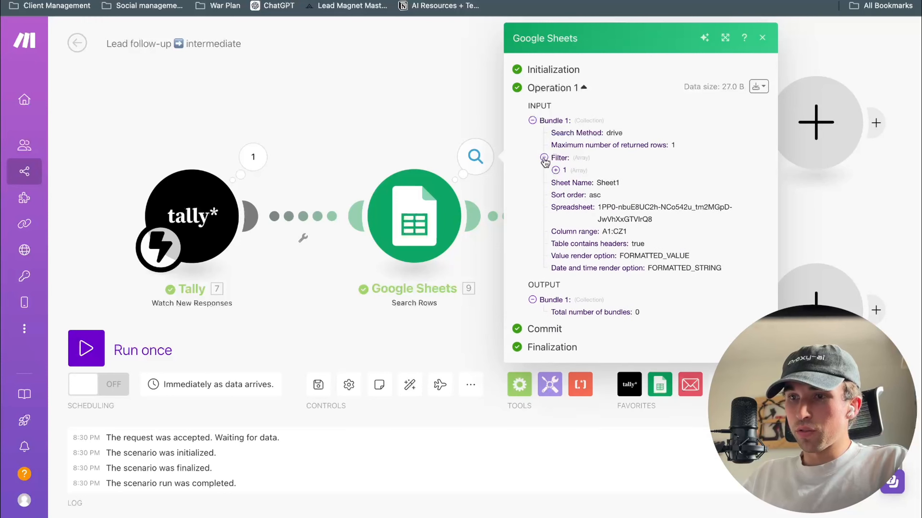
click(567, 183)
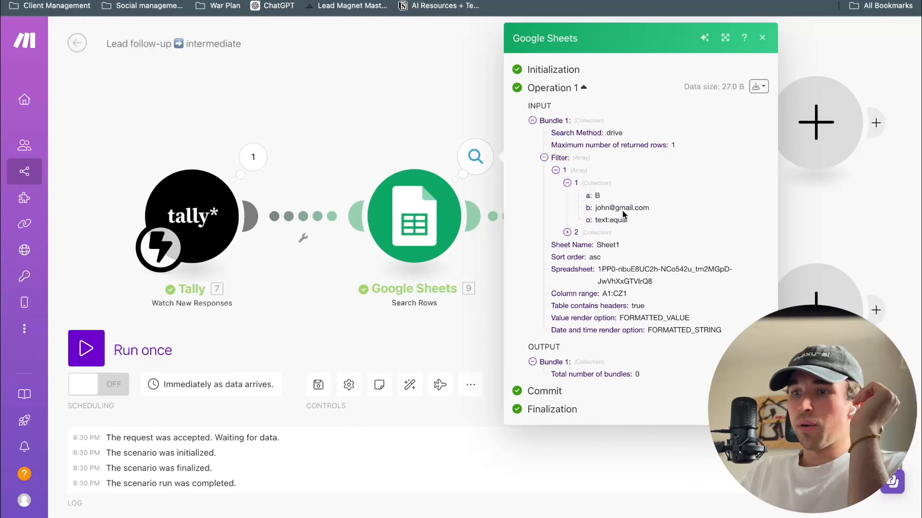
drag(598, 209, 684, 207)
click(684, 208)
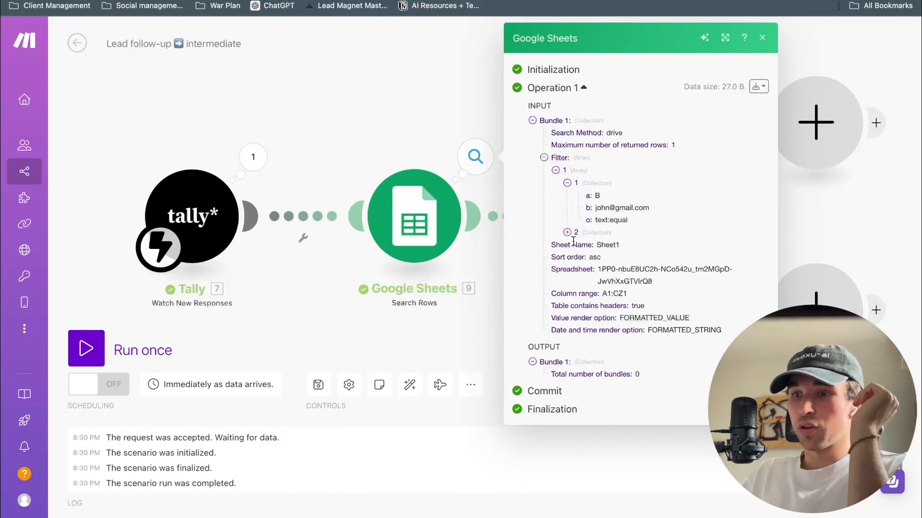
click(566, 233)
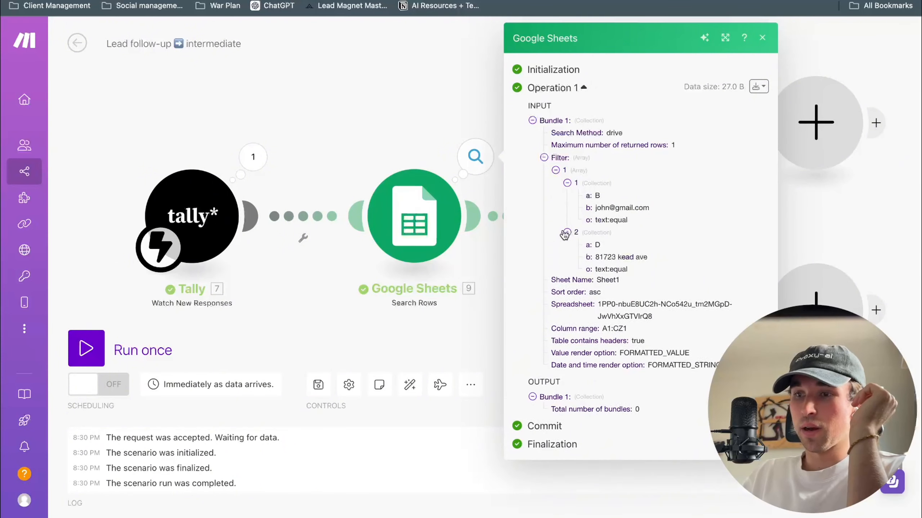
drag(596, 257, 652, 257)
click(652, 257)
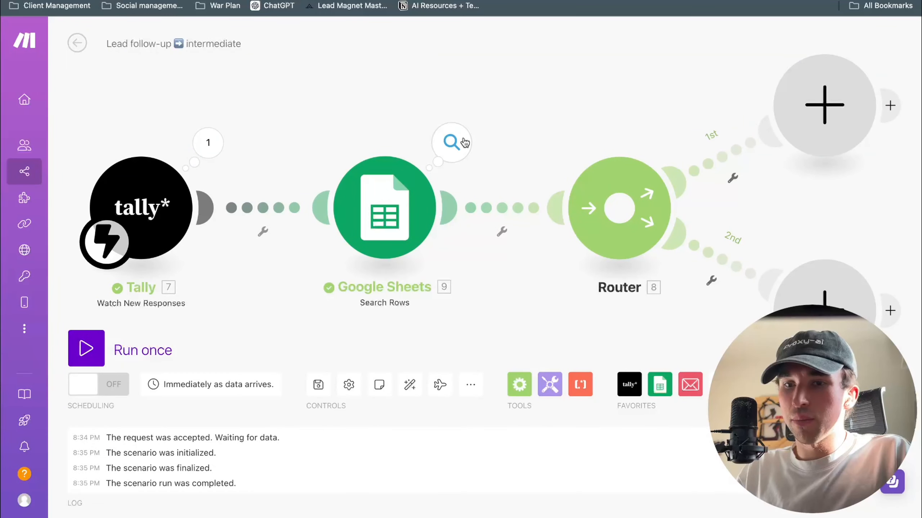
Review the new run's found row, checking its email and job address
click(463, 142)
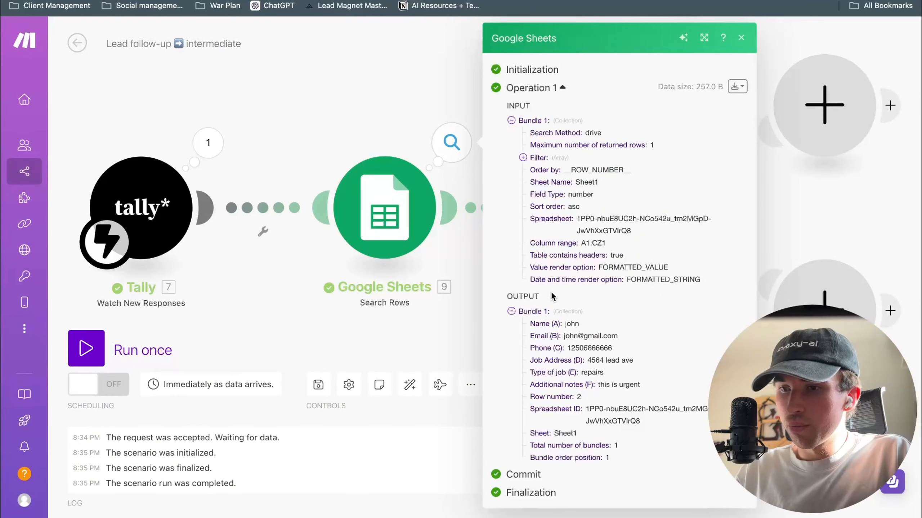
drag(564, 331, 704, 333)
click(704, 333)
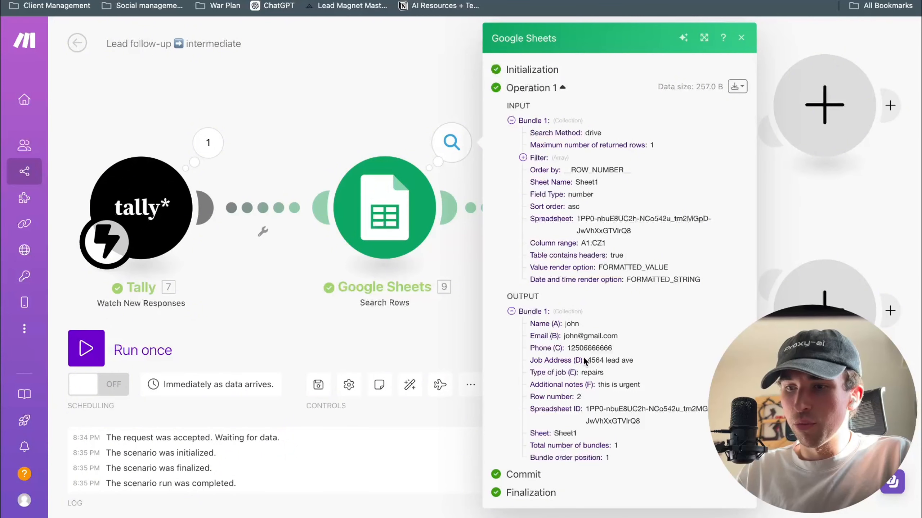
drag(584, 360, 630, 384)
click(670, 361)
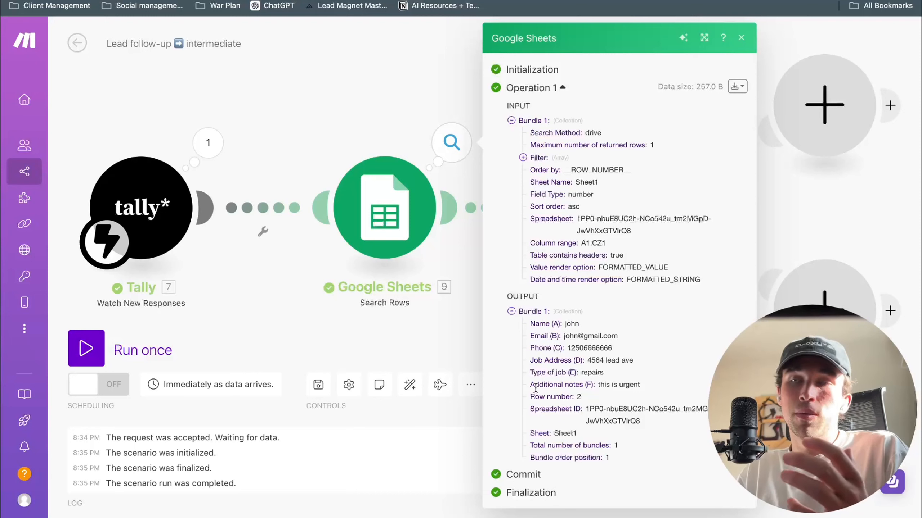
Recheck the Search Rows settings and output, then pan to show the router's routes
click(384, 222)
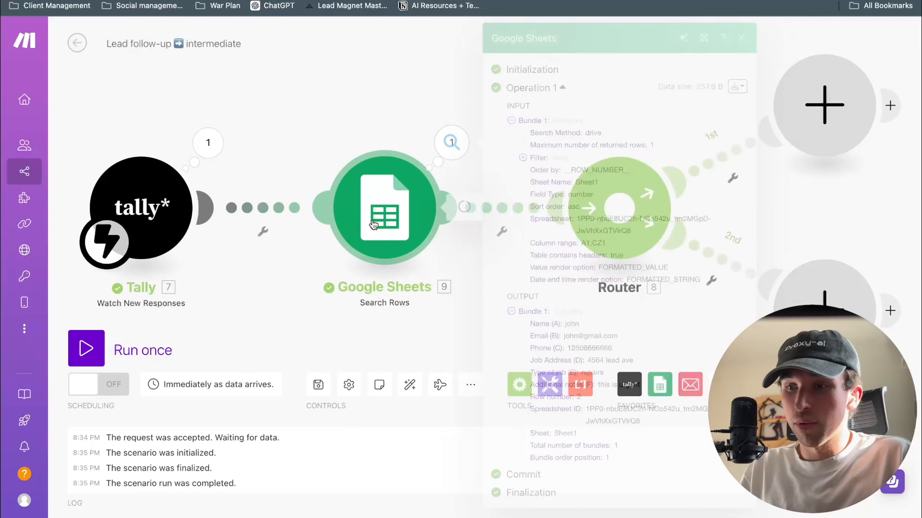
scroll(541, 287, down, 2)
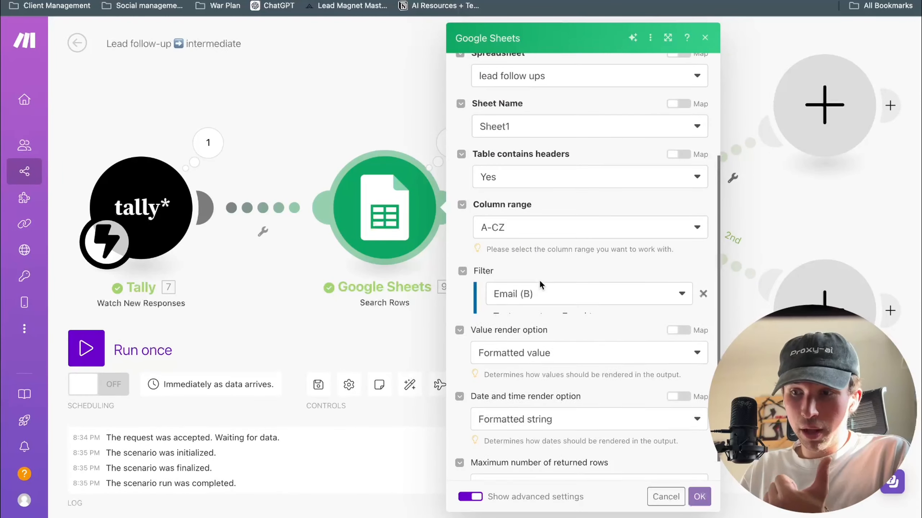
scroll(598, 327, down, 2)
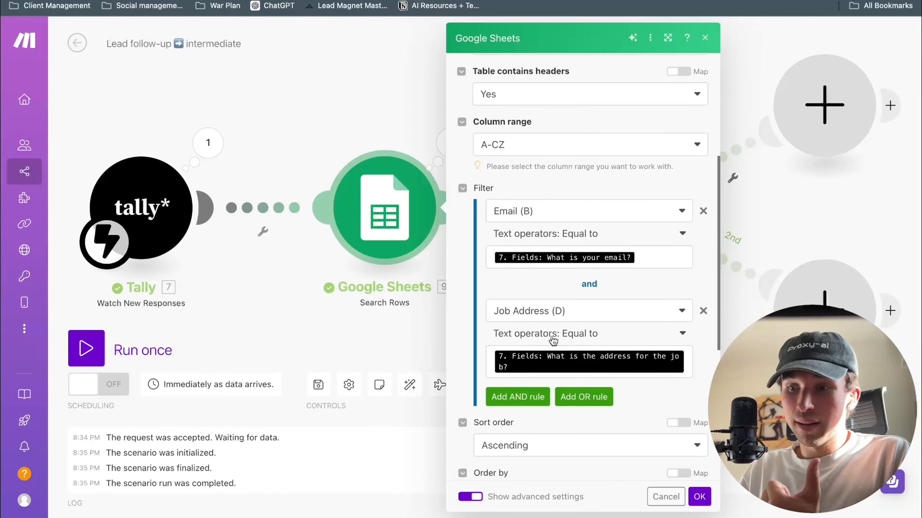
mouse_move(562, 362)
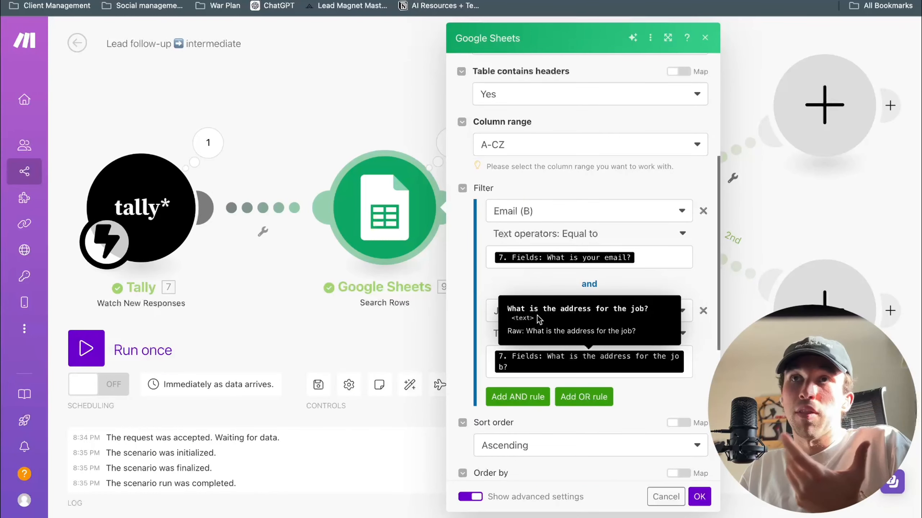
click(328, 72)
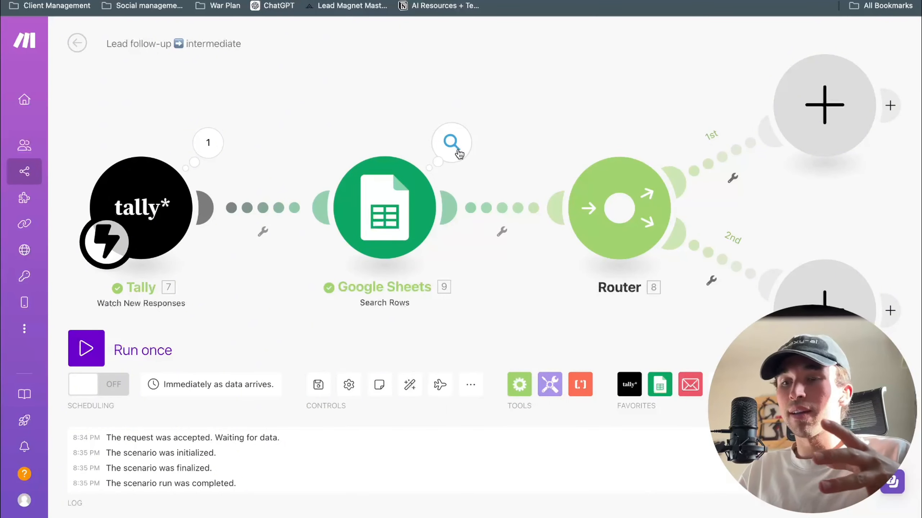
click(451, 143)
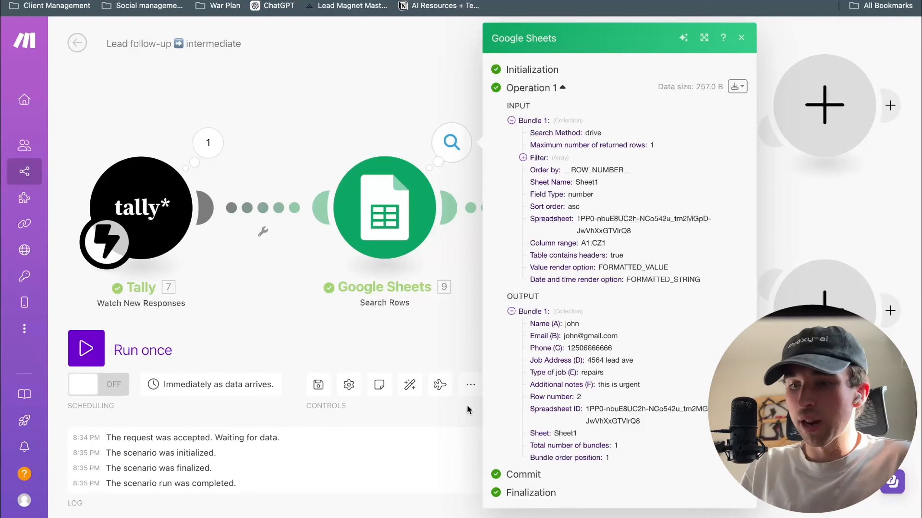
click(741, 37)
drag(542, 94, 490, 104)
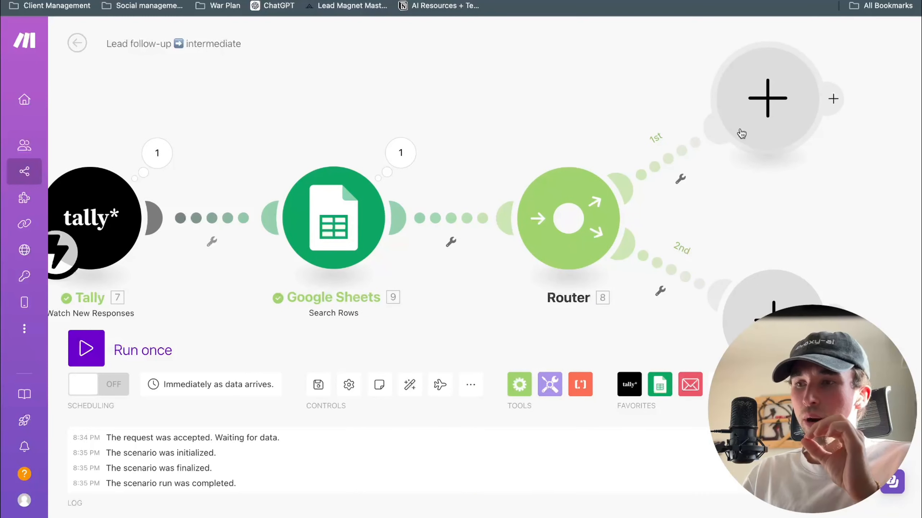
Start a filter on the router's first route and label it 'exists'
right_click(672, 157)
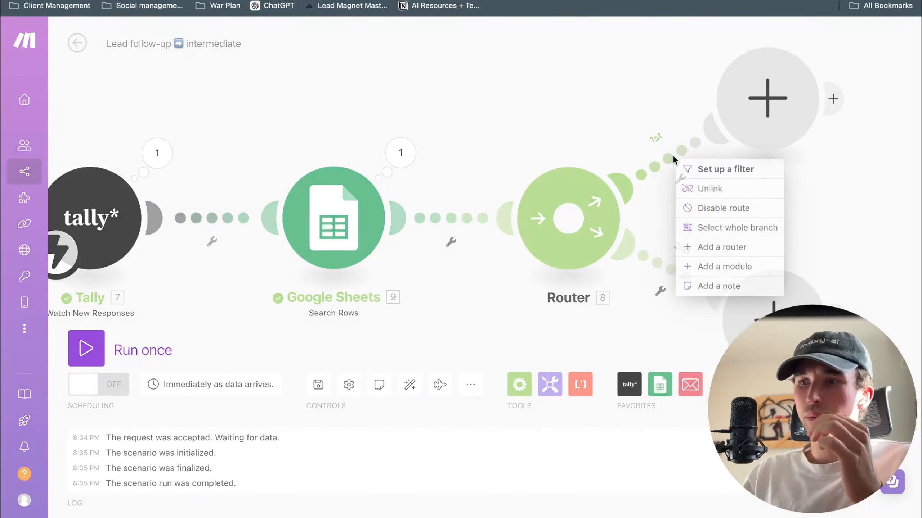
click(705, 170)
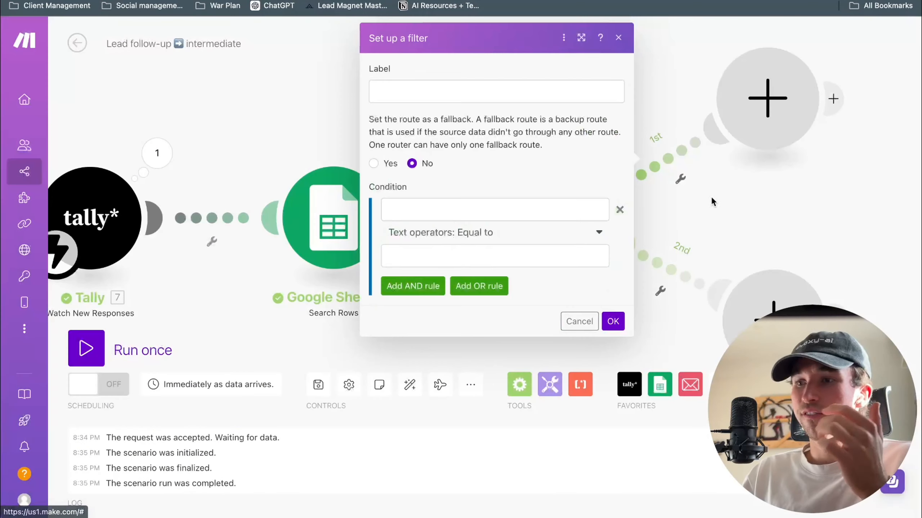
click(501, 95)
text(exists)
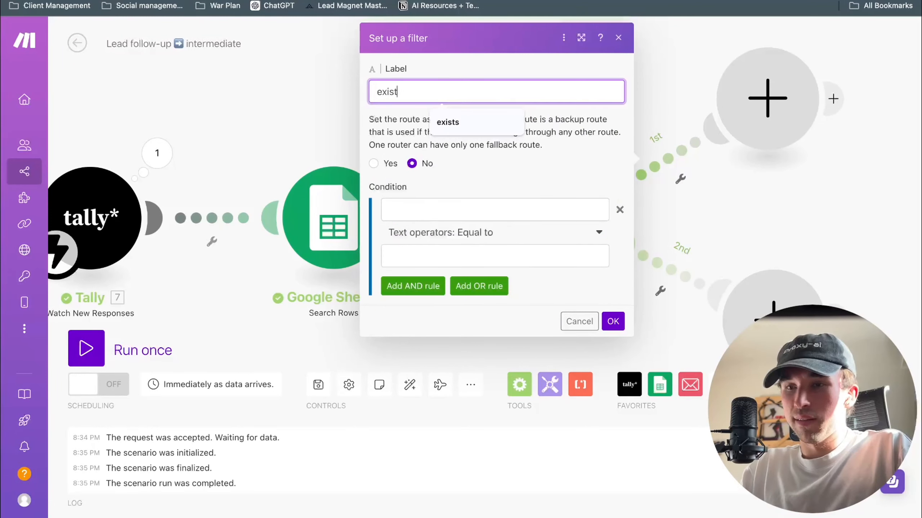
Make the filter condition 9. Email (B) equal to Tally's 'What is your email?' answer
click(454, 210)
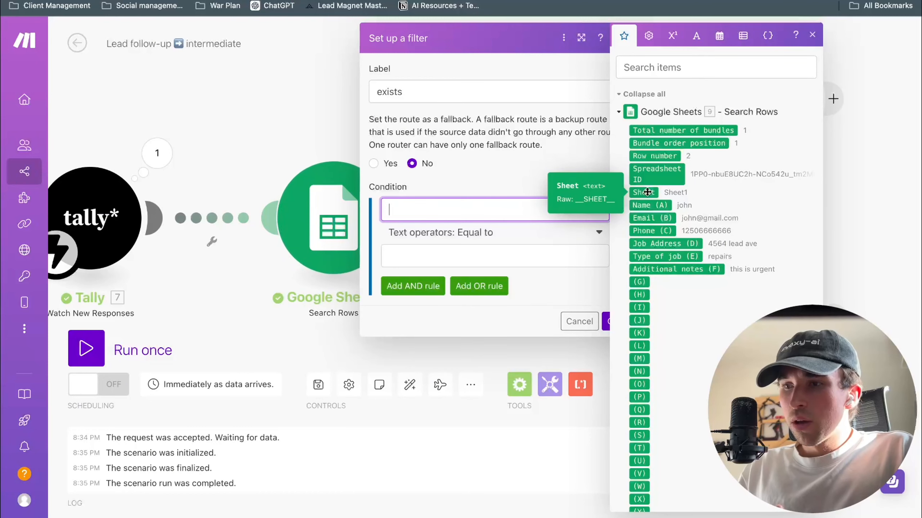
click(672, 157)
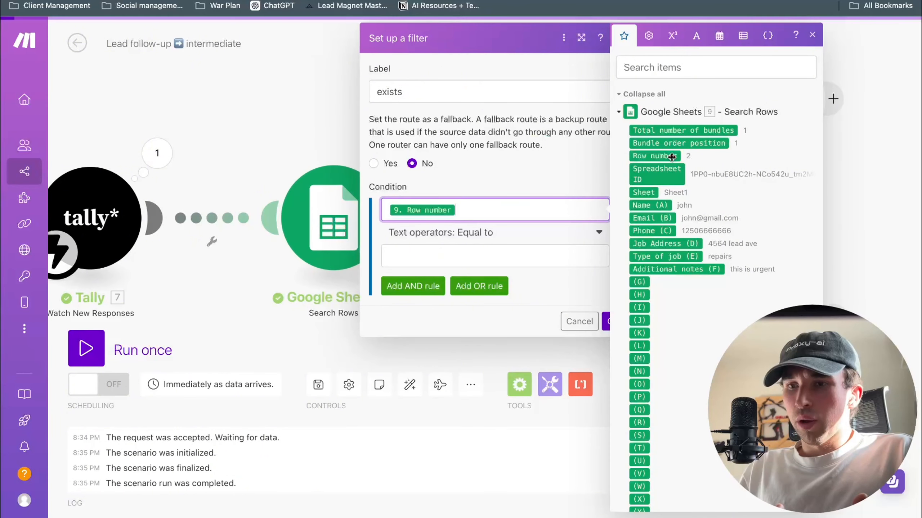
click(455, 255)
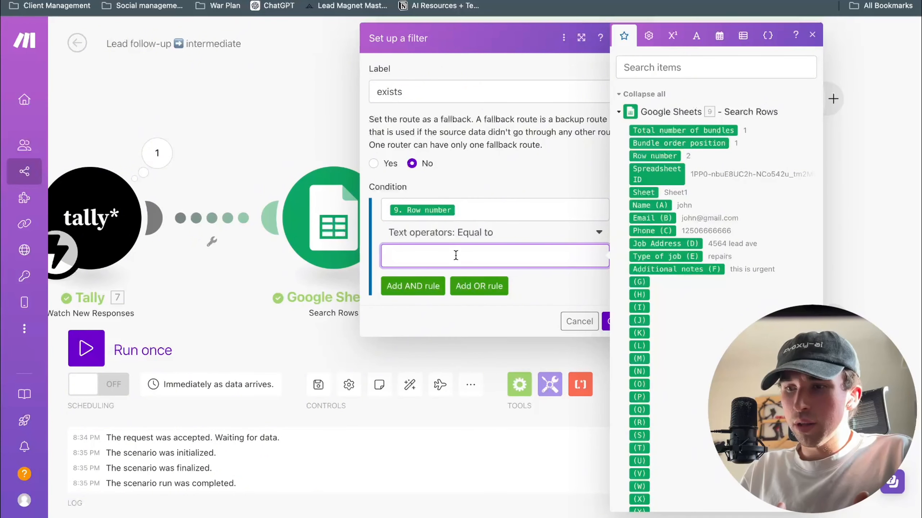
scroll(692, 332, down, 20)
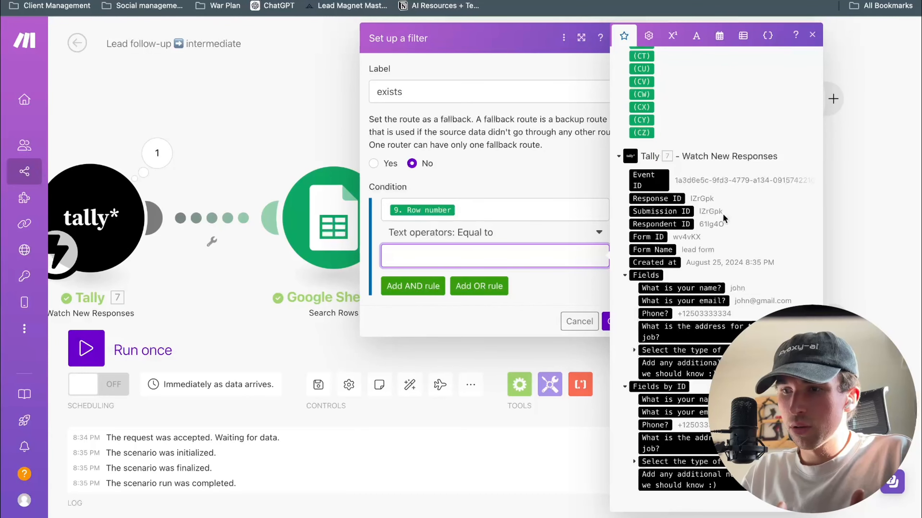
scroll(693, 332, up, 20)
click(531, 213)
key(BackSpace)
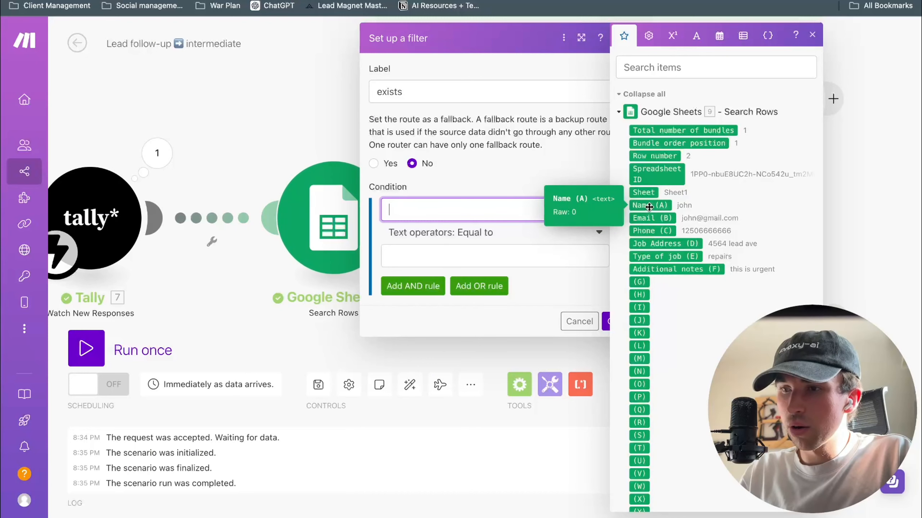
click(652, 218)
click(516, 254)
scroll(711, 276, down, 20)
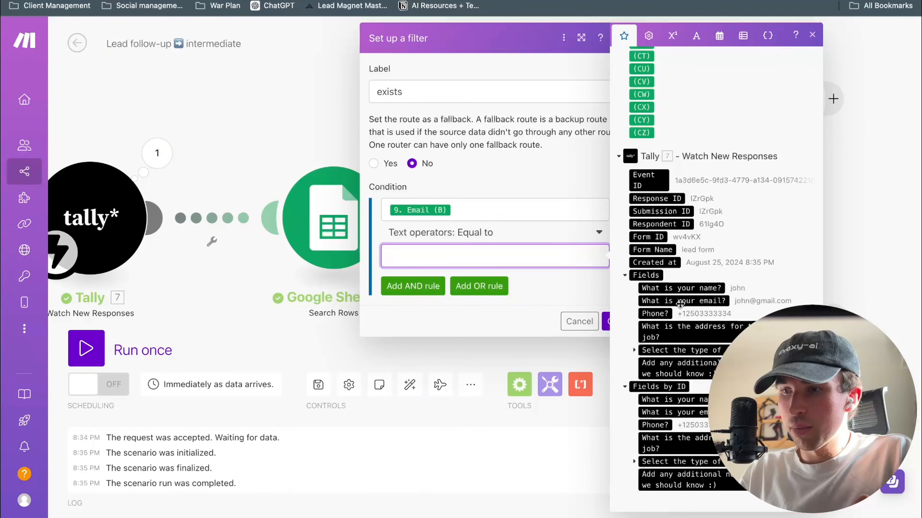
click(682, 301)
click(606, 327)
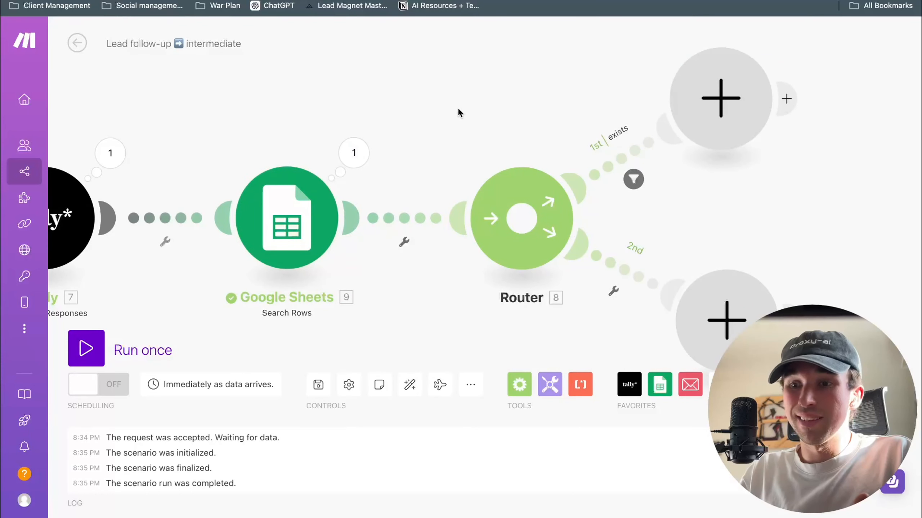
Add a Google Sheets Update a Row step on the first (exists) route
drag(458, 107, 430, 141)
scroll(430, 141, down, 3)
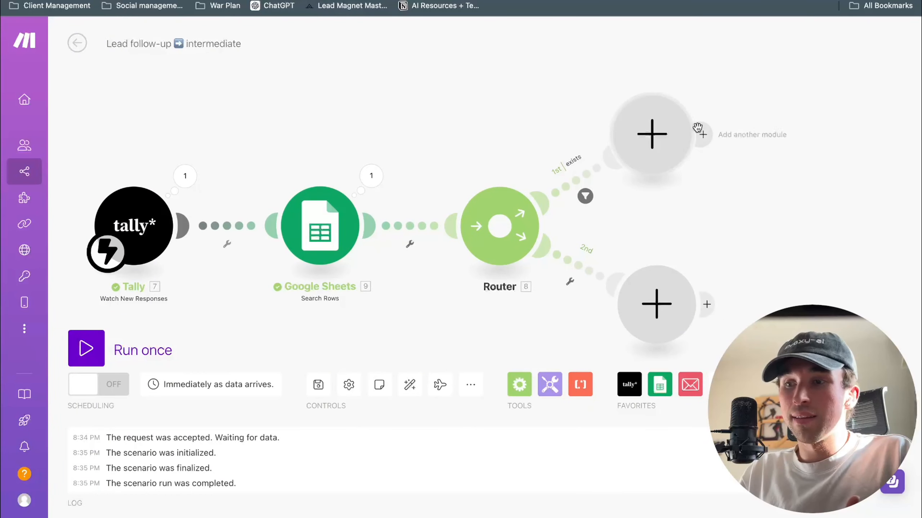
drag(671, 141, 670, 121)
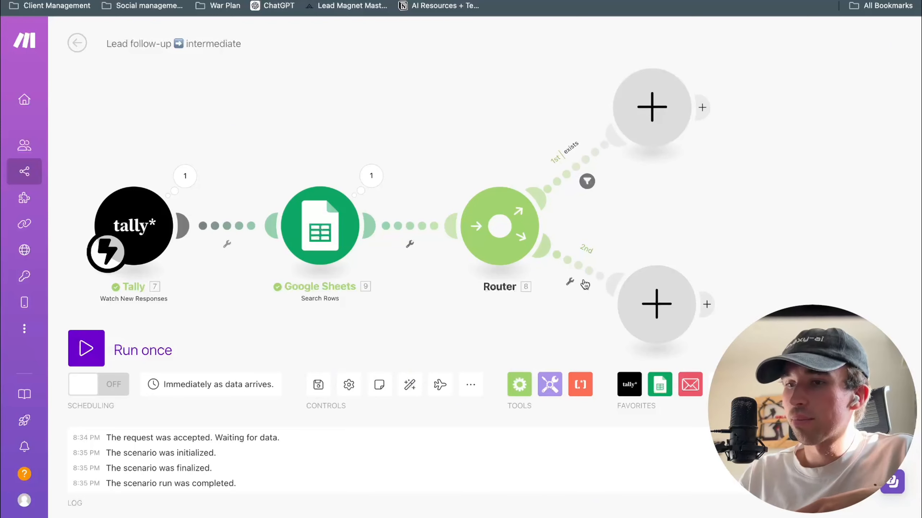
click(645, 308)
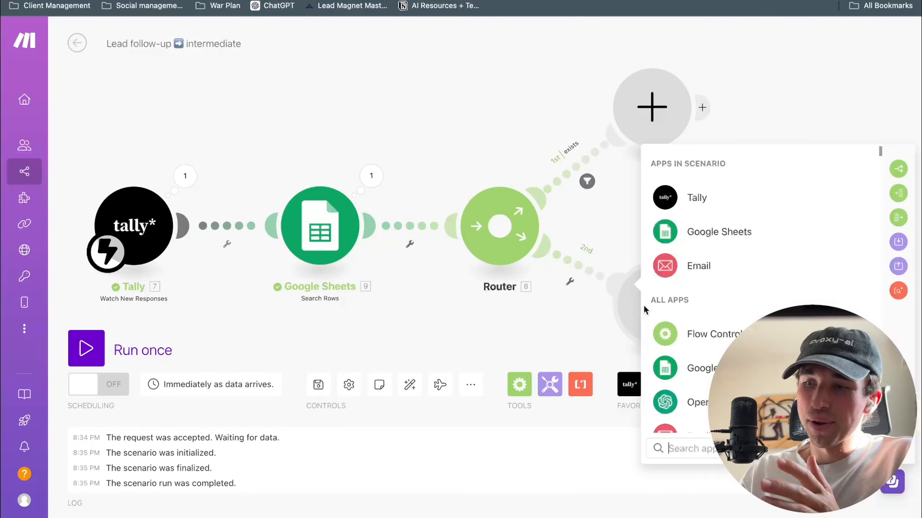
scroll(700, 327, down, 5)
click(496, 95)
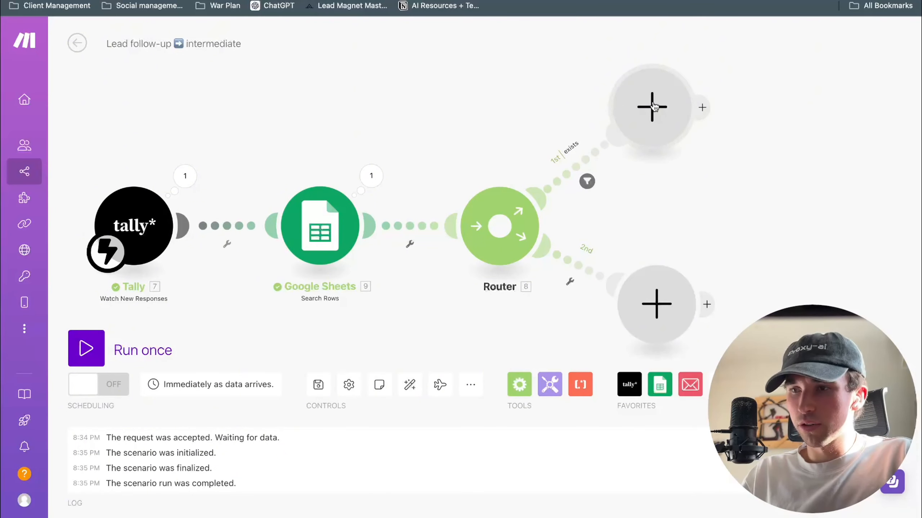
click(632, 135)
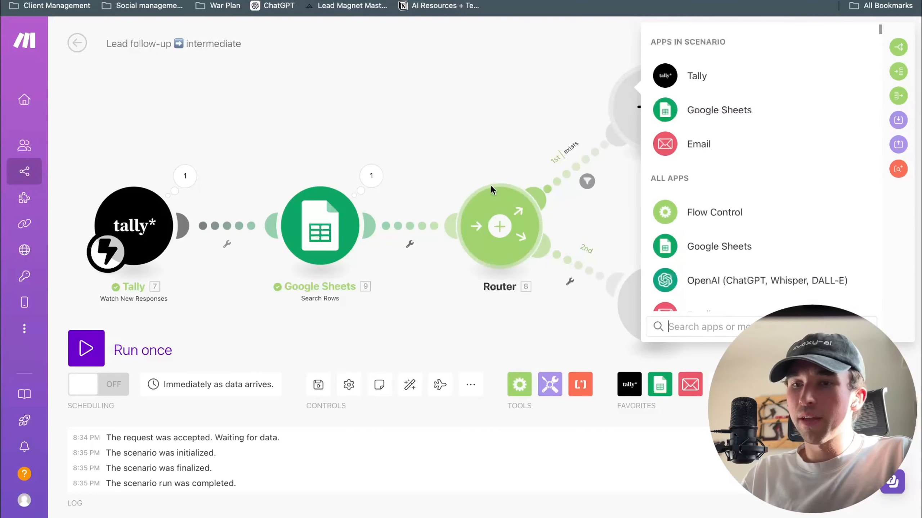
click(747, 122)
scroll(773, 207, down, 10)
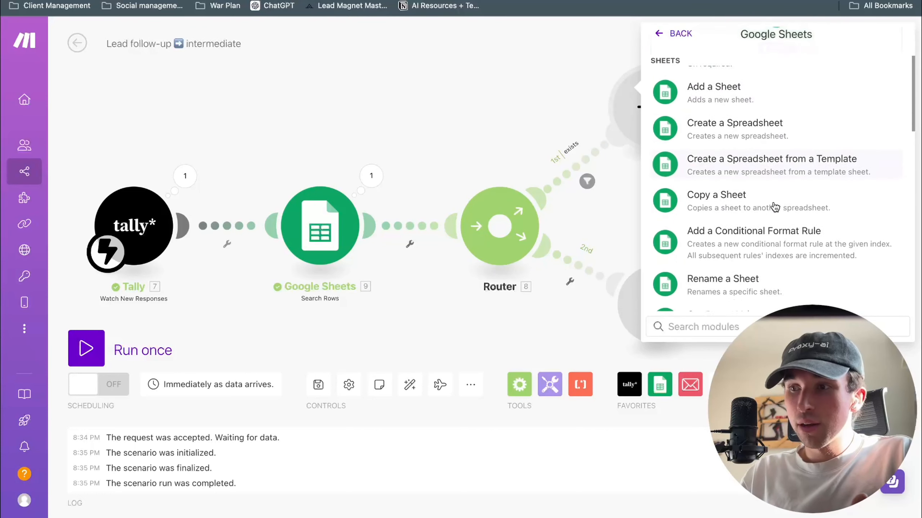
scroll(774, 206, down, 3)
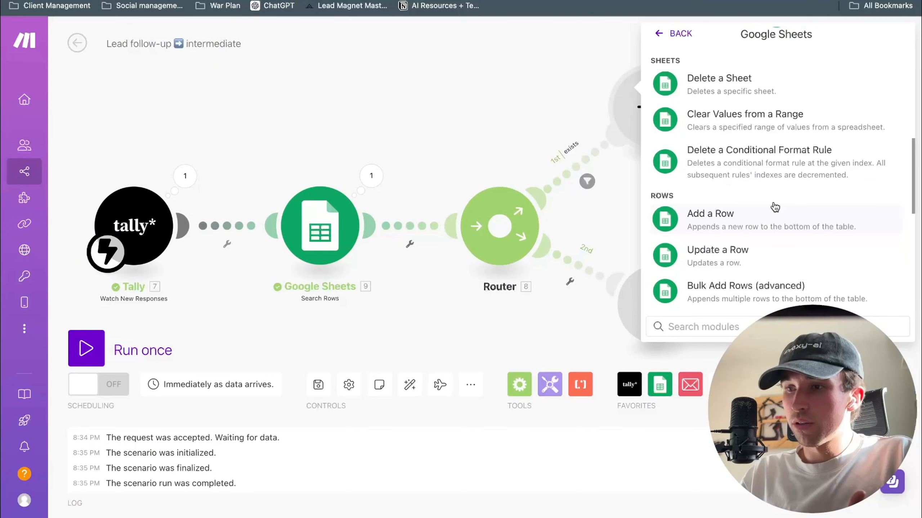
click(768, 202)
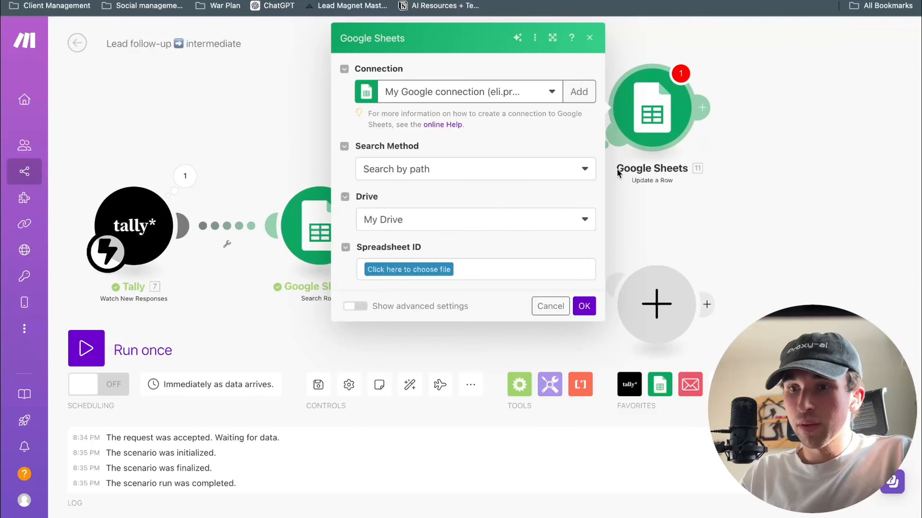
Target lead follow ups Sheet1, mapping 9. Row number as the row to update
click(426, 268)
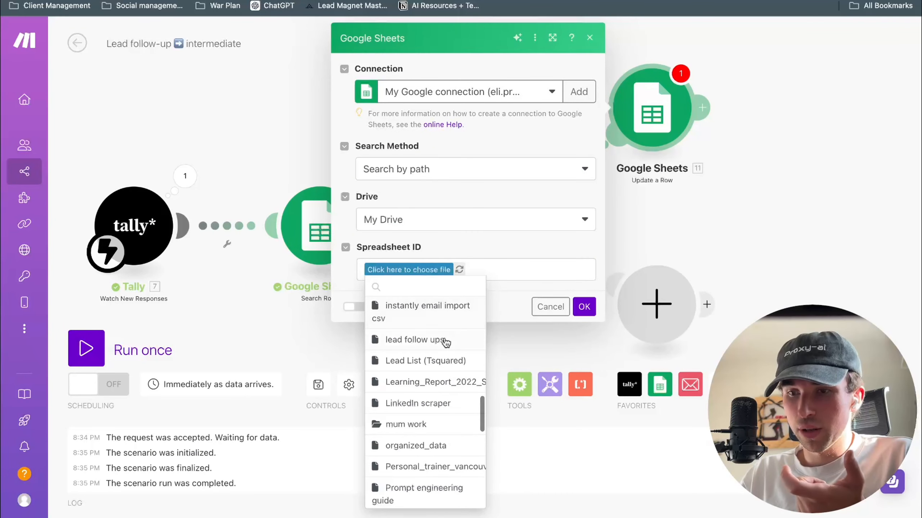
click(416, 340)
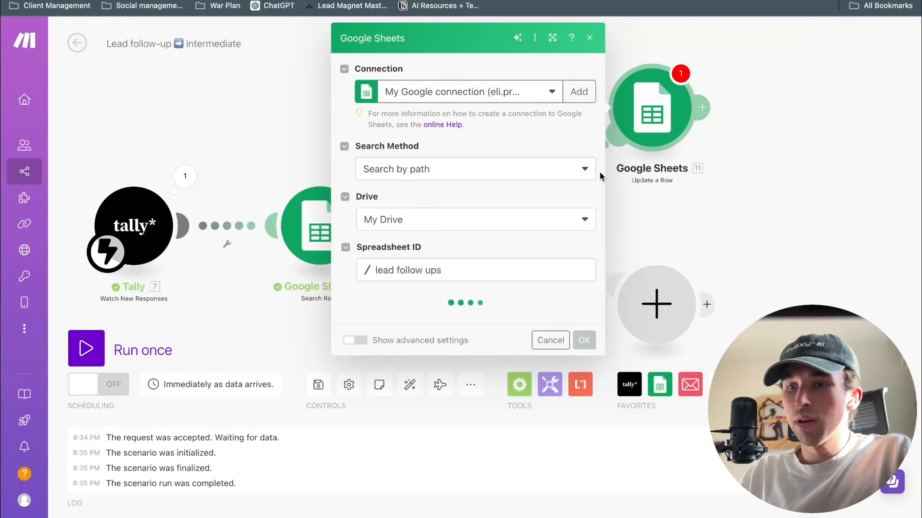
click(586, 358)
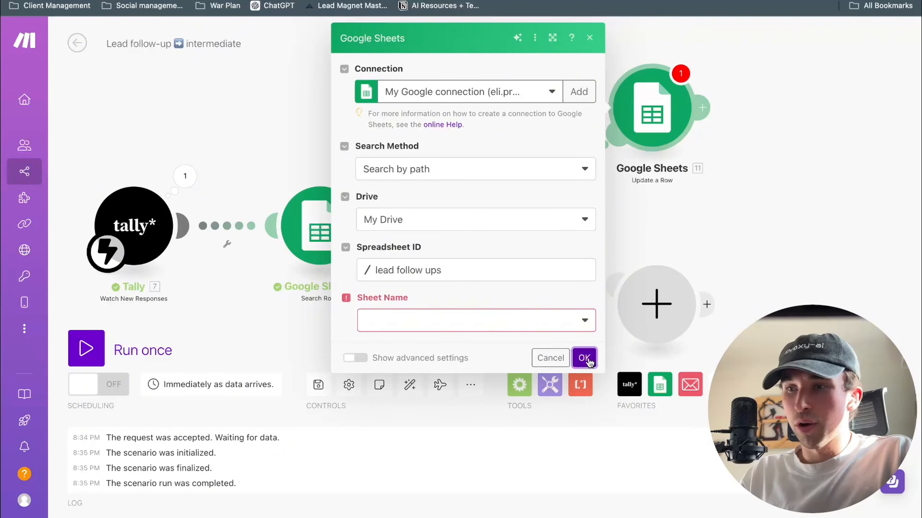
click(490, 324)
click(478, 339)
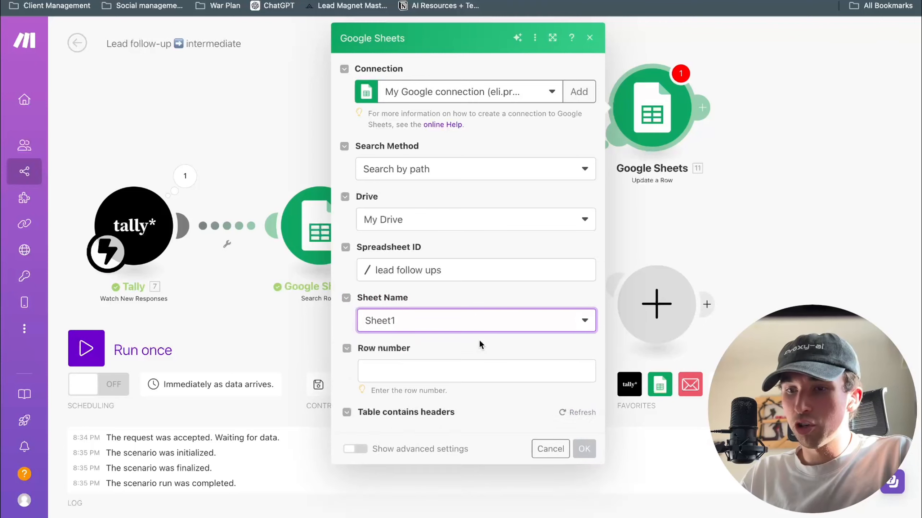
click(463, 356)
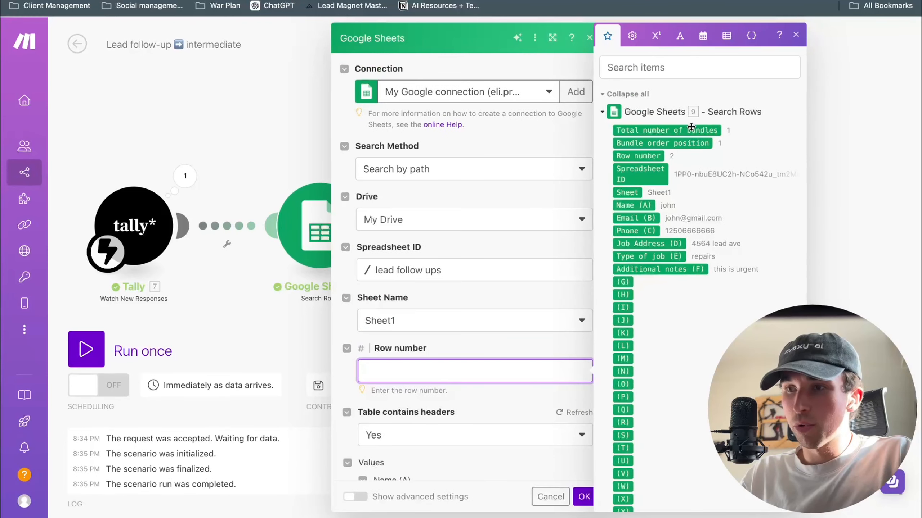
click(645, 157)
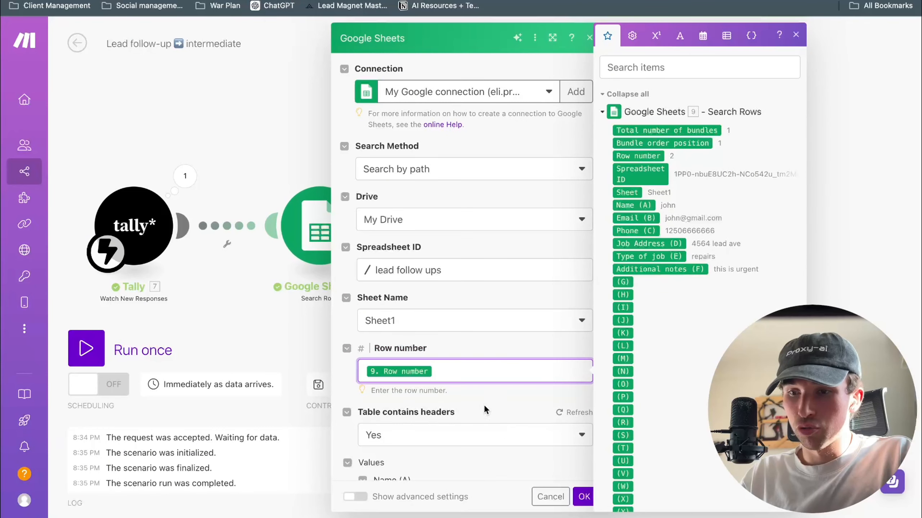
scroll(484, 405, down, 4)
Save the Update a Row step and enter 'Return customer' in sheet cell G1
click(582, 500)
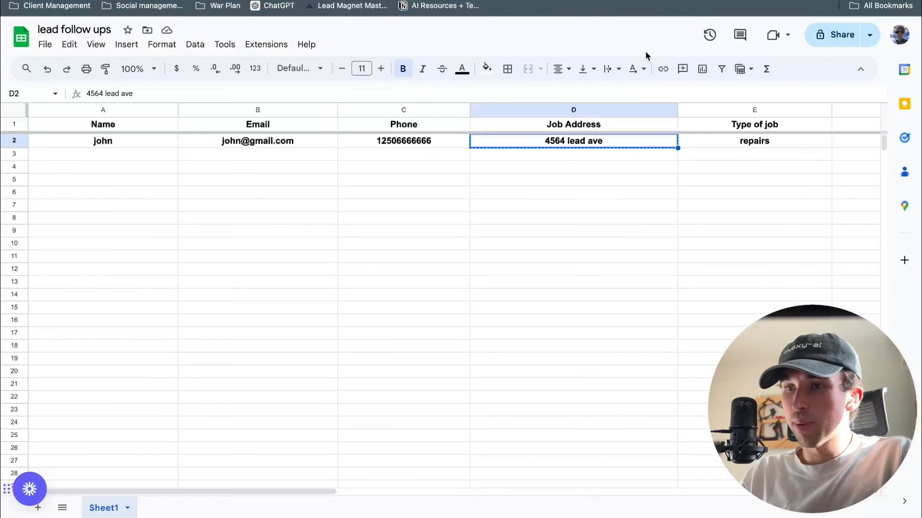
scroll(639, 215, right, 5)
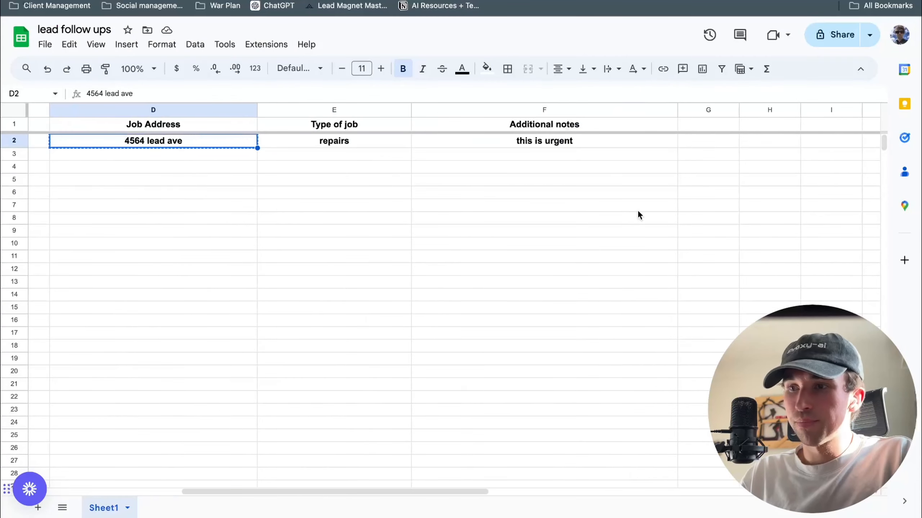
click(695, 123)
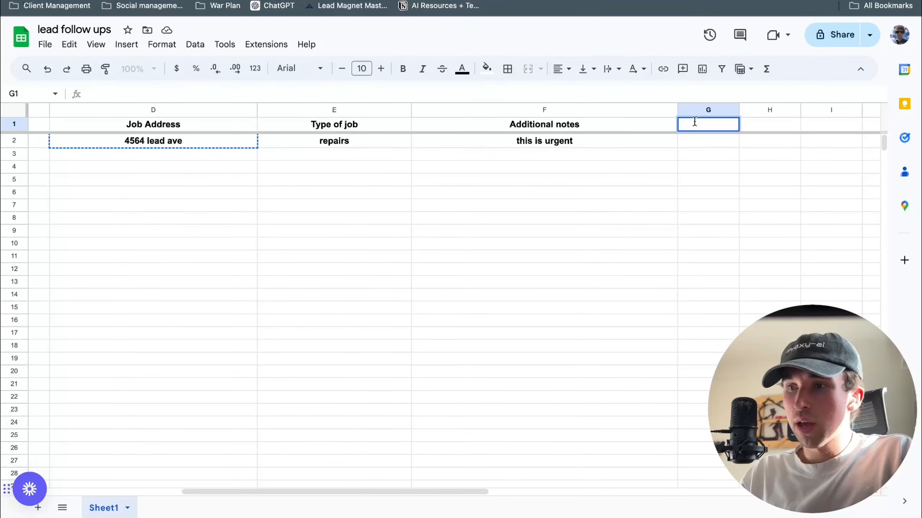
text(Return)
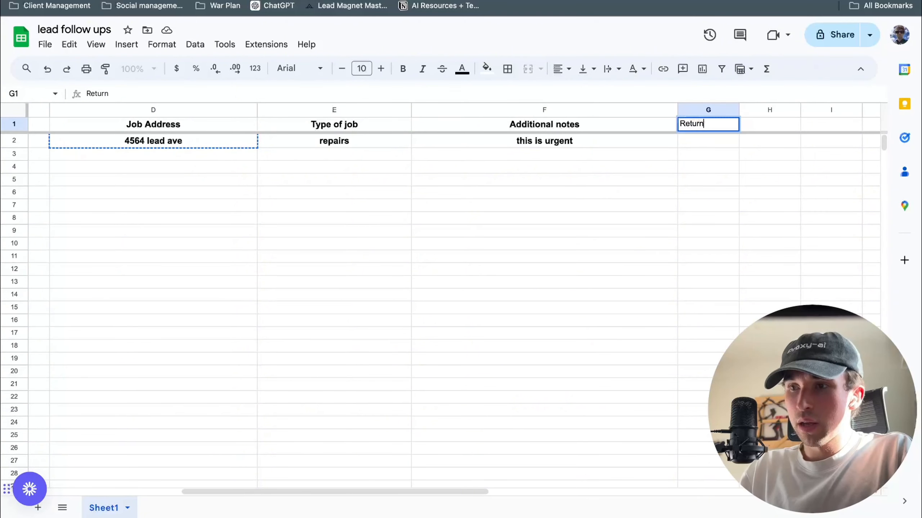
text( customer)
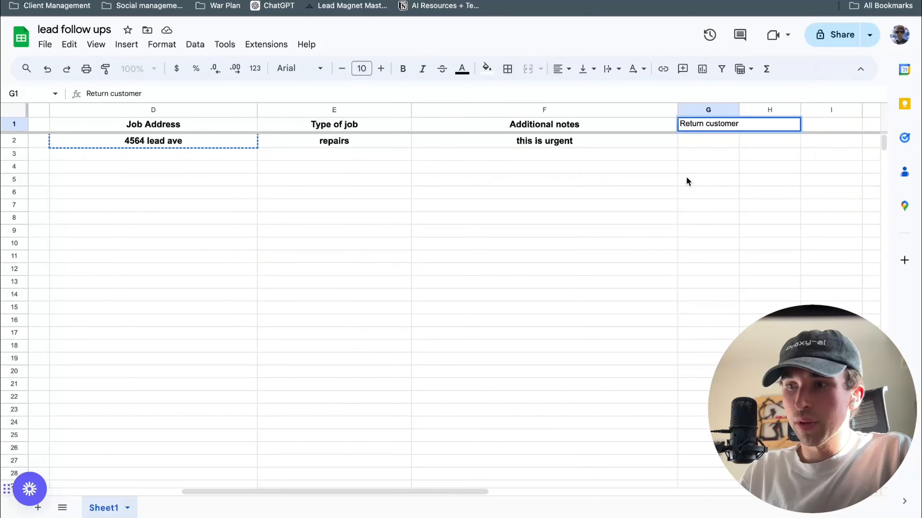
click(673, 192)
Widen column G and make the G1 header bold and centered
drag(740, 109, 775, 109)
click(740, 129)
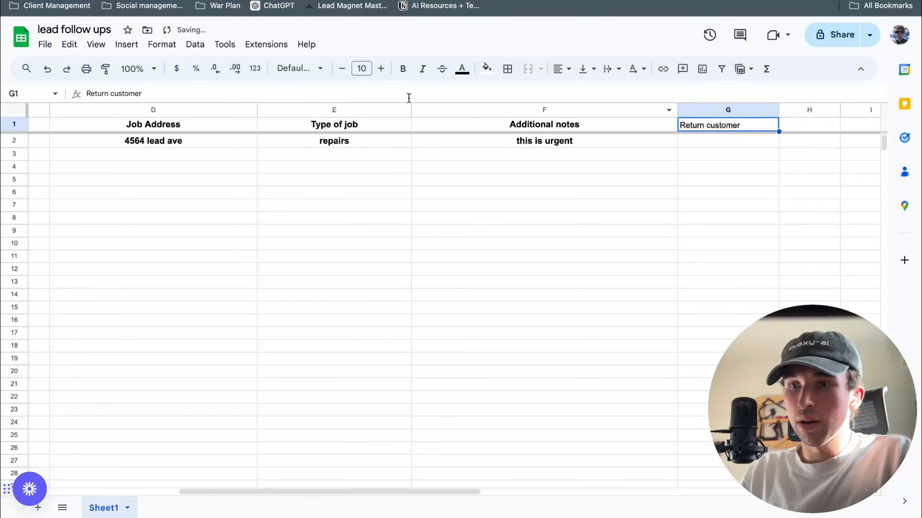
click(402, 69)
click(560, 69)
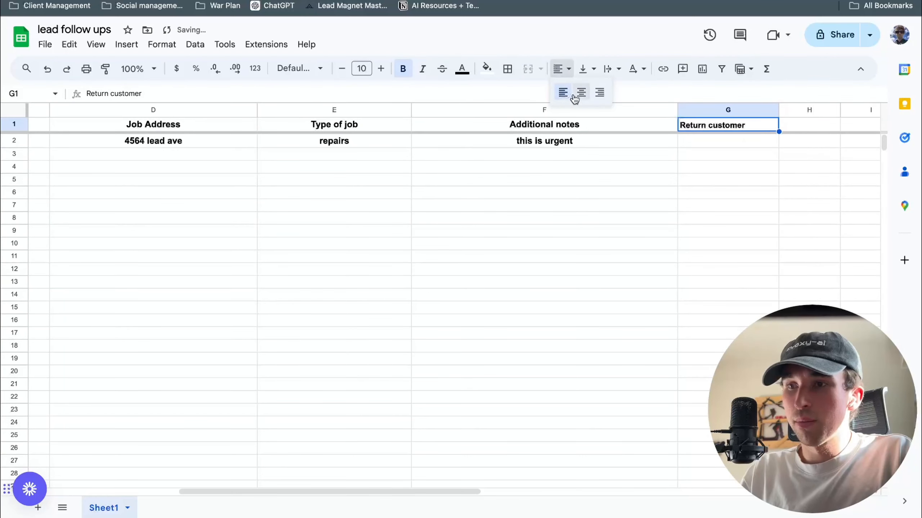
click(577, 95)
click(633, 204)
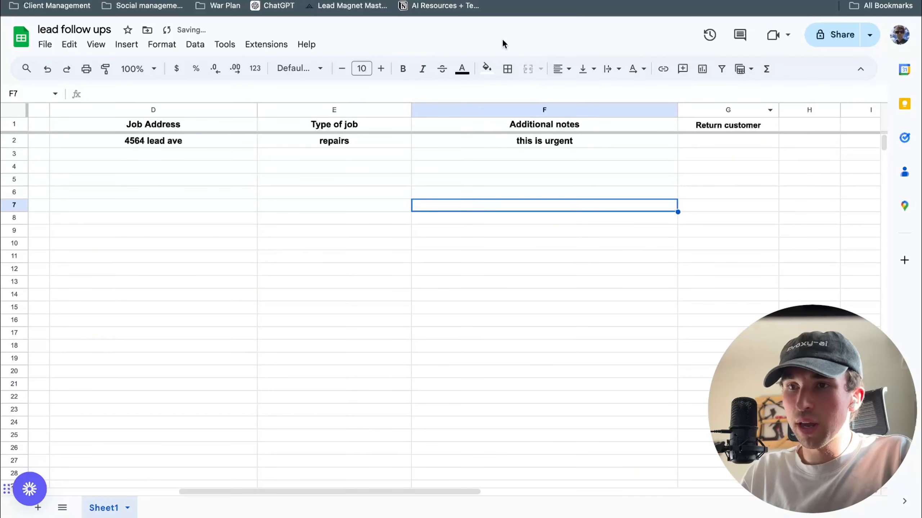
Enter 'True' as the column (G) value in Update a Row and save the step
click(719, 1)
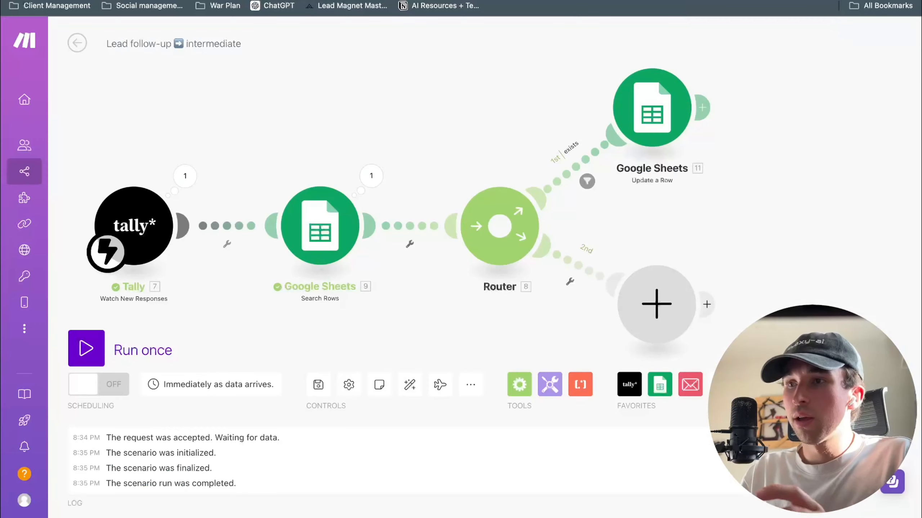
click(658, 131)
scroll(465, 277, down, 10)
scroll(465, 278, up, 7)
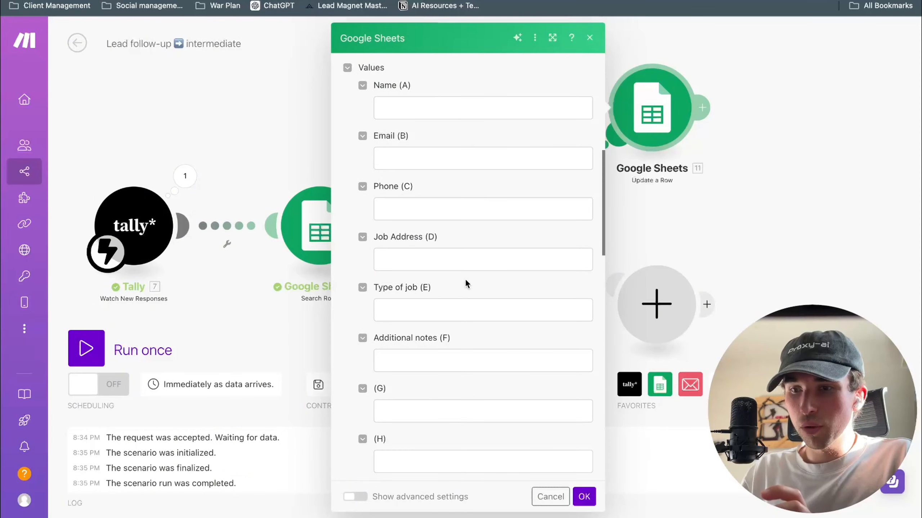
click(438, 418)
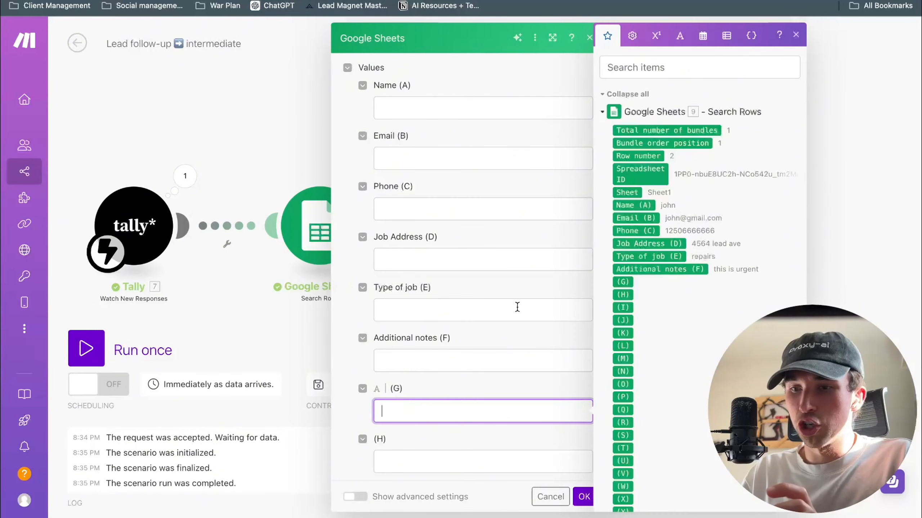
click(634, 0)
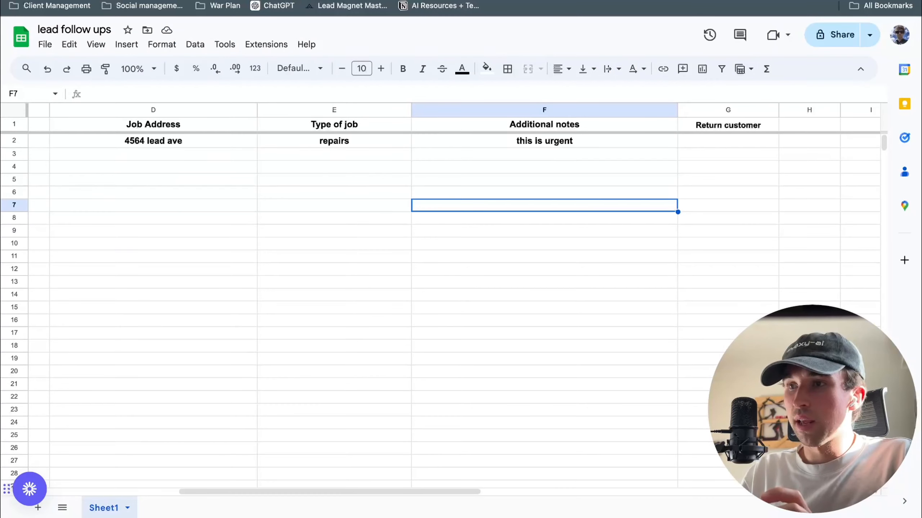
click(435, 1)
scroll(453, 371, down, 2)
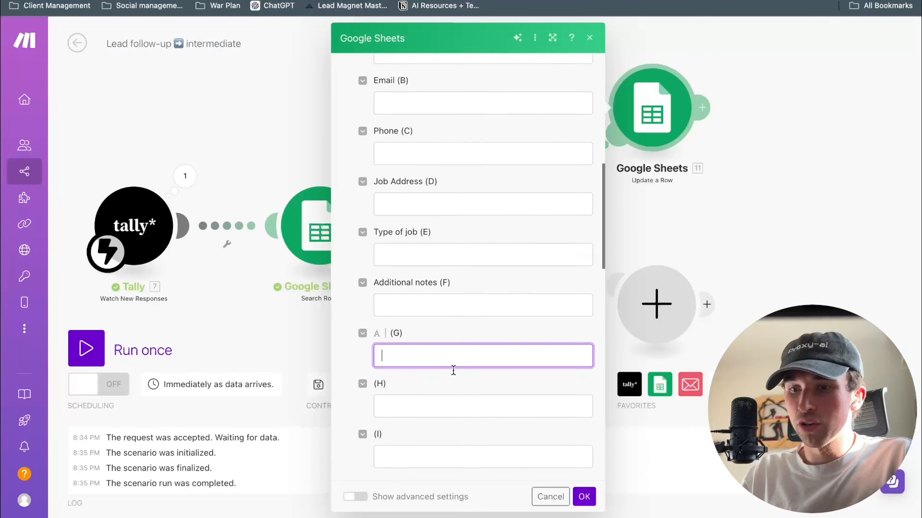
click(426, 351)
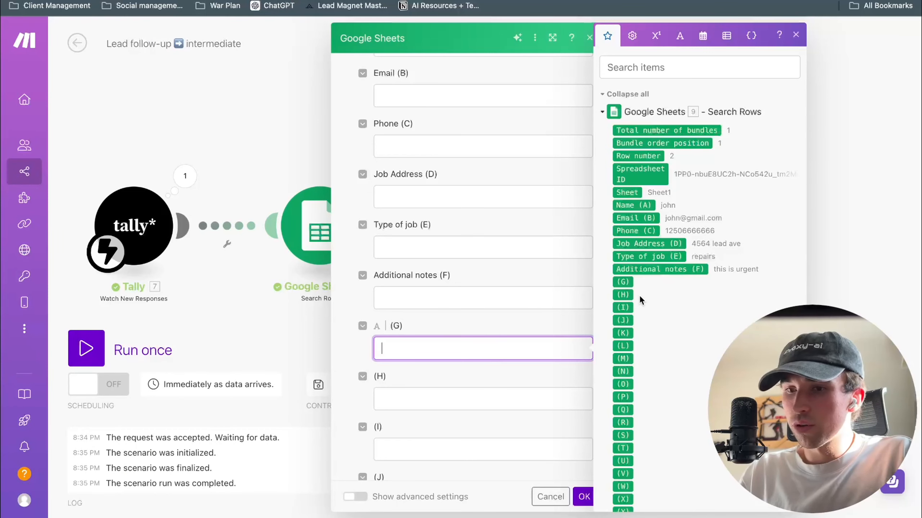
text(True)
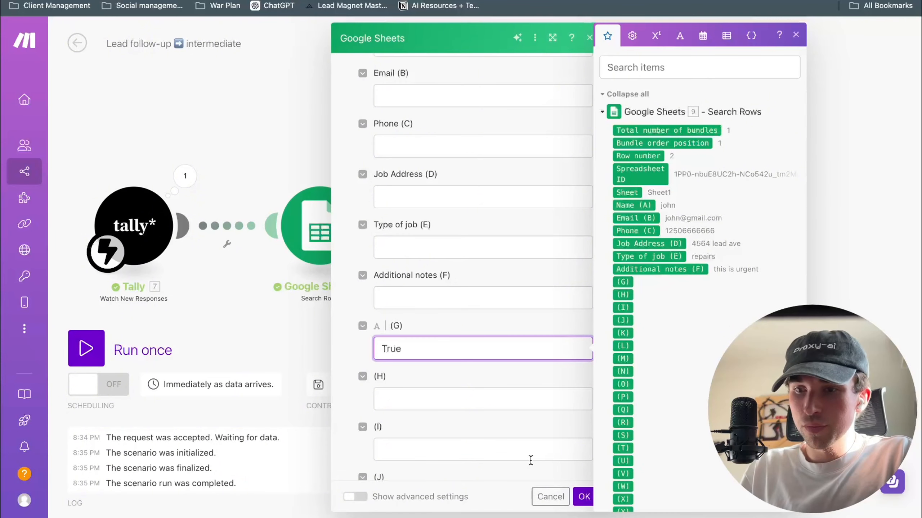
click(583, 495)
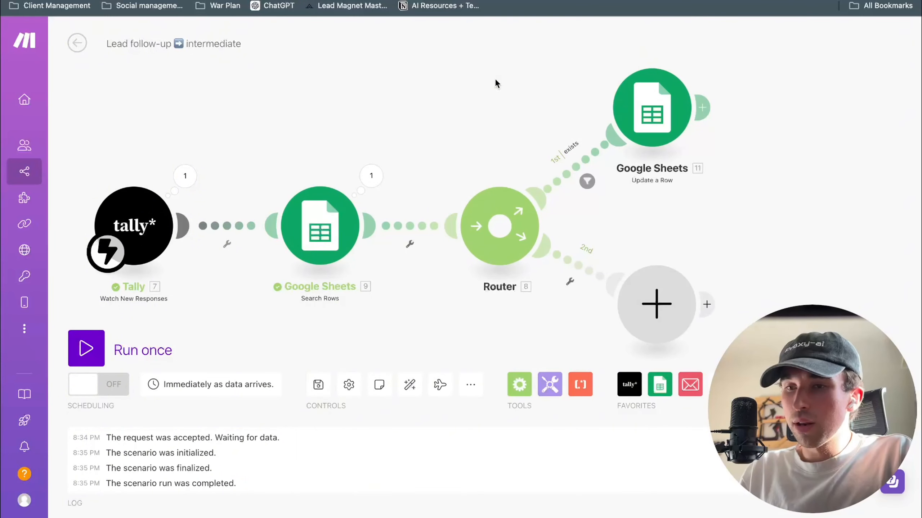
drag(495, 78, 474, 97)
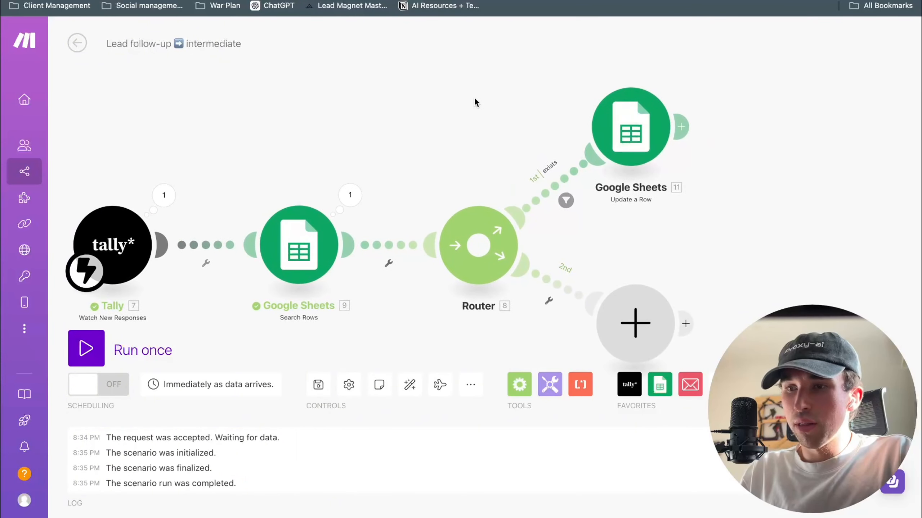
click(613, 146)
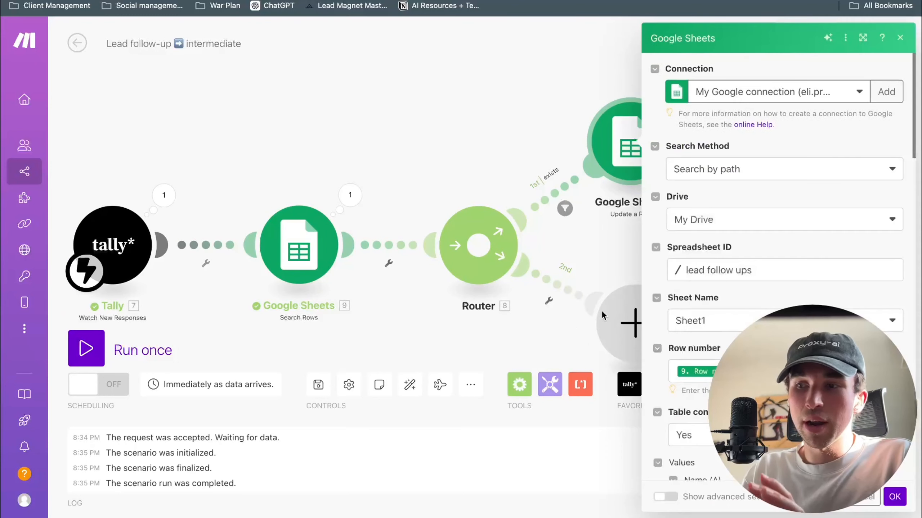
scroll(724, 330, down, 5)
scroll(724, 330, down, 10)
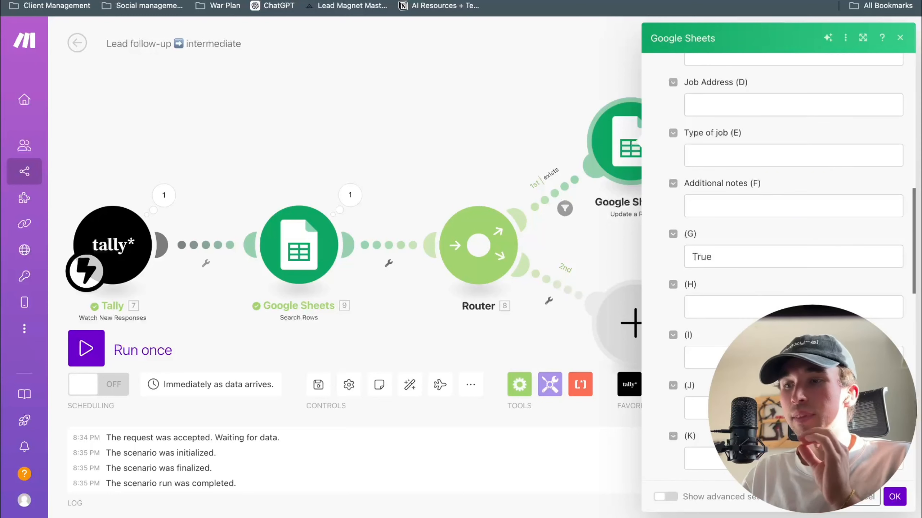
click(893, 495)
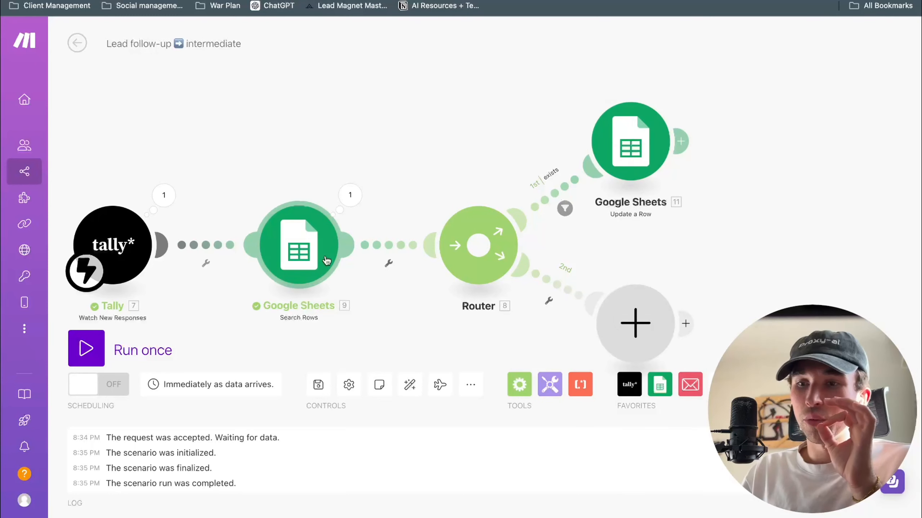
click(560, 200)
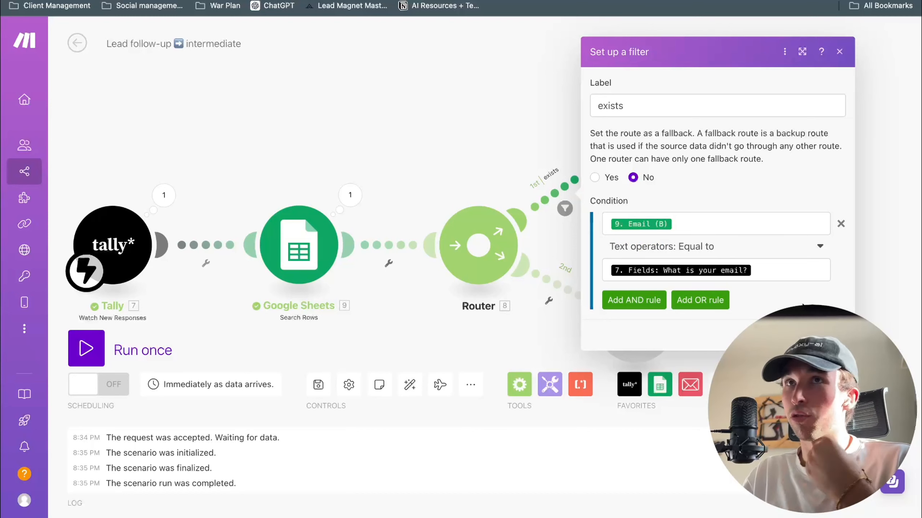
click(829, 335)
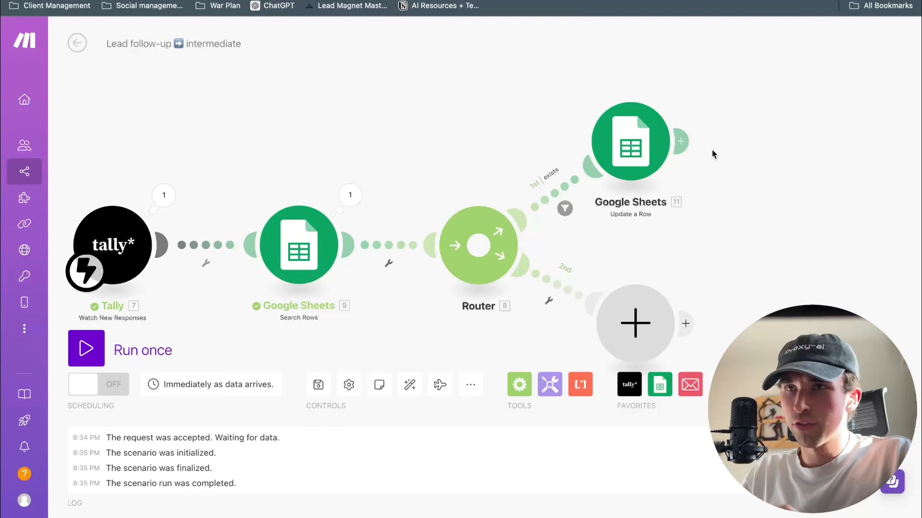
Add an Email 'Send an Email' step after Update a Row using the Others (SMTP) connection
click(684, 145)
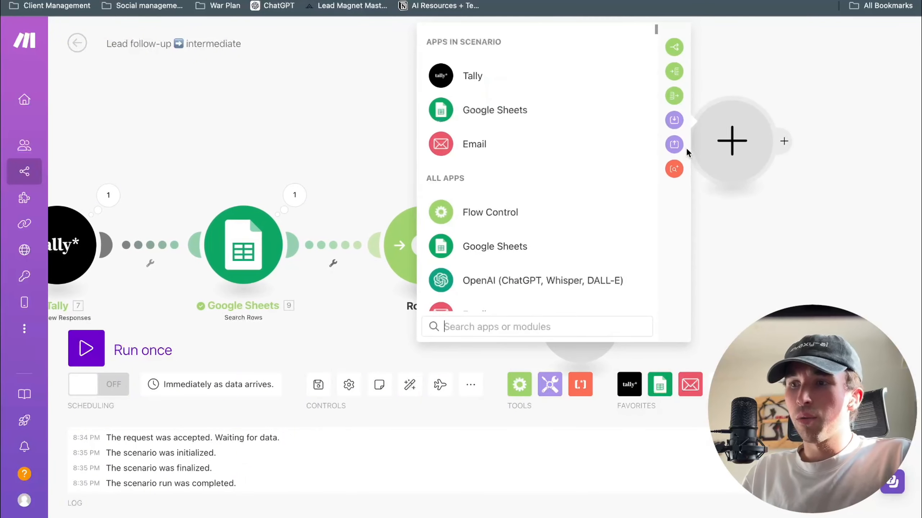
click(528, 144)
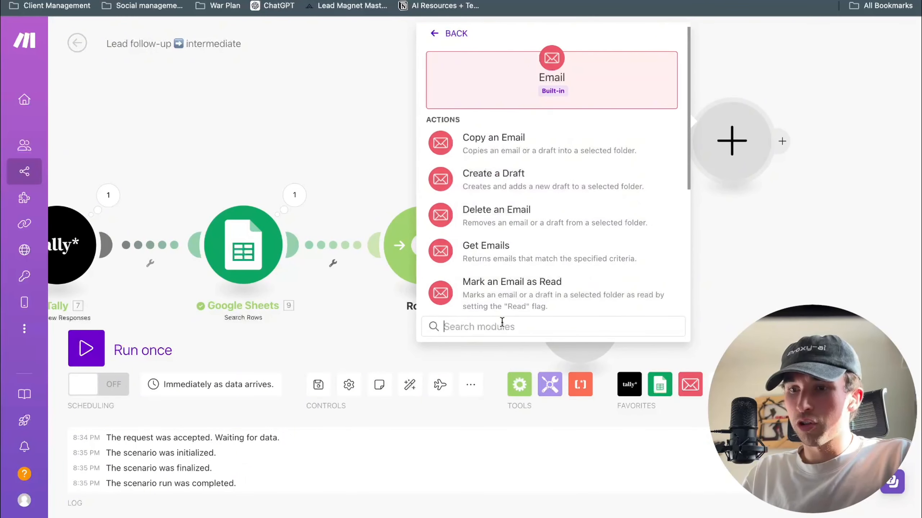
scroll(535, 241, down, 5)
click(537, 206)
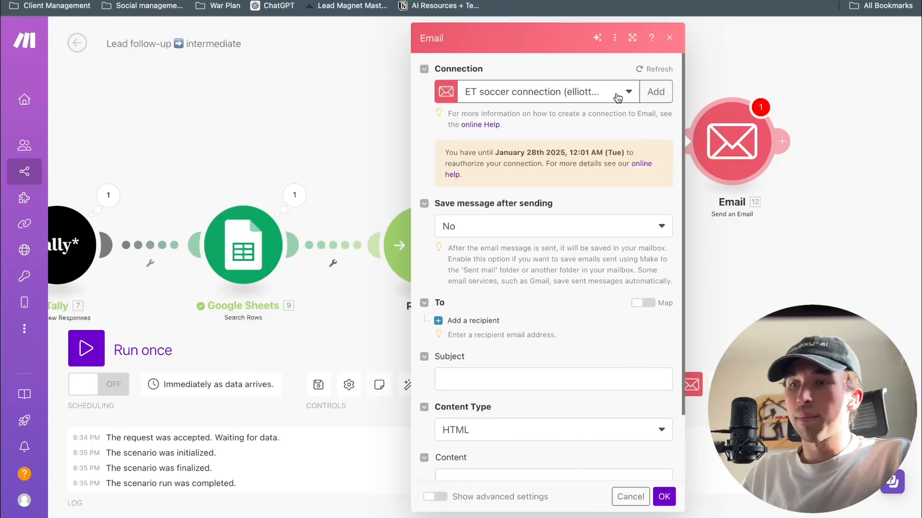
click(616, 92)
click(551, 255)
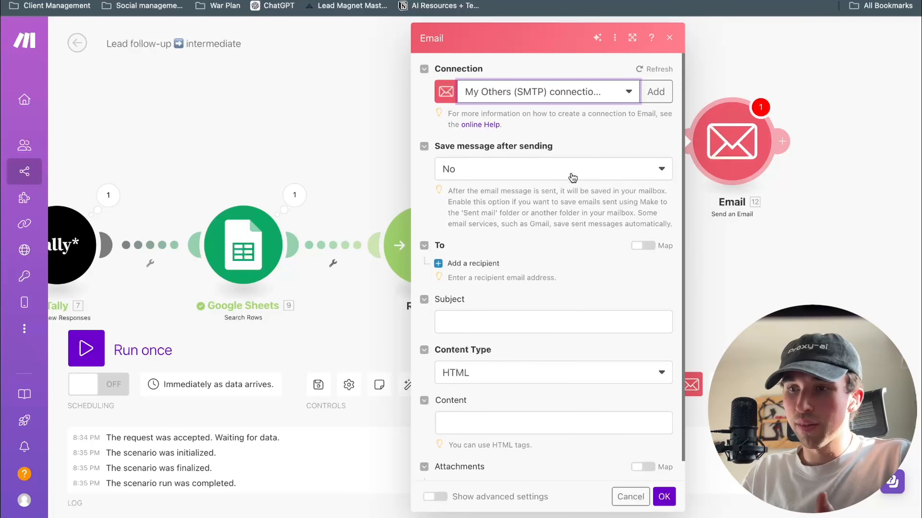
scroll(575, 235, down, 1)
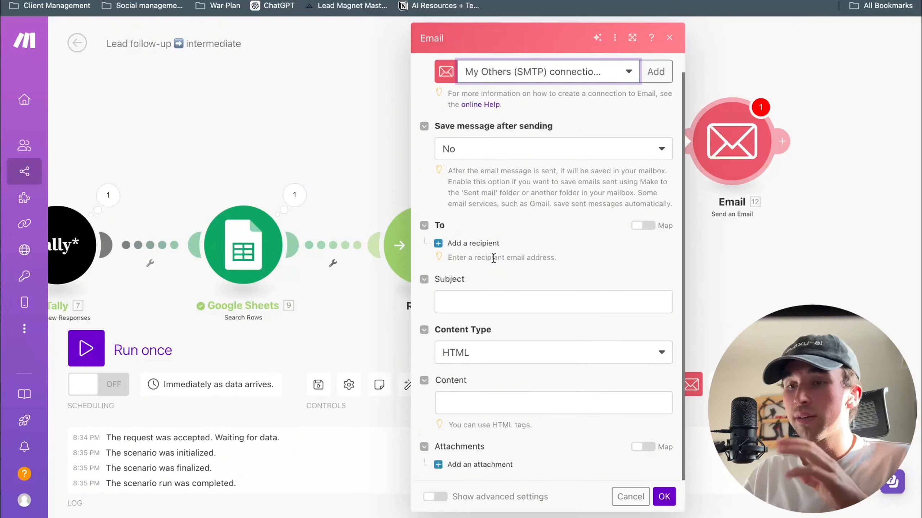
Address the email to the found row's Email (B) with subject 'Welcome Back!'
click(479, 244)
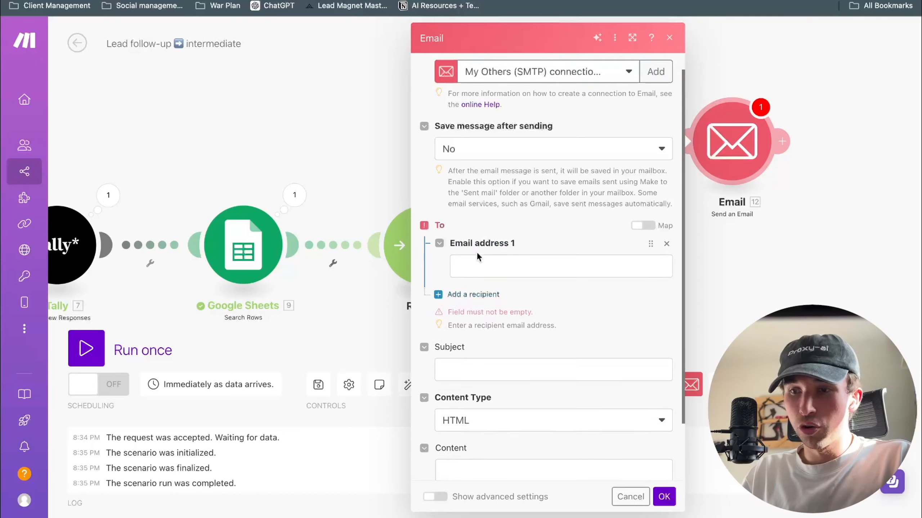
click(477, 262)
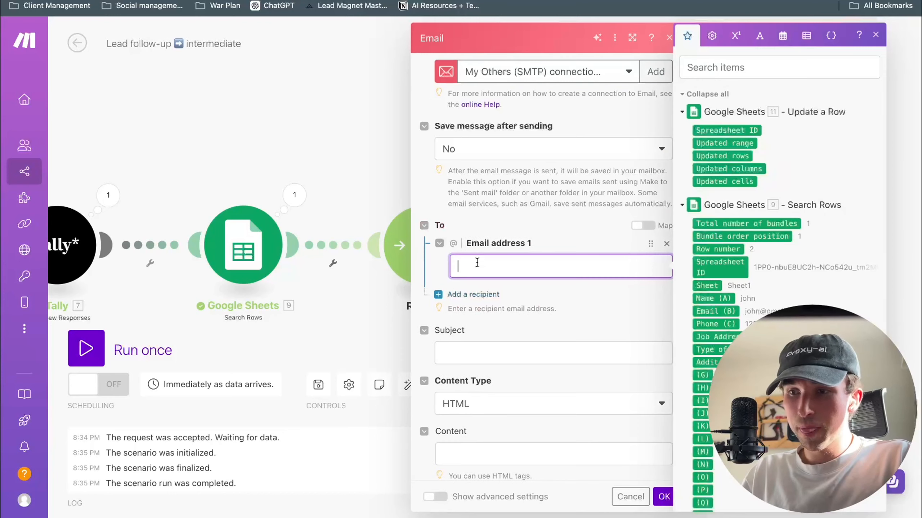
click(720, 311)
click(494, 354)
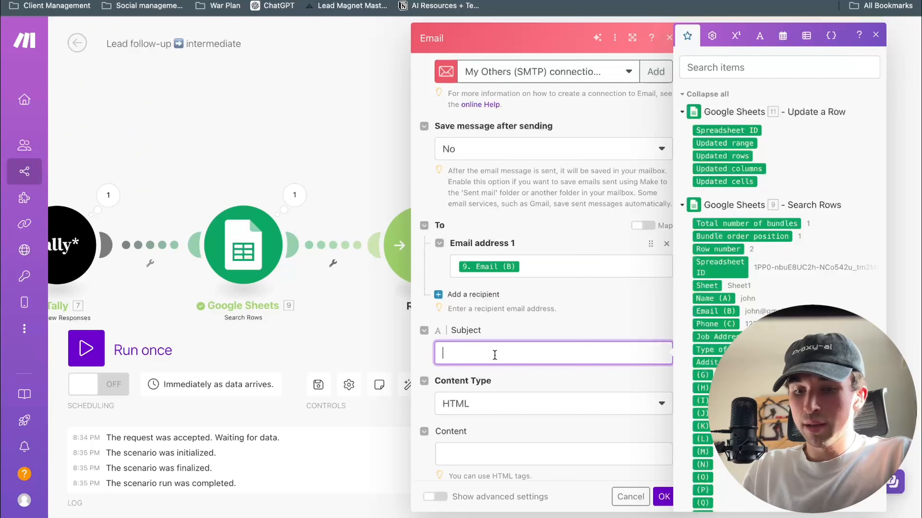
text(Welcome)
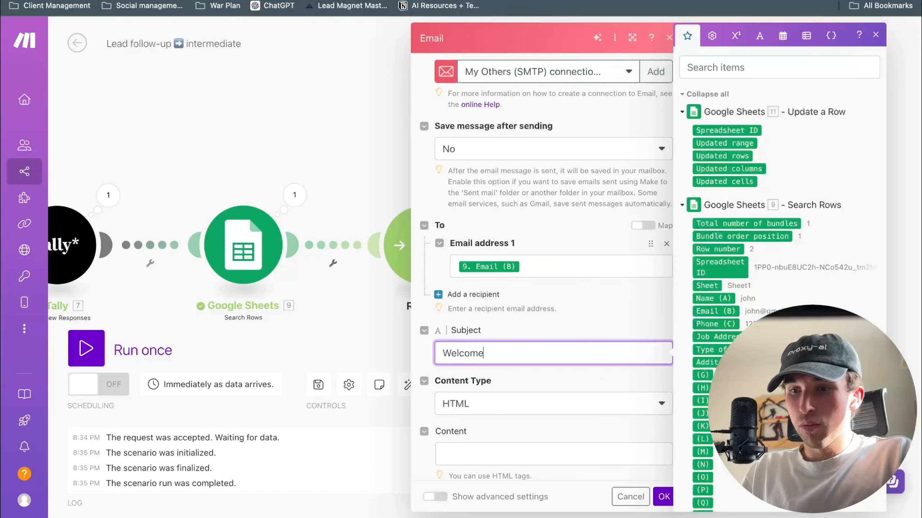
text( Back!)
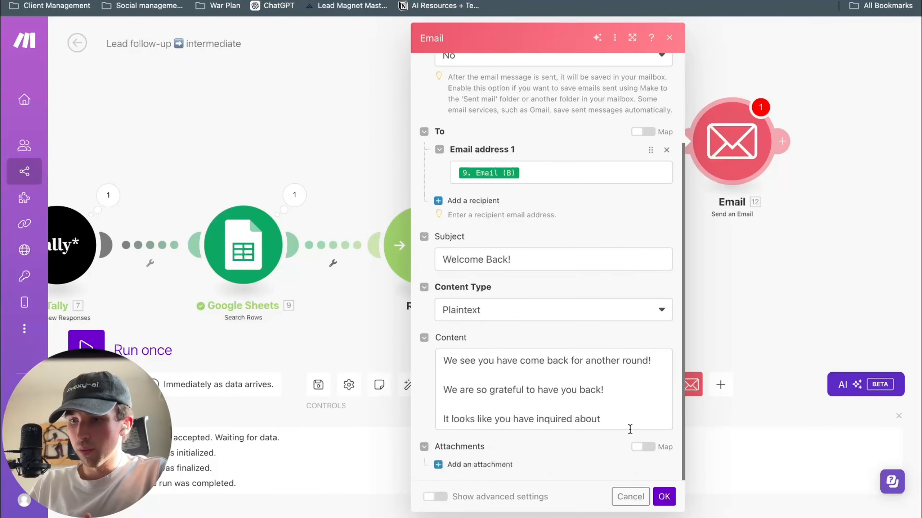
Write the body with the job type, job address, a reply-"yes" request and '-Team' sign-off, then save
click(632, 423)
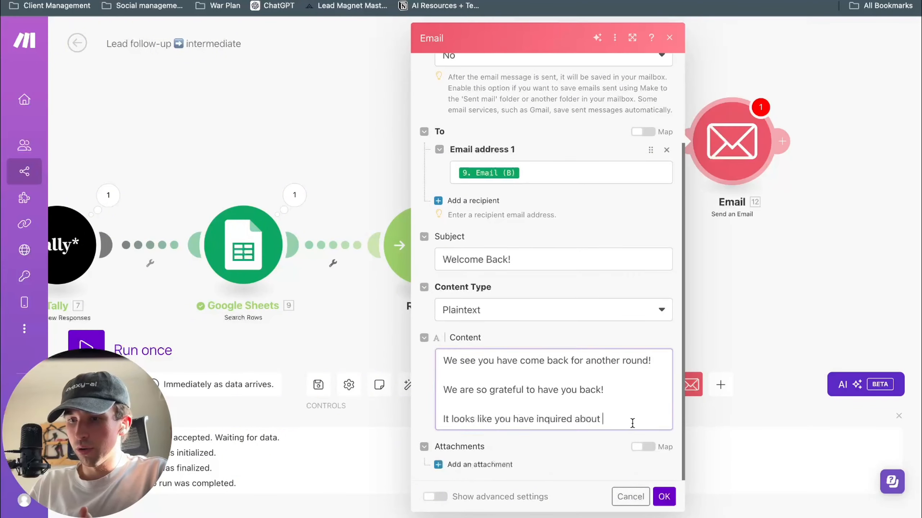
scroll(749, 323, down, 10)
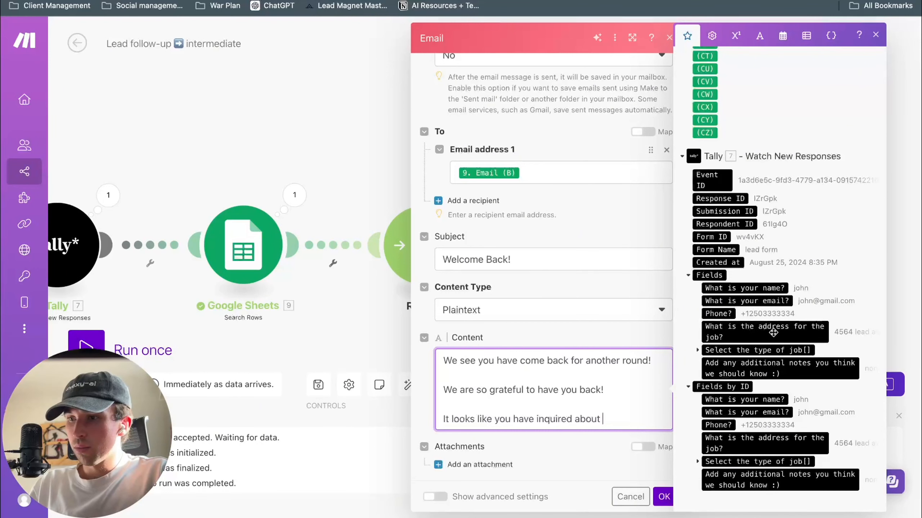
click(698, 351)
click(721, 363)
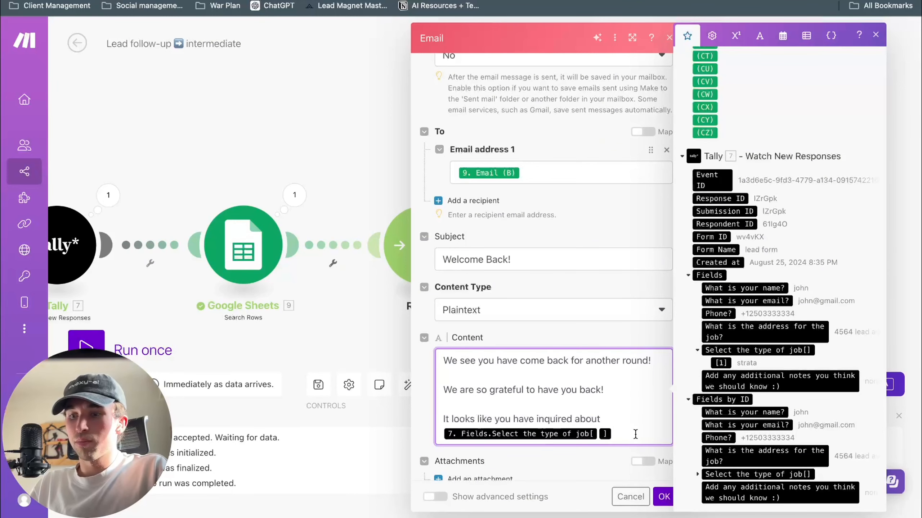
text(at)
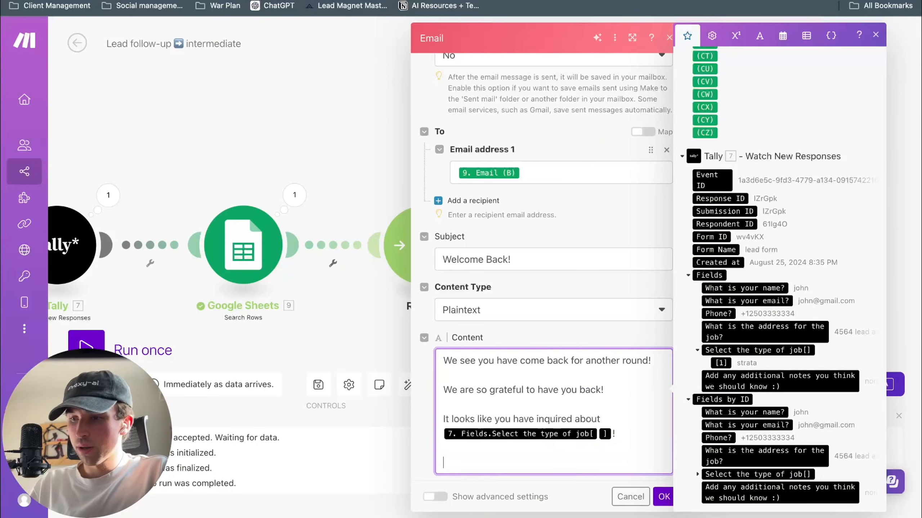
click(776, 332)
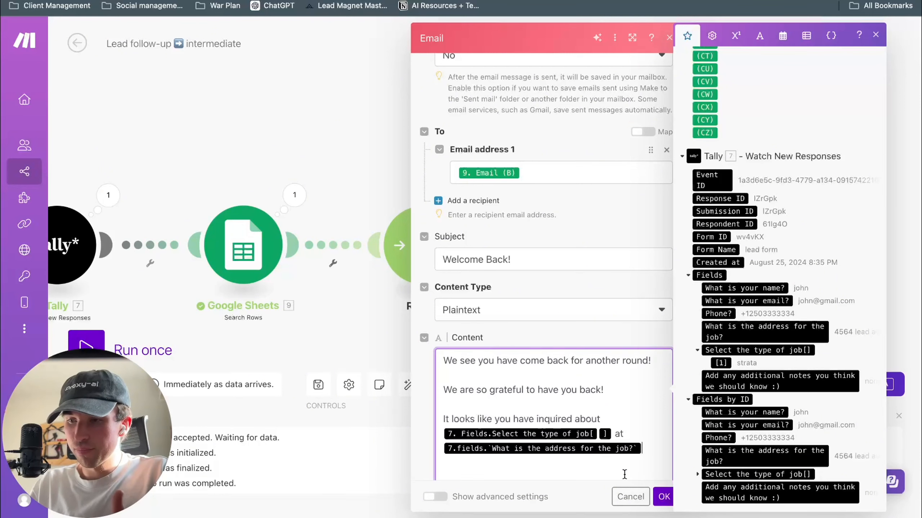
text(If this is correct, repl)
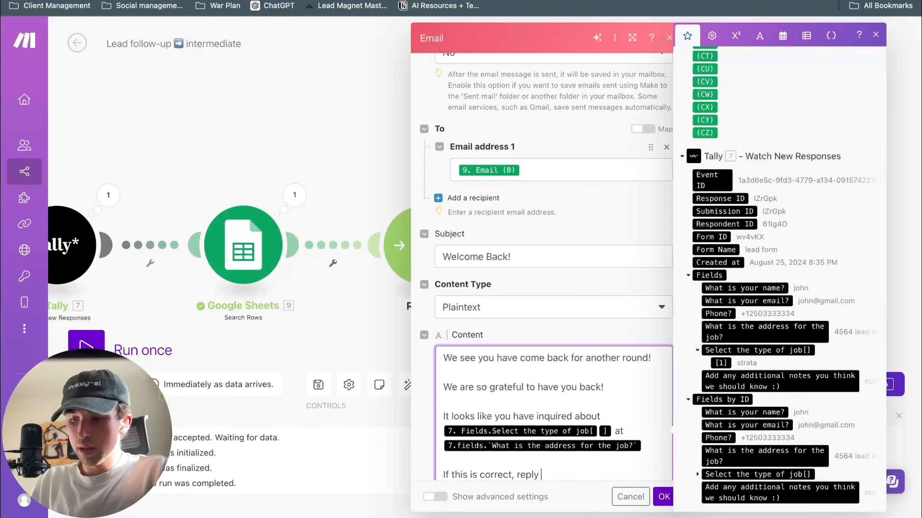
text(yes" to)
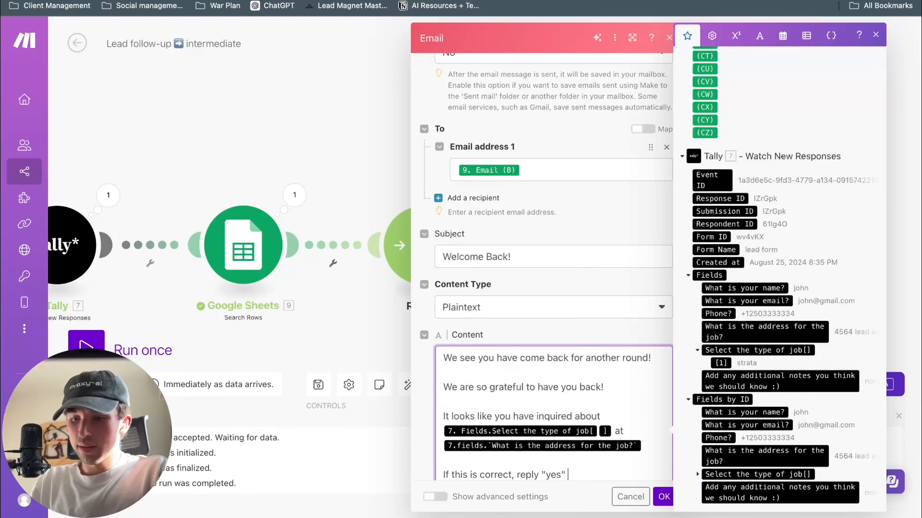
text( this email.)
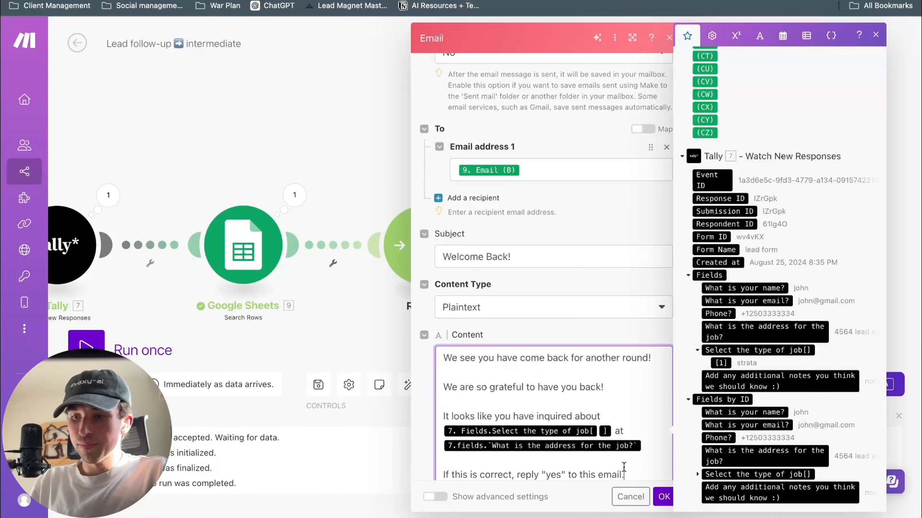
scroll(635, 462, down, 3)
key(Return)
key(Return)
key(Return)
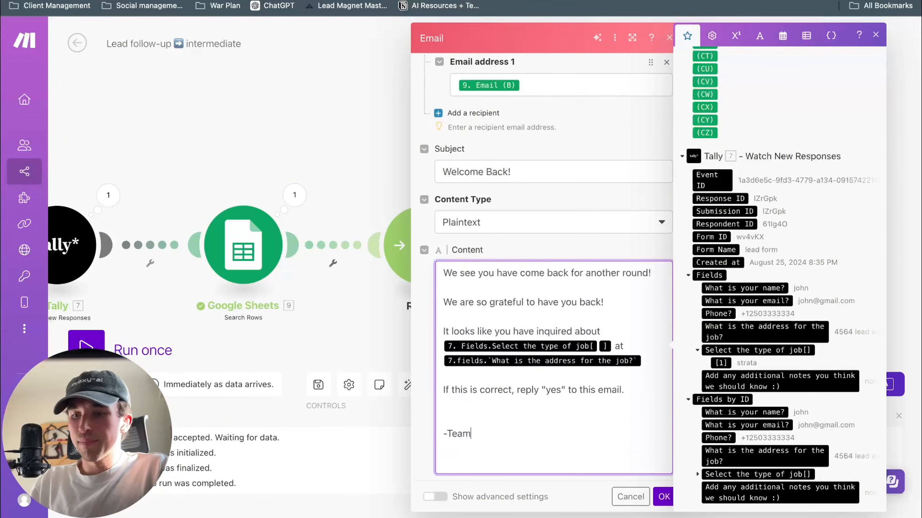
click(661, 496)
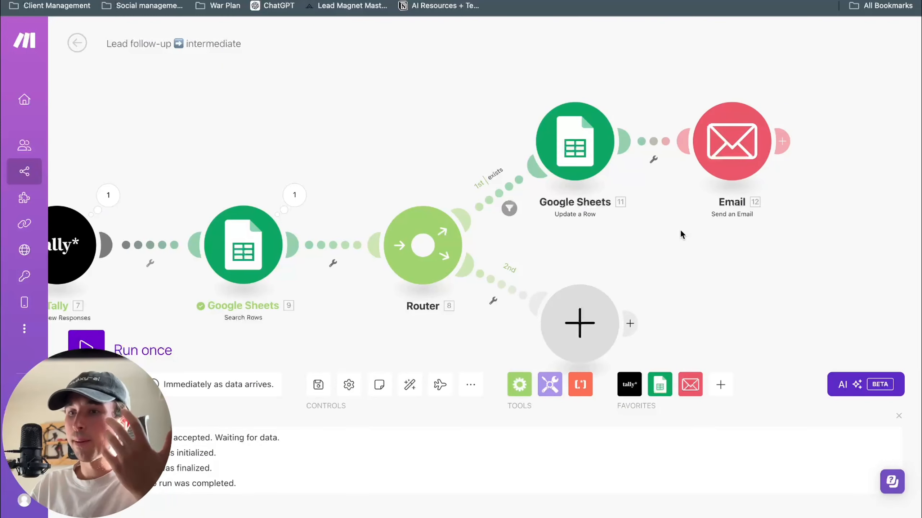
Review the first route's 'exists' filter, then bring up app choices for the second route's empty module
drag(680, 228, 762, 198)
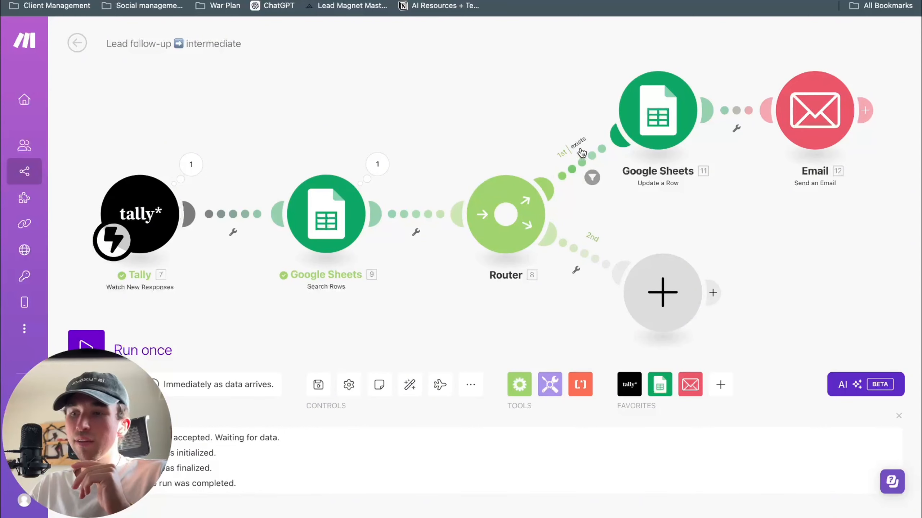
click(583, 168)
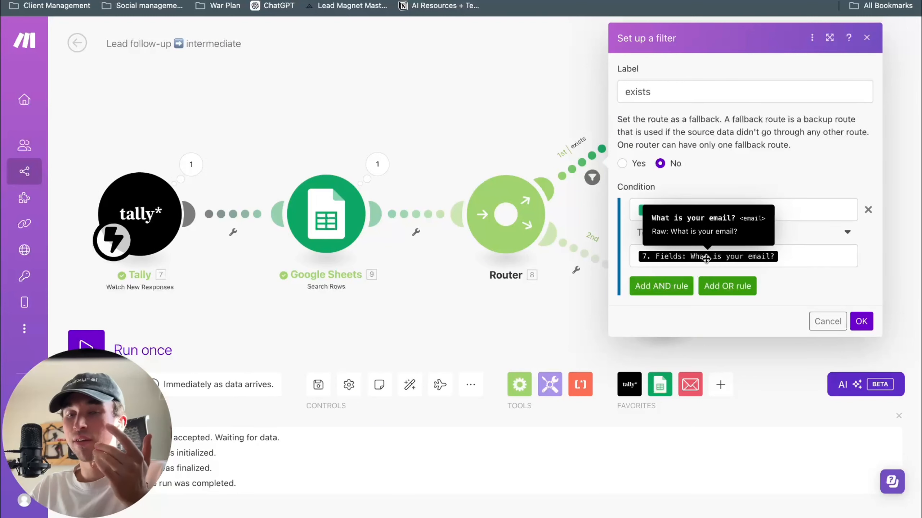
click(863, 320)
click(677, 292)
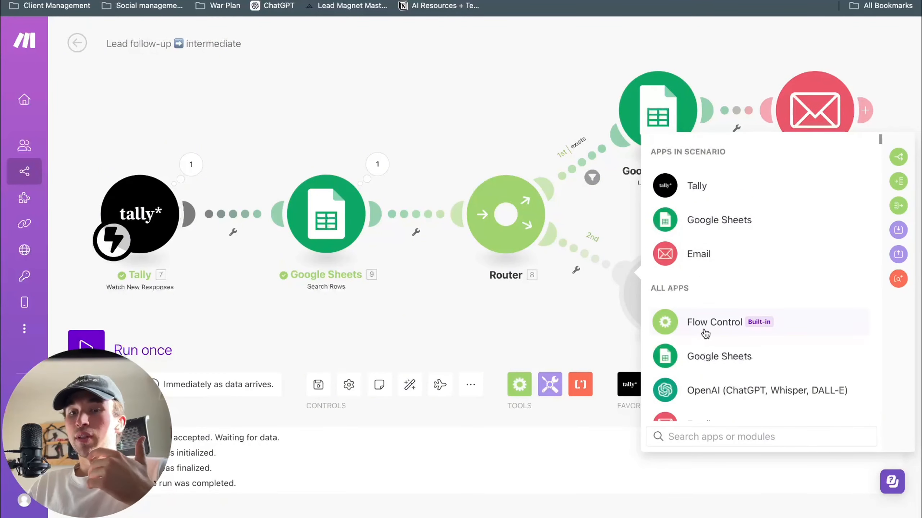
Add a Google Sheets Add a Row module to the second route
click(444, 319)
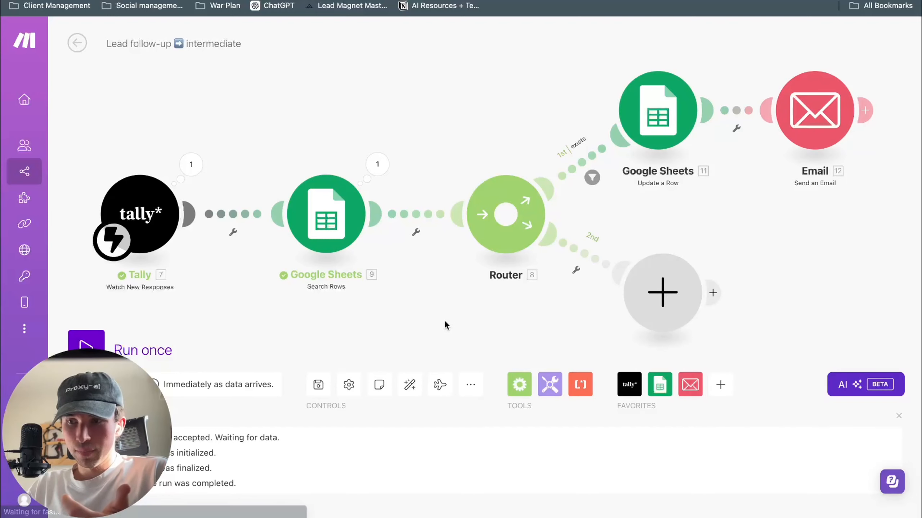
click(650, 301)
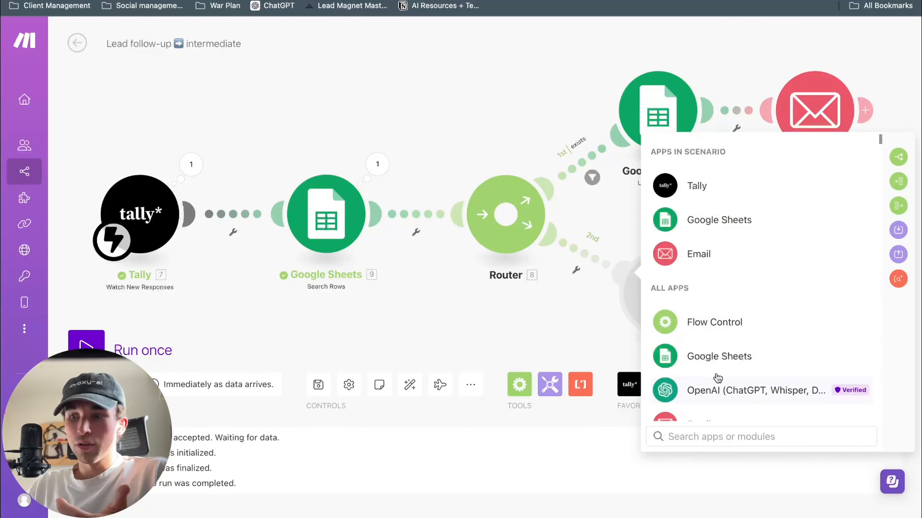
scroll(718, 378, down, 1)
scroll(712, 377, up, 1)
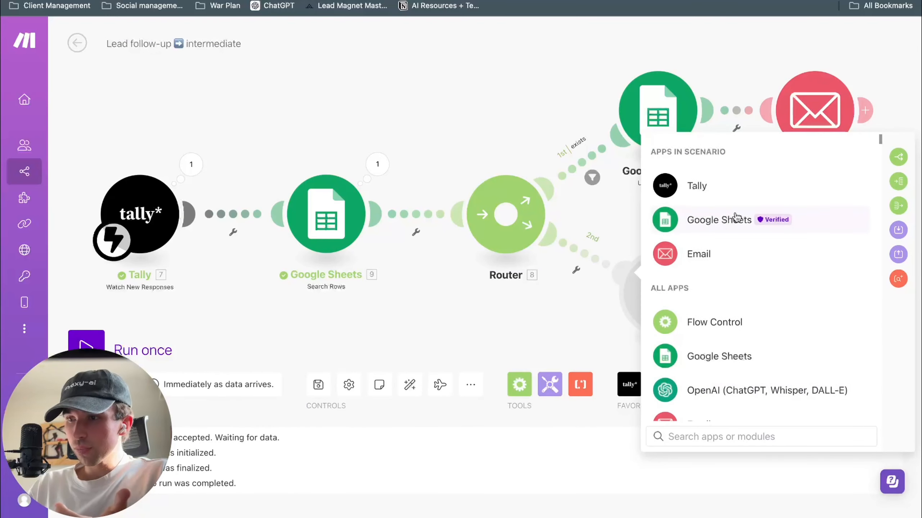
click(729, 219)
scroll(733, 384, down, 10)
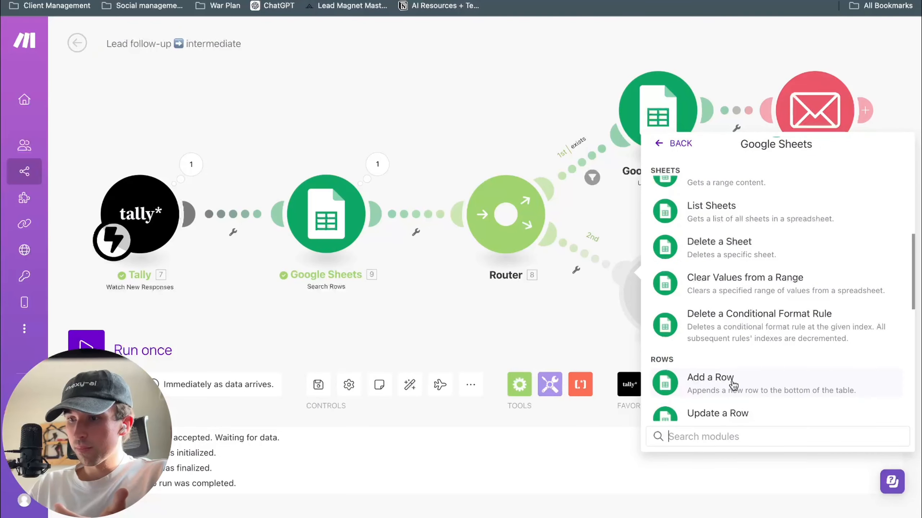
click(733, 385)
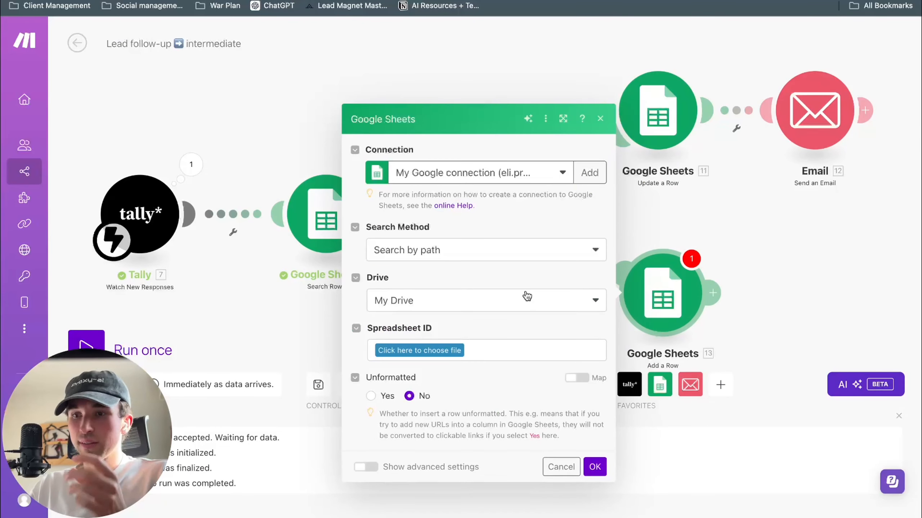
Target the 'lead follow ups' spreadsheet, Sheet1
click(445, 349)
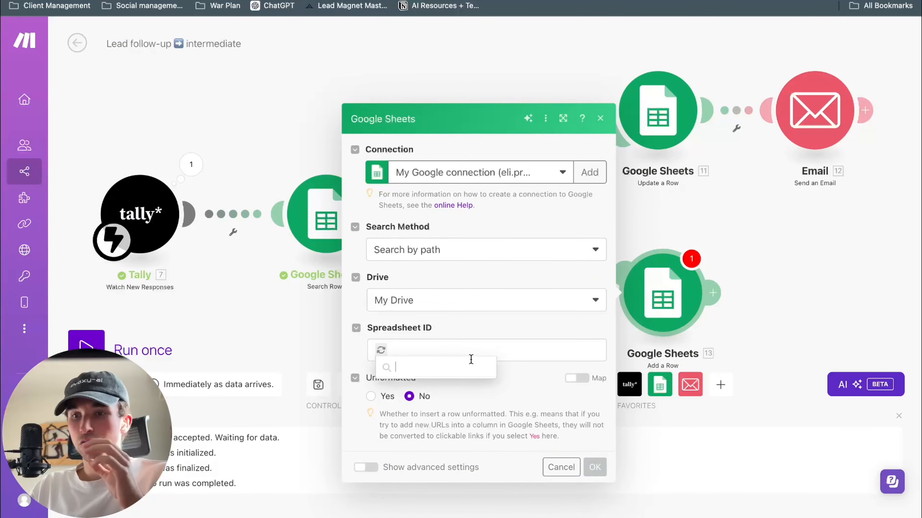
scroll(433, 485, down, 5)
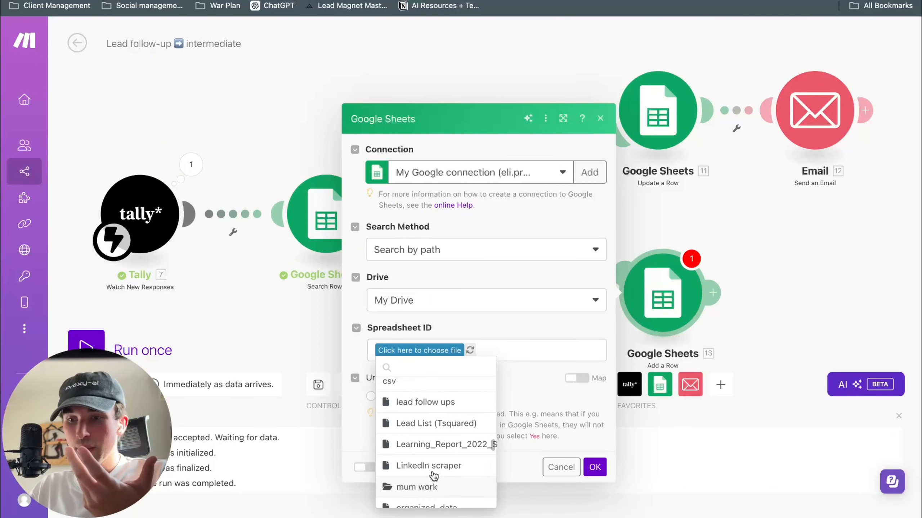
click(440, 402)
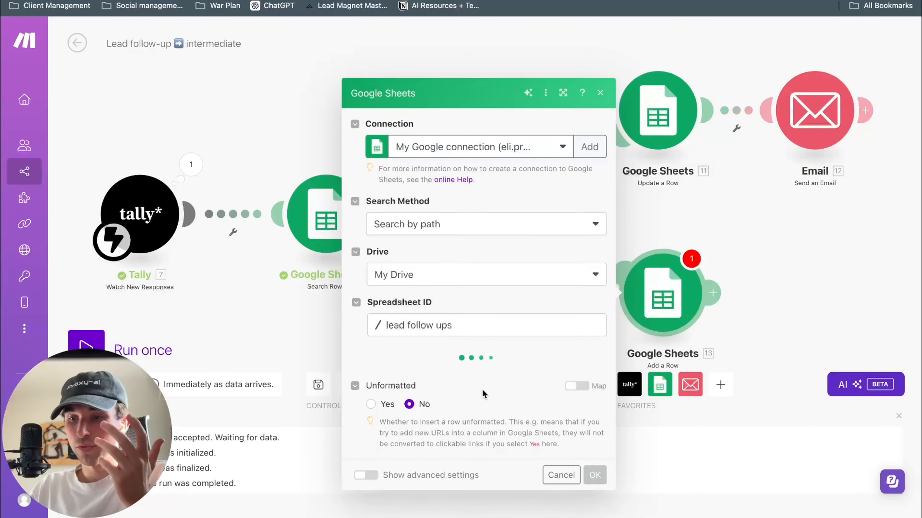
click(470, 381)
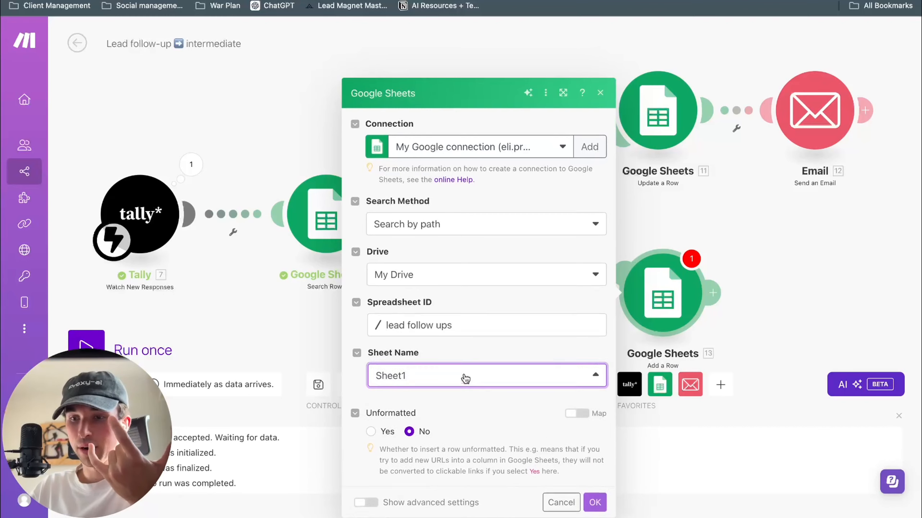
click(465, 379)
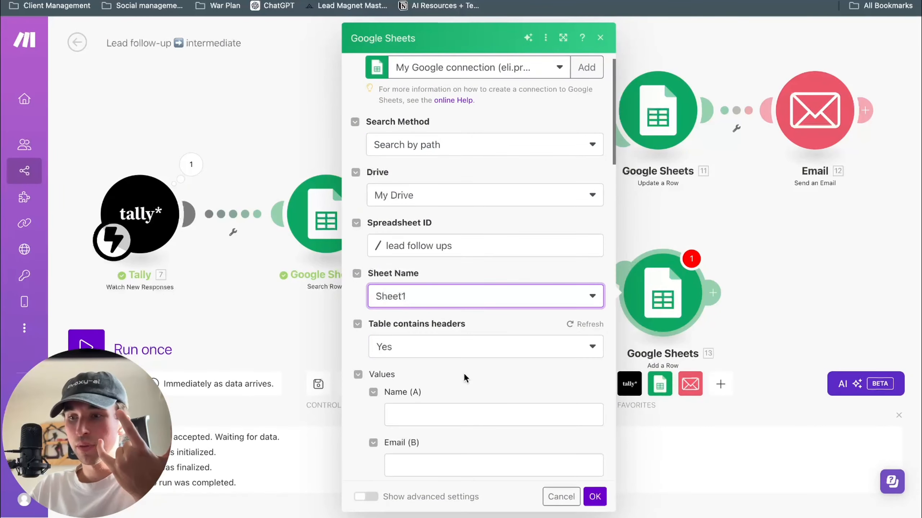
Map Tally's name, email, phone and job address into columns A–D
scroll(464, 374, down, 3)
click(424, 320)
scroll(669, 306, down, 10)
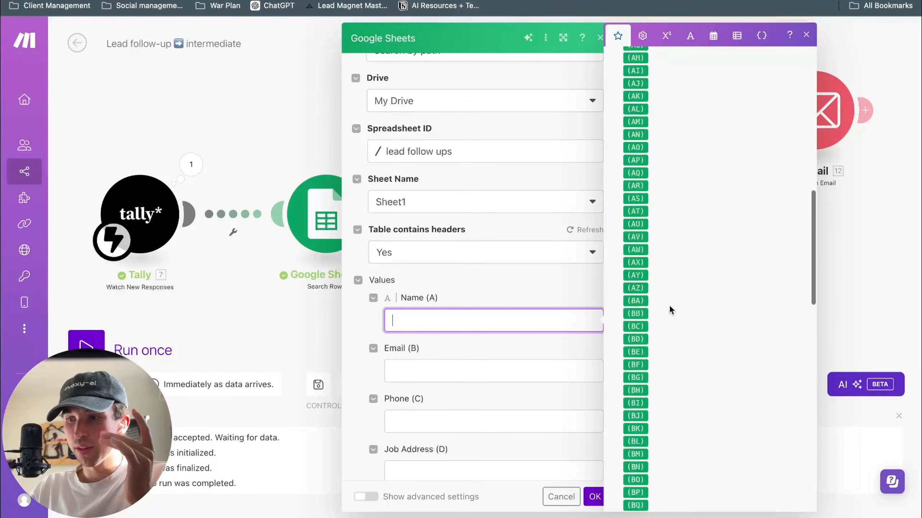
scroll(669, 304, down, 15)
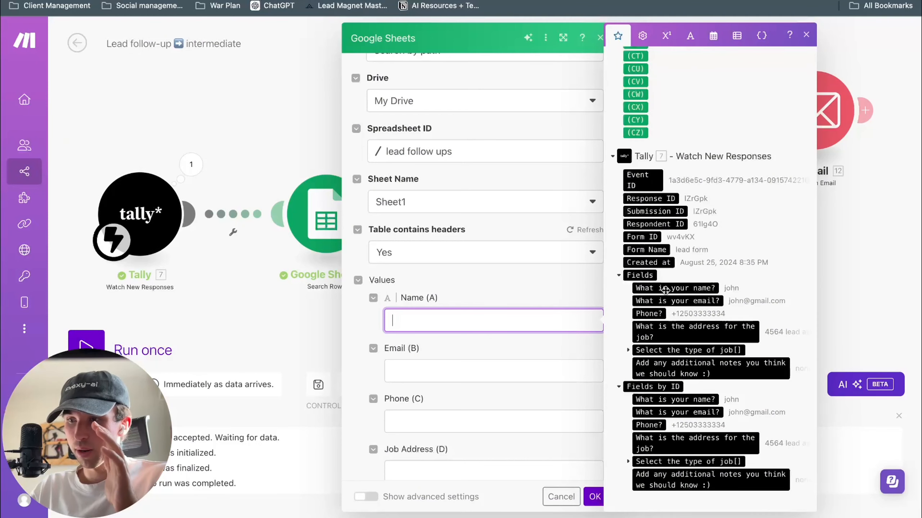
click(664, 288)
click(506, 371)
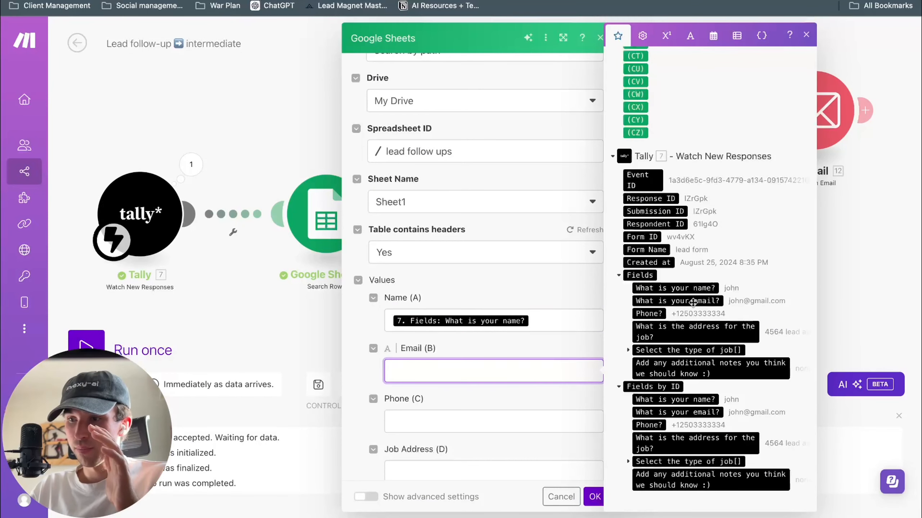
click(677, 301)
click(485, 420)
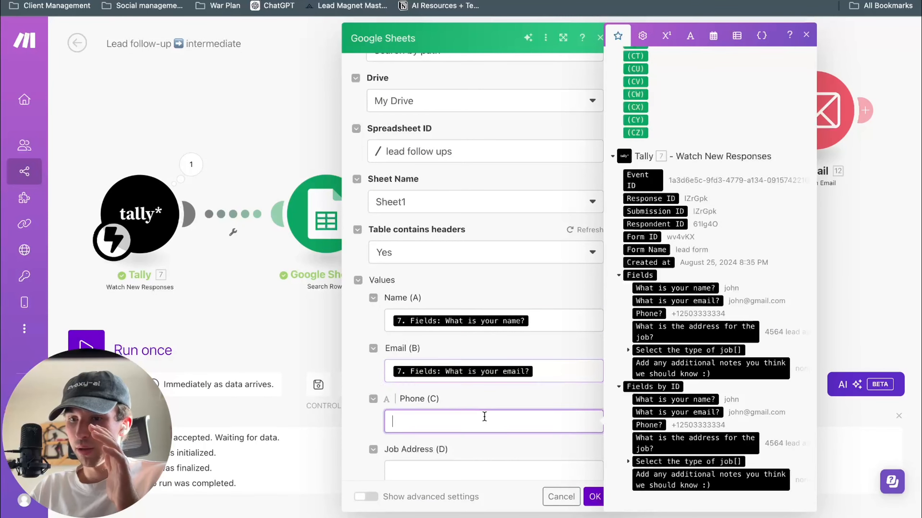
click(649, 313)
click(486, 472)
click(713, 336)
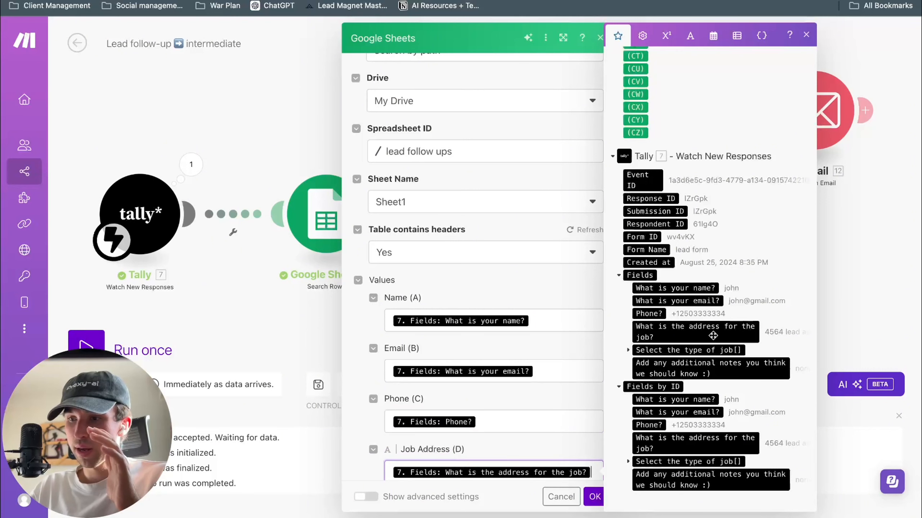
Map Tally's job type and additional notes into columns E and F
scroll(486, 363, down, 8)
click(403, 232)
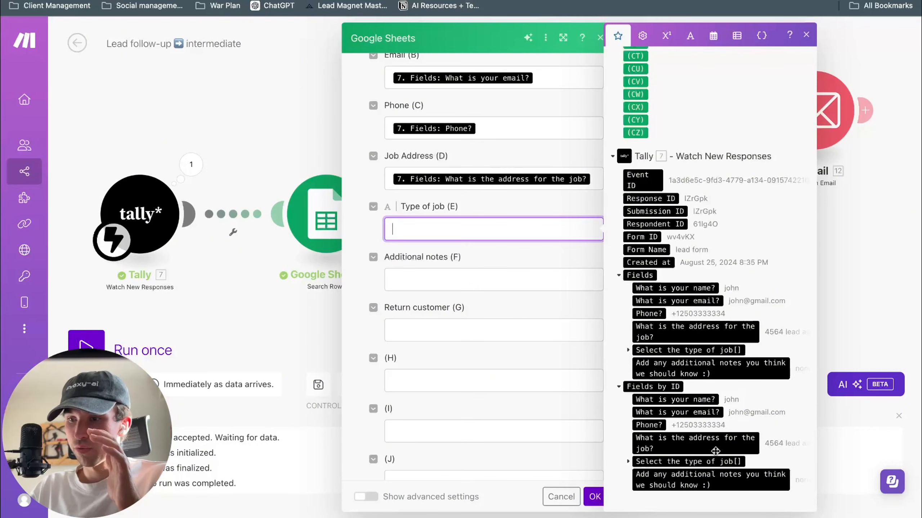
click(629, 351)
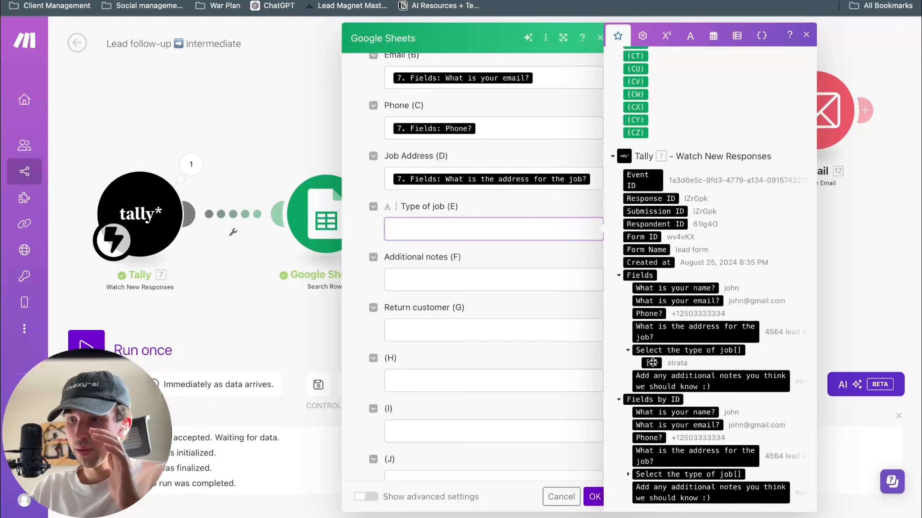
click(652, 362)
key(Tab)
click(664, 376)
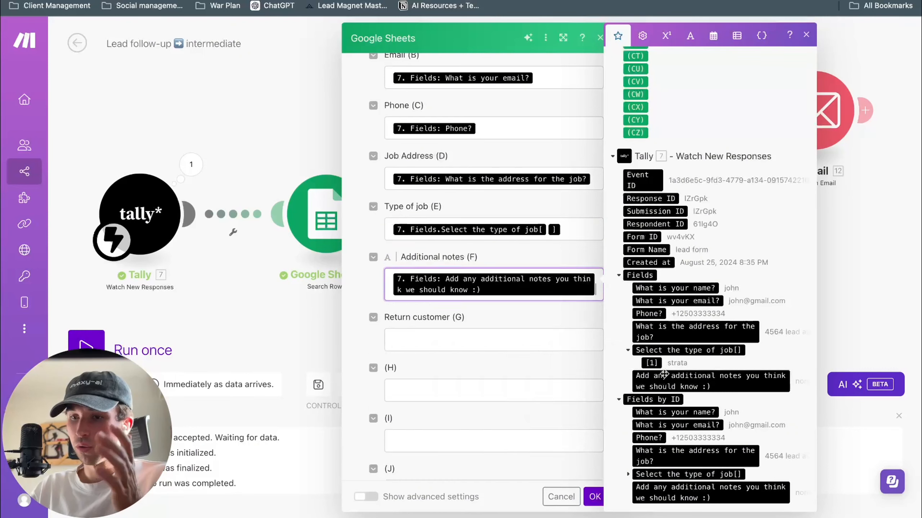
click(455, 333)
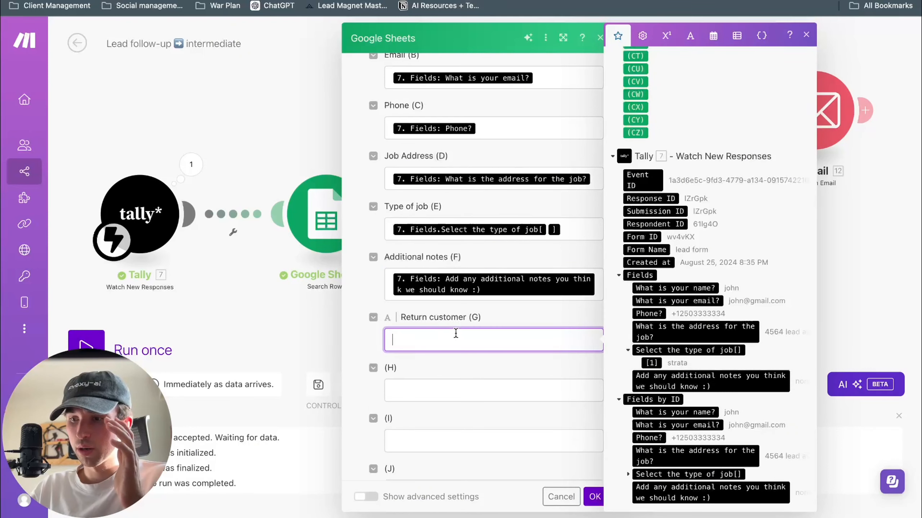
scroll(458, 338, down, 2)
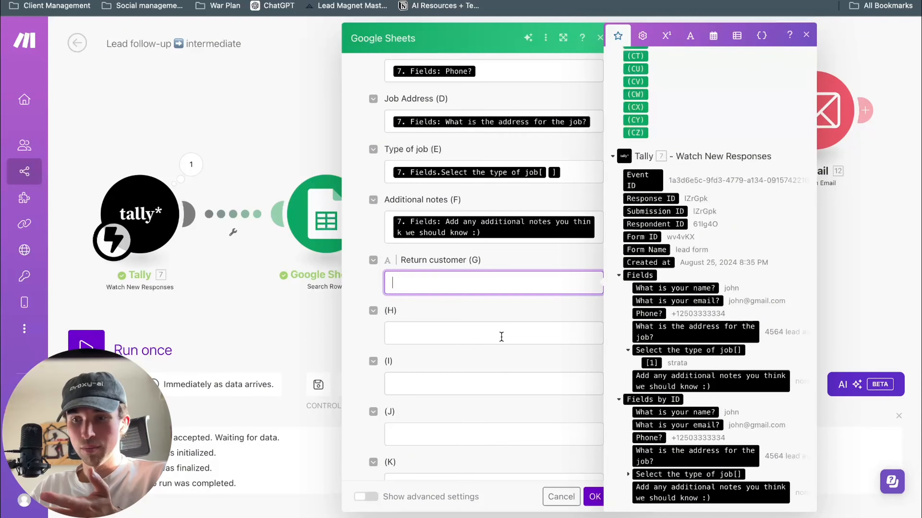
Save the Add a Row step and add an Email > Send an Email step after it
click(592, 497)
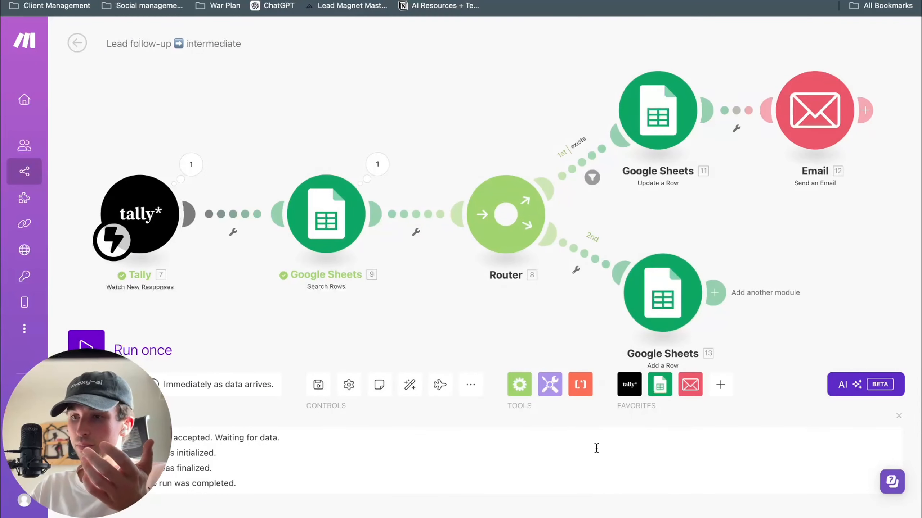
scroll(667, 201, down, 3)
scroll(665, 202, right, 5)
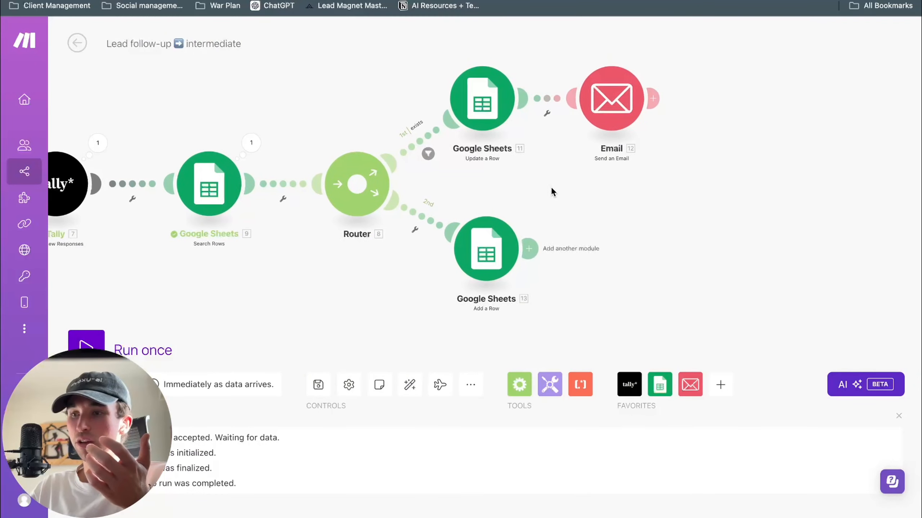
click(528, 249)
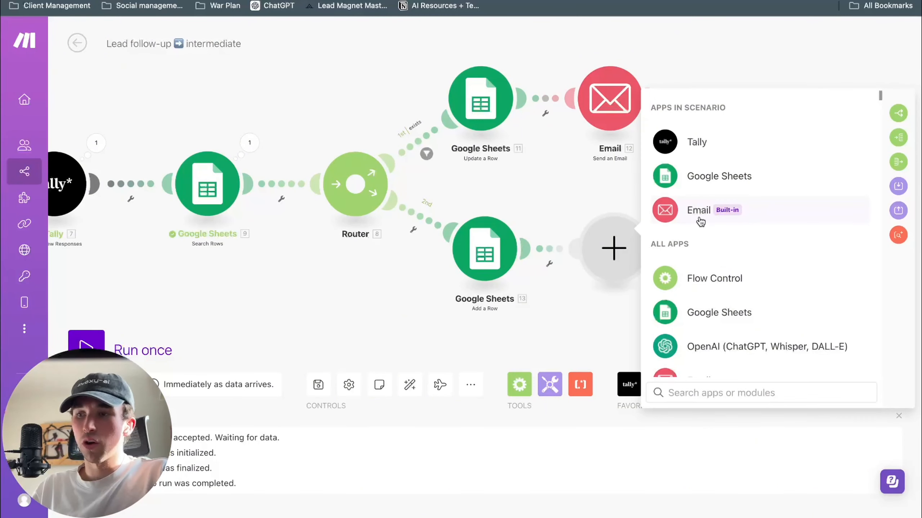
click(699, 218)
scroll(707, 283, down, 3)
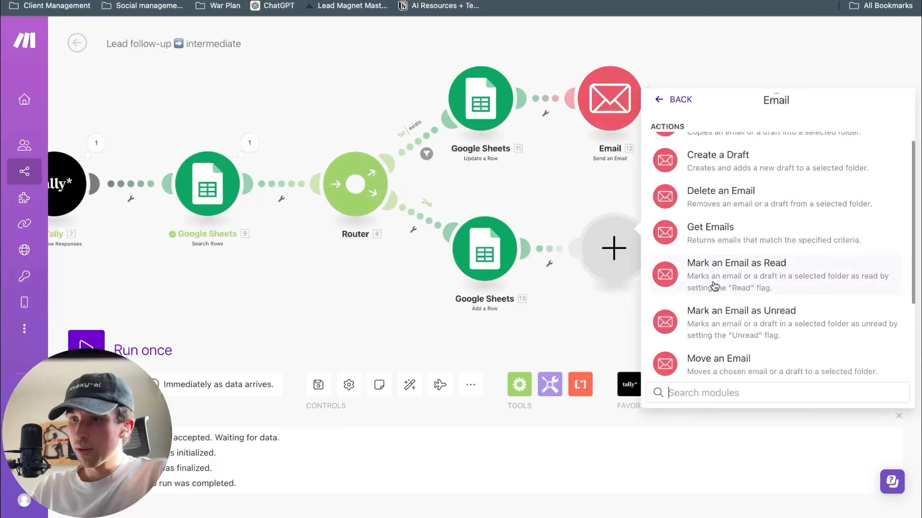
scroll(744, 243, down, 4)
click(796, 277)
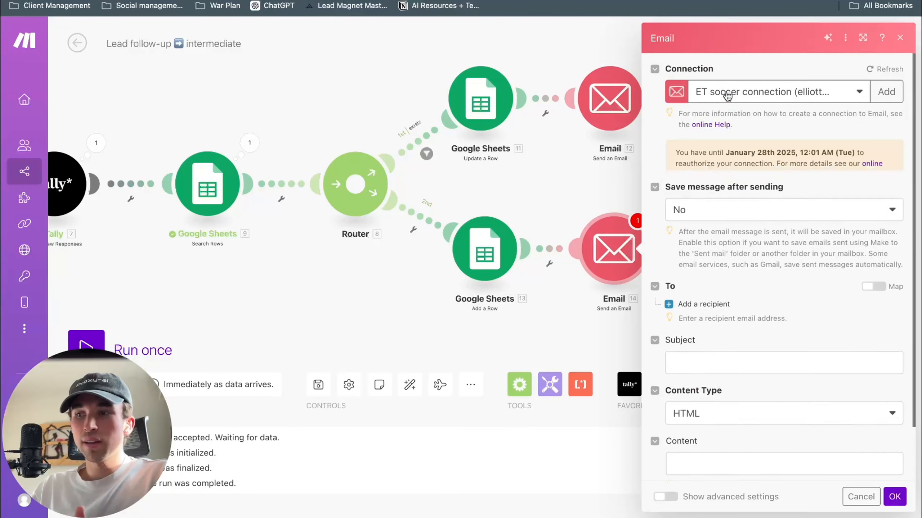
Send via SMTP to the Tally email answer, subject 'Thank you for inquiring', HTML content
click(726, 93)
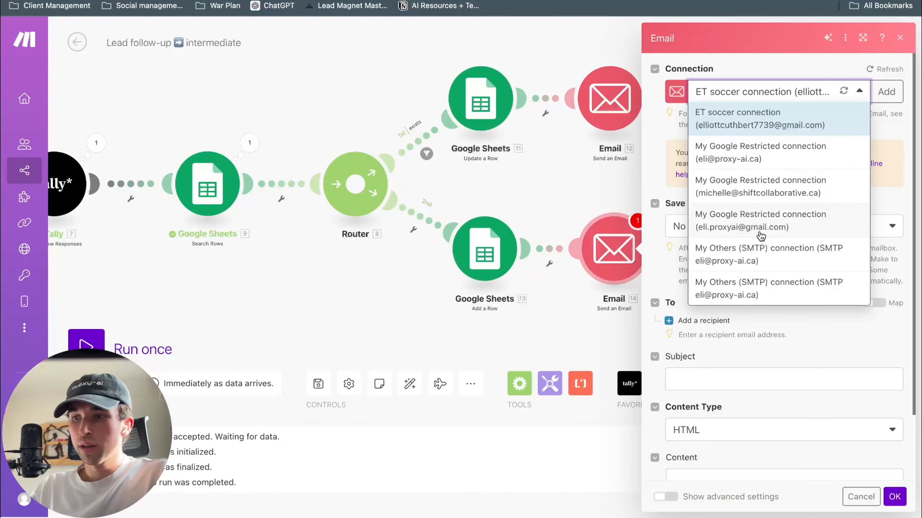
click(760, 252)
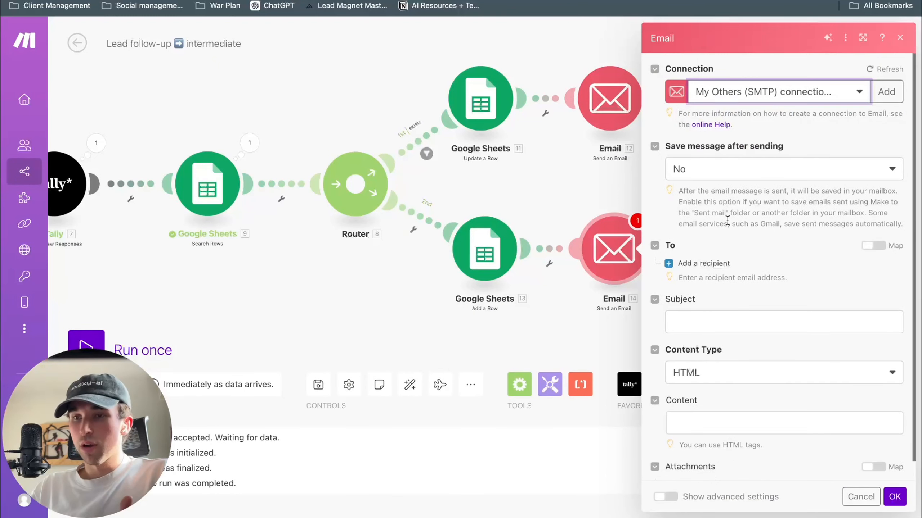
scroll(700, 276, down, 1)
click(697, 244)
click(738, 262)
scroll(626, 314, down, 15)
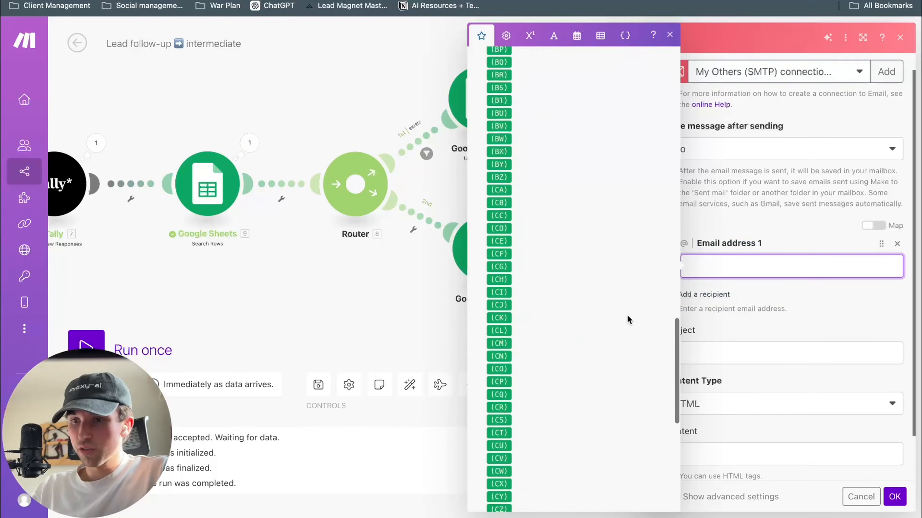
click(541, 379)
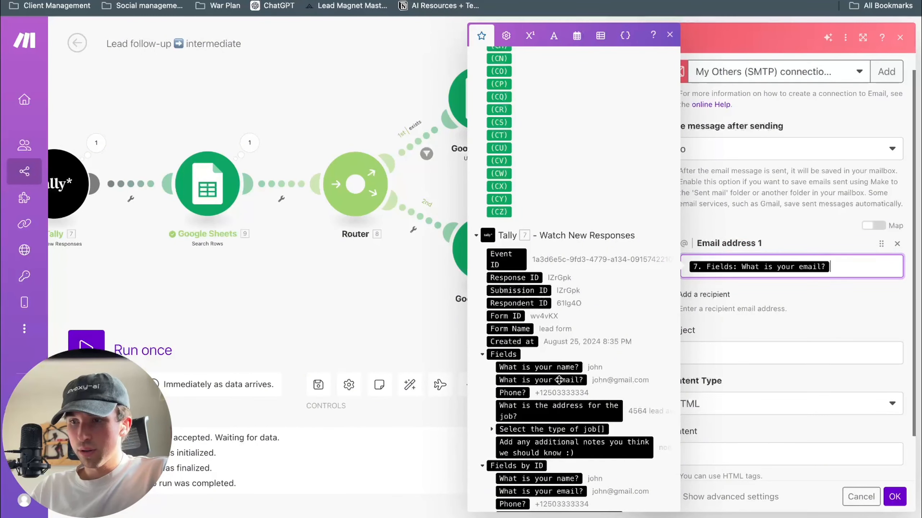
click(732, 346)
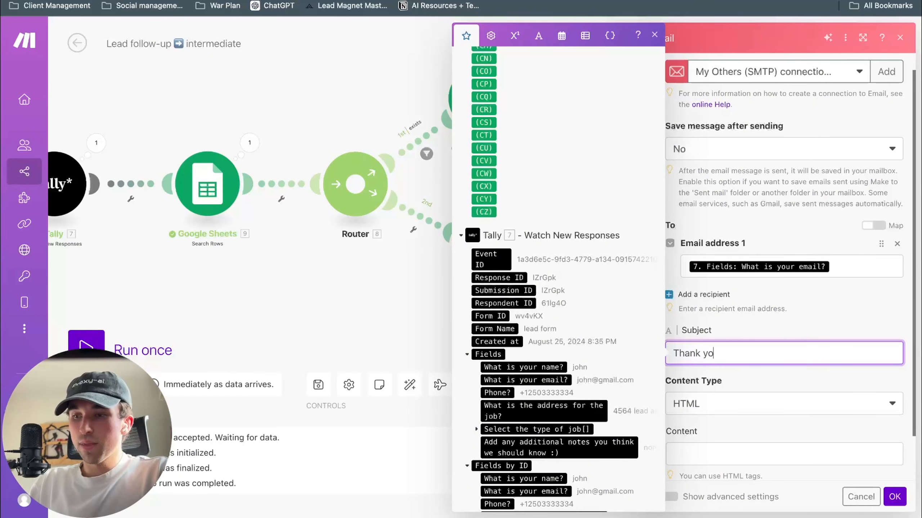
text(Thank you for inquiring)
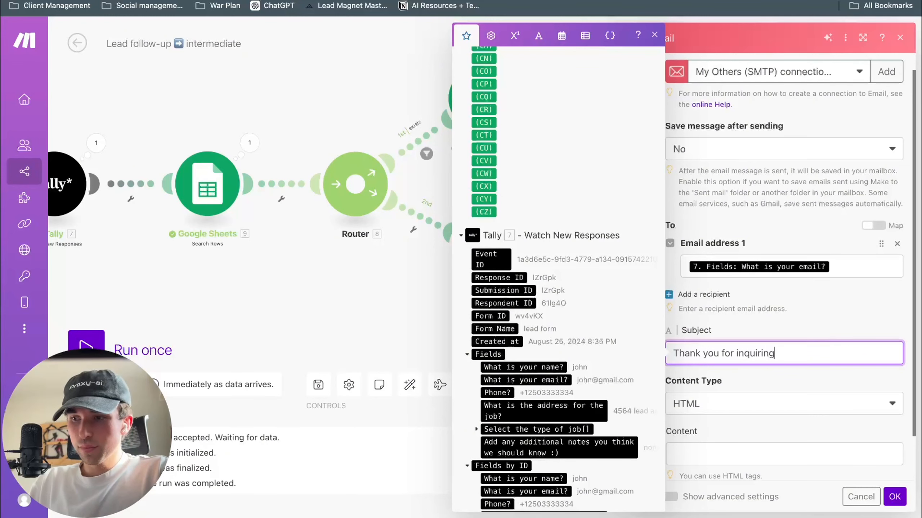
click(700, 358)
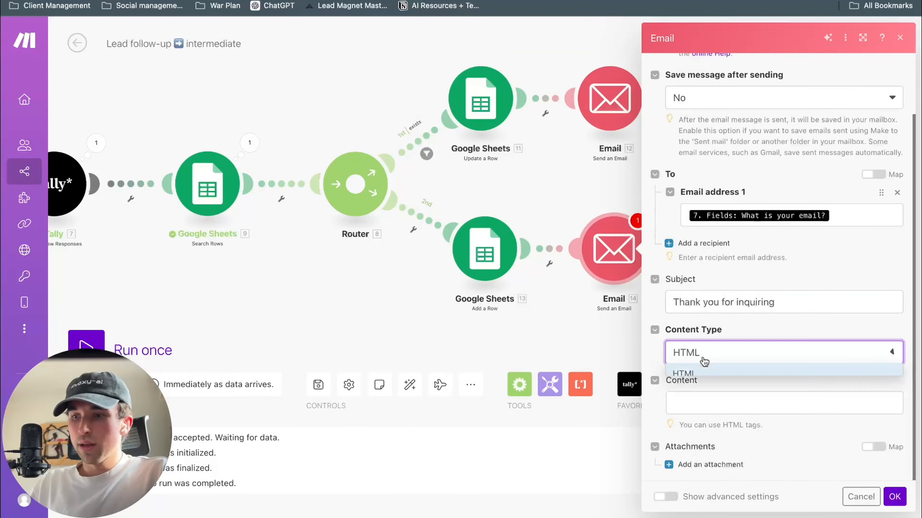
click(700, 374)
Ask ChatGPT for email HTML greeting someone and thanking them for signing up
key(ctrl+Tab)
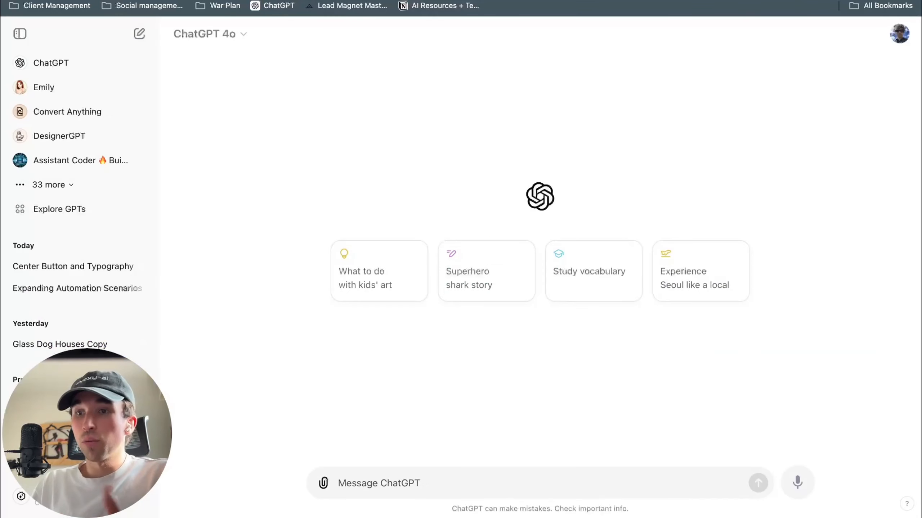
click(377, 476)
text(write me)
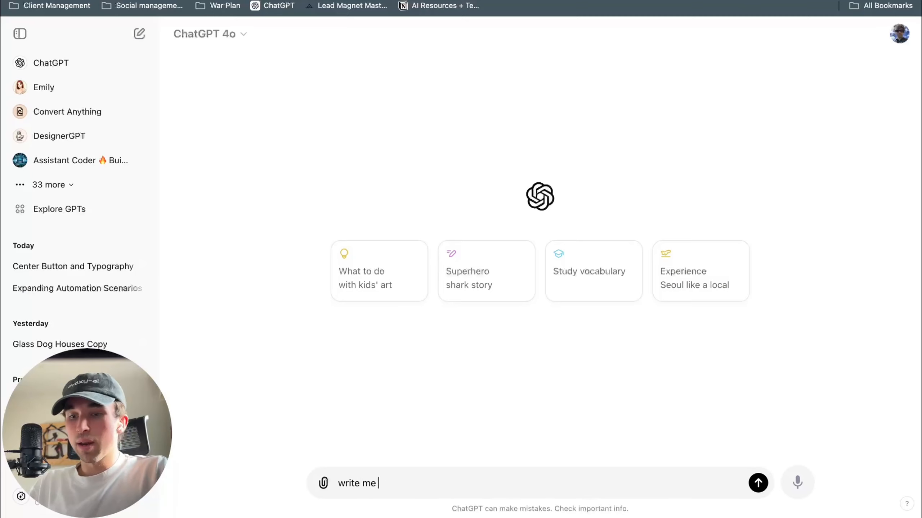
text( some html)
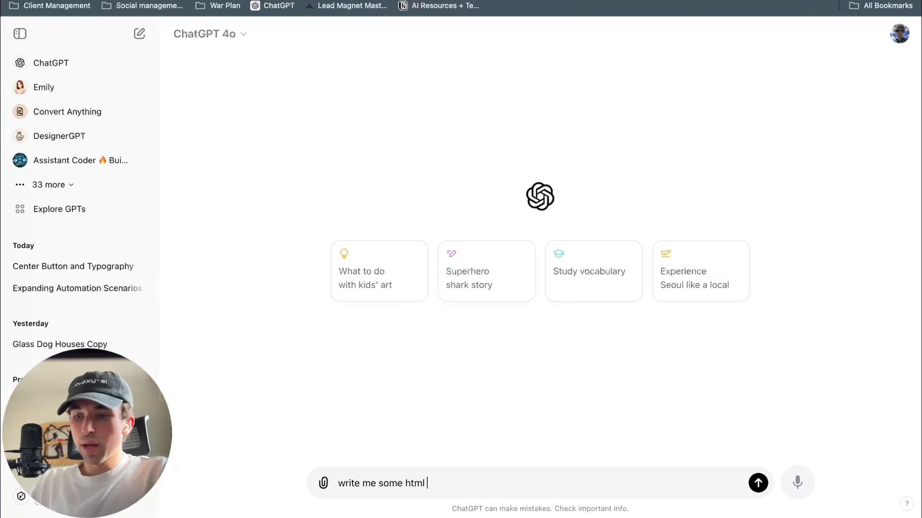
text( to greet someon)
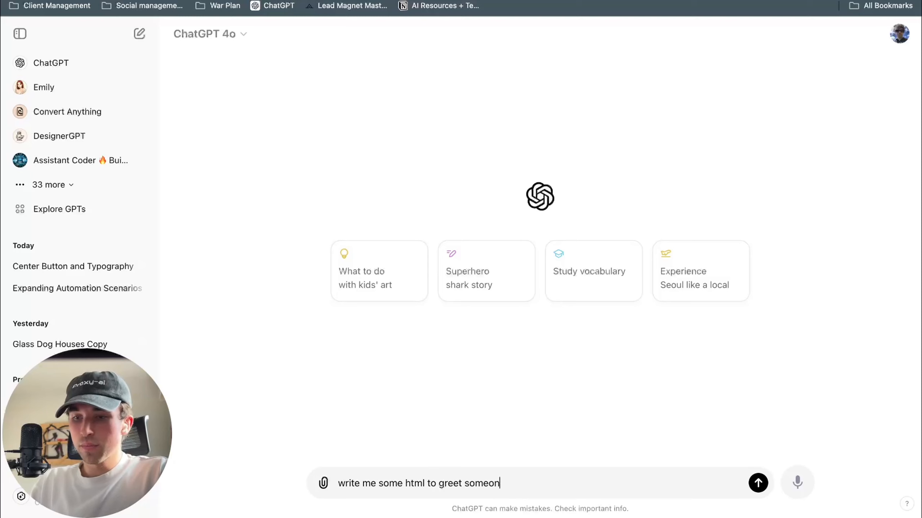
text(e in an email)
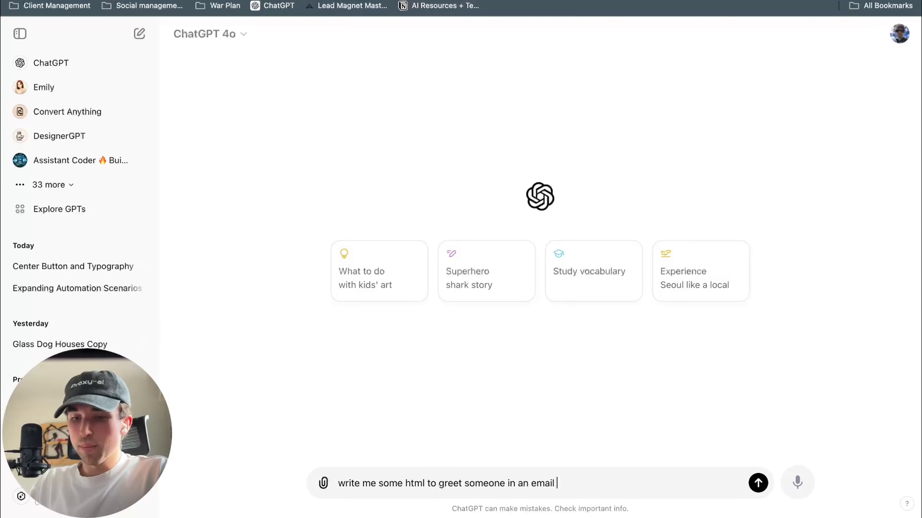
text( and say thank)
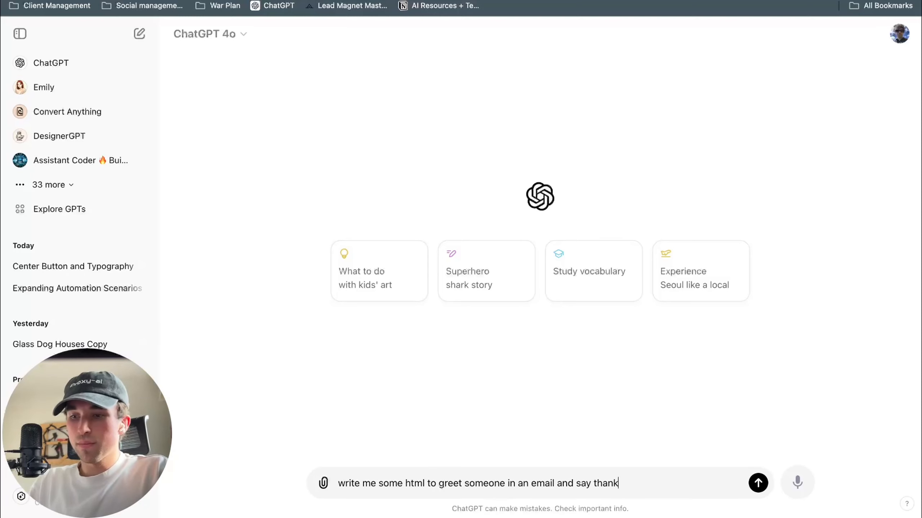
text( you do)
key(BackSpace)
key(BackSpace)
text(for signing up)
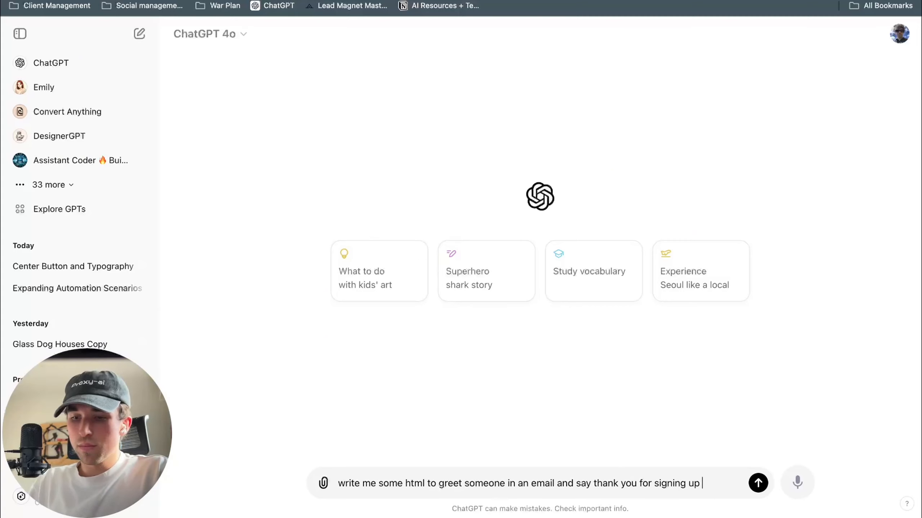
text( for our bi)
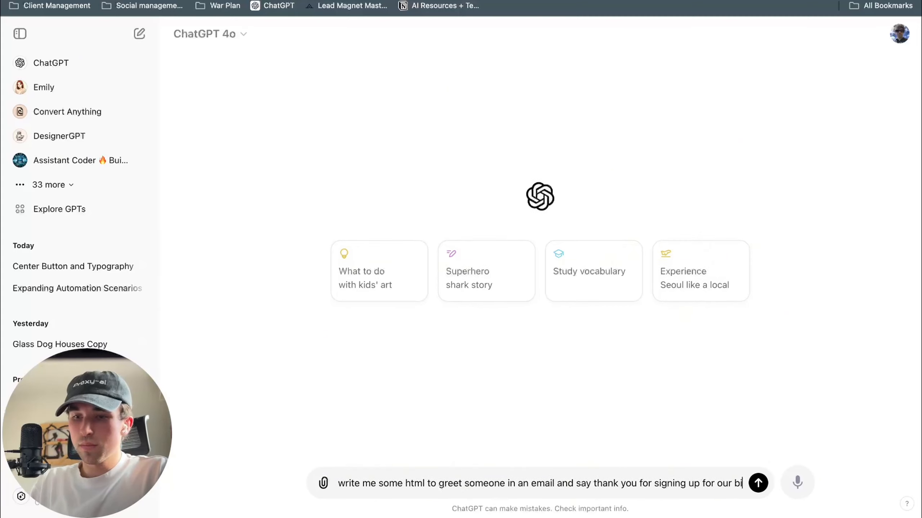
key(BackSpace)
text(usiness.)
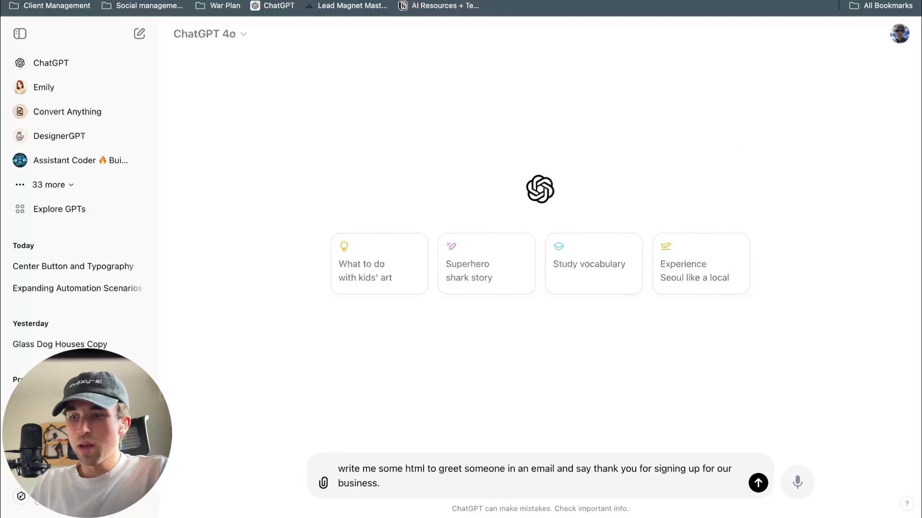
key(Return)
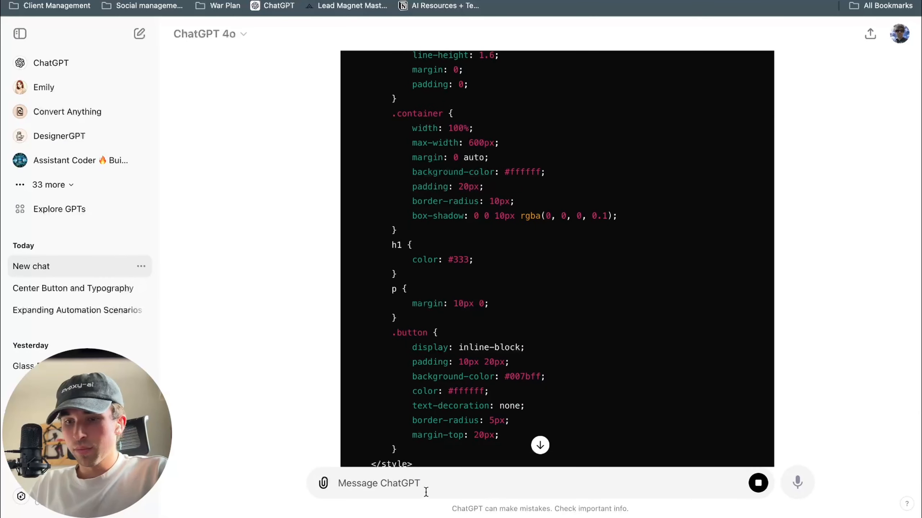
Ask for a simpler version using only body and <h1> tags, then select the resulting code
text(i)
text(ust use )
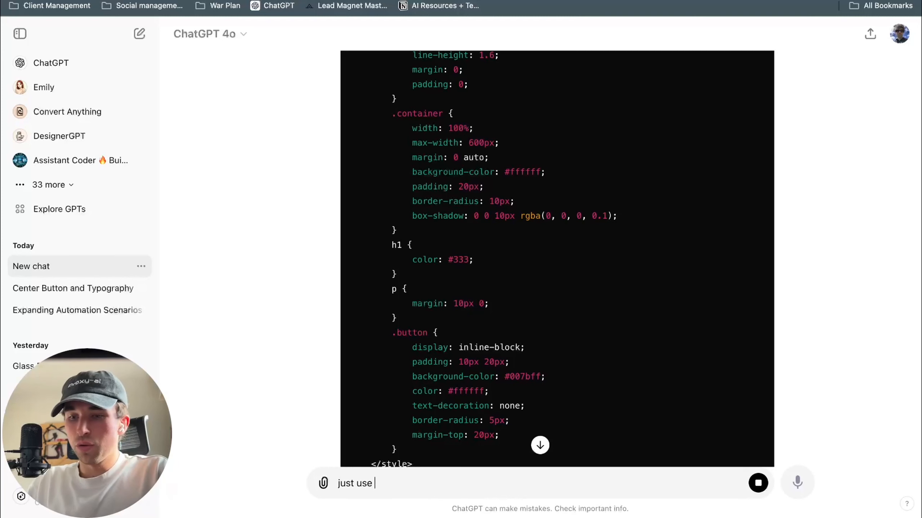
text(body)
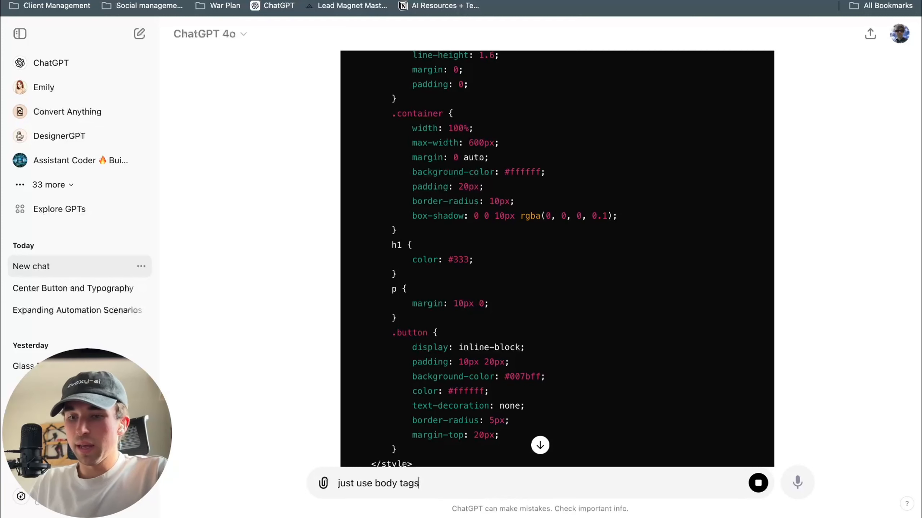
text( tags)
key(shift+Return)
scroll(448, 395, down, 10)
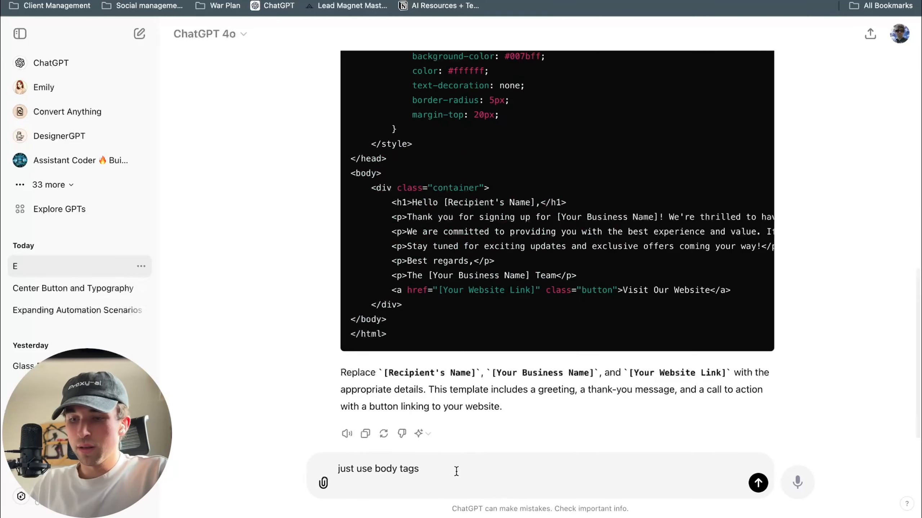
text(()
key(BackSpace)
text(<>)
key(Left)
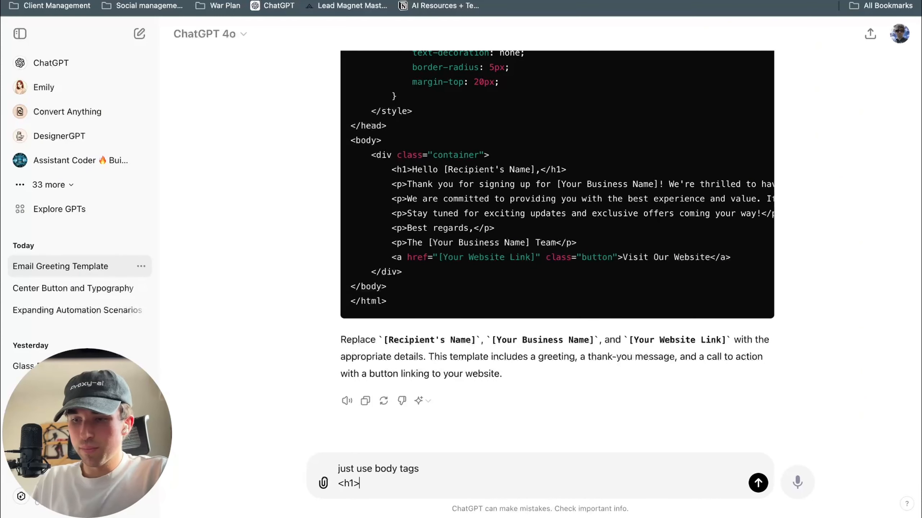
text(h1> <>)
key(Left)
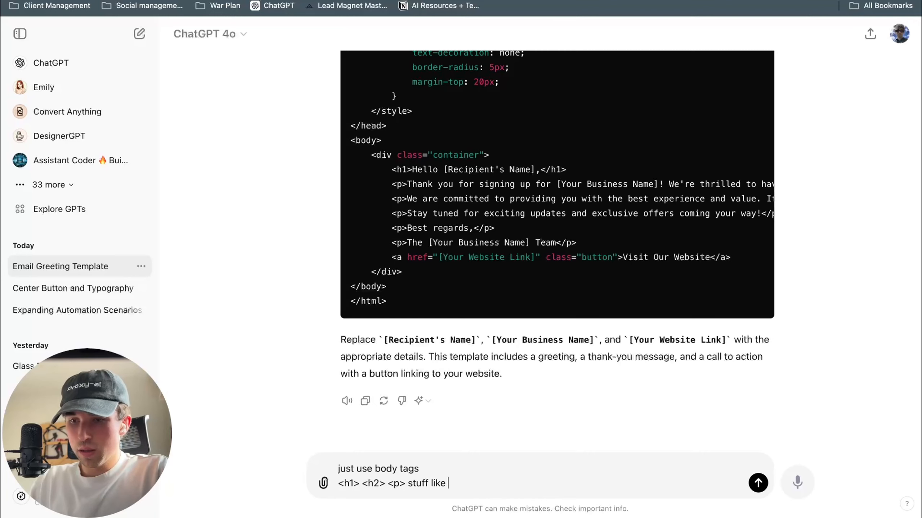
key(Return)
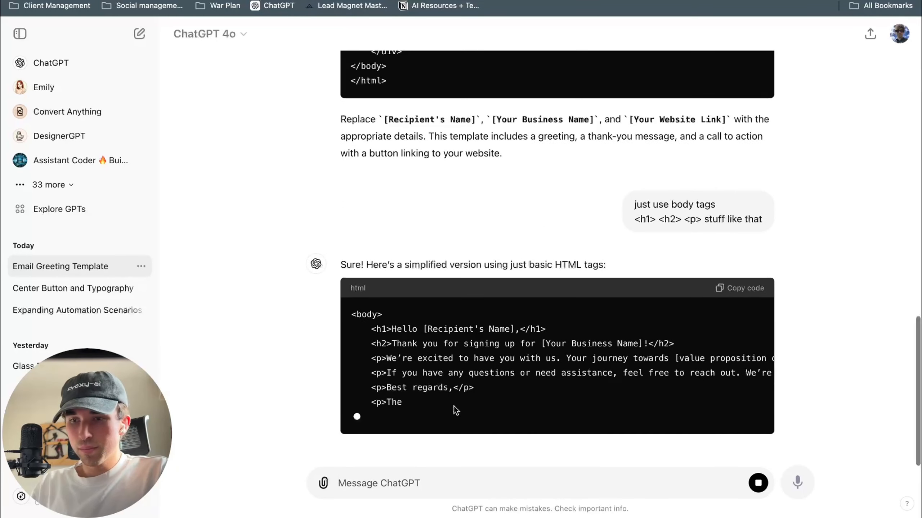
drag(370, 314, 550, 393)
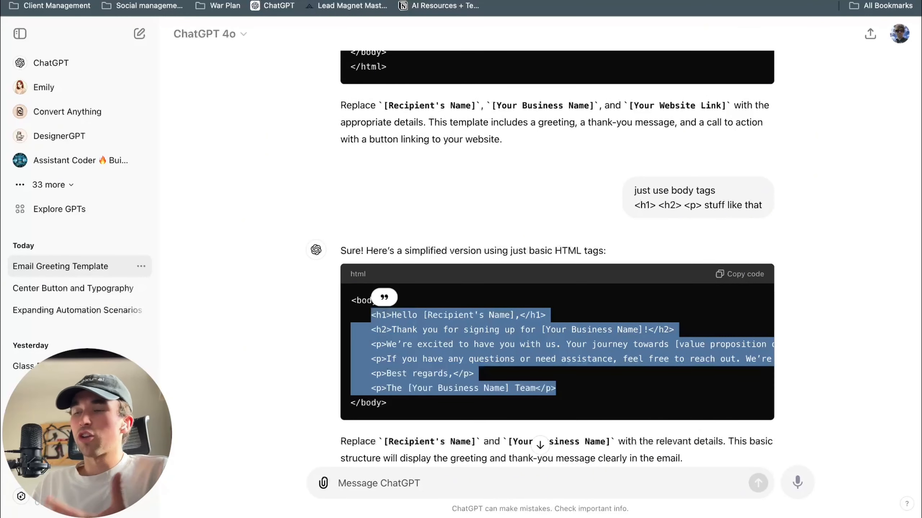
Paste the HTML into the email Content, replacing [Recipient's Name] with the Tally name answer
click(711, 0)
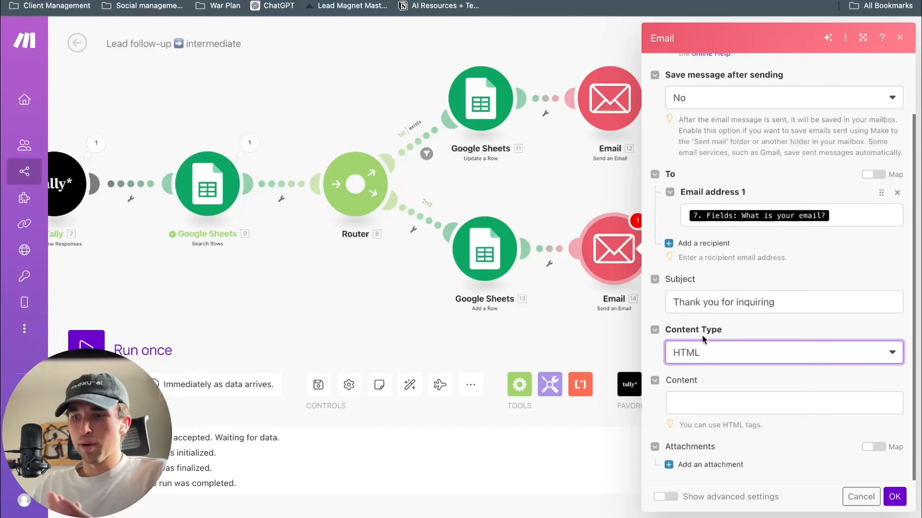
click(714, 400)
text(<h1>Hello [Recipient's Name],</h1>     <h2>Thank you for signing up for [Your Business Name]!</h2>     <p>We’re excited to have you with us. Your journey towards [value proposition or key benefit] starts here.</p>     <p>If you have any questions or need assistance, feel free to reach out. We’re here to help.</p>     <p>Best regards,</p>     <p>The [Your Business Name] Team</p>)
scroll(771, 434, down, 3)
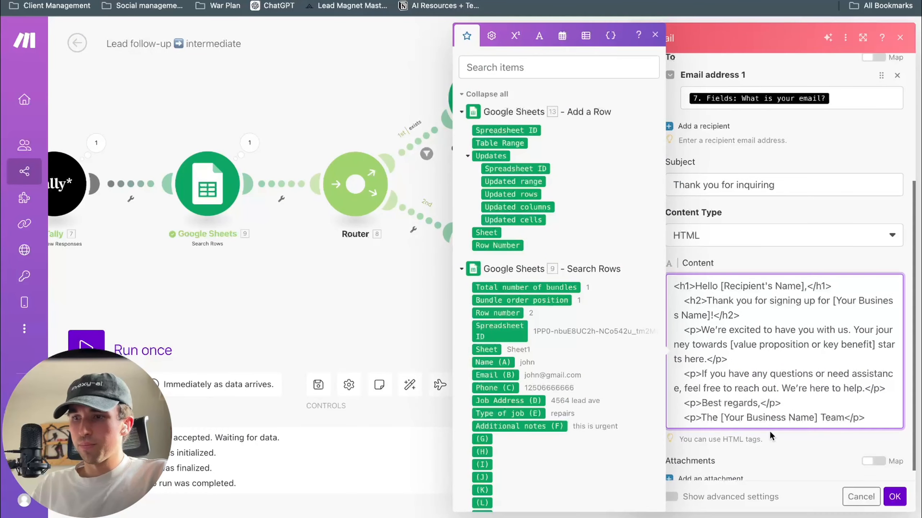
drag(803, 273, 722, 273)
key(BackSpace)
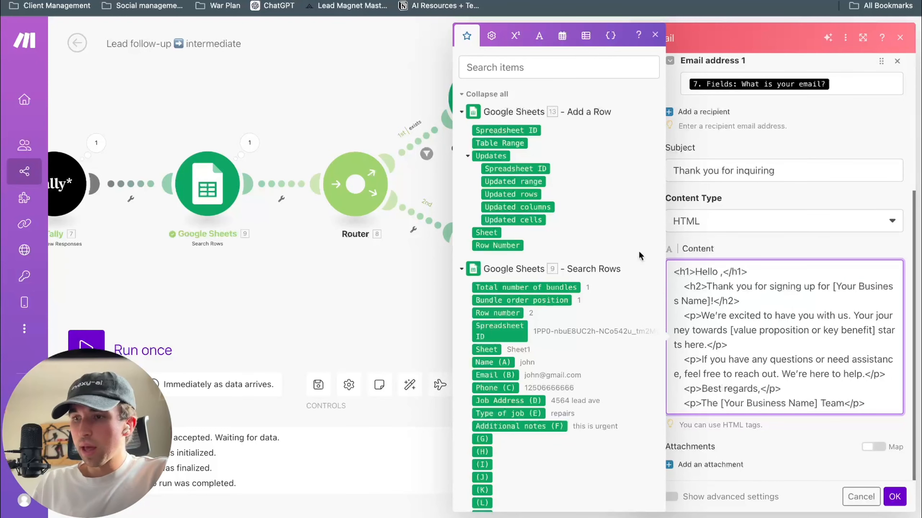
scroll(522, 303, down, 20)
scroll(522, 303, down, 10)
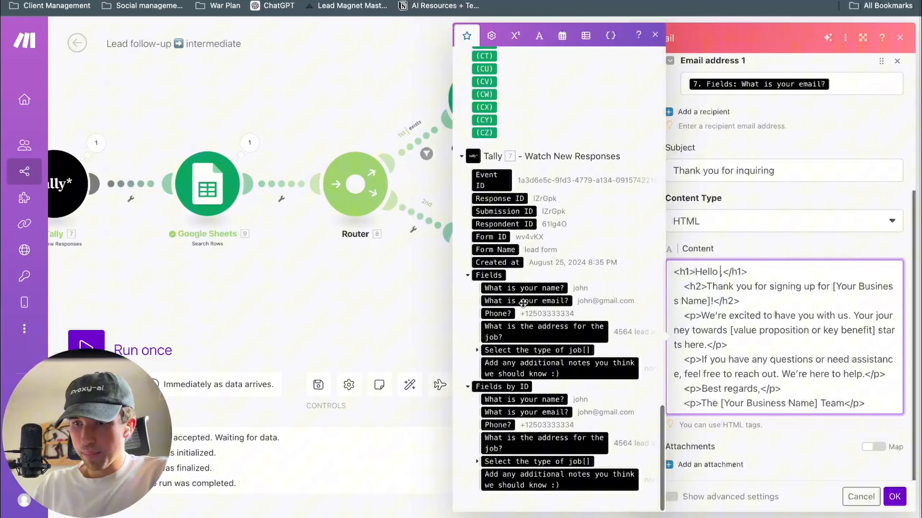
click(531, 288)
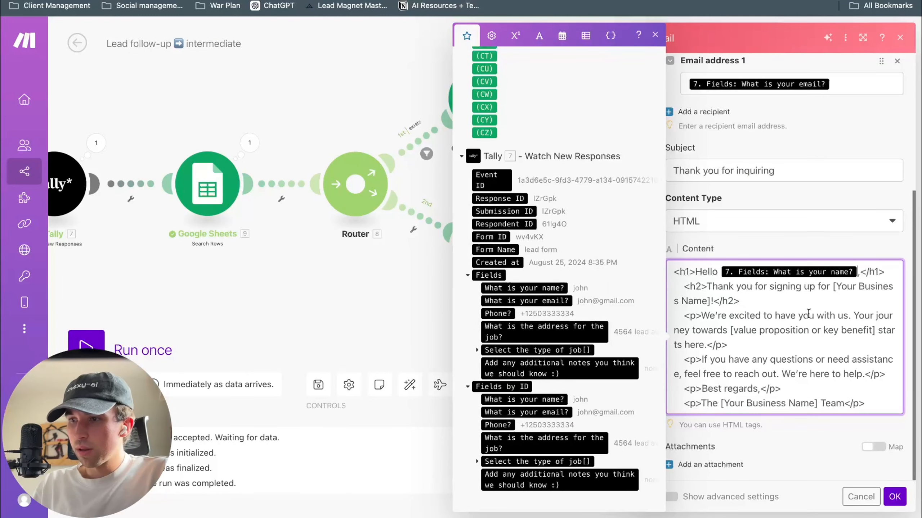
Replace the [value proposition or key benefit] placeholder with 'a beautiful home'
click(833, 291)
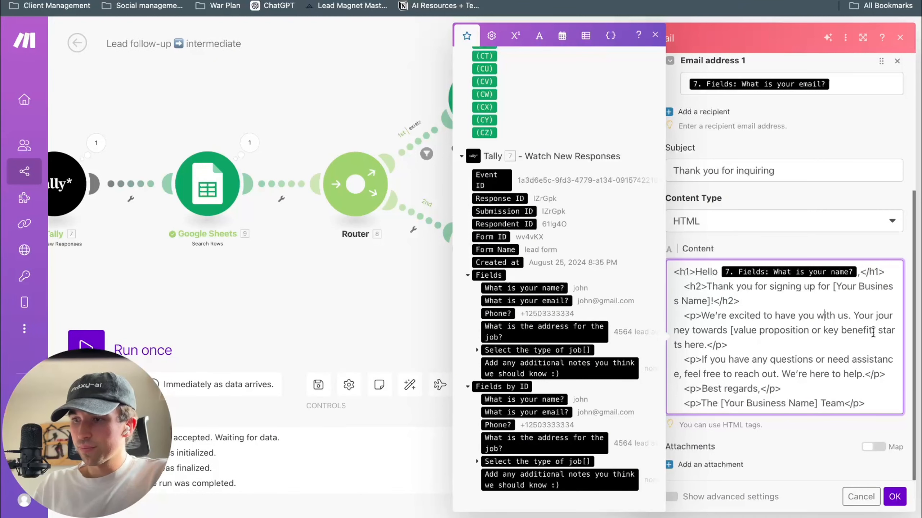
drag(872, 332, 734, 332)
text(a beautiful gom)
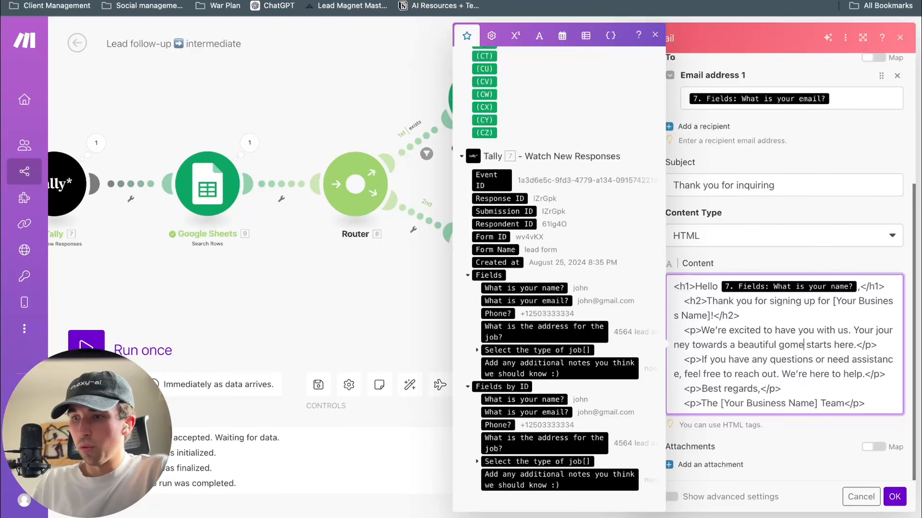
key(BackSpace)
key(BackSpace)
text(home)
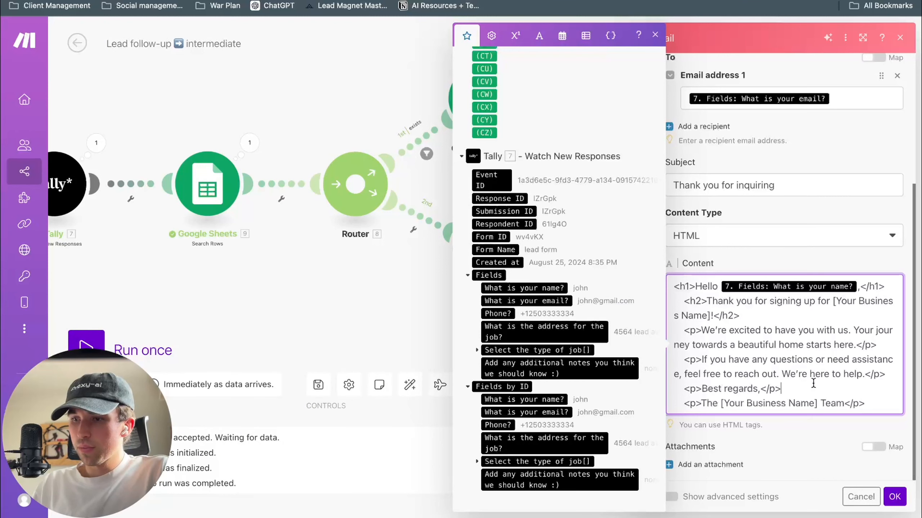
Replace the questions sentence with 'We see you have inquired about a [job type]… our team will be in touch super soon!'
drag(702, 360, 860, 378)
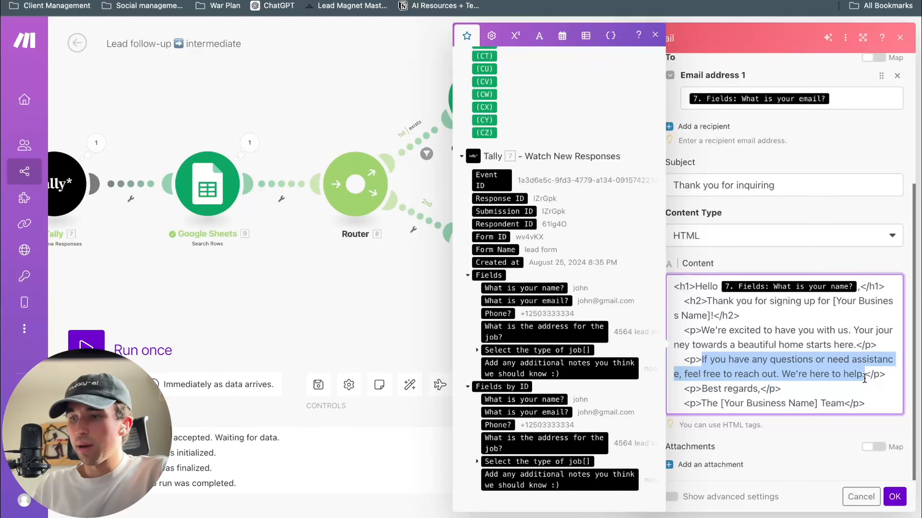
key(BackSpace)
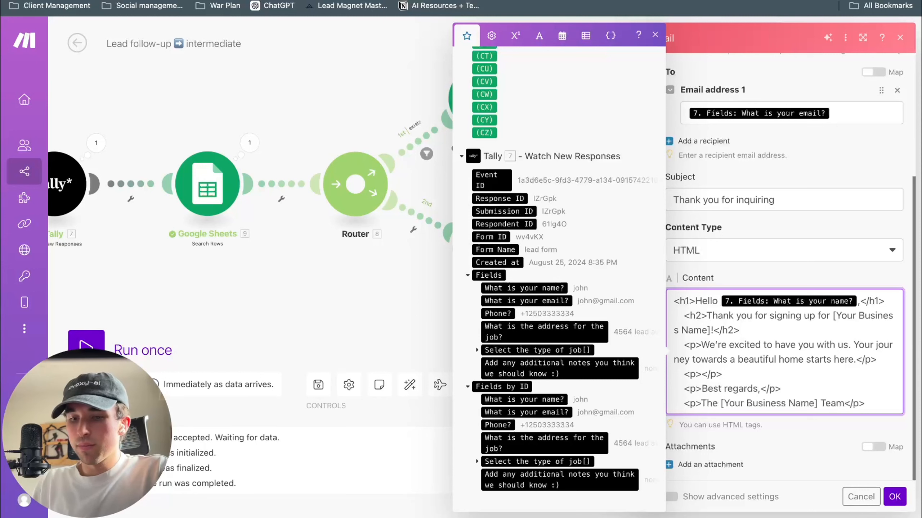
text(We see you have)
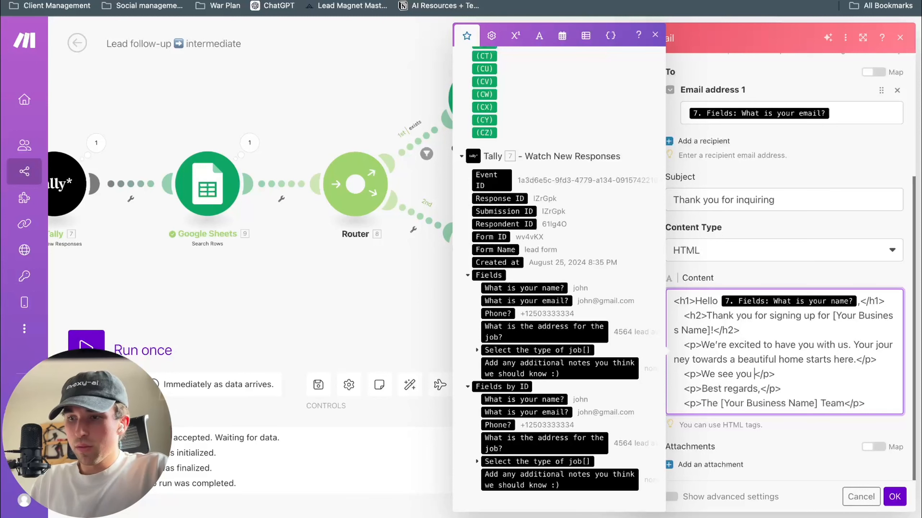
text( inquiored abo)
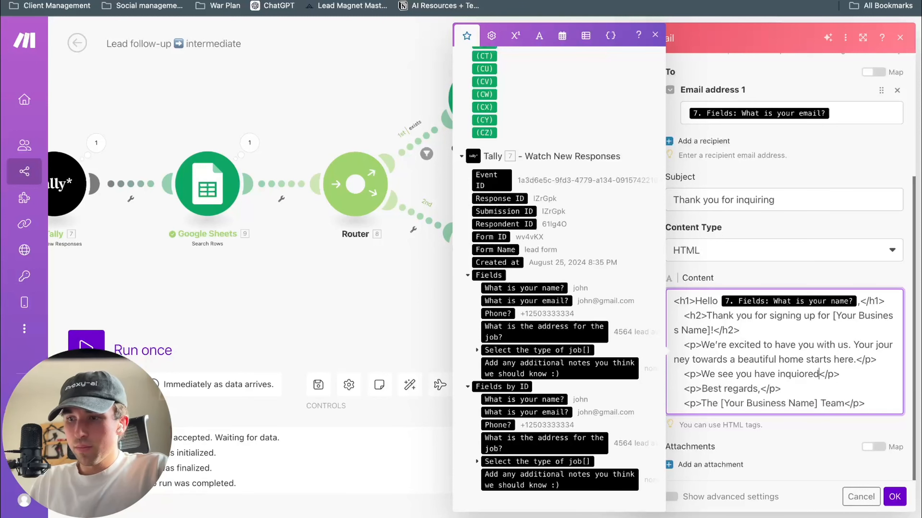
text(ut a)
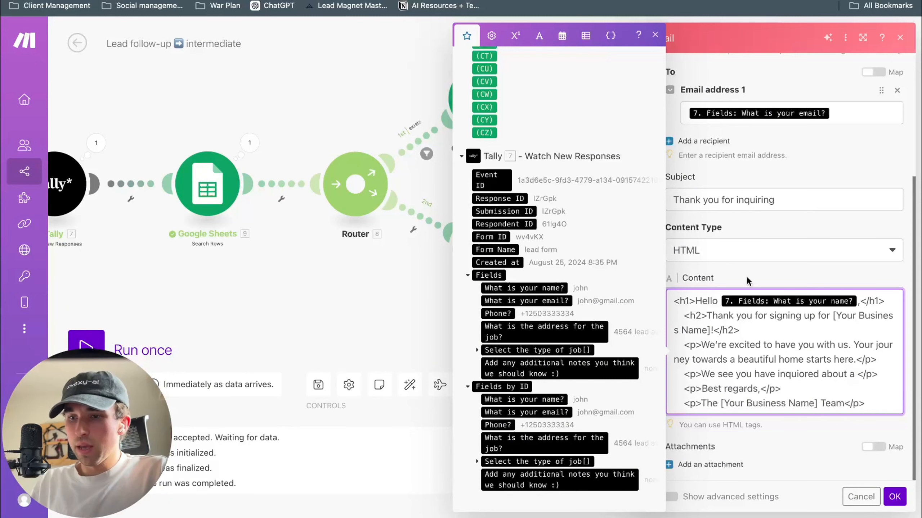
click(477, 350)
click(506, 366)
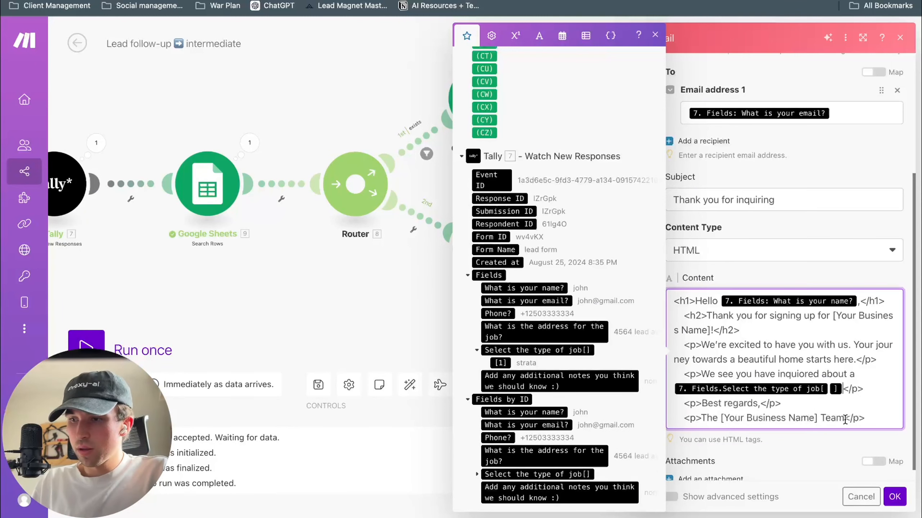
text(our team wull )
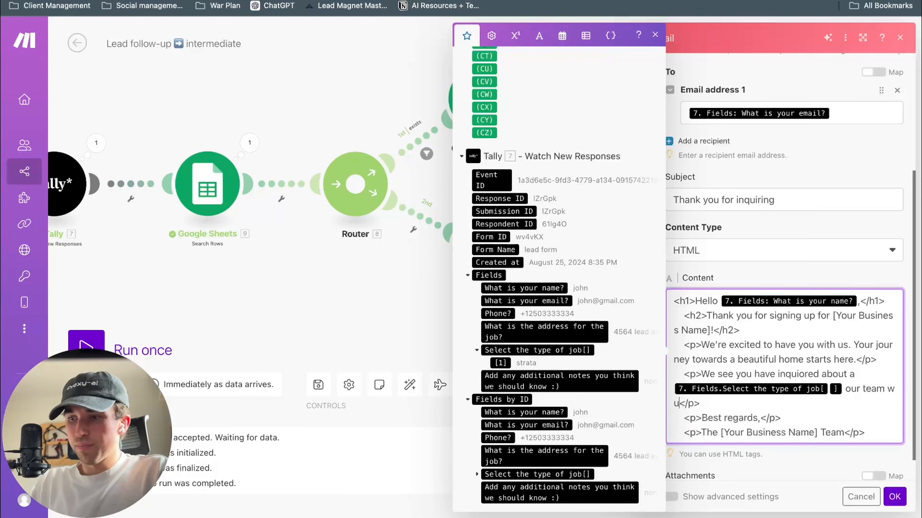
text(be )
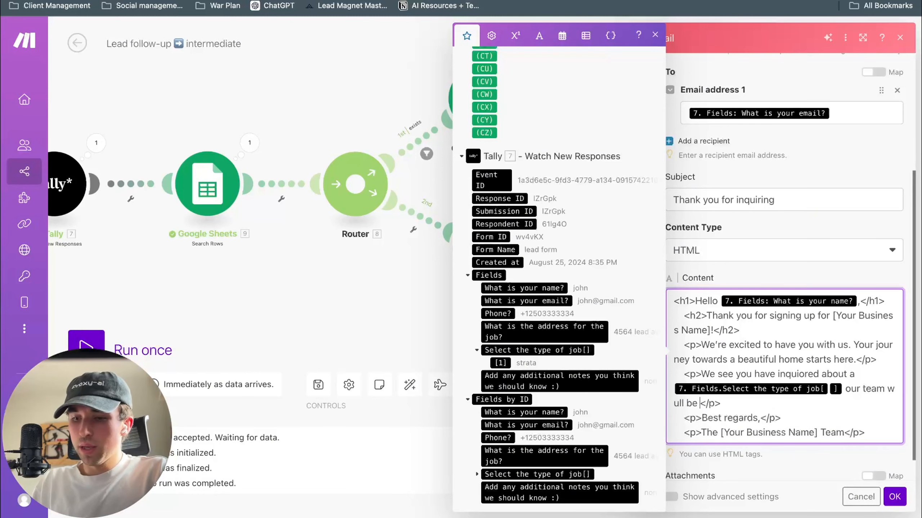
text(in touch supe)
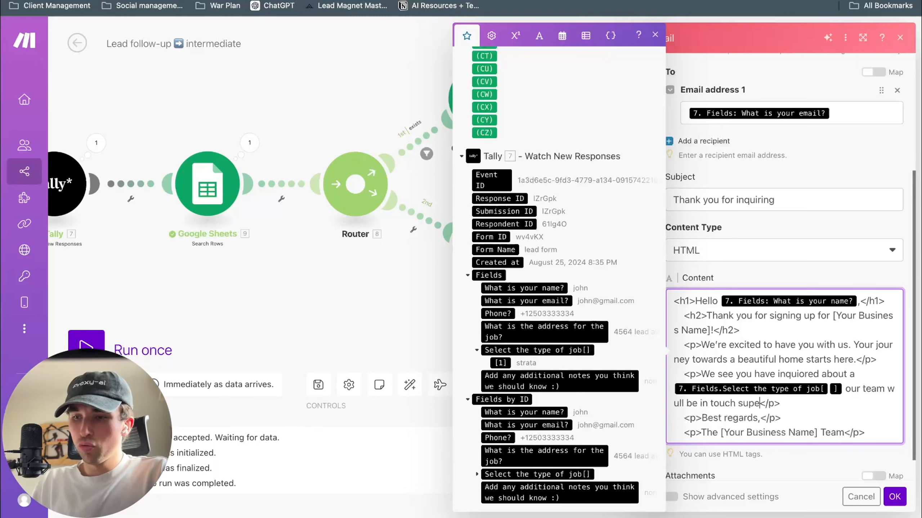
text(r soon!)
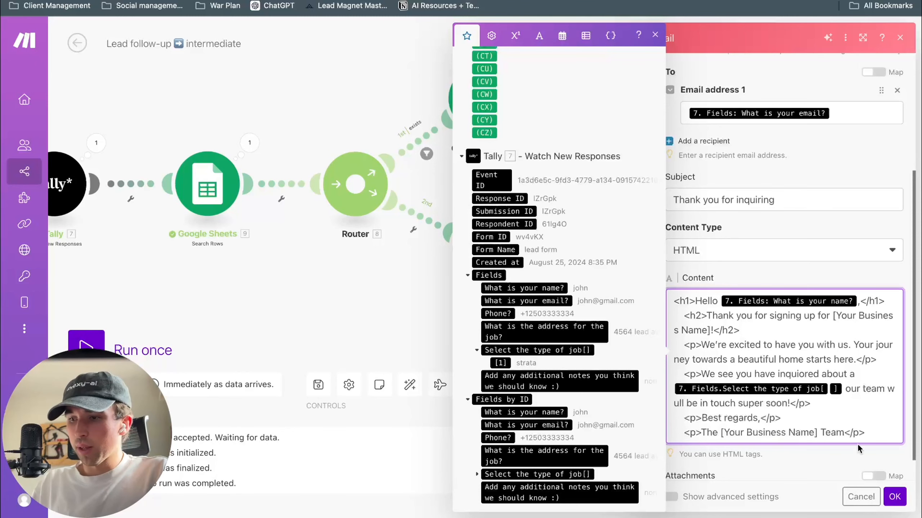
scroll(859, 449, down, 1)
scroll(801, 402, up, 5)
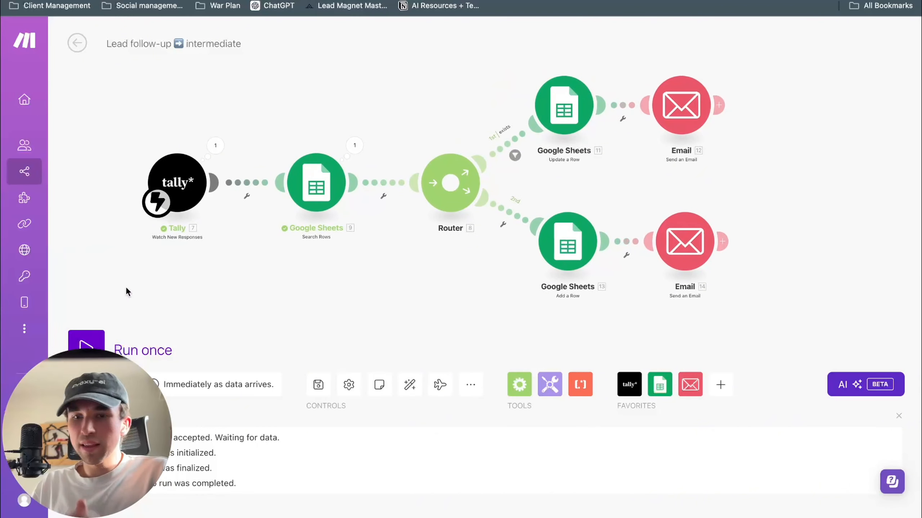
Save the scenario and recheck the 'exists' route filter without changing it
click(318, 385)
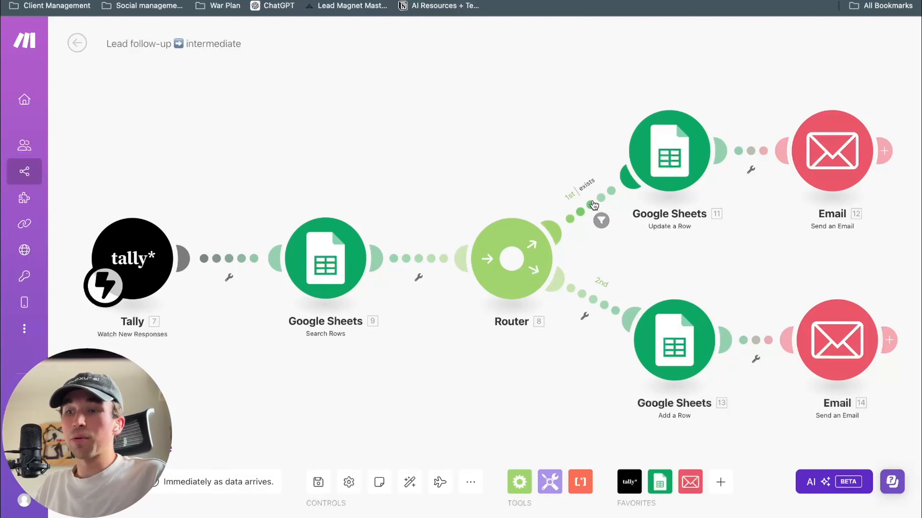
click(601, 220)
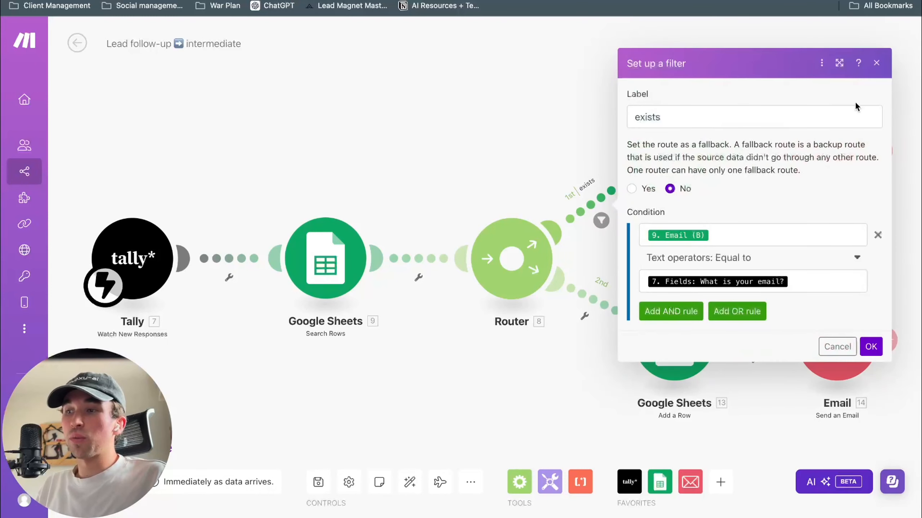
click(877, 63)
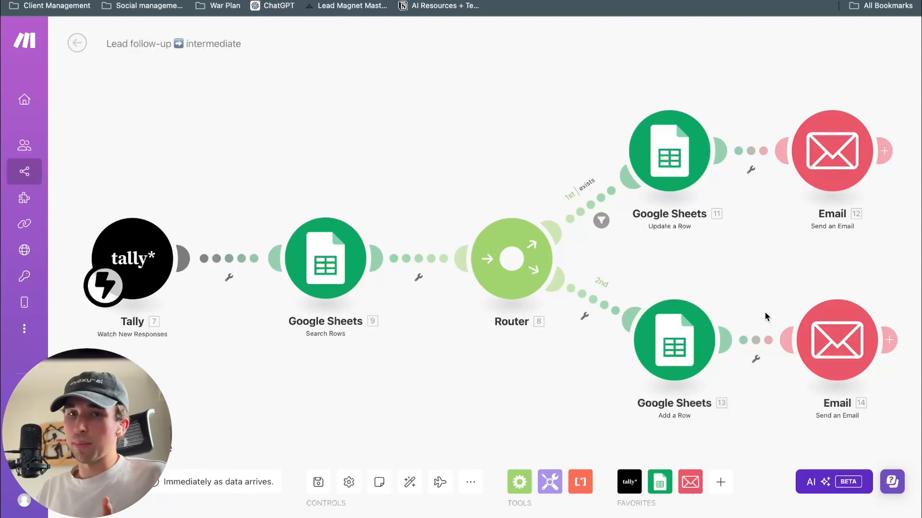
drag(512, 174, 498, 165)
scroll(472, 165, down, 2)
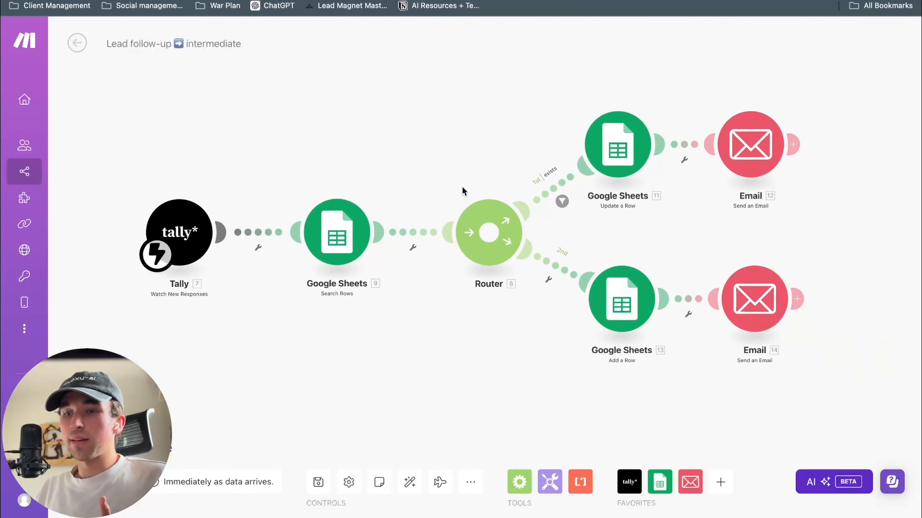
Insert a new module on the link between the Google Sheets search and the Router
click(424, 234)
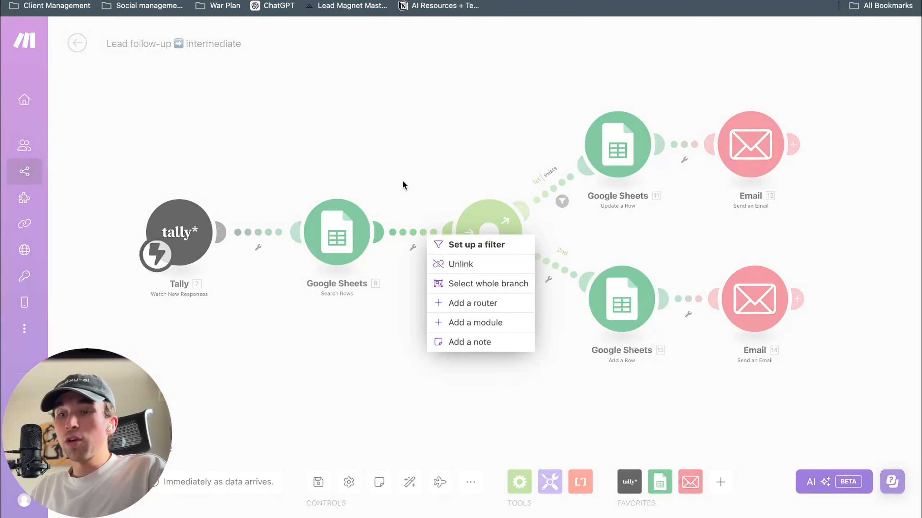
click(401, 180)
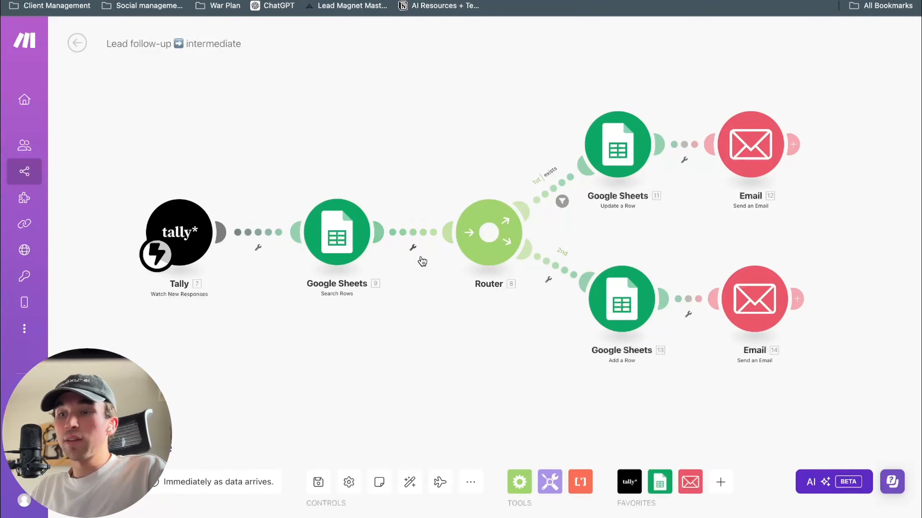
click(552, 263)
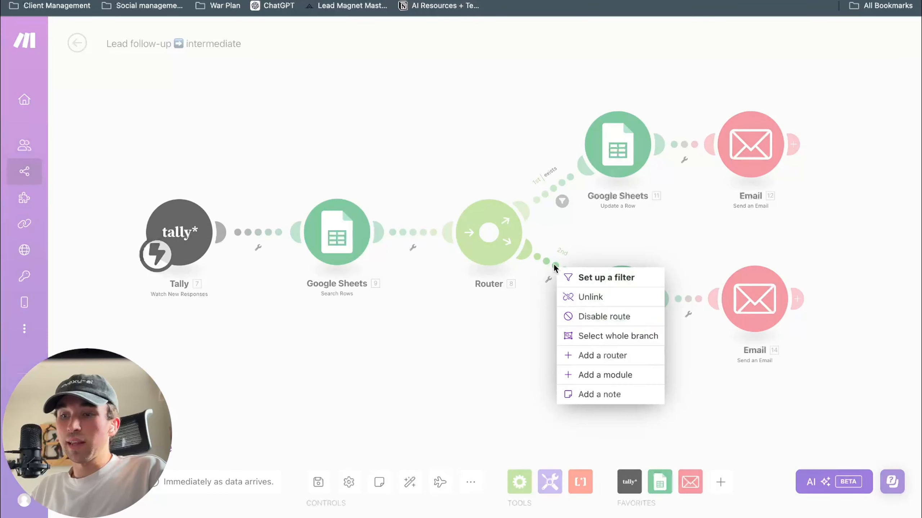
click(635, 233)
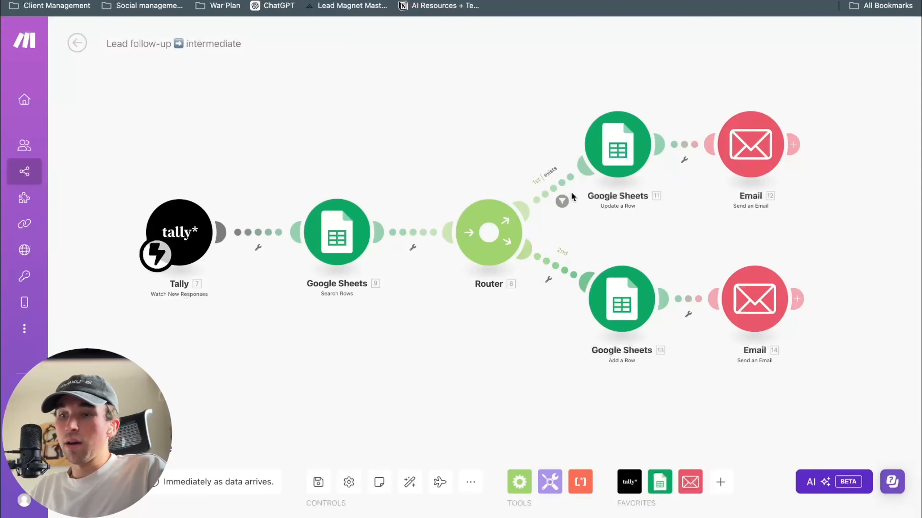
click(417, 231)
click(485, 315)
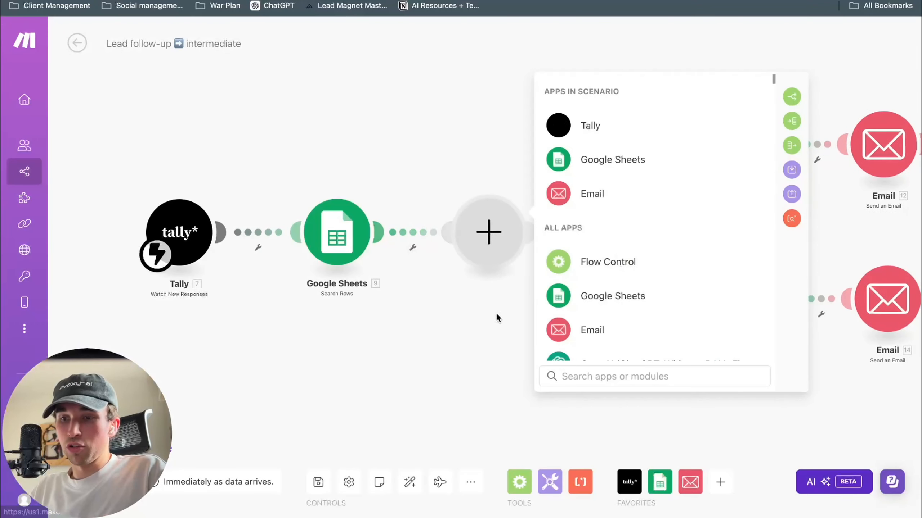
Make it a Tools Sleep step with a 240-second delay
scroll(642, 326, down, 3)
click(628, 219)
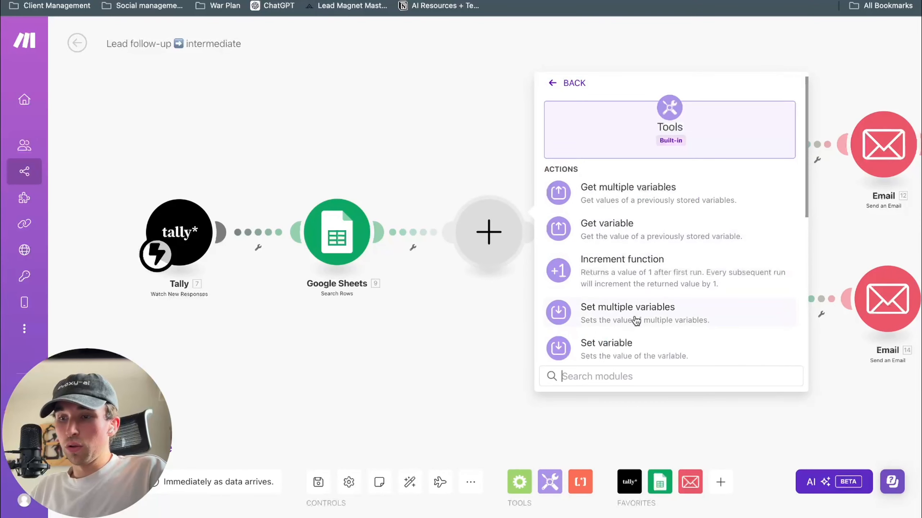
scroll(635, 322, down, 3)
click(634, 200)
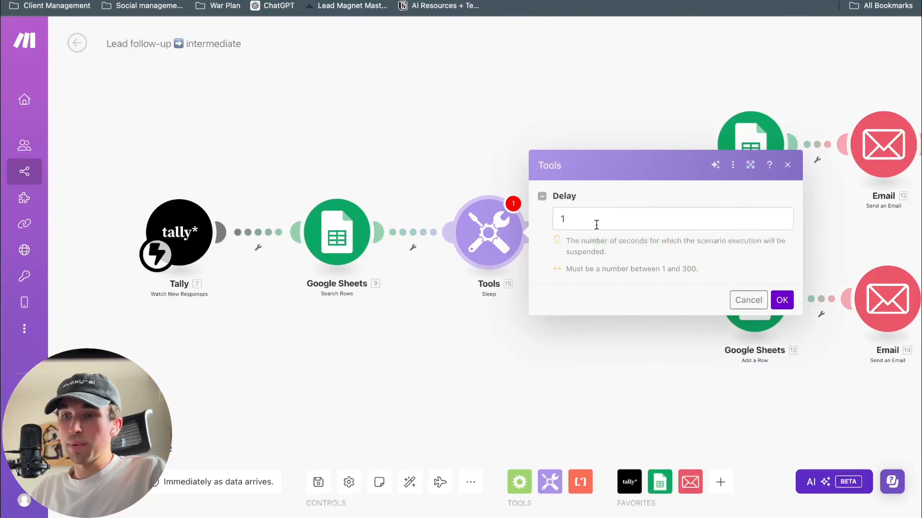
click(598, 228)
text(240)
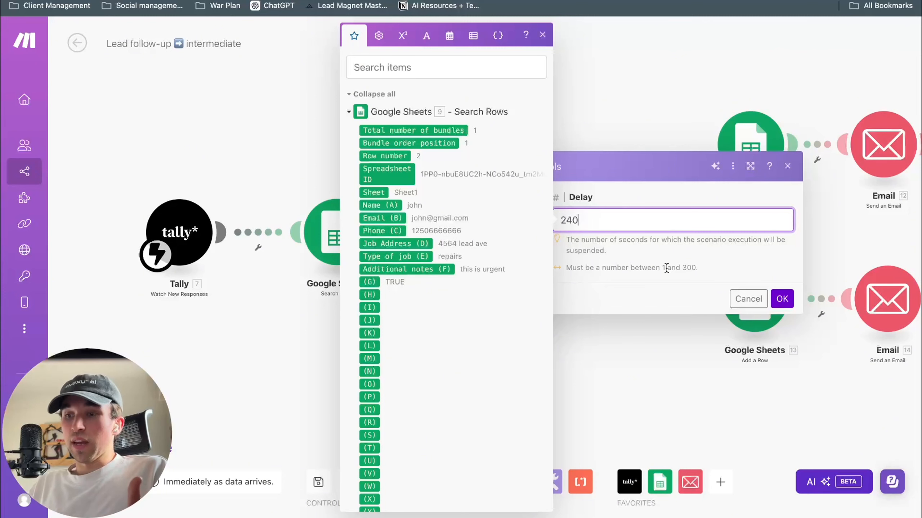
drag(666, 268, 709, 267)
click(782, 299)
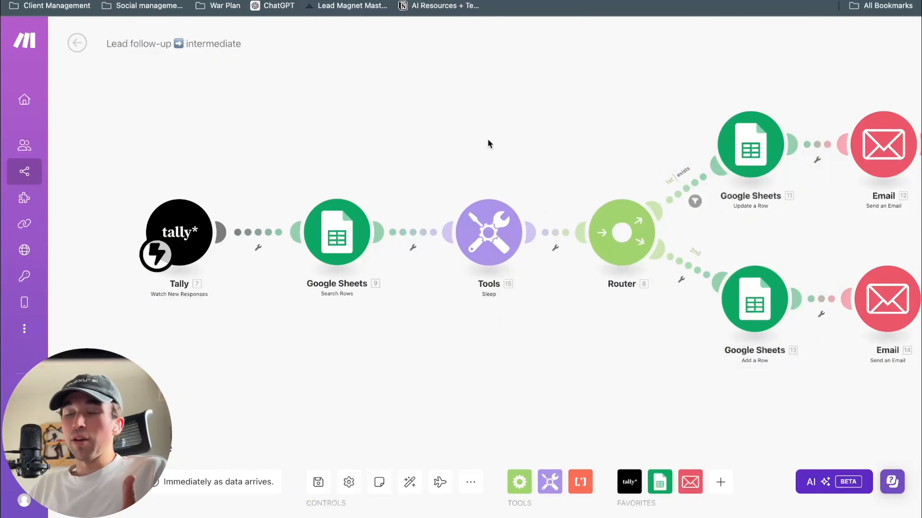
drag(488, 144, 442, 148)
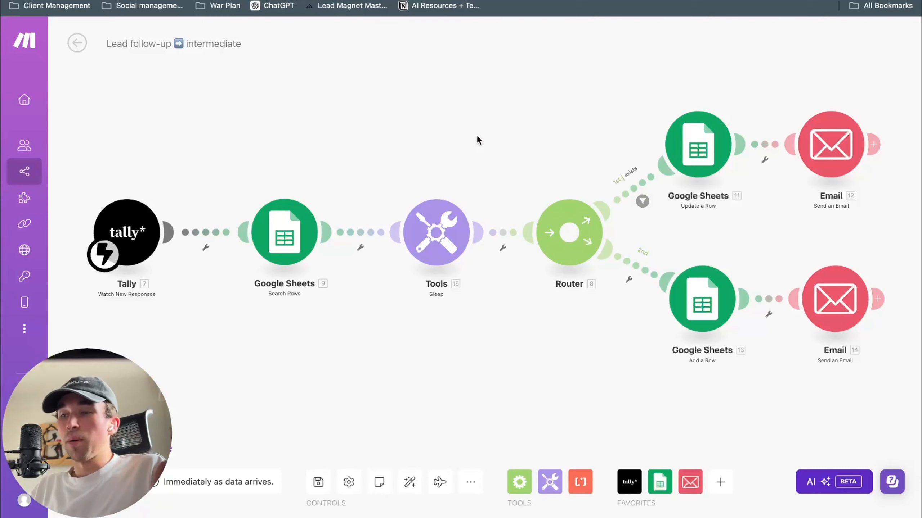
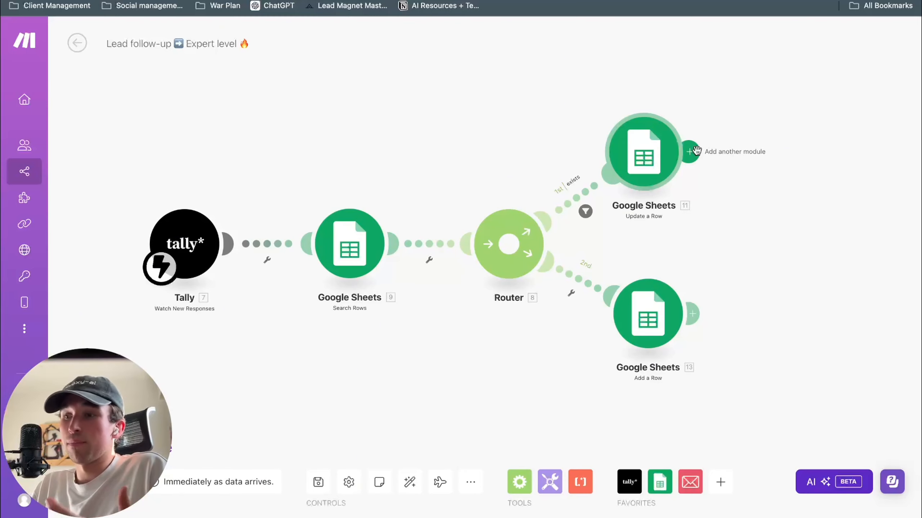
Add an OpenAI Create a Completion module after the Update a Row step
click(696, 150)
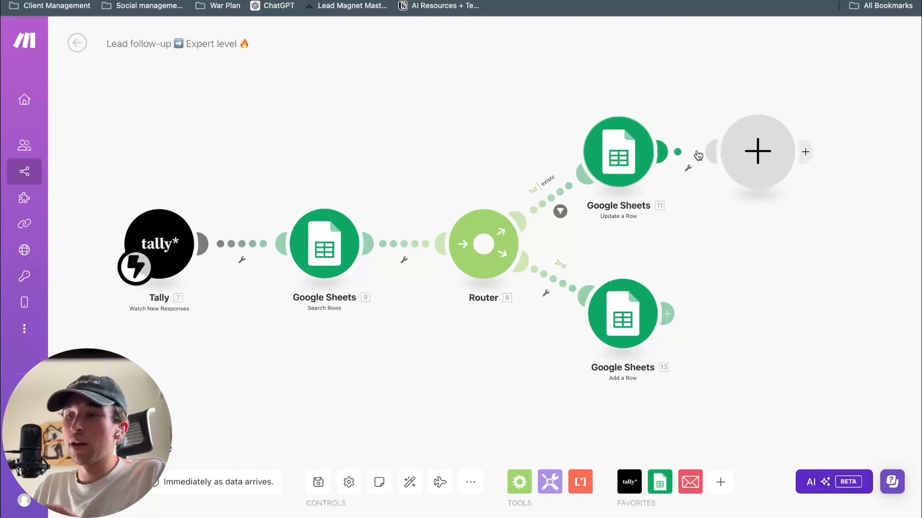
scroll(533, 288, down, 2)
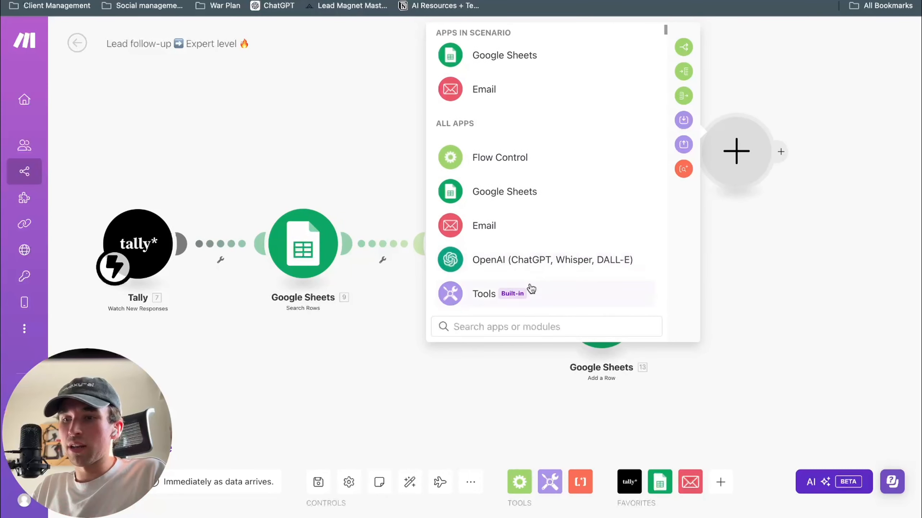
click(537, 259)
scroll(578, 185, down, 2)
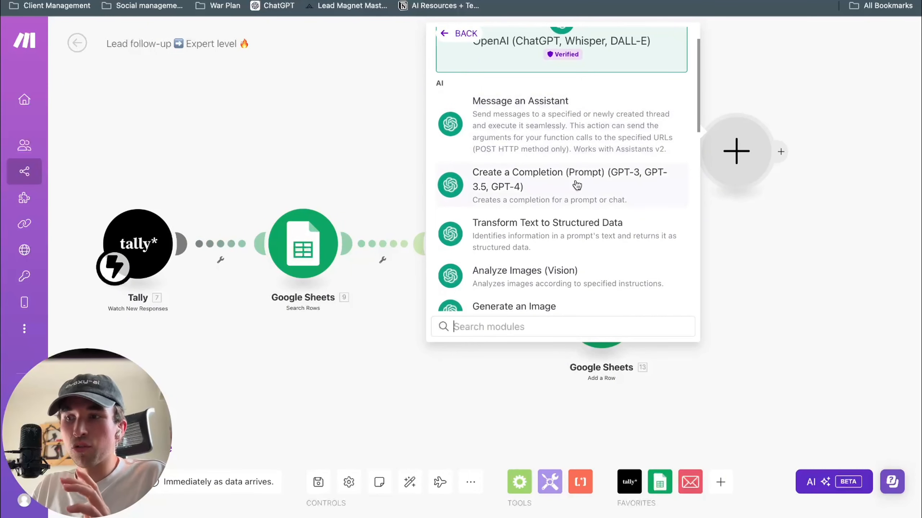
click(577, 184)
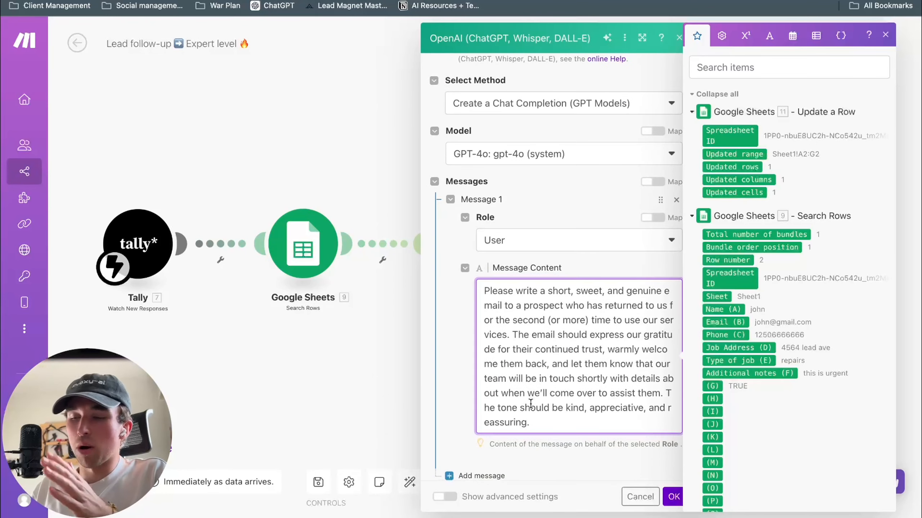
Set Max Tokens to 0, choose the My OpenAI connection, and save the module
scroll(531, 403, down, 1)
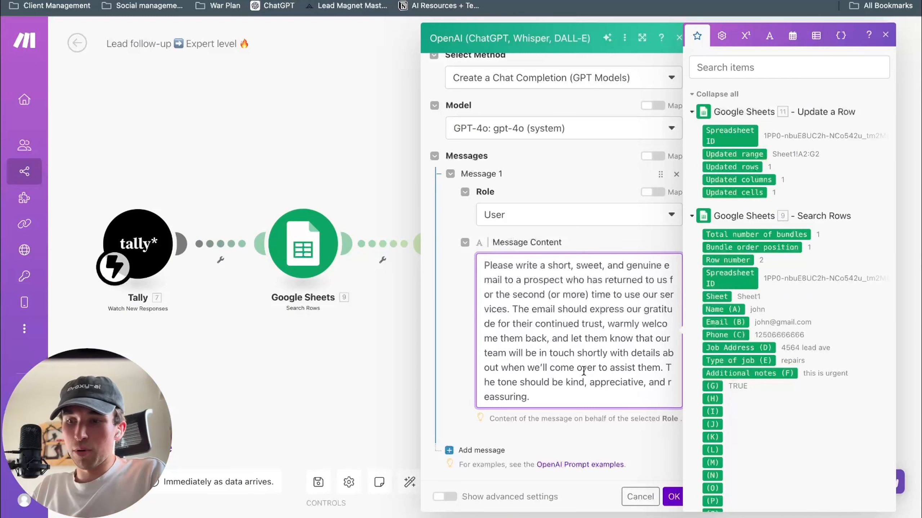
scroll(588, 352, down, 2)
scroll(587, 350, down, 3)
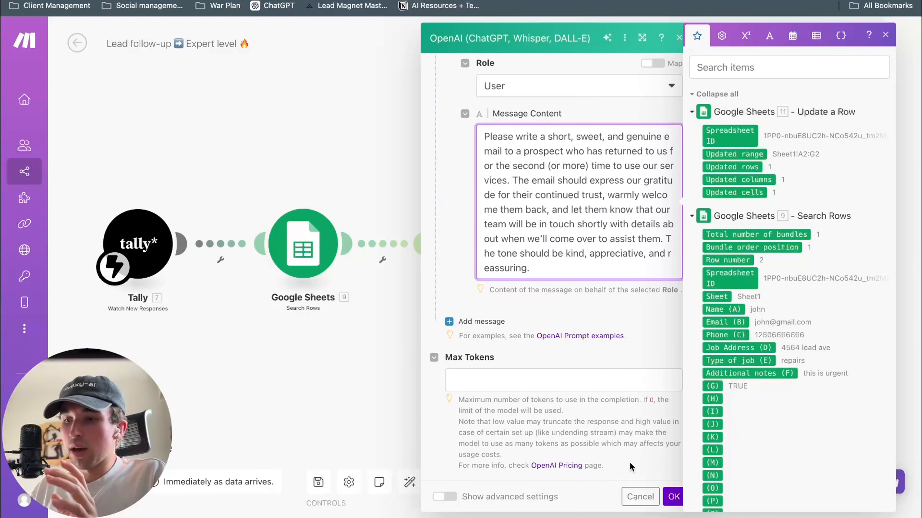
click(672, 495)
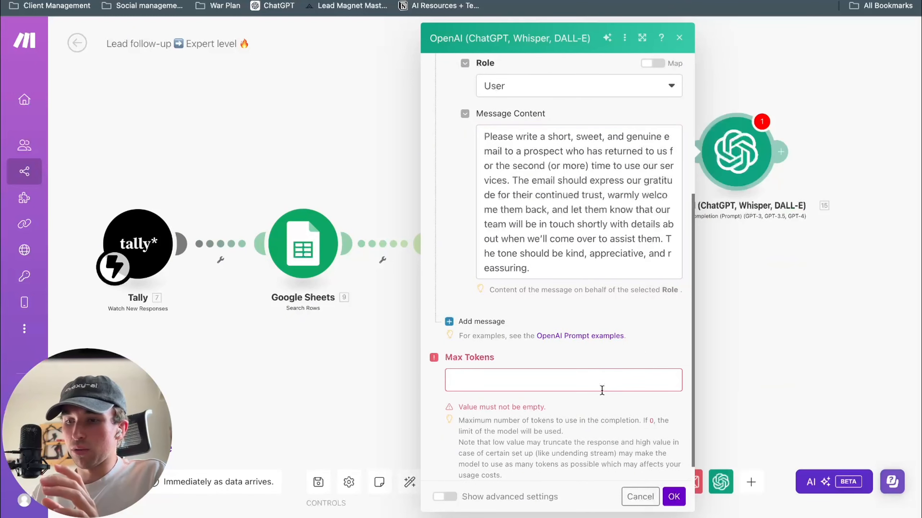
click(603, 390)
text(0)
scroll(642, 445, up, 5)
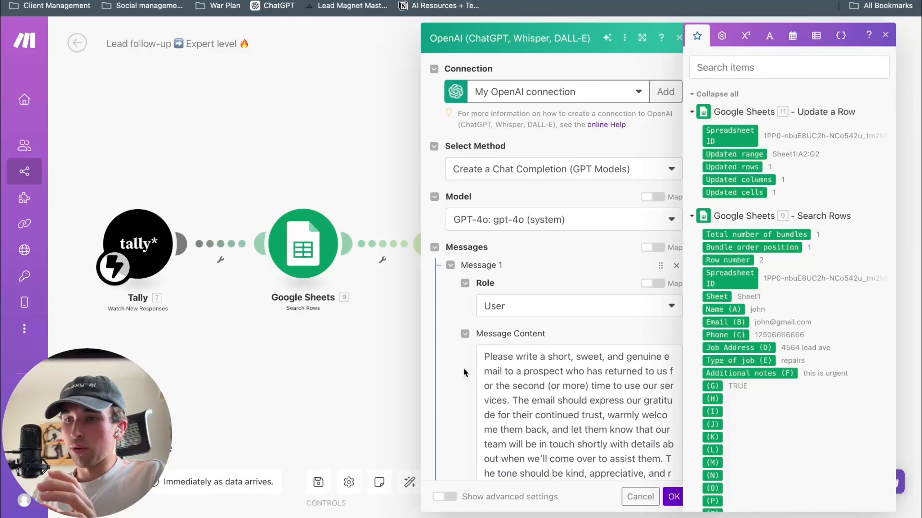
click(568, 102)
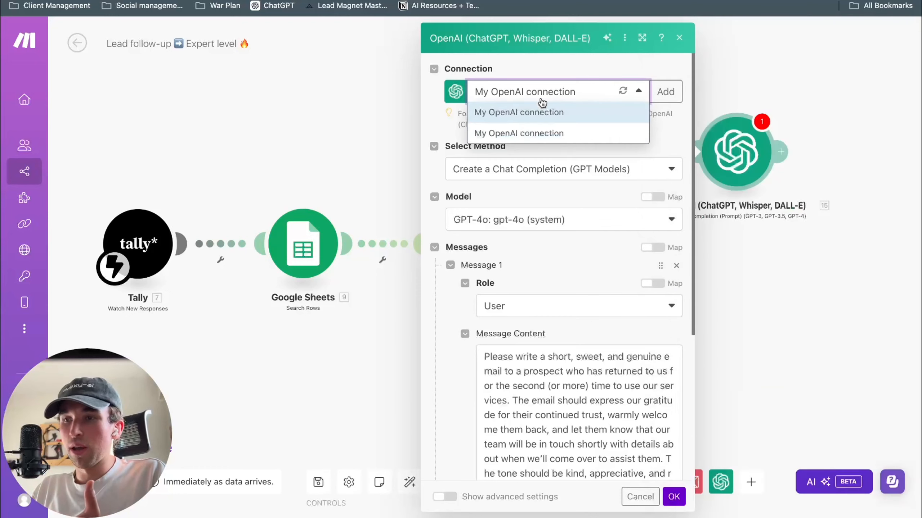
click(535, 119)
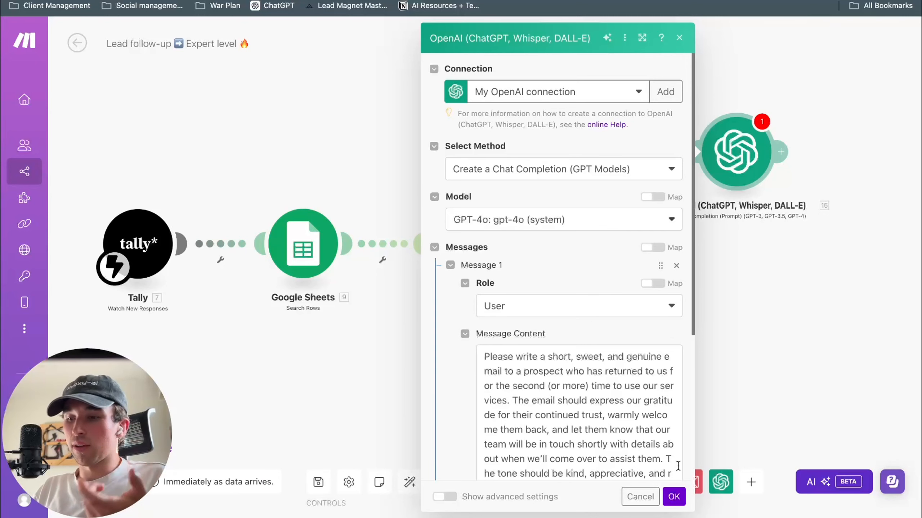
click(674, 496)
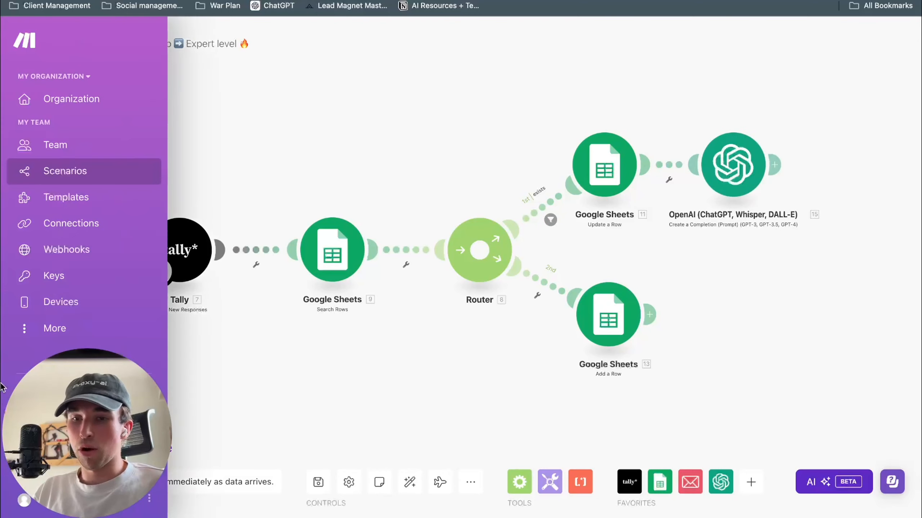
Run the scenario once on the queued webhook data and view the OpenAI step's output
click(134, 449)
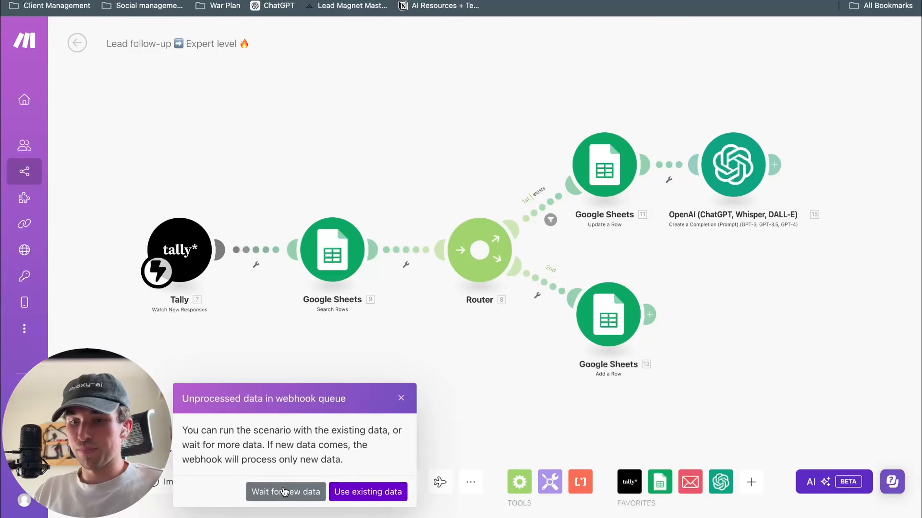
click(339, 492)
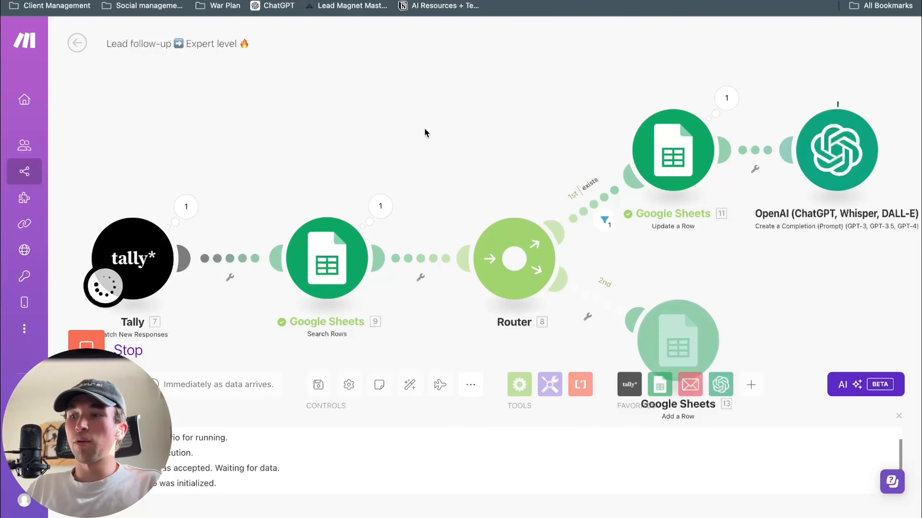
click(705, 97)
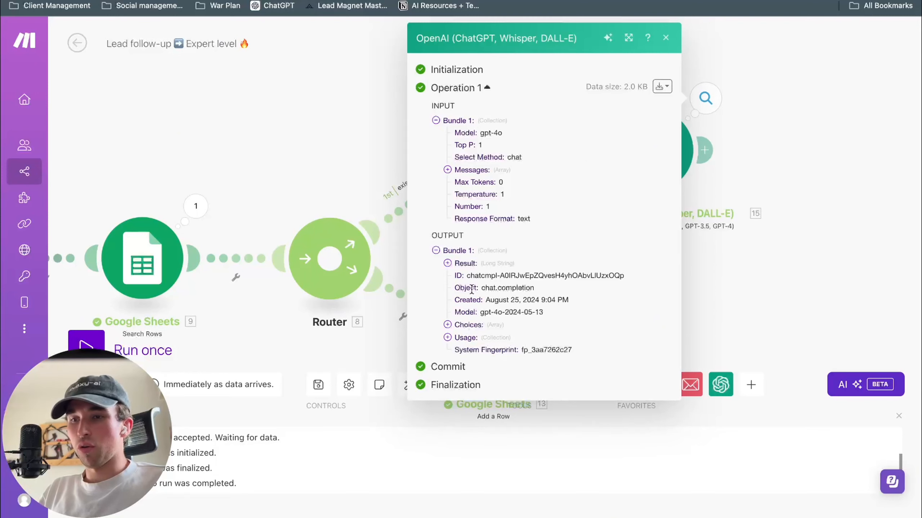
Expand Choices > 1 > Message > Content to reveal the generated email
click(447, 325)
click(458, 337)
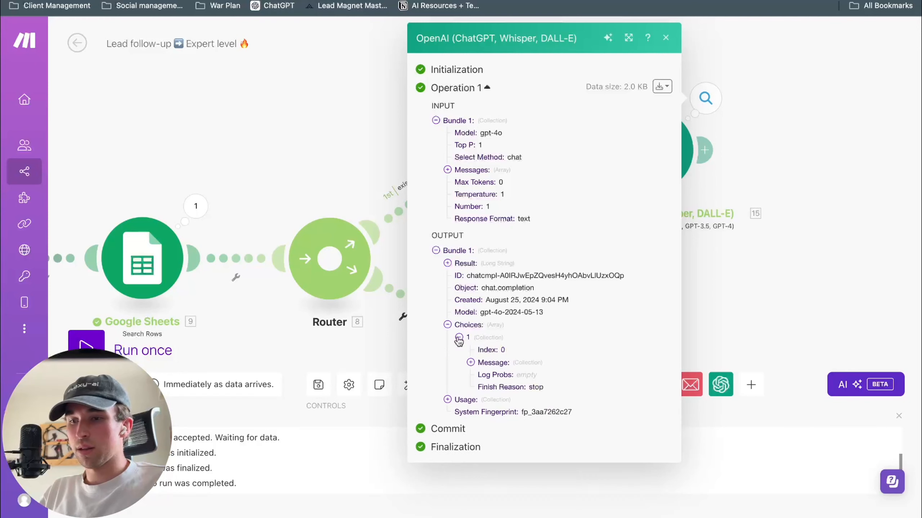
click(470, 362)
click(482, 388)
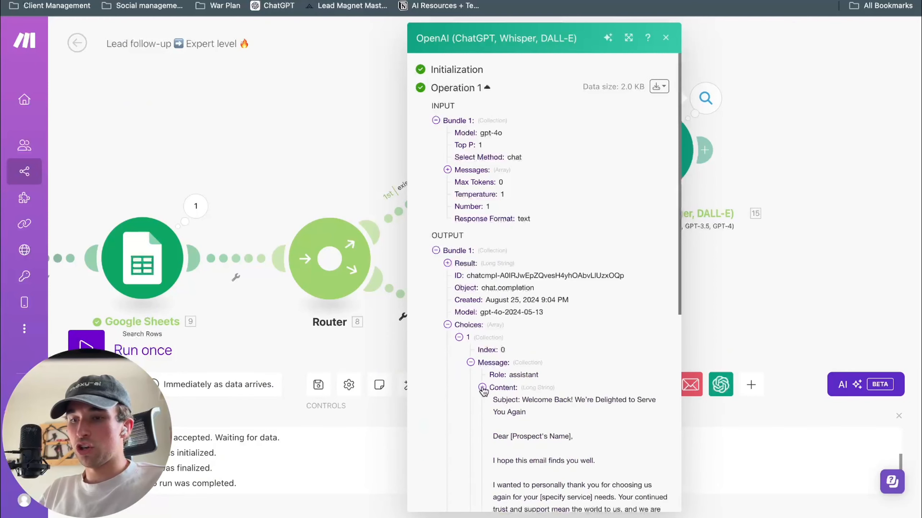
scroll(596, 389, down, 5)
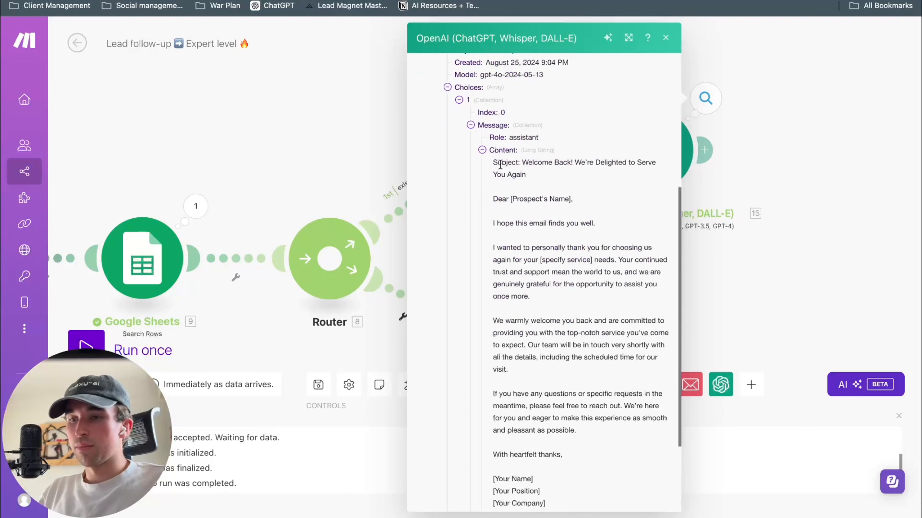
Read the email's subject, greeting and opening line, then close the output results
drag(492, 163, 556, 175)
click(557, 177)
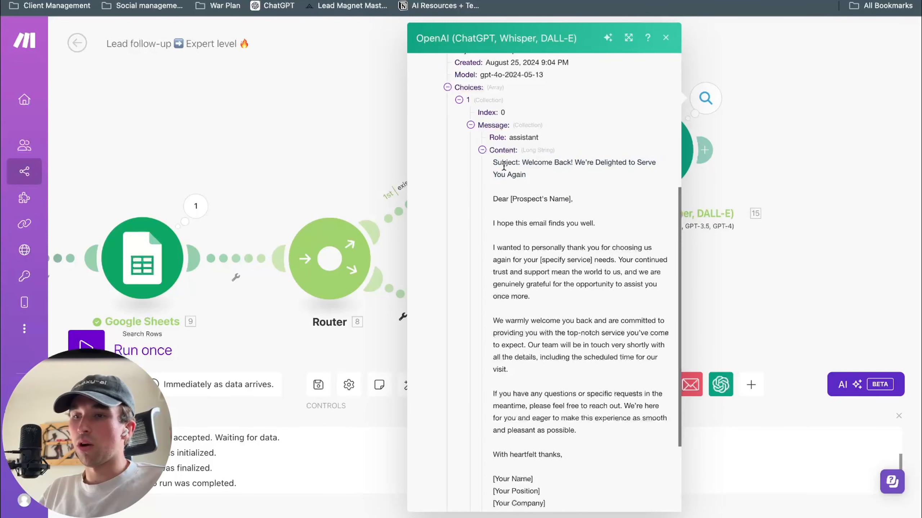
drag(493, 162, 549, 172)
click(550, 171)
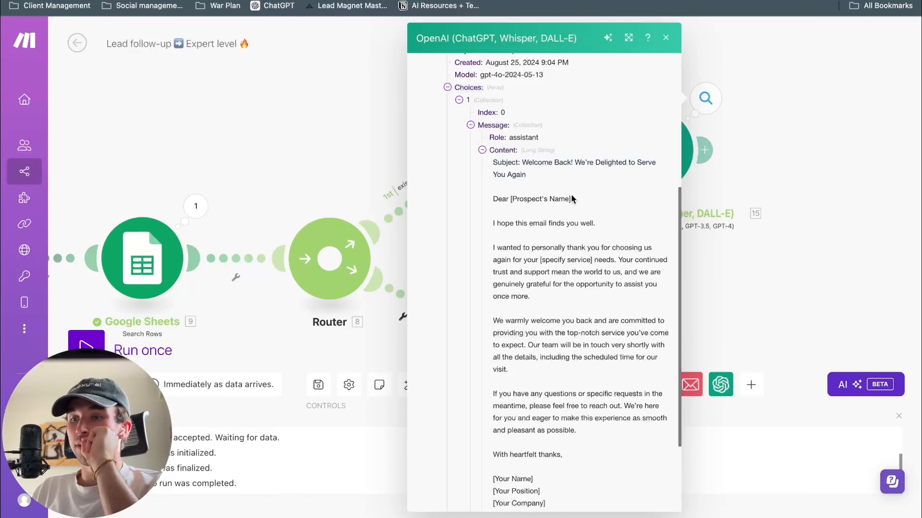
scroll(538, 173, down, 3)
drag(494, 129, 574, 129)
click(585, 128)
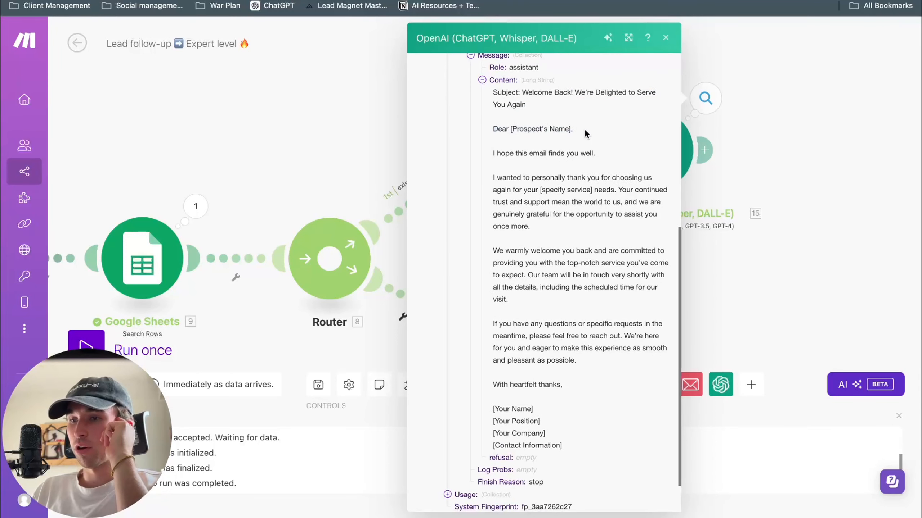
drag(497, 153, 573, 157)
click(622, 159)
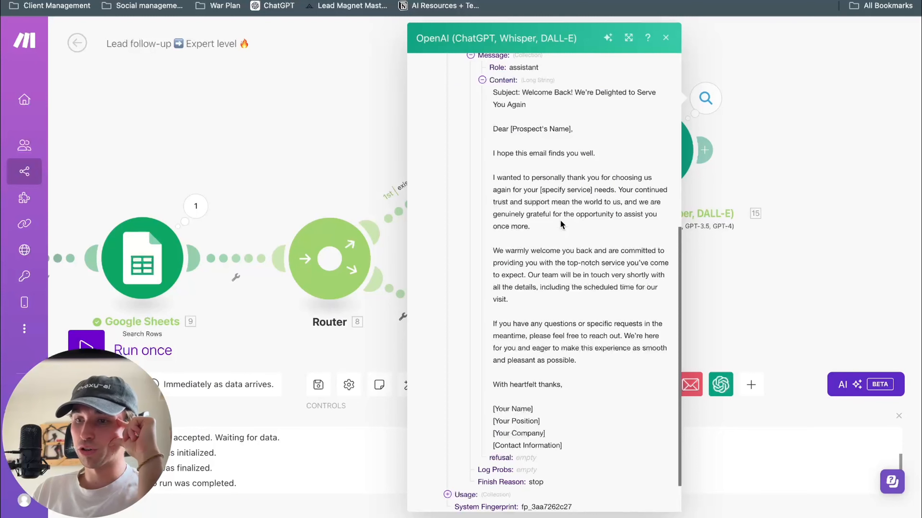
scroll(560, 274, down, 2)
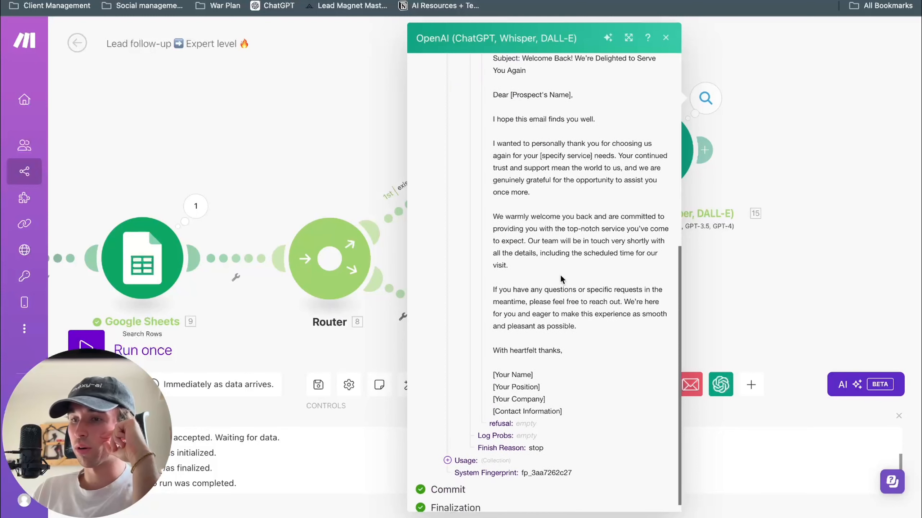
scroll(560, 278, down, 1)
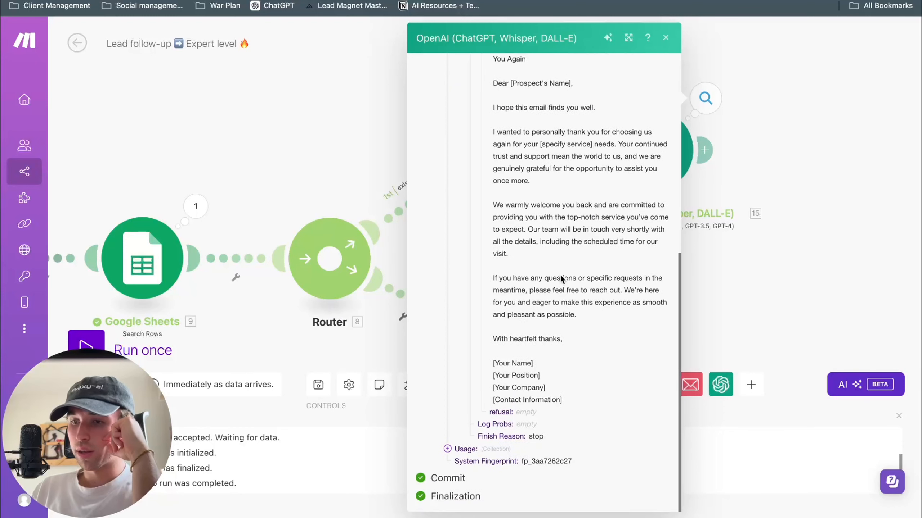
click(665, 37)
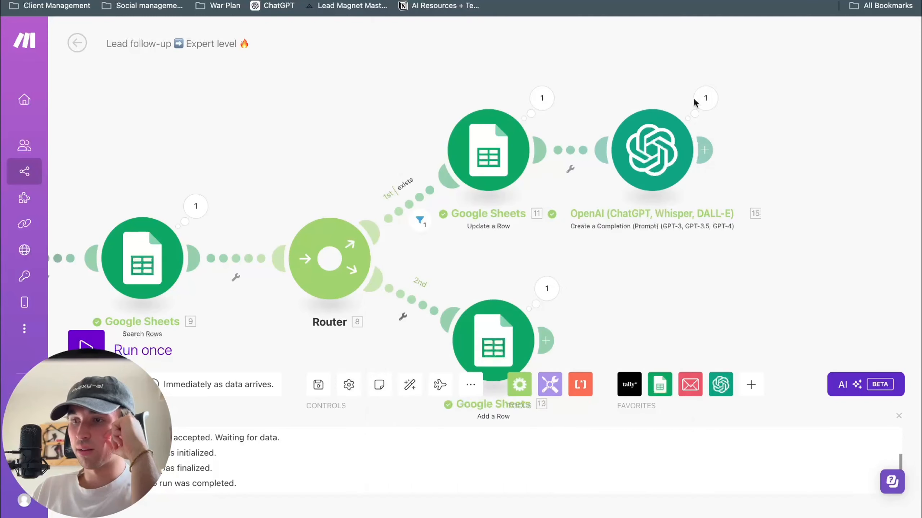
Extend the prompt with Name (A), Type of job (E) and Additional notes (F), then test-run the scenario
click(655, 162)
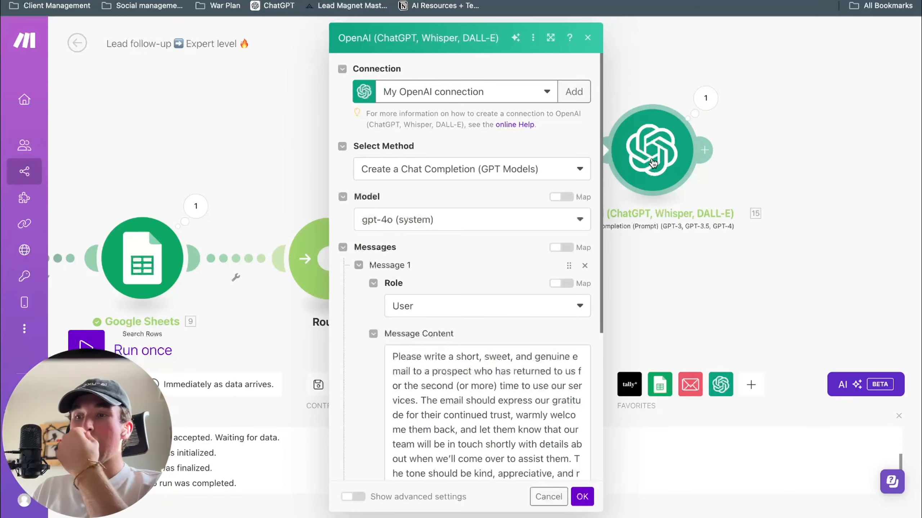
scroll(500, 378, down, 2)
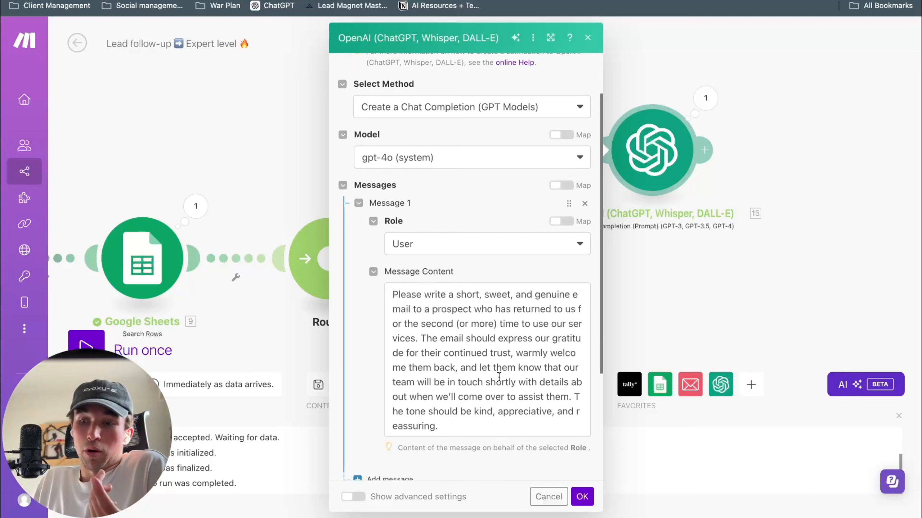
click(491, 425)
text(thei)
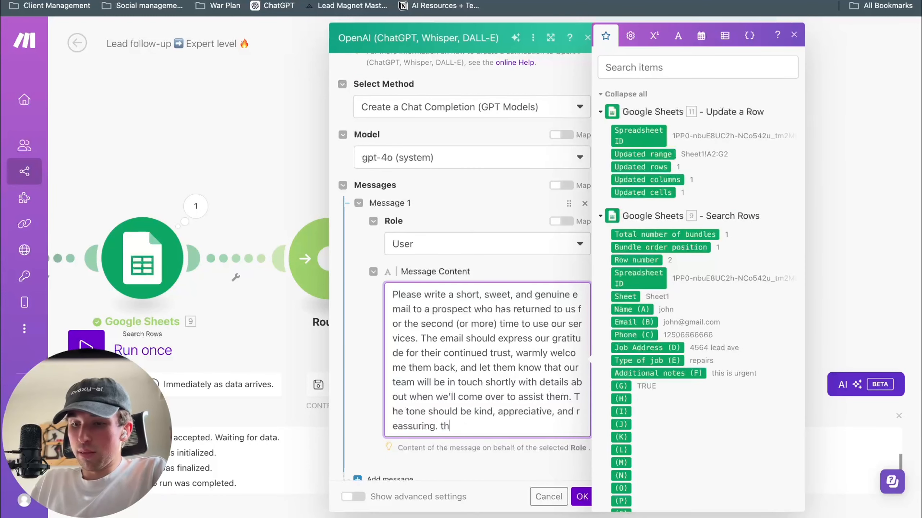
text(r name is)
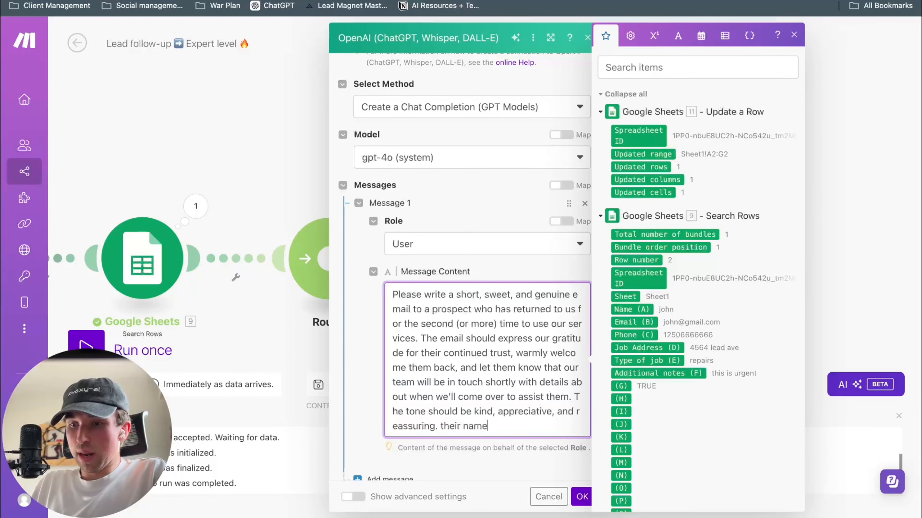
click(631, 309)
text(and they)
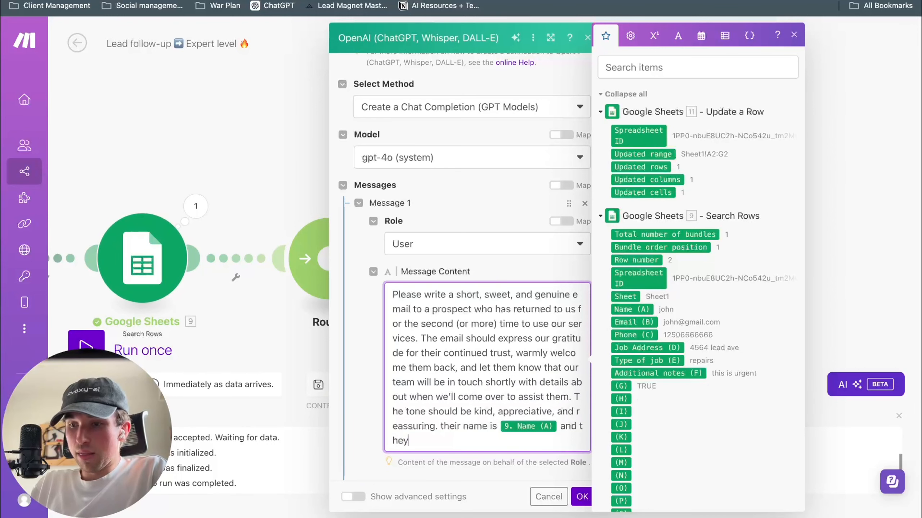
text( are return)
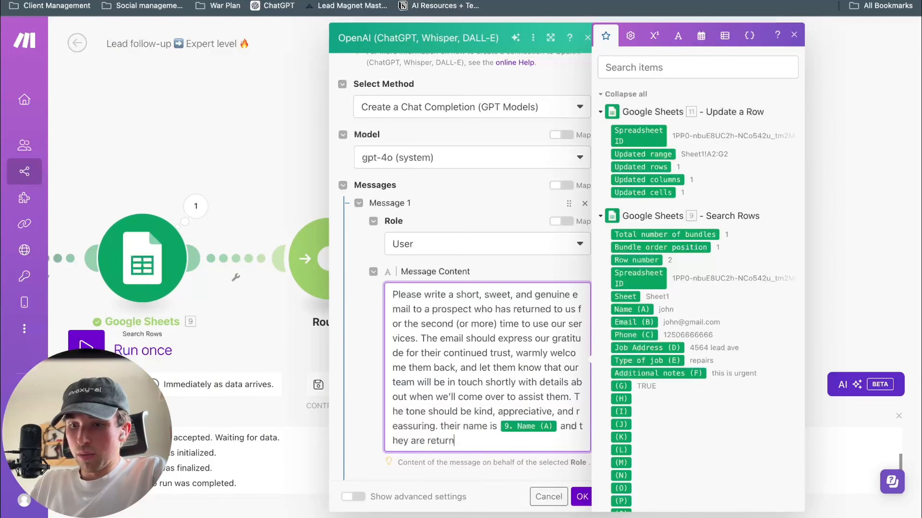
text(ing to do)
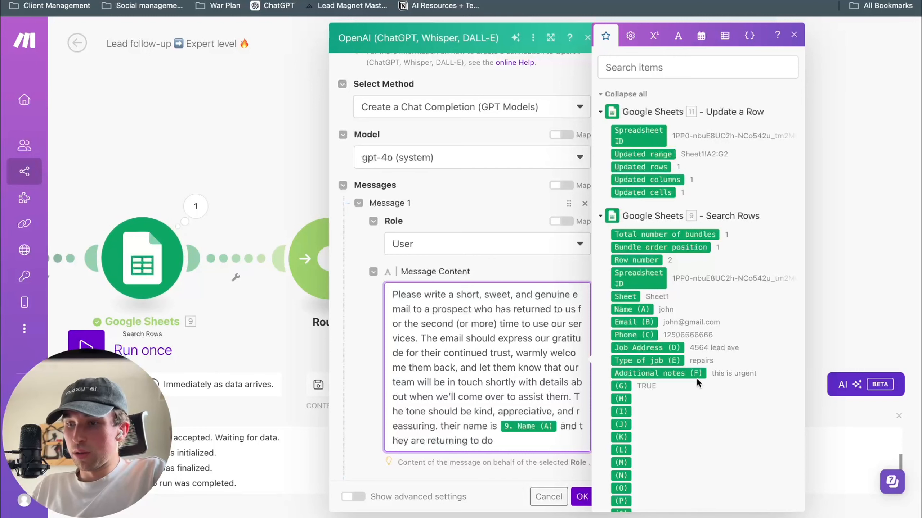
drag(669, 362, 472, 456)
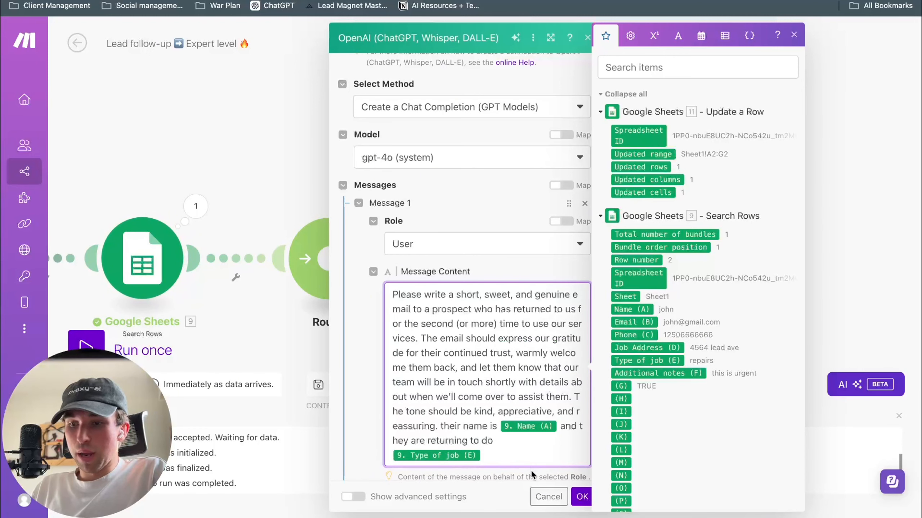
text(they ha)
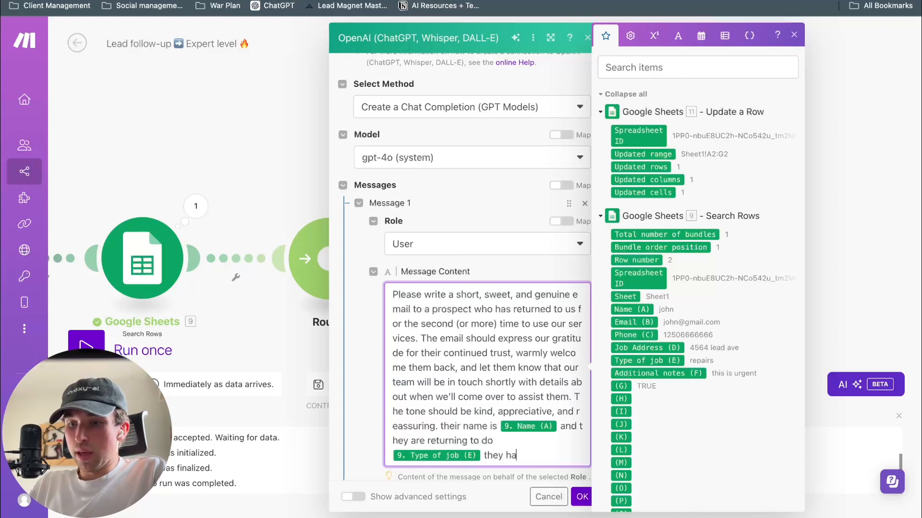
text(ve given us the)
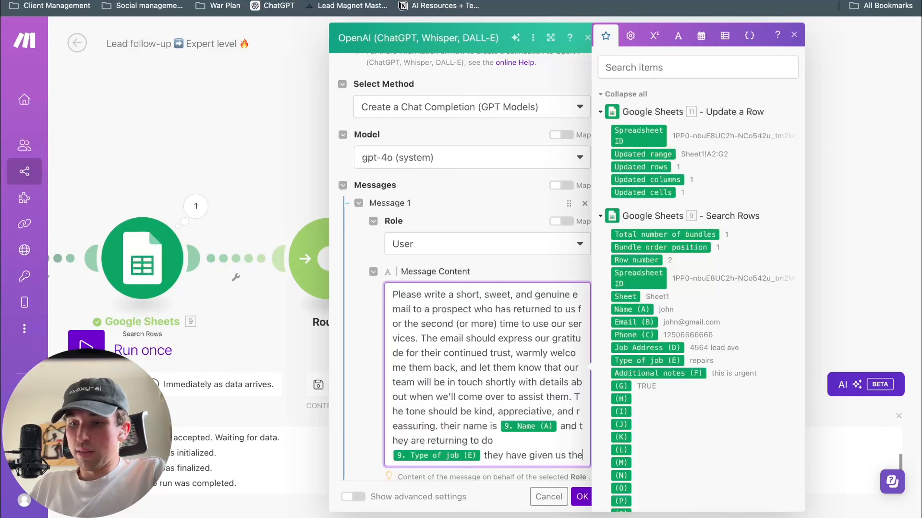
text(se notes)
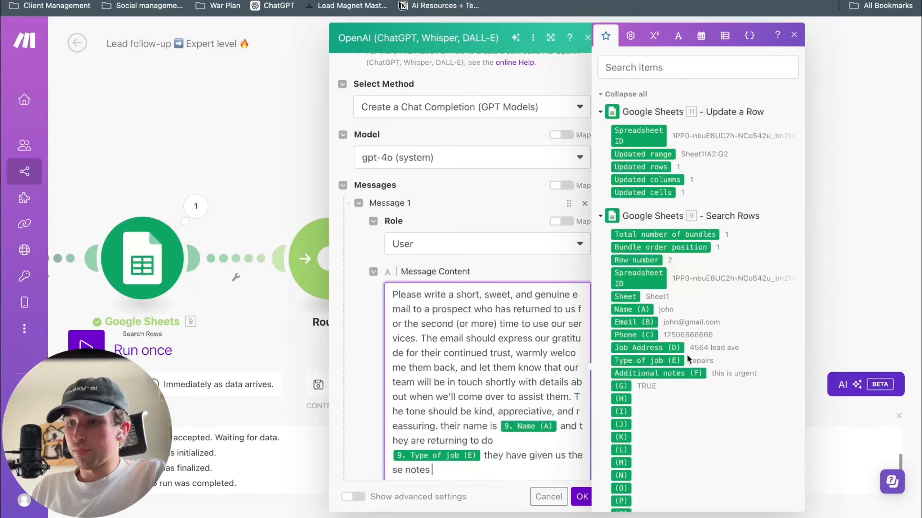
click(682, 374)
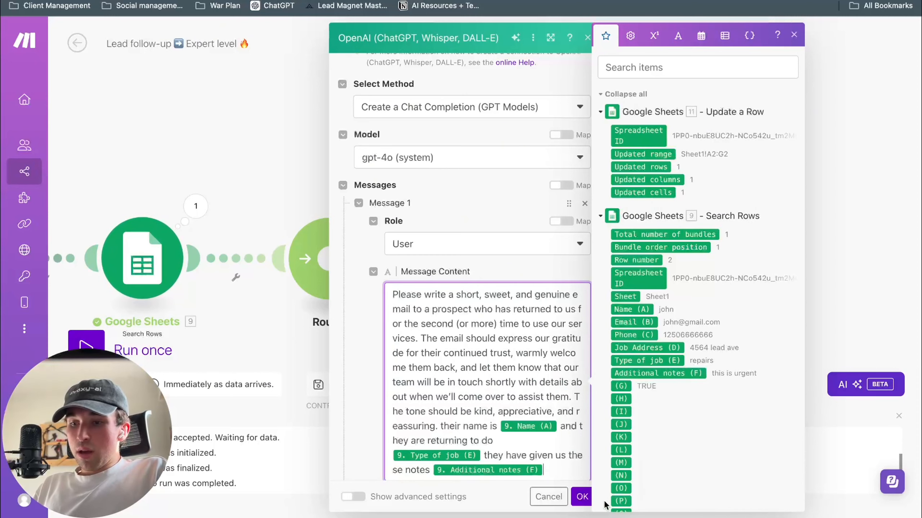
click(582, 497)
click(97, 342)
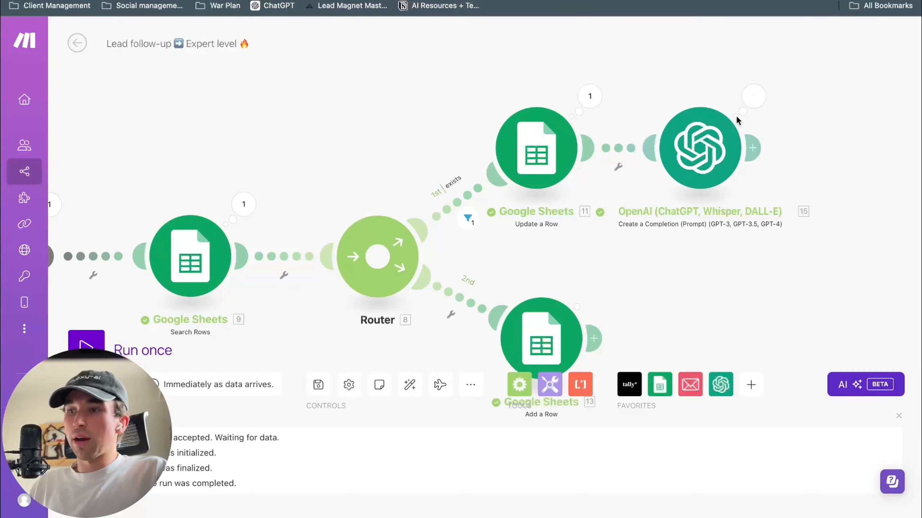
click(752, 96)
Expand Choices > 1 > Message > Content and read the personalised email about urgent repairs
click(496, 325)
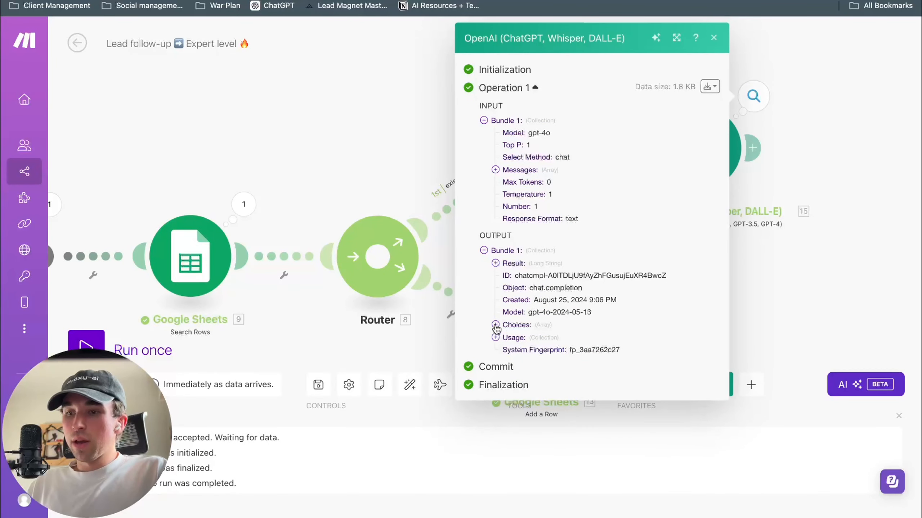
click(507, 337)
click(518, 362)
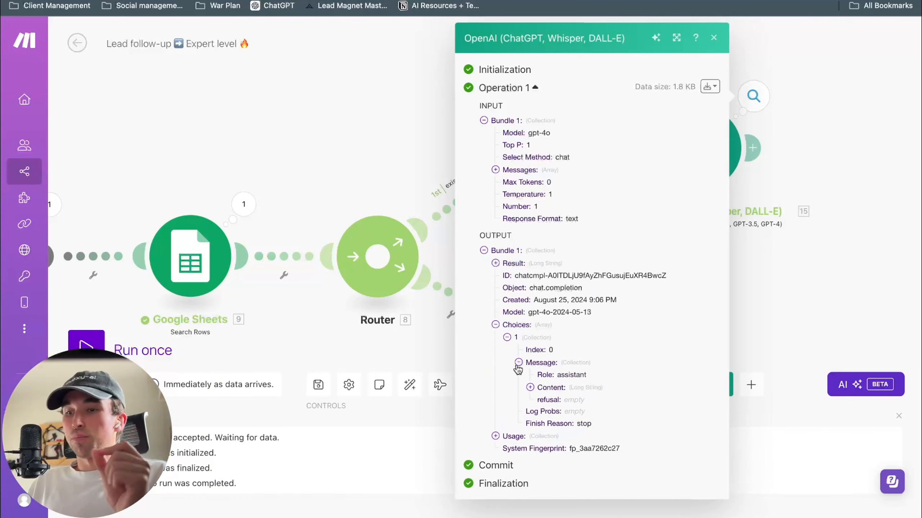
click(530, 387)
scroll(635, 254, down, 4)
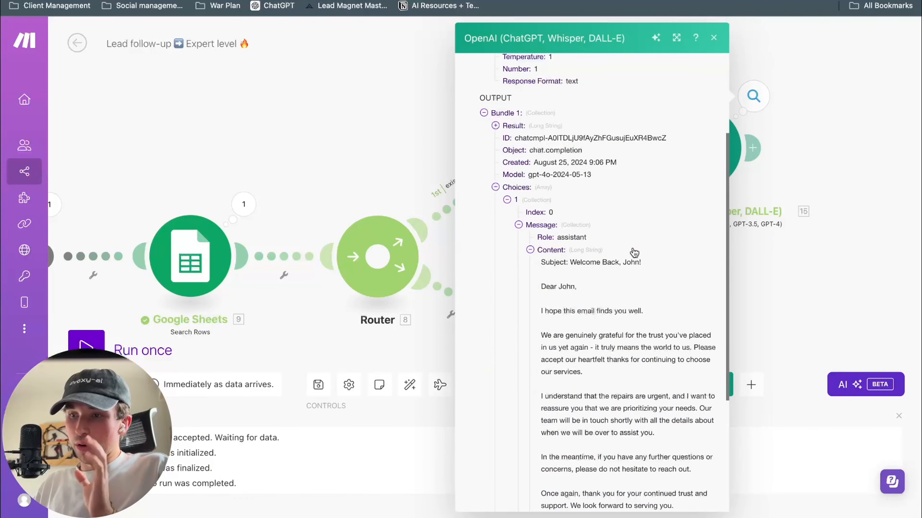
scroll(640, 290, down, 3)
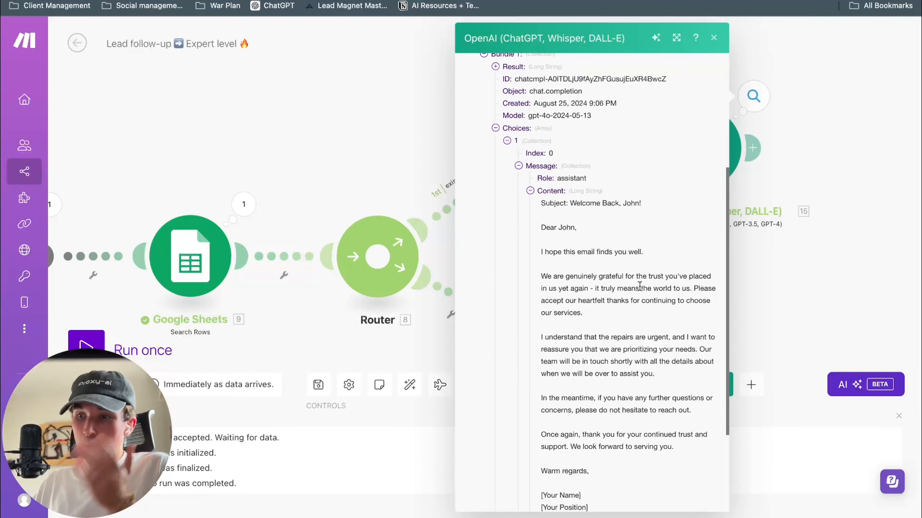
scroll(645, 339, down, 1)
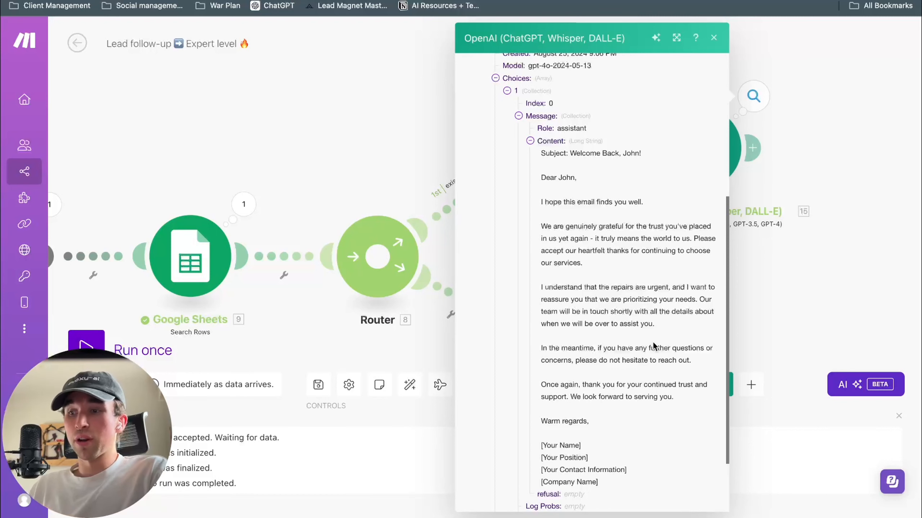
scroll(653, 347, down, 1)
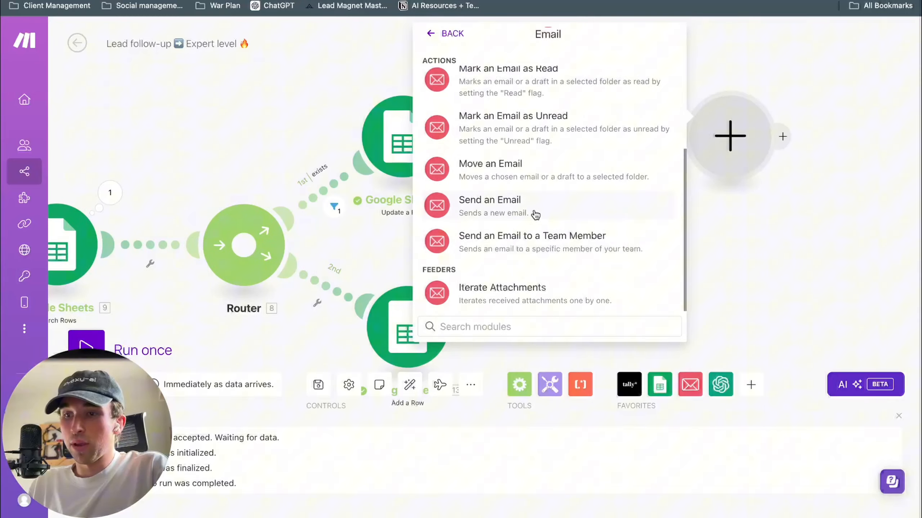
Add an Email 'Send an Email' step after OpenAI with Content mapped to the OpenAI Result
click(533, 212)
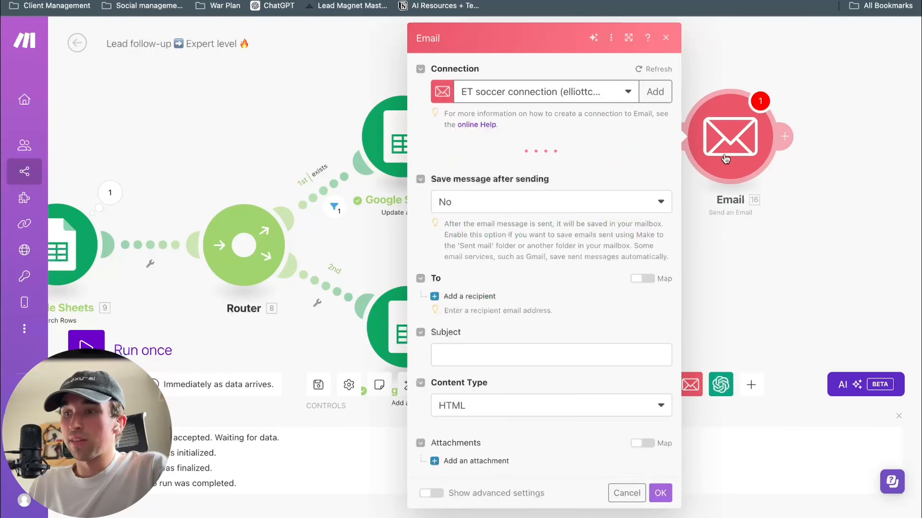
click(740, 236)
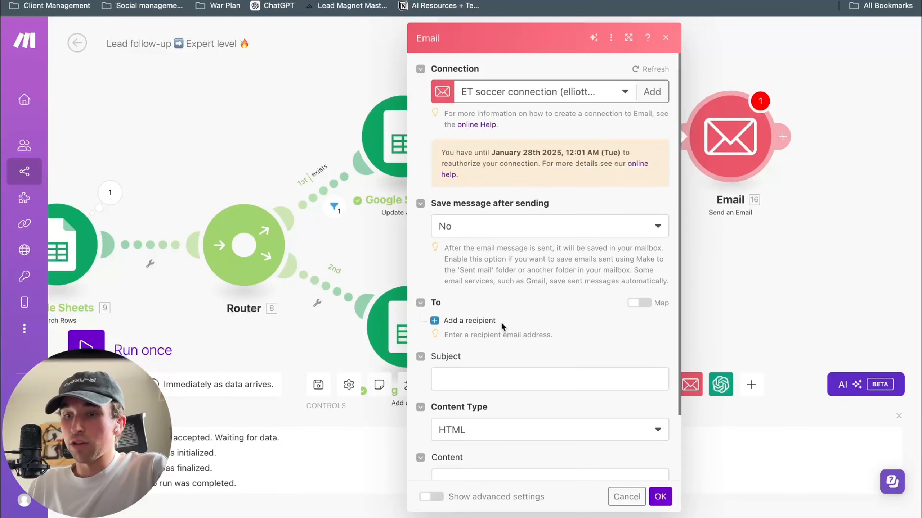
scroll(500, 326, down, 2)
click(486, 401)
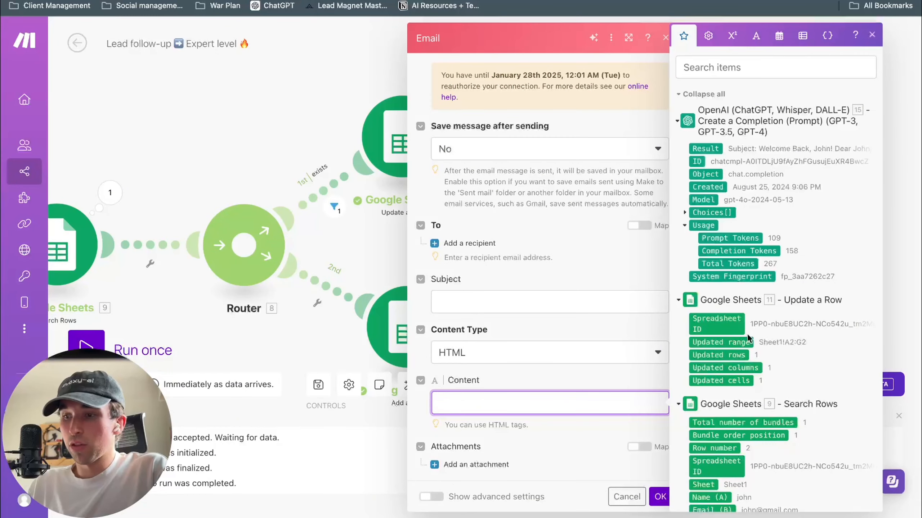
drag(709, 148, 459, 402)
click(677, 380)
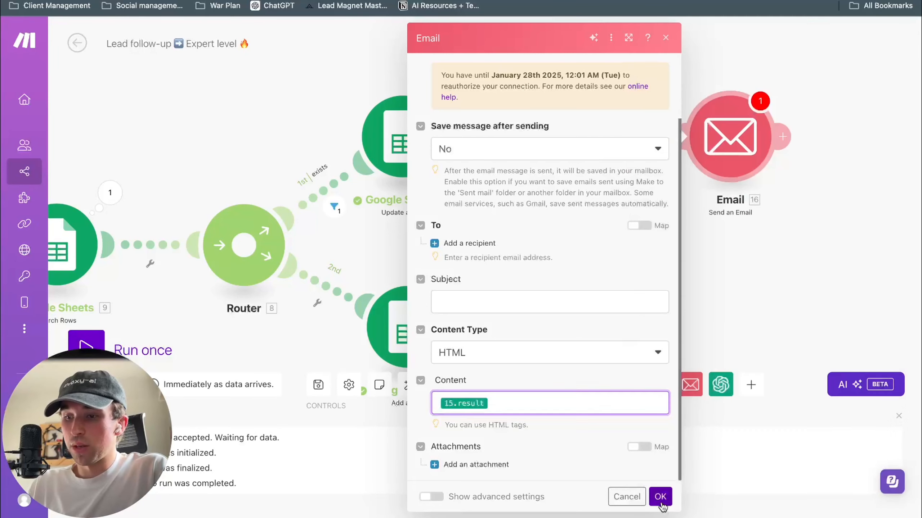
click(665, 38)
Bring up the options for the Router's second route
scroll(707, 163, down, 5)
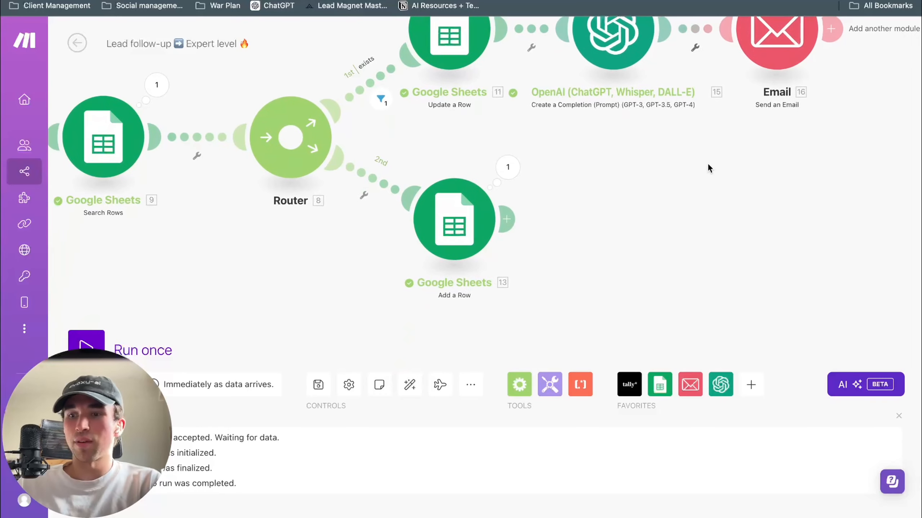
scroll(544, 181, down, 3)
click(402, 176)
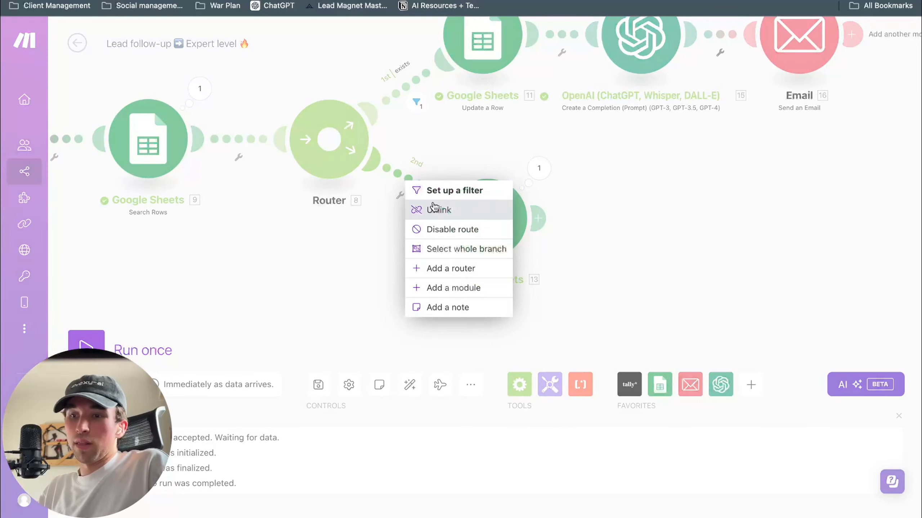
Label the second route's filter 'does not exist'
click(447, 190)
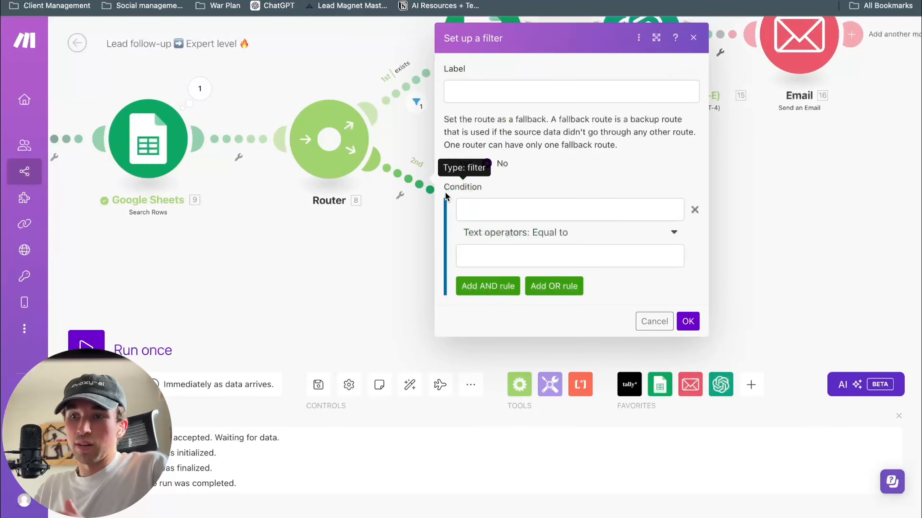
click(510, 95)
text(doe)
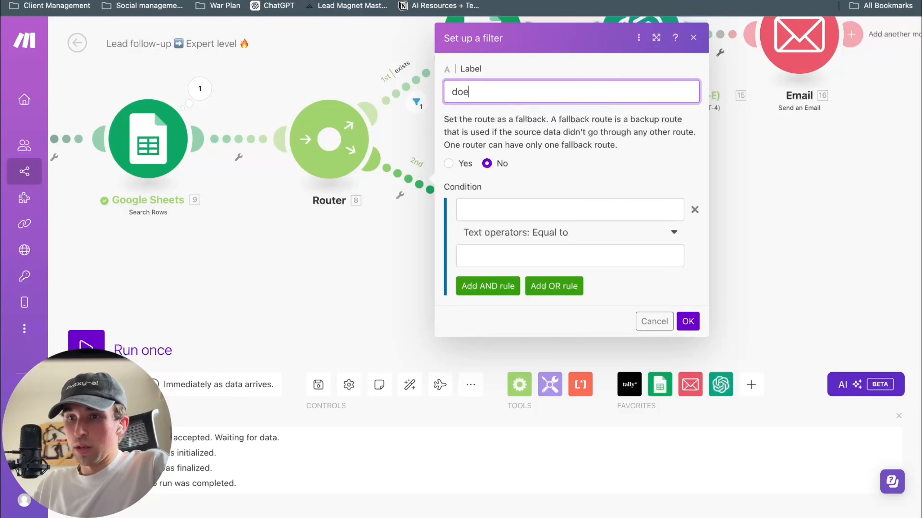
text(s not exist)
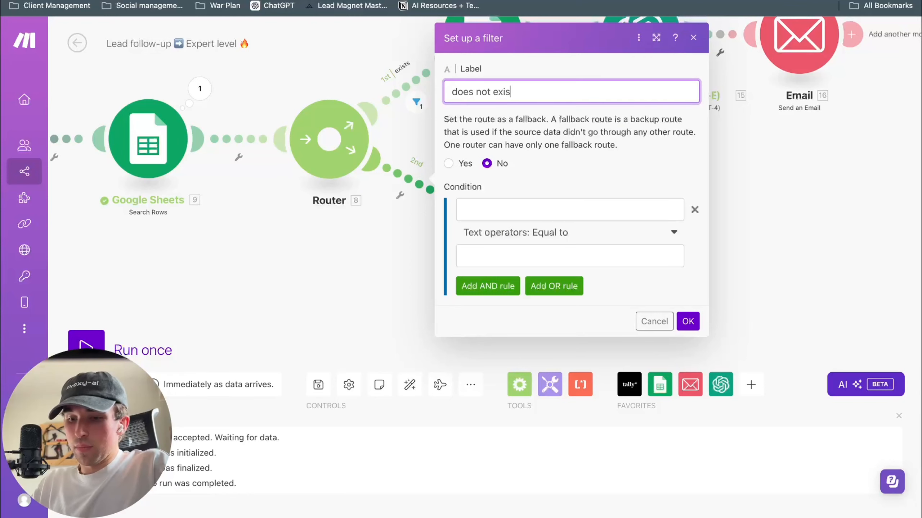
click(688, 321)
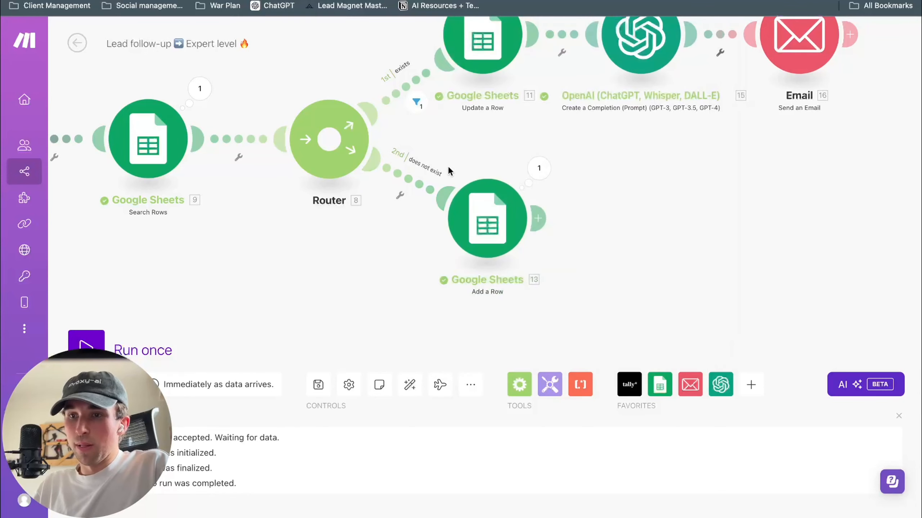
Give the 'does not exist' filter the condition Name (A) Not equal to the Tally name answer
click(405, 181)
click(501, 202)
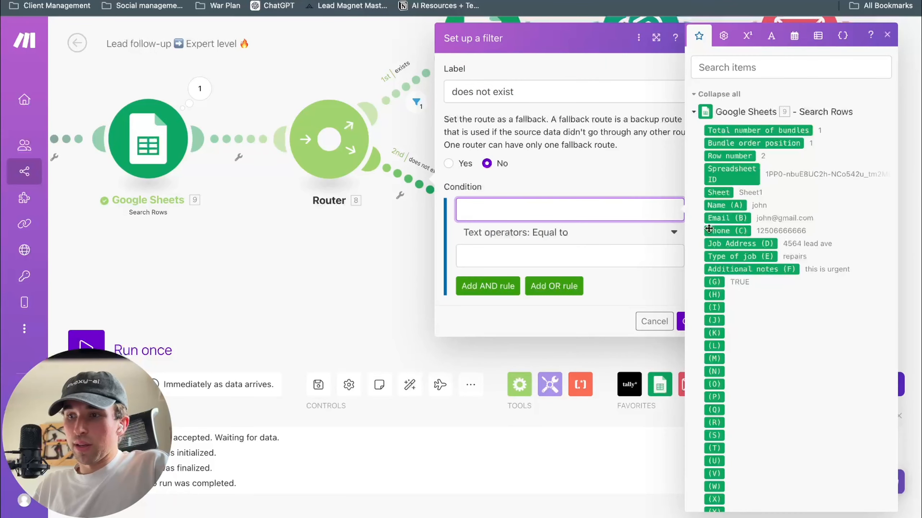
click(713, 206)
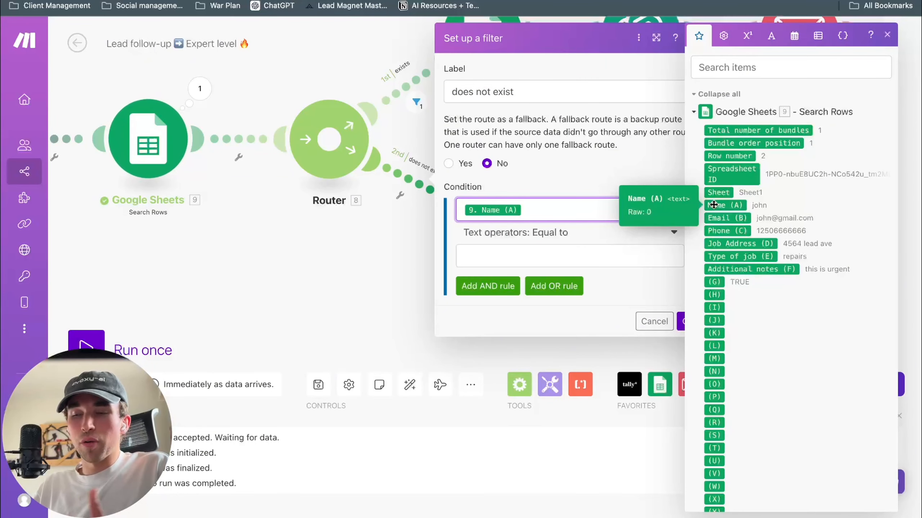
click(577, 233)
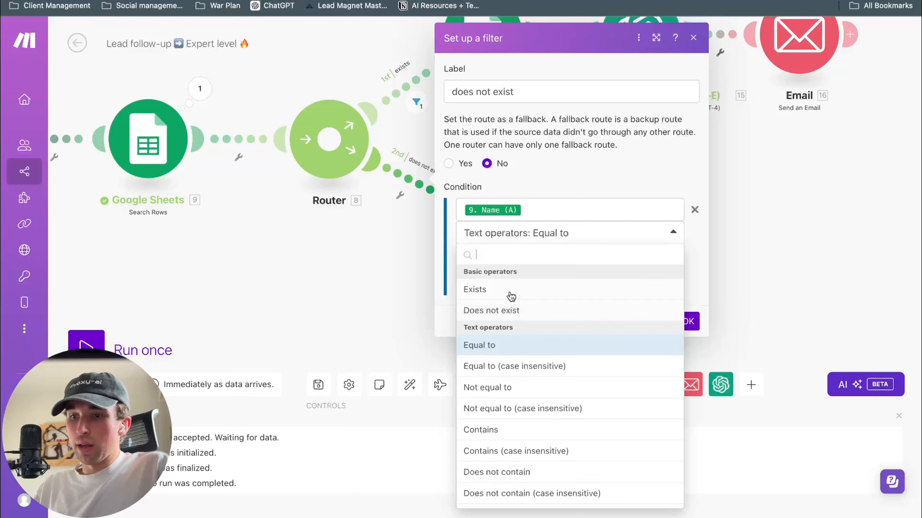
click(520, 315)
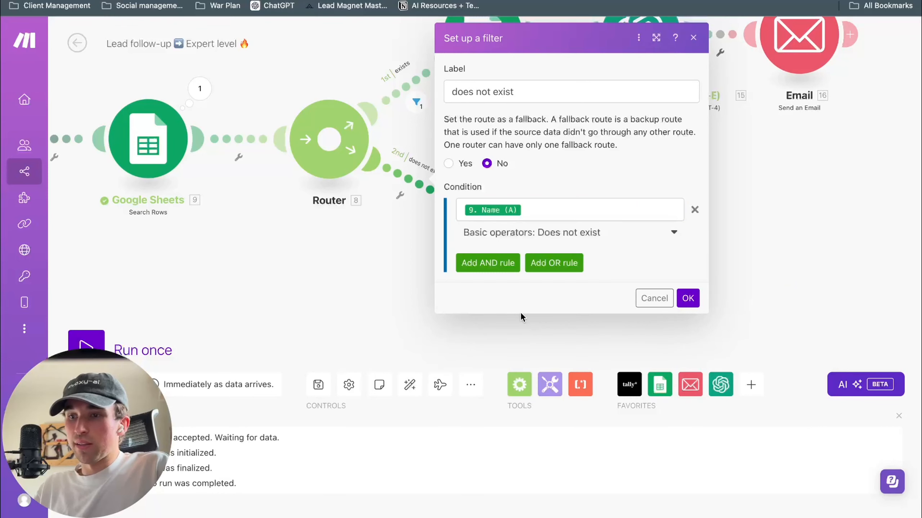
click(550, 233)
scroll(520, 392, down, 1)
click(526, 376)
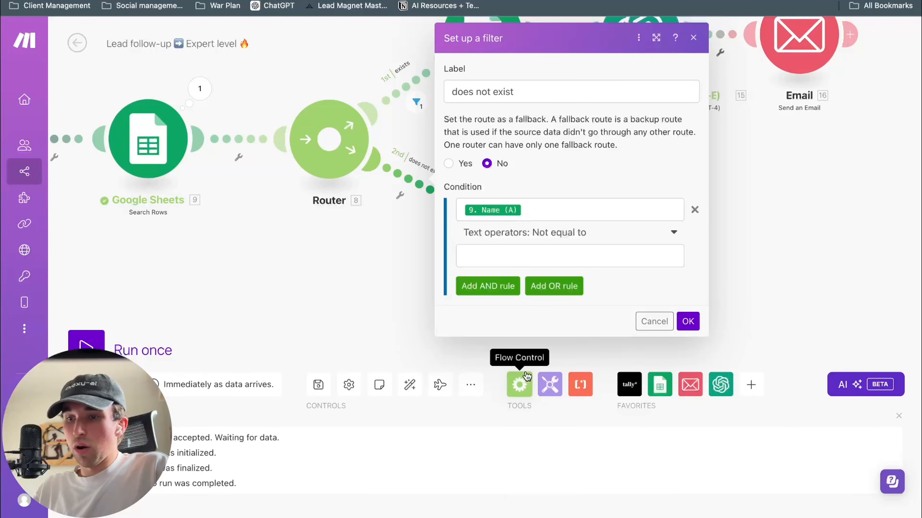
click(524, 256)
scroll(756, 363, down, 20)
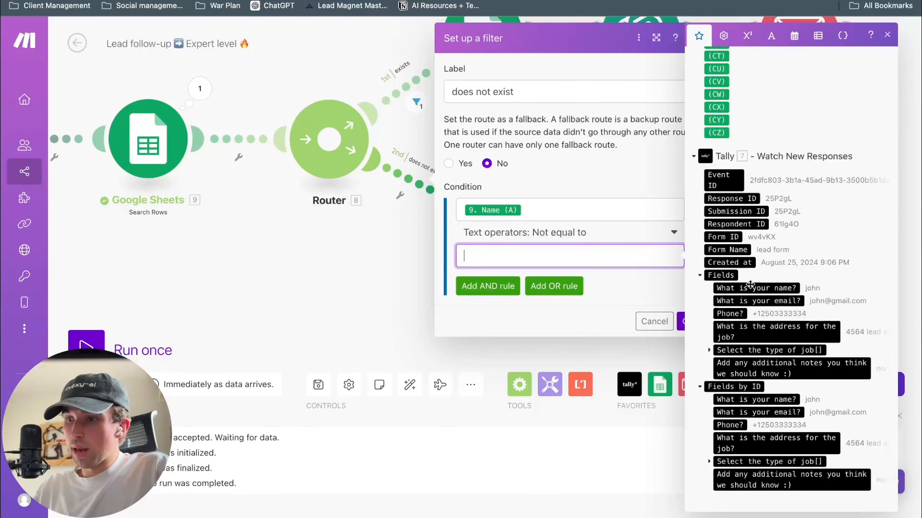
click(751, 287)
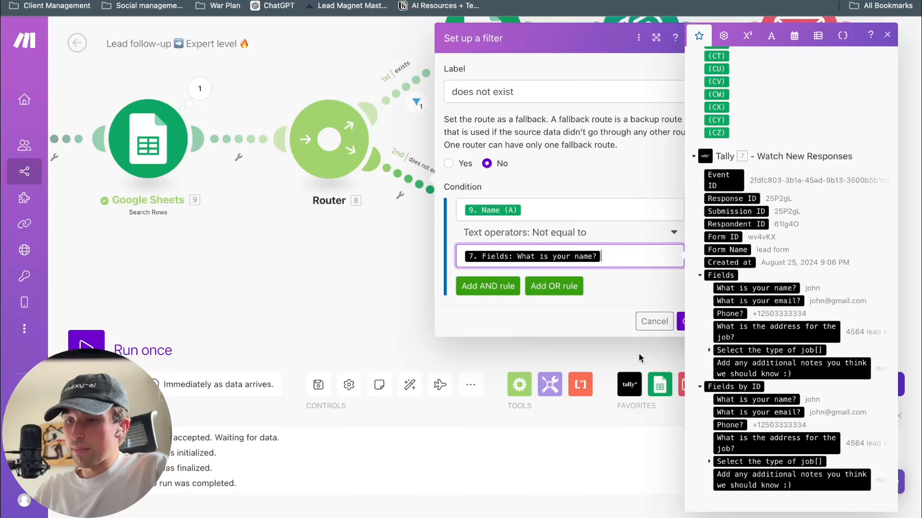
click(682, 321)
Confirm the first route's 'exists' filter and save the scenario despite the empty-field warning
click(405, 89)
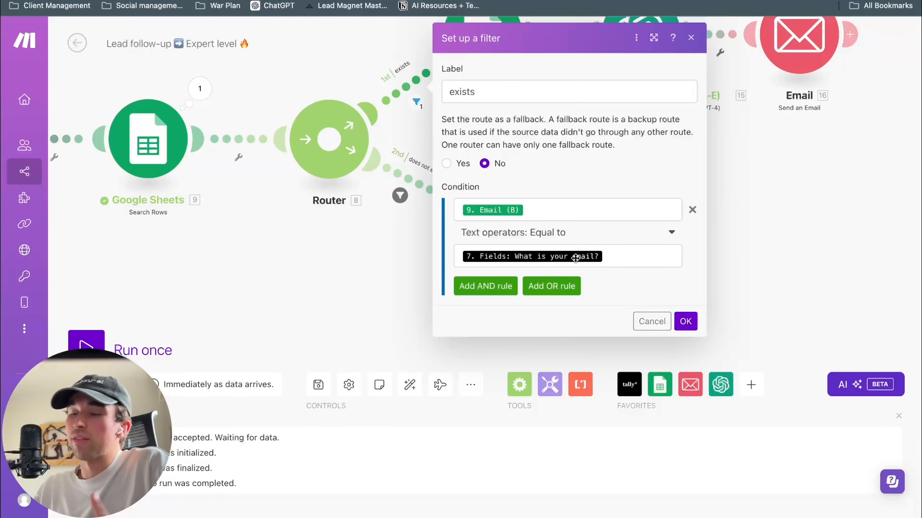
click(685, 321)
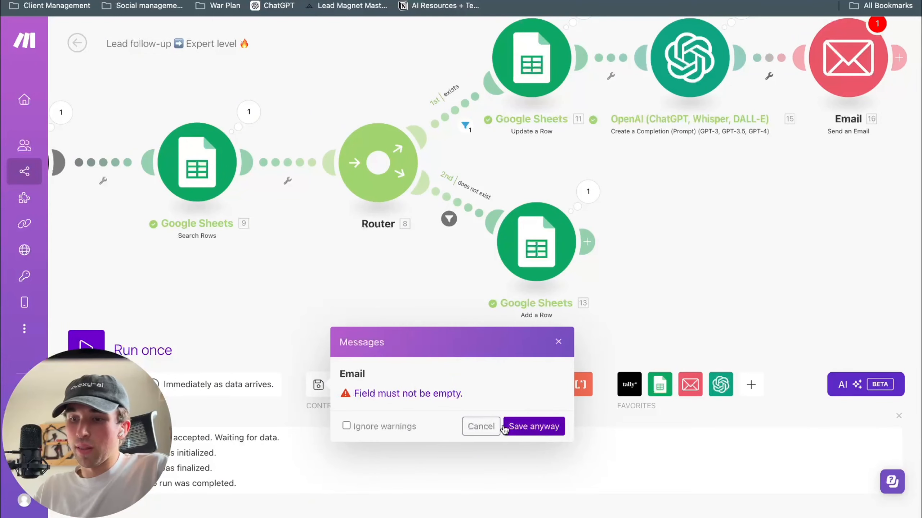
click(506, 427)
drag(428, 340, 321, 357)
scroll(596, 304, down, 3)
drag(609, 264, 648, 265)
scroll(649, 265, down, 2)
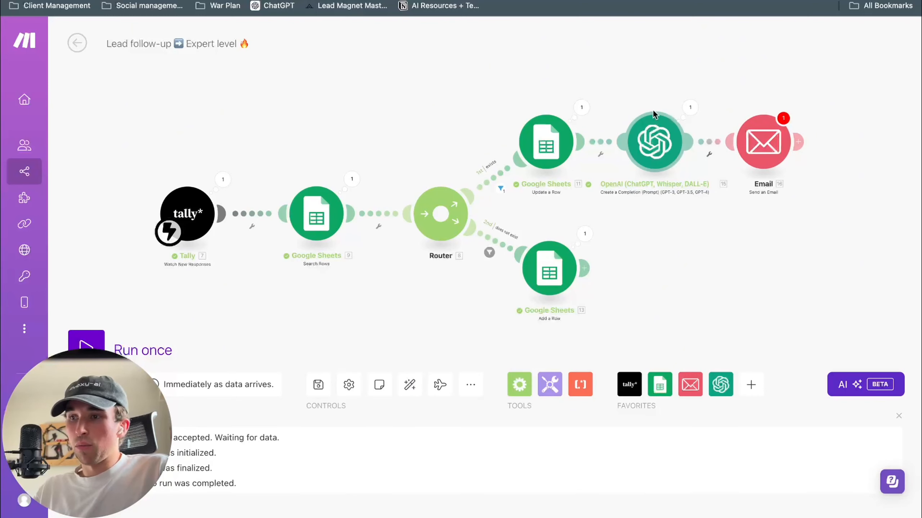
Copy the OpenAI and Email modules and place the copies after Add a Row
drag(630, 96, 806, 190)
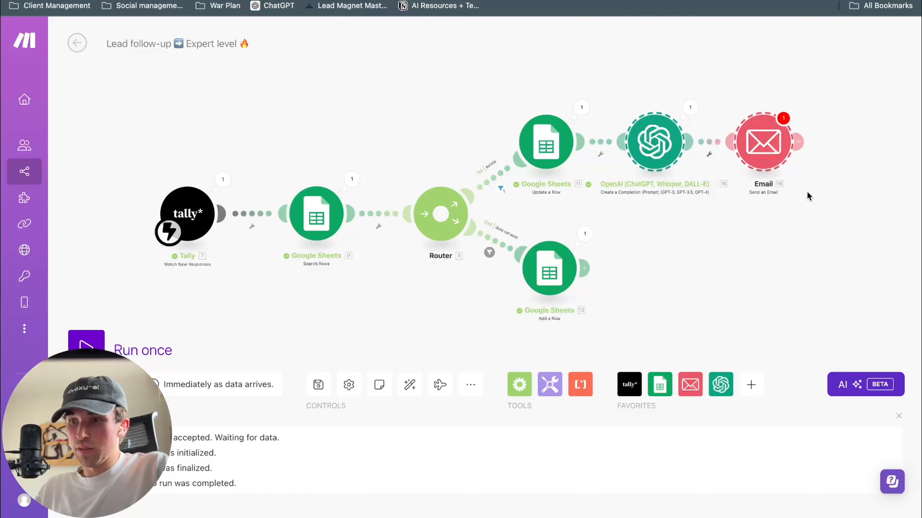
key(super+c)
key(super+v)
drag(642, 337, 709, 336)
scroll(748, 287, down, 2)
drag(748, 287, 621, 183)
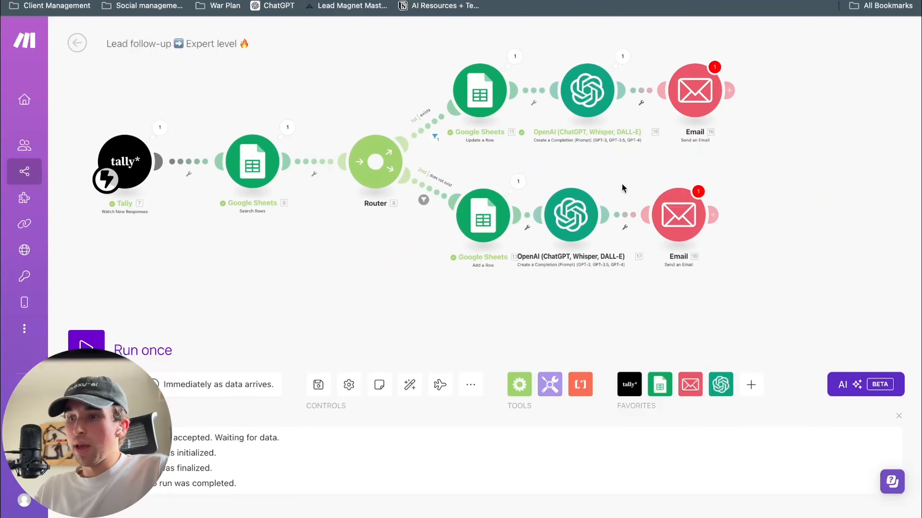
drag(568, 216, 581, 215)
Delete the returning-customer clause from the copied OpenAI prompt, ending it with a period
click(582, 217)
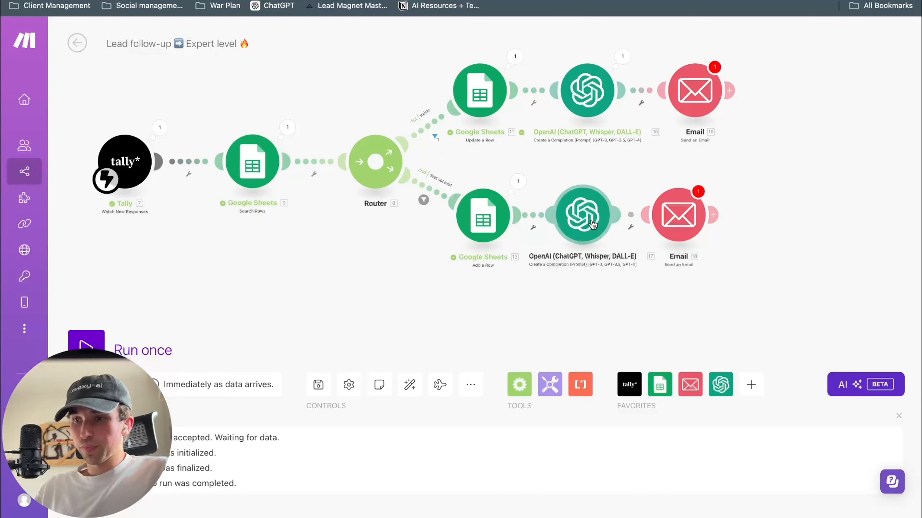
scroll(685, 255, down, 4)
click(778, 254)
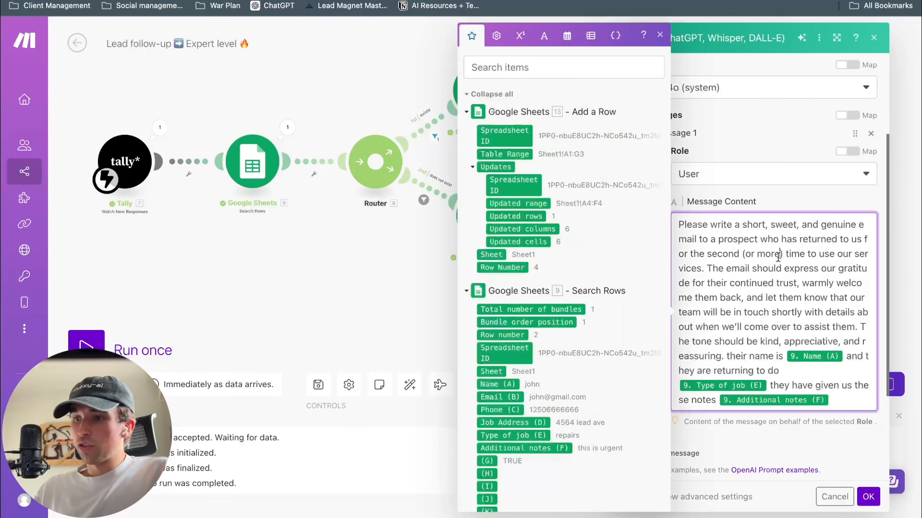
drag(758, 240, 704, 273)
key(BackSpace)
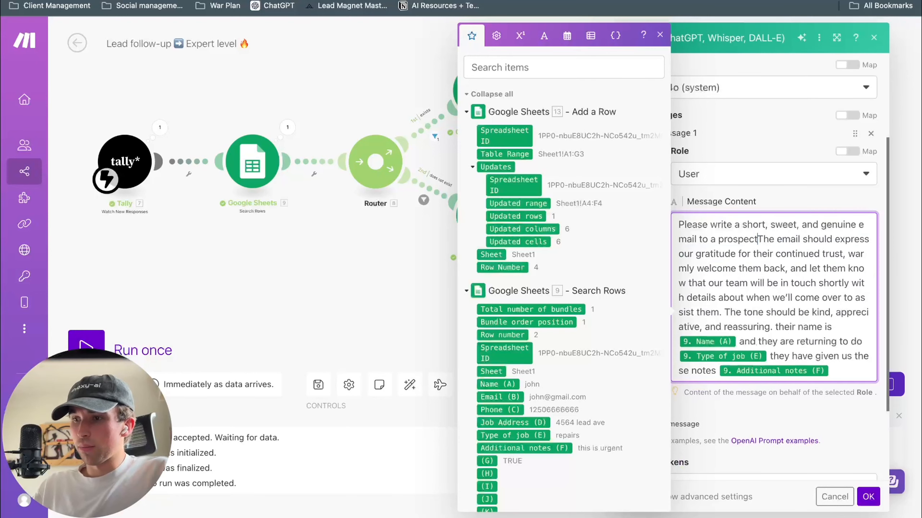
text(.)
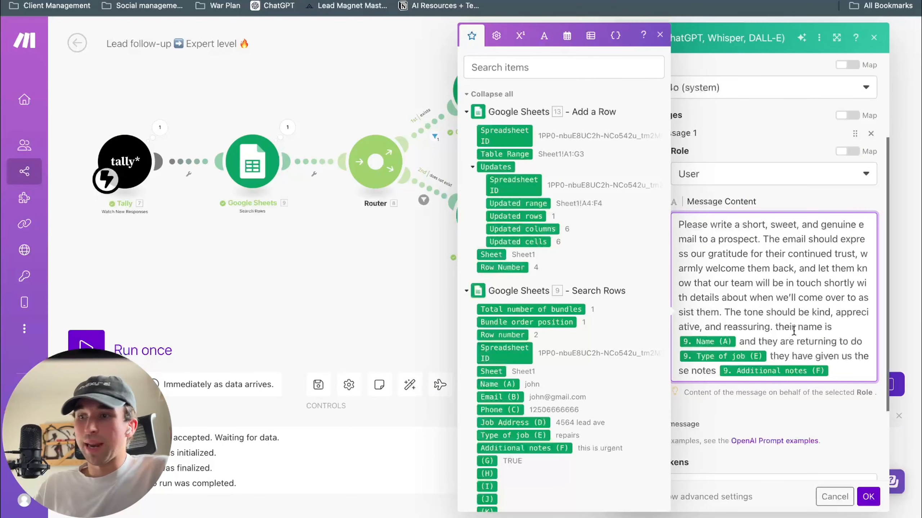
scroll(758, 281, down, 2)
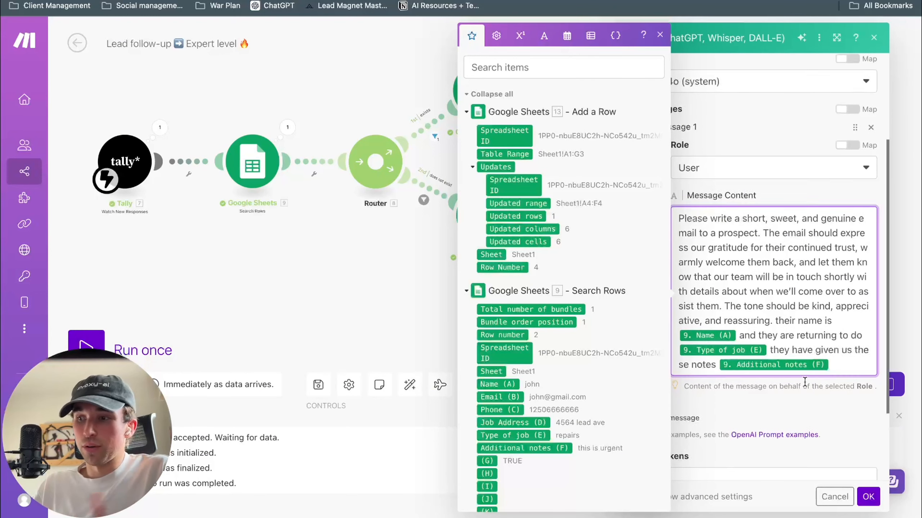
click(868, 498)
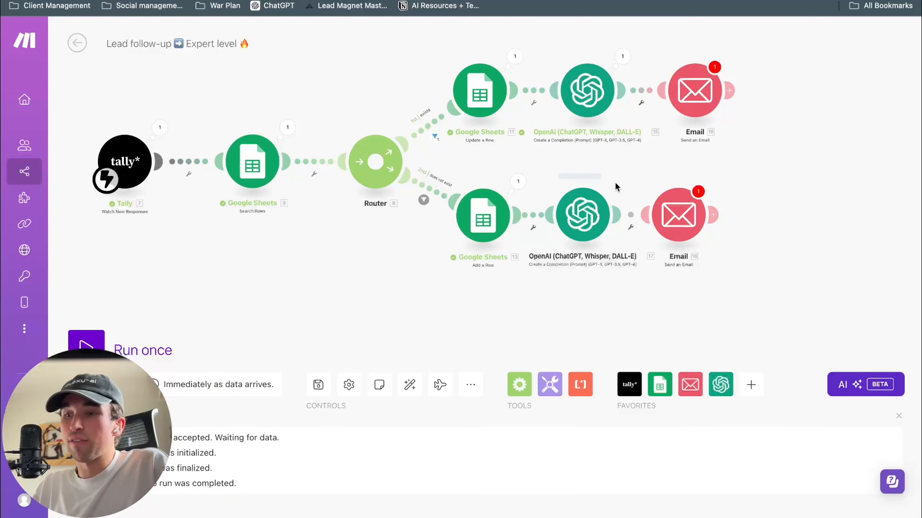
Shift the lower OpenAI and Email modules right and add a third, empty route off the Router
mouse_move(581, 213)
mouse_down()
mouse_move(609, 210)
mouse_move(592, 213)
mouse_up()
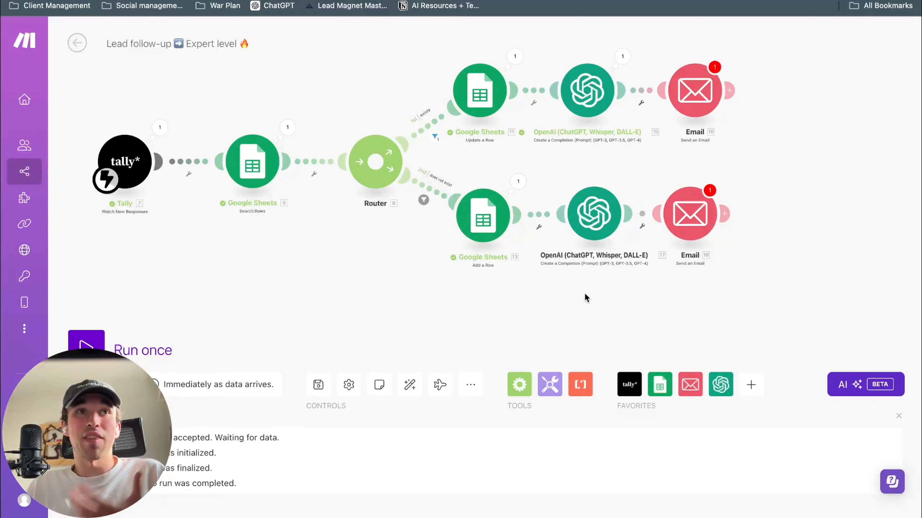
drag(685, 226, 704, 227)
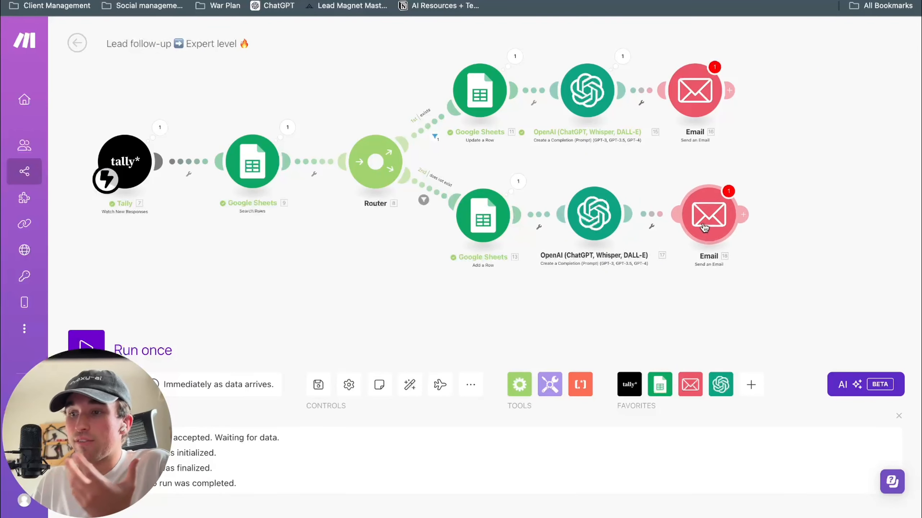
click(381, 168)
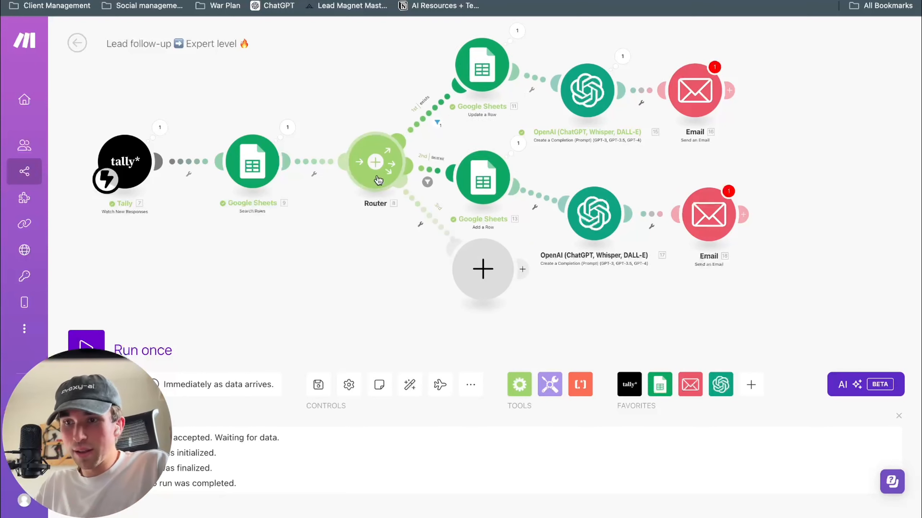
click(481, 280)
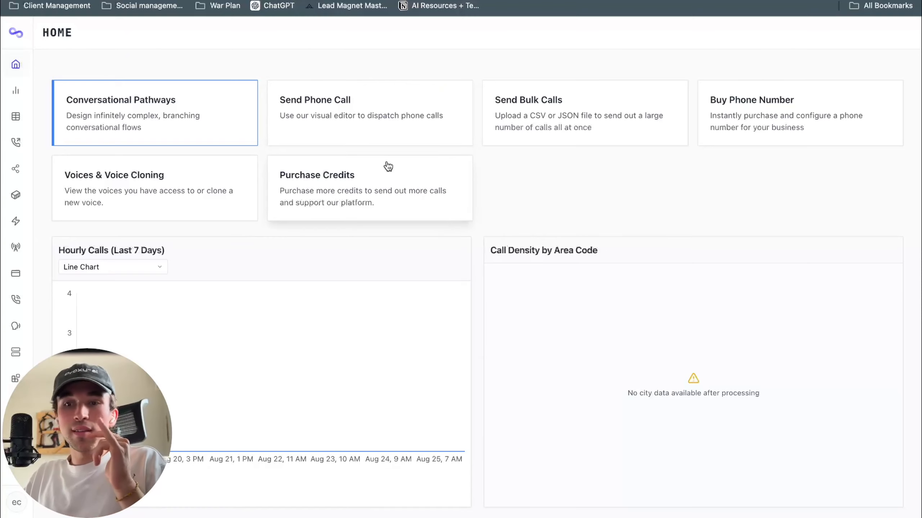
Go to Bland AI's Send Phone Call page from the home dashboard
click(307, 141)
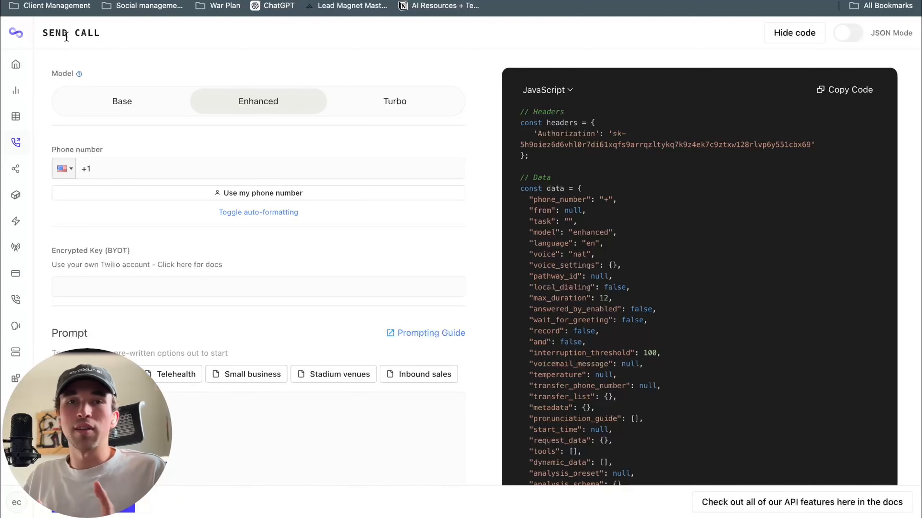
scroll(407, 161, down, 2)
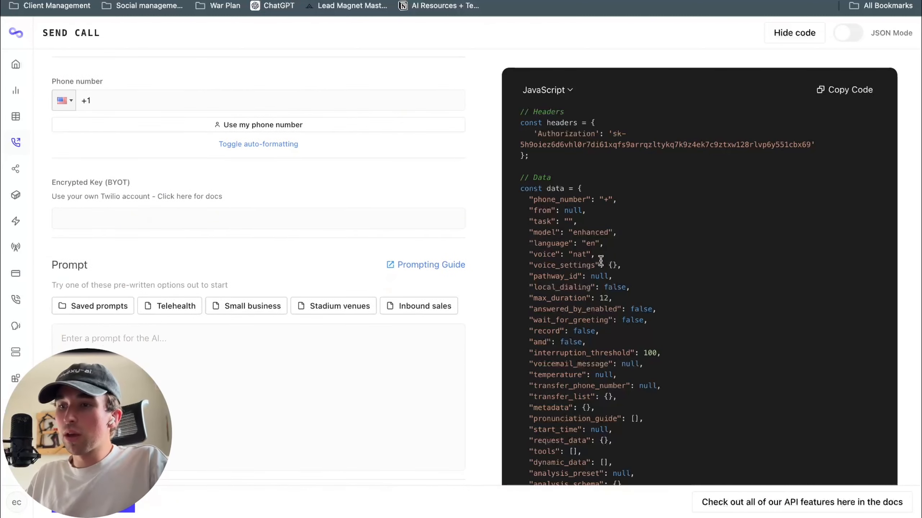
click(560, 89)
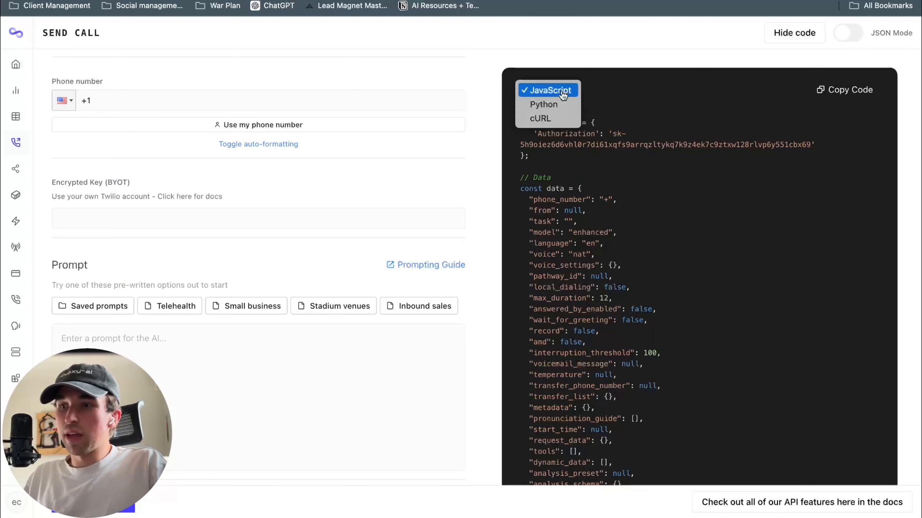
click(556, 117)
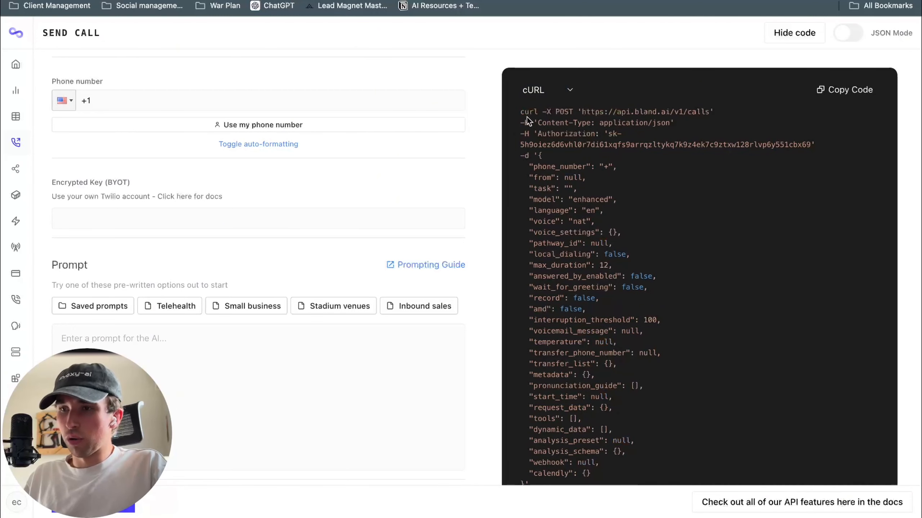
scroll(581, 149, down, 1)
scroll(599, 283, up, 2)
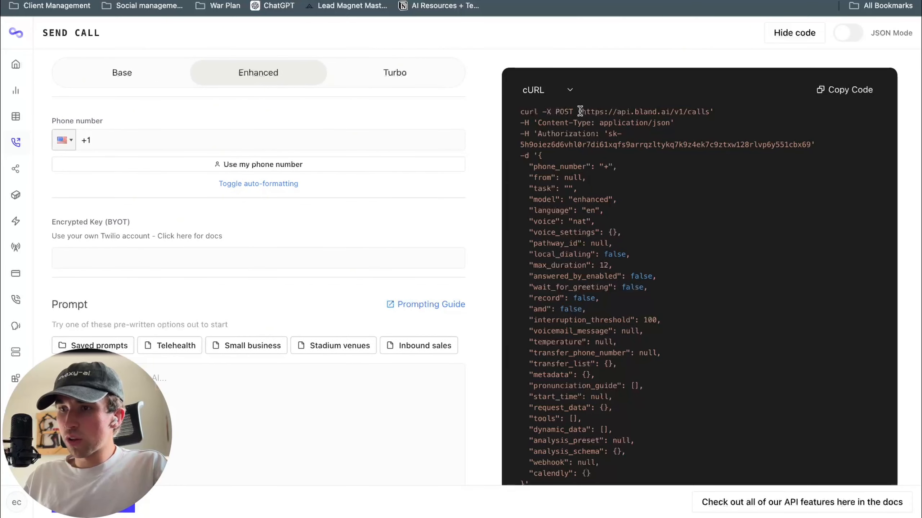
drag(580, 111, 709, 114)
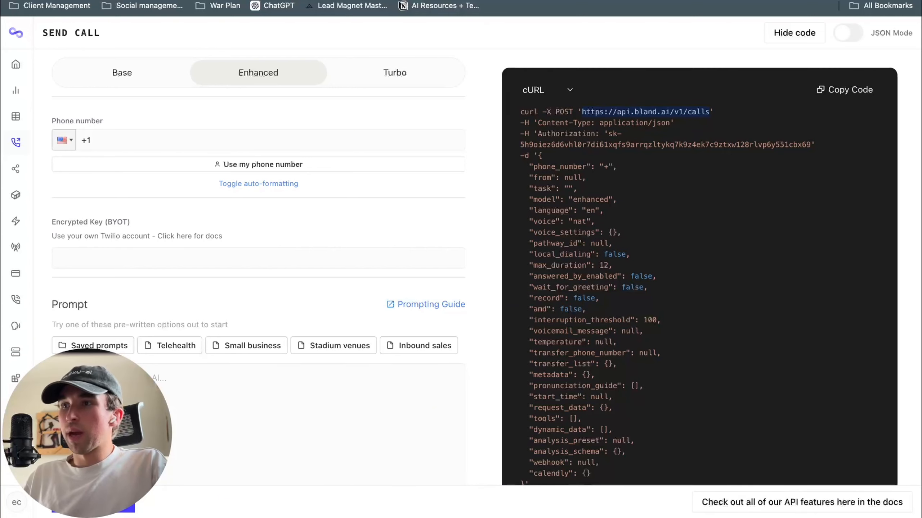
click(638, 1)
key(super+v)
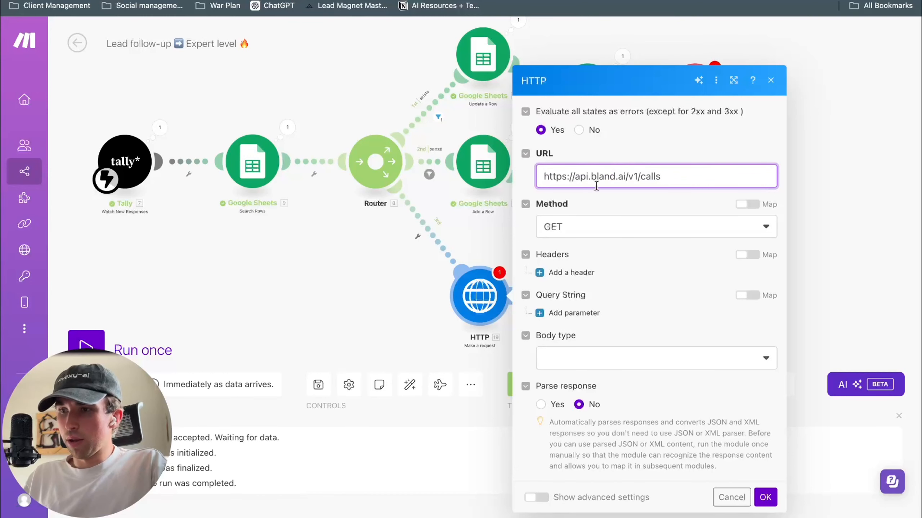
Set the HTTP request method to POST with a Raw body of content type JSON (application/json)
click(603, 231)
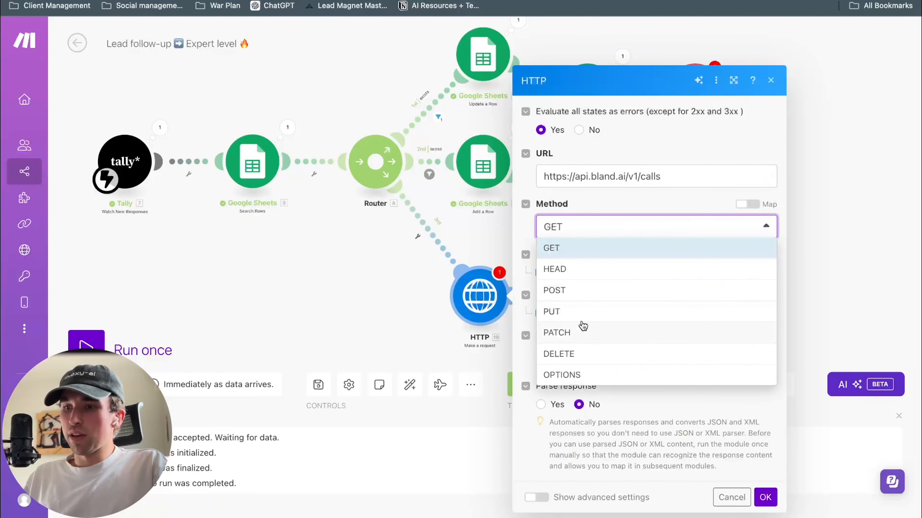
click(554, 291)
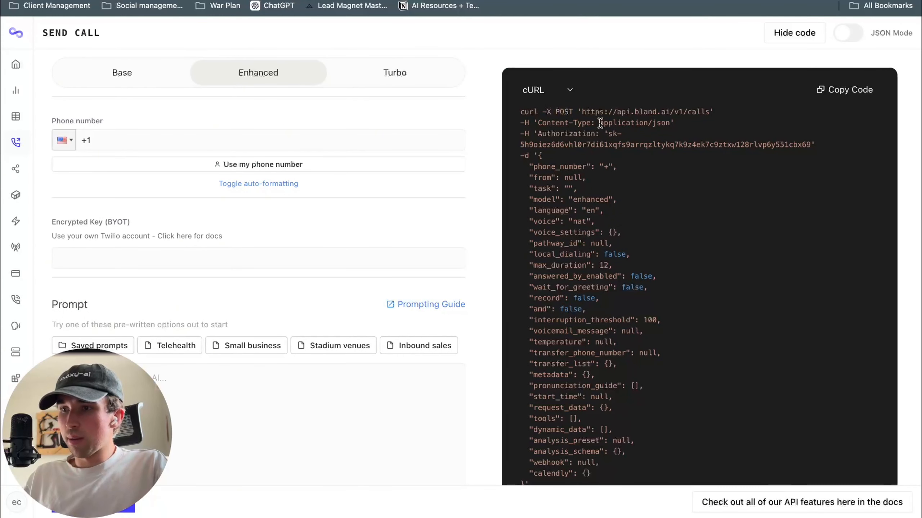
drag(599, 124, 670, 124)
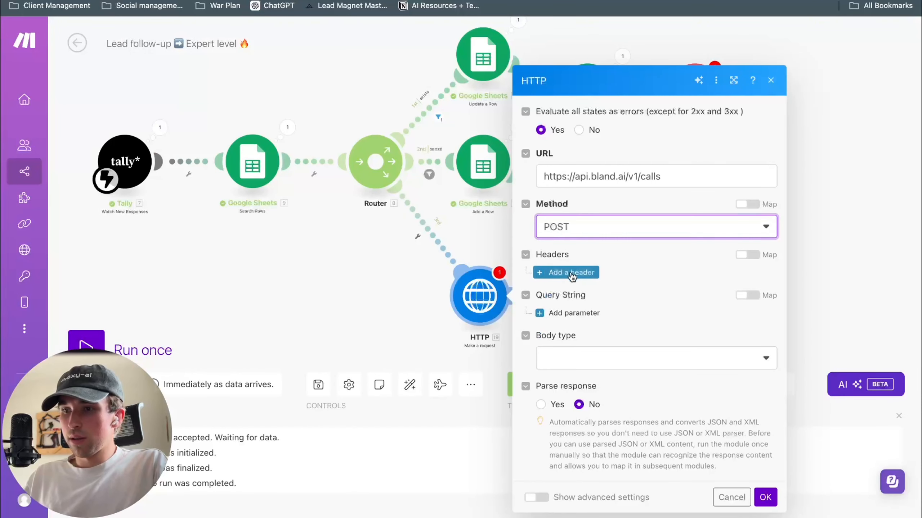
click(613, 359)
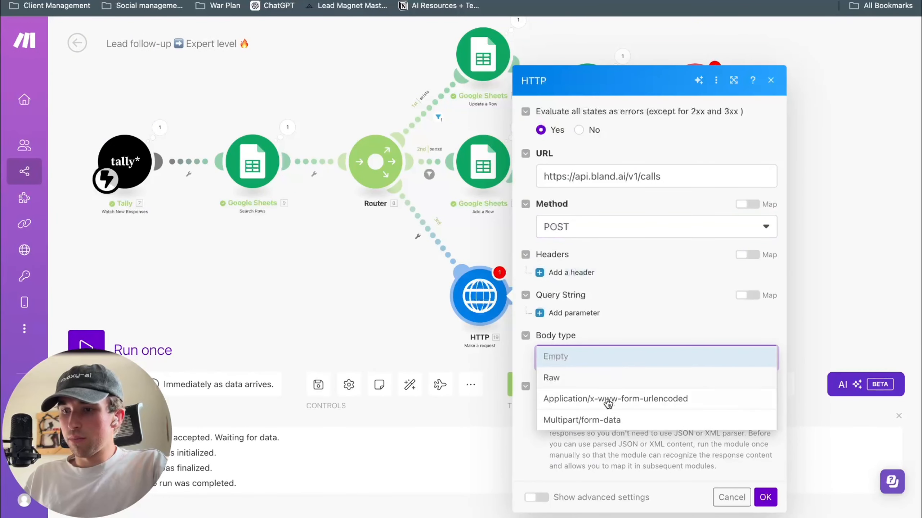
click(644, 378)
click(631, 376)
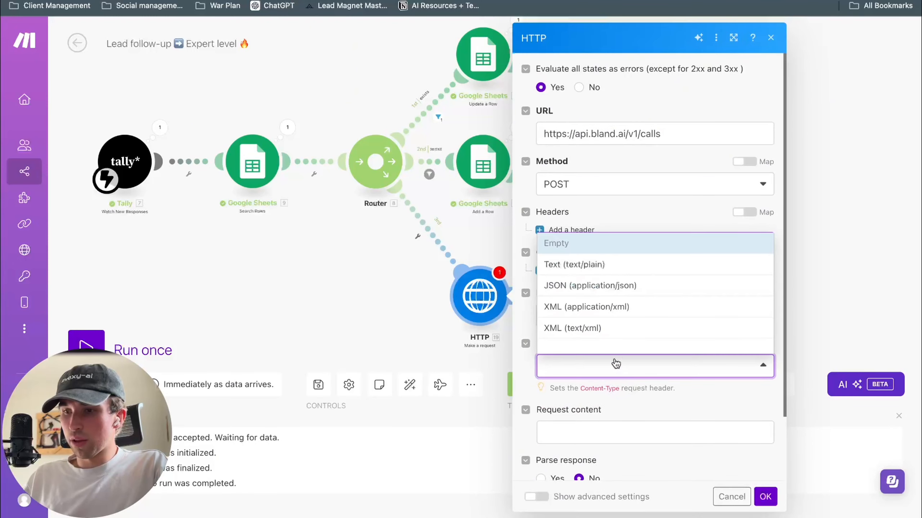
click(627, 287)
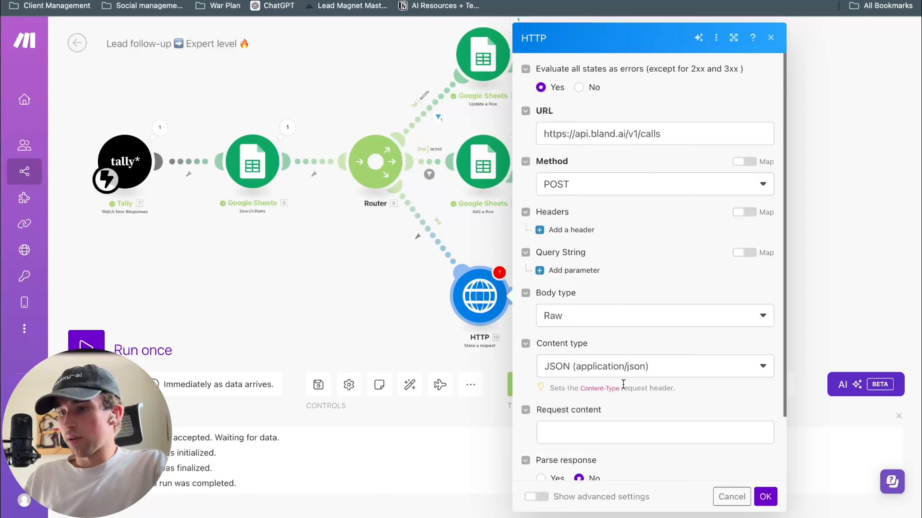
scroll(623, 384, down, 2)
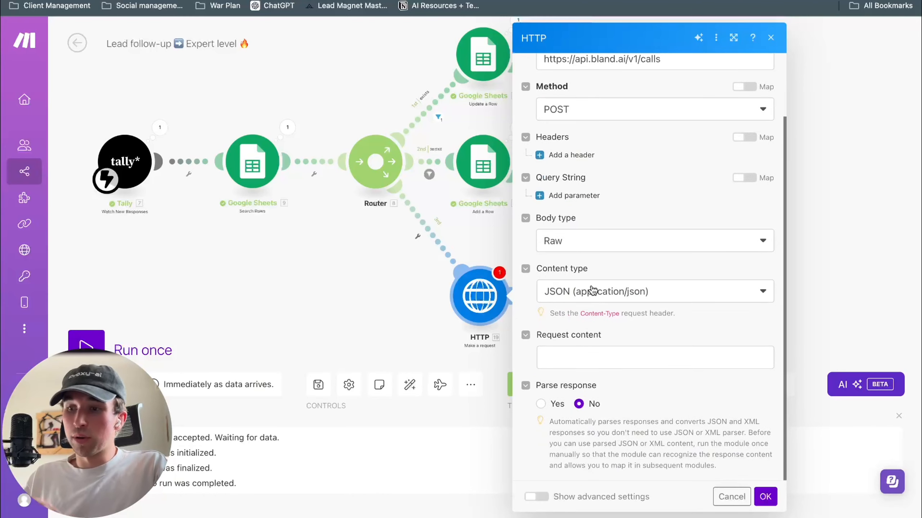
Leave the request content empty, closing the mapping list without adding anything
click(603, 360)
click(633, 332)
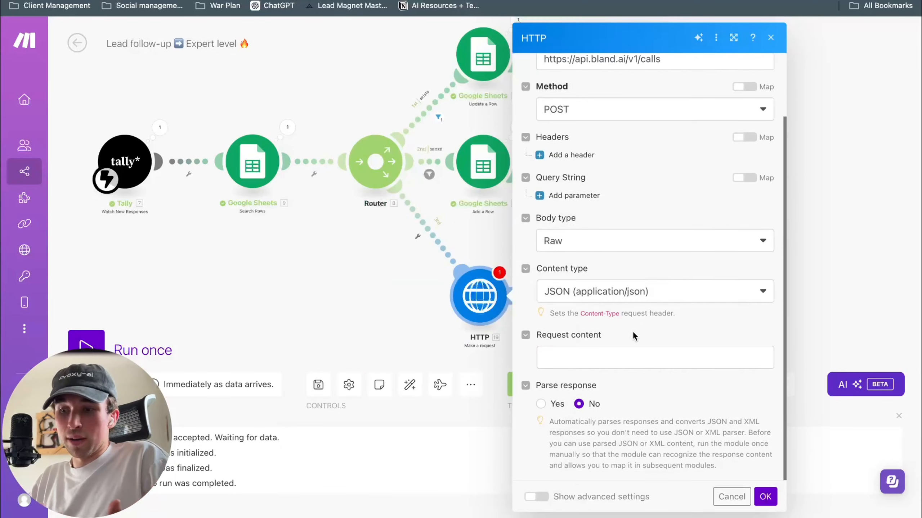
click(622, 359)
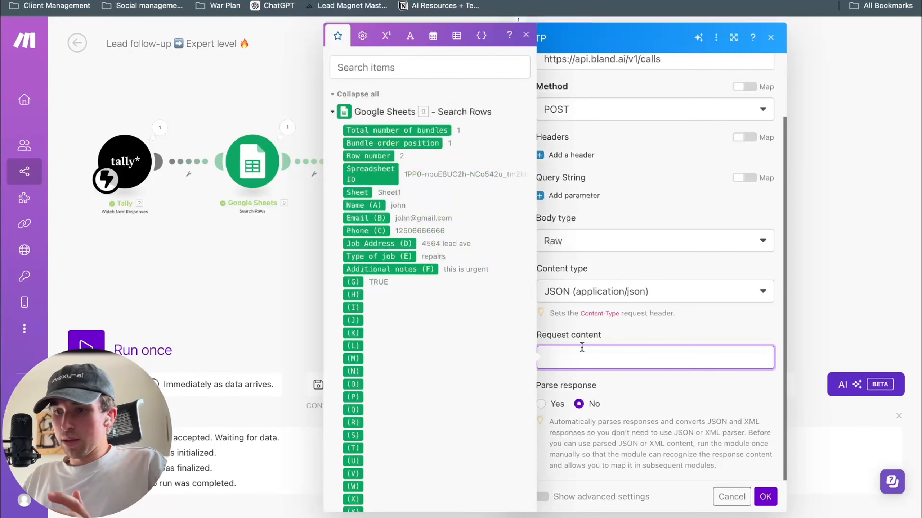
click(637, 333)
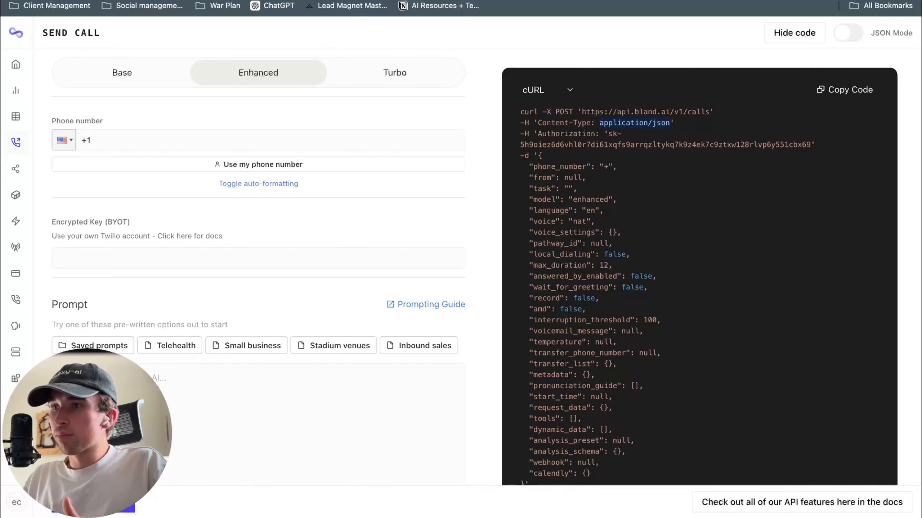
Copy the API key from Bland's example request and return to the Make HTTP module
click(539, 145)
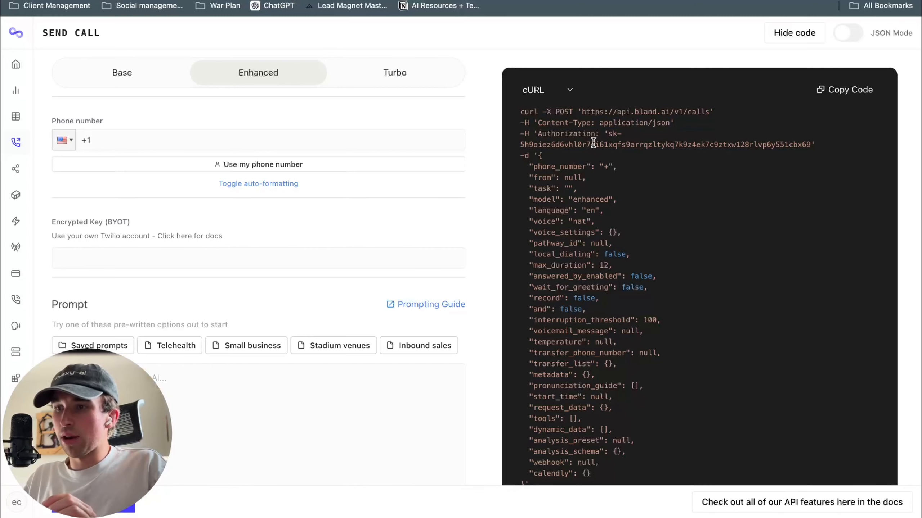
drag(608, 134, 809, 148)
key(super+c)
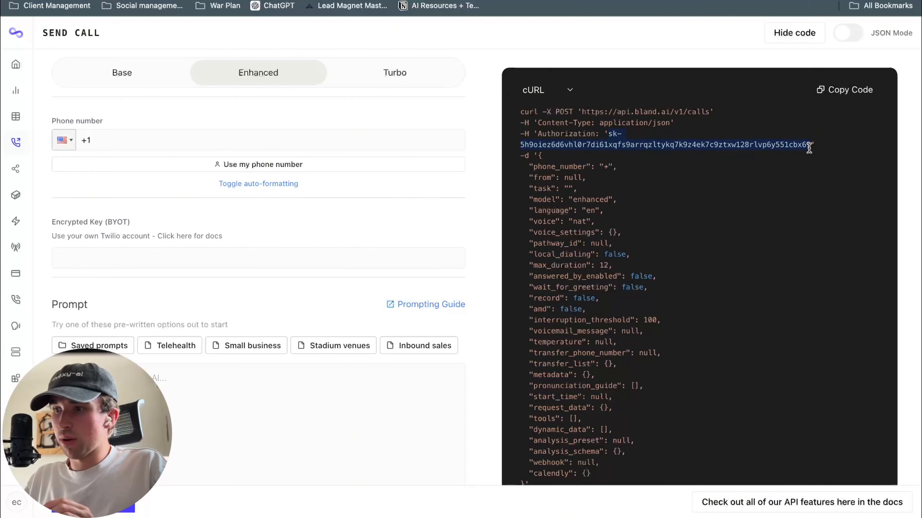
click(791, 203)
key(ctrl+shift+Tab)
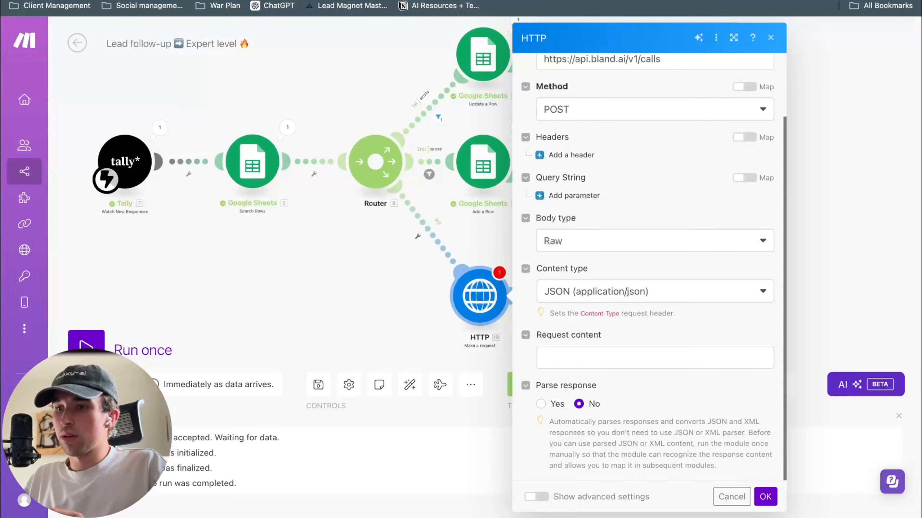
click(568, 366)
click(580, 339)
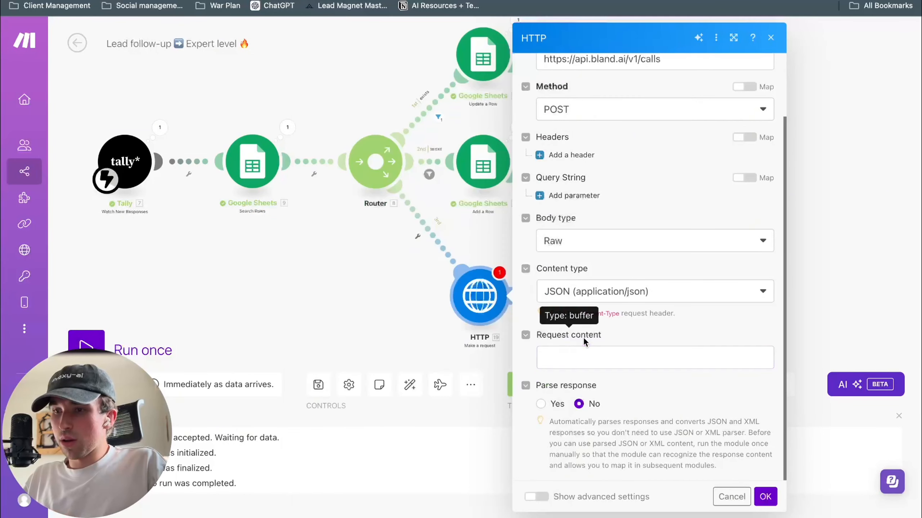
Add an Authorization header holding the Bland API key, then add a second empty header
click(562, 156)
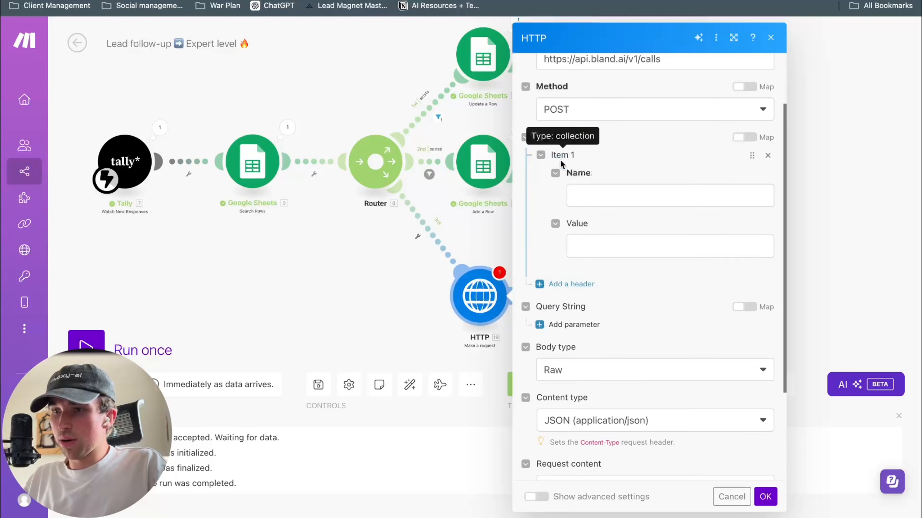
click(585, 200)
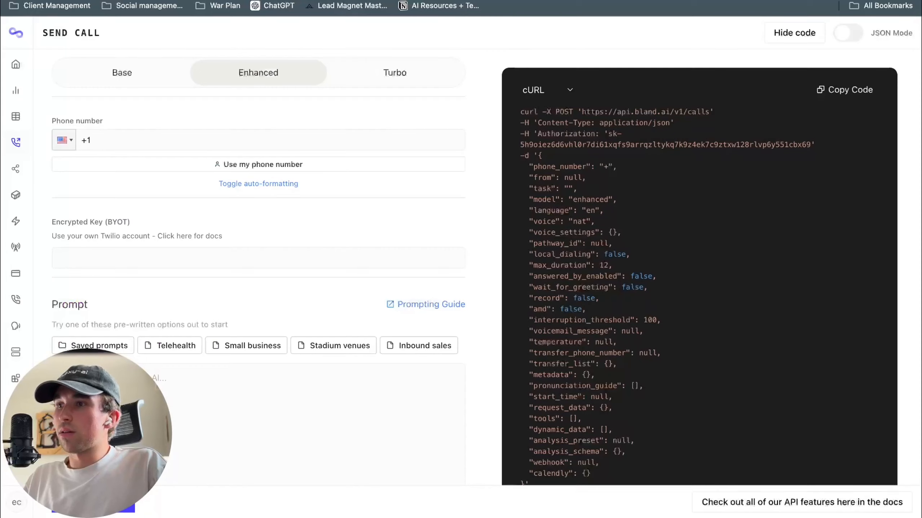
double_click(582, 134)
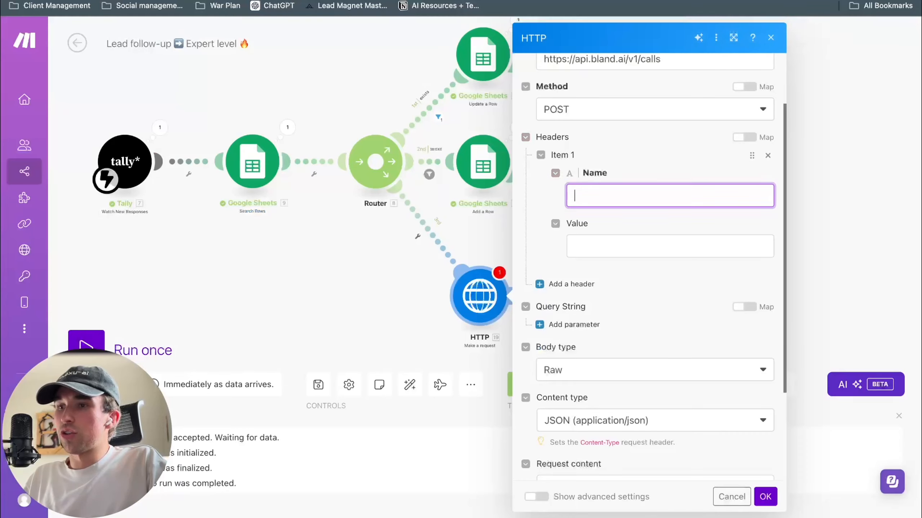
text(Authorization)
click(637, 249)
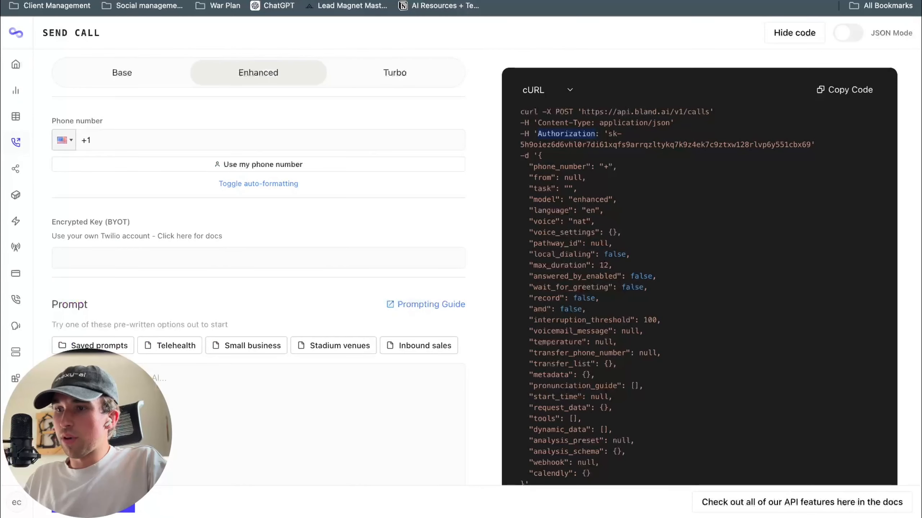
click(600, 142)
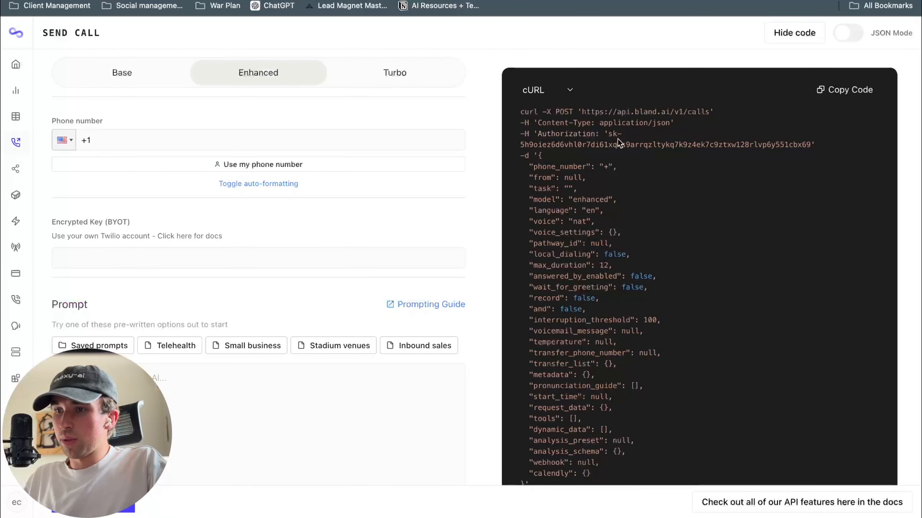
drag(607, 135, 811, 147)
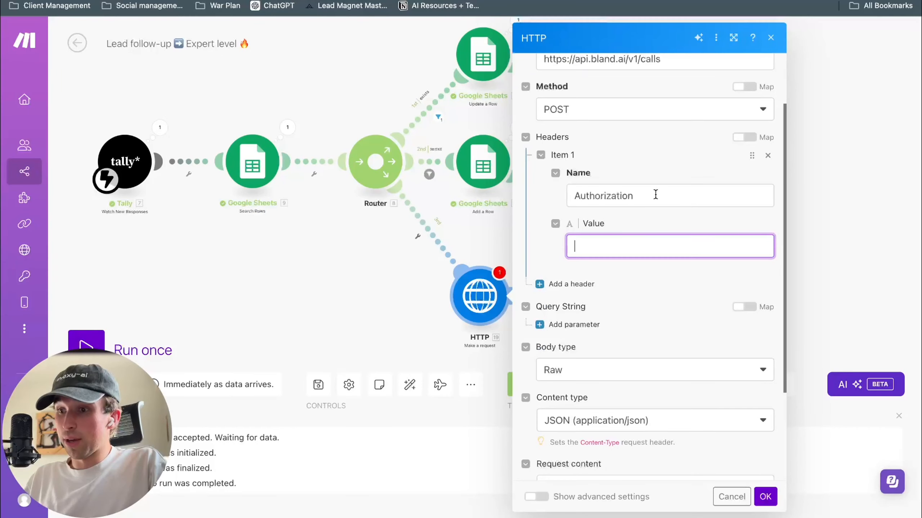
key(super+v)
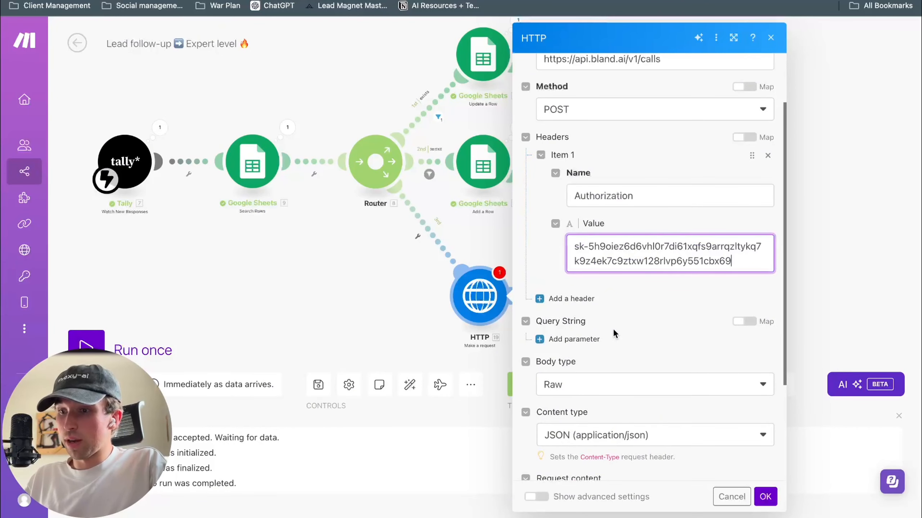
scroll(613, 329, down, 1)
click(657, 290)
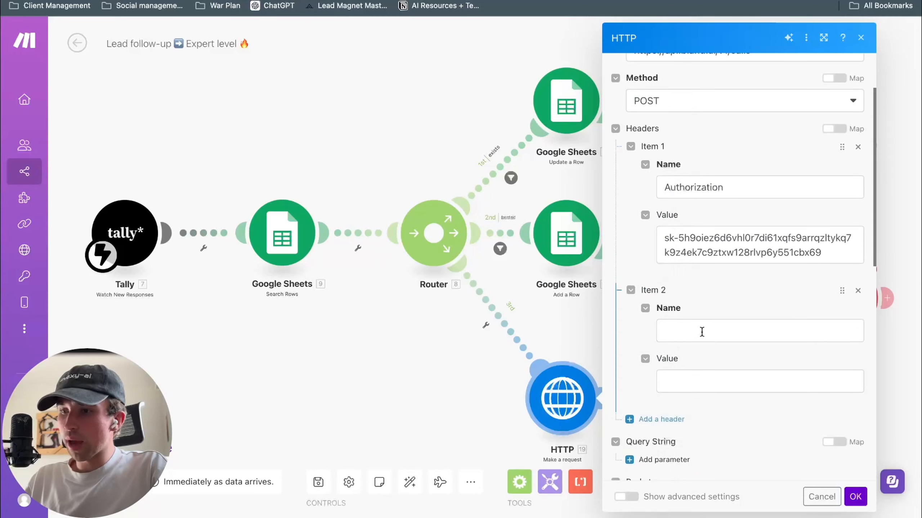
click(702, 332)
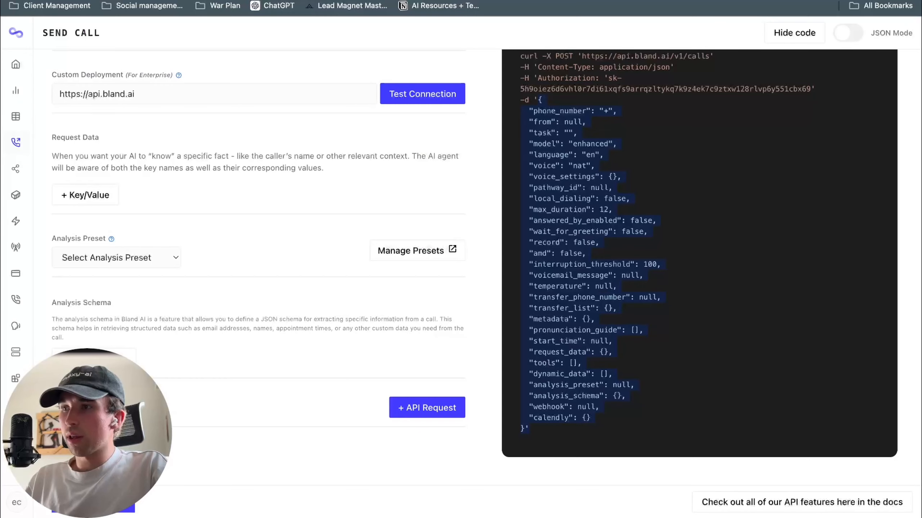
Fill the second header with name Content-Type and value application/json, copied from Bland's example
scroll(682, 224, up, 10)
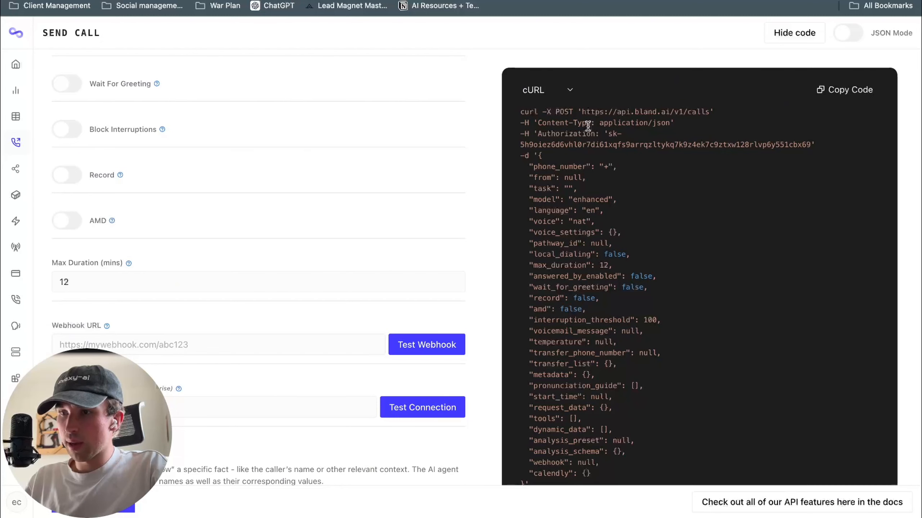
drag(581, 124, 539, 123)
key(super+c)
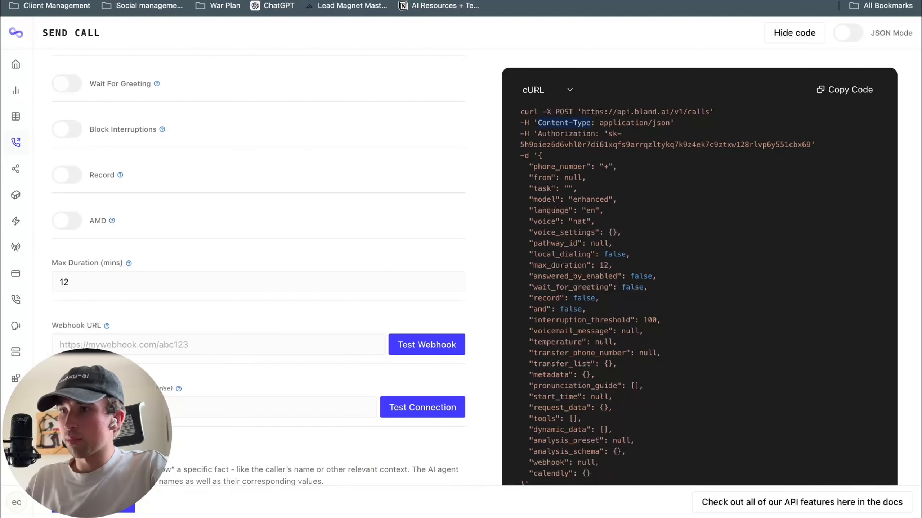
key(ctrl+Tab)
key(super+v)
click(734, 391)
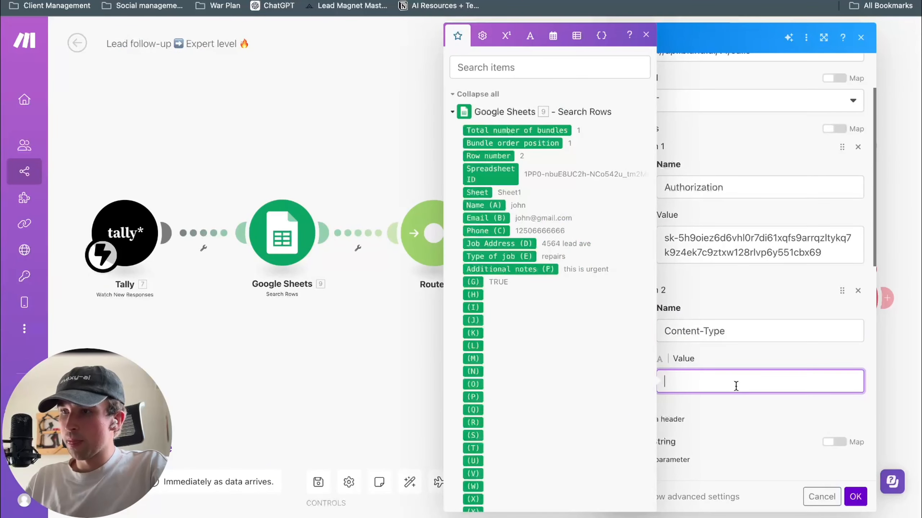
key(ctrl+shift+Tab)
click(630, 121)
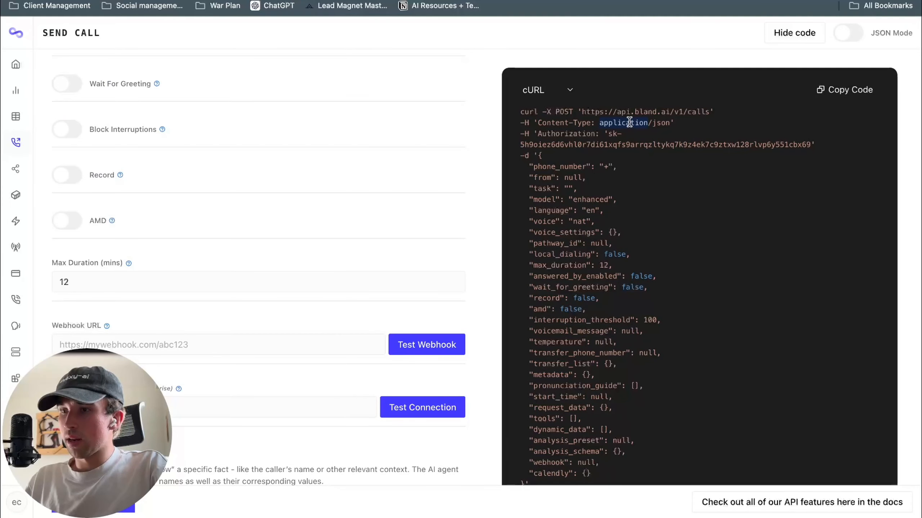
drag(671, 123, 602, 123)
key(super+c)
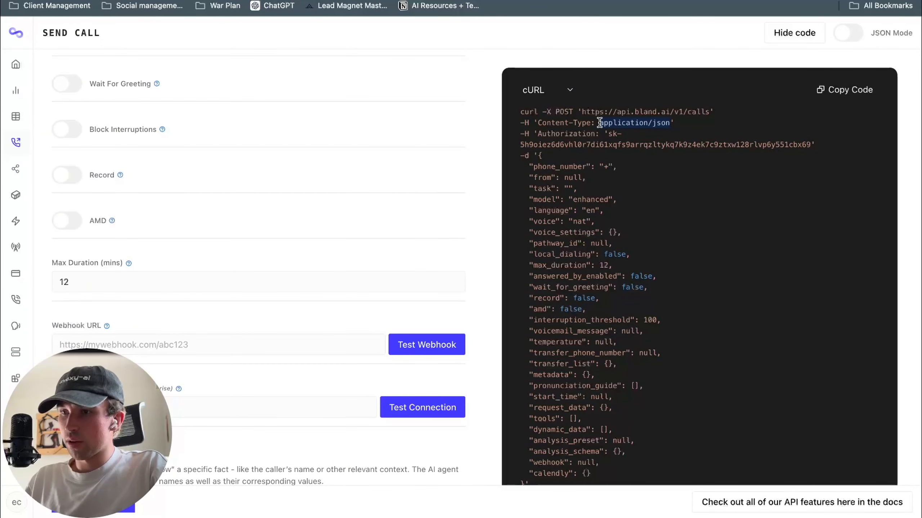
key(ctrl+Tab)
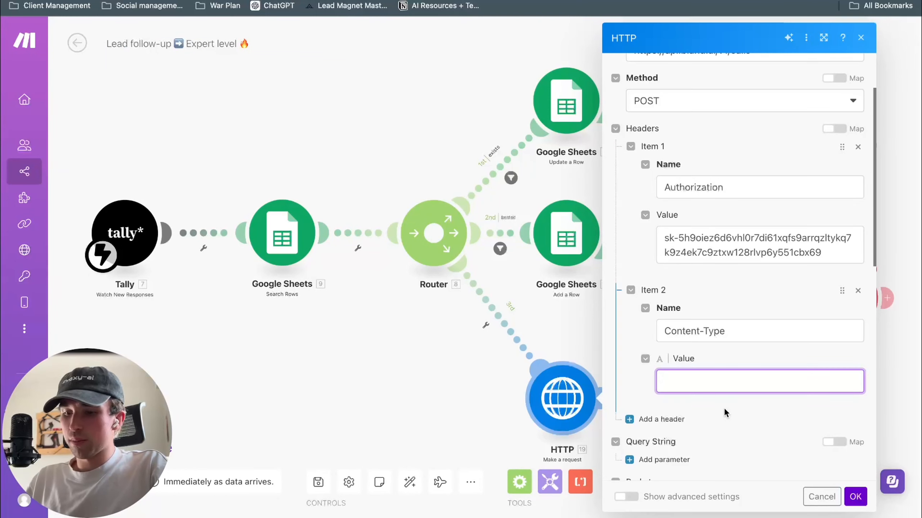
key(super+v)
scroll(745, 412, down, 7)
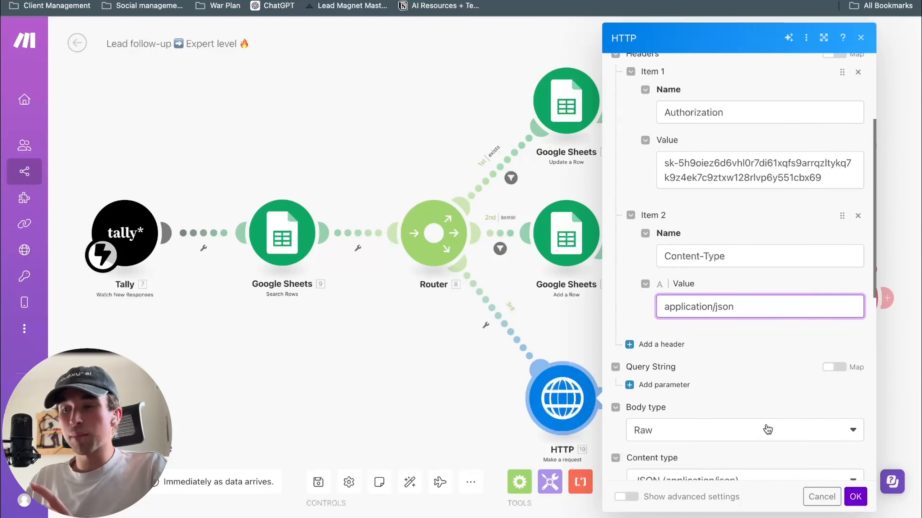
scroll(766, 424, up, 4)
scroll(740, 175, down, 5)
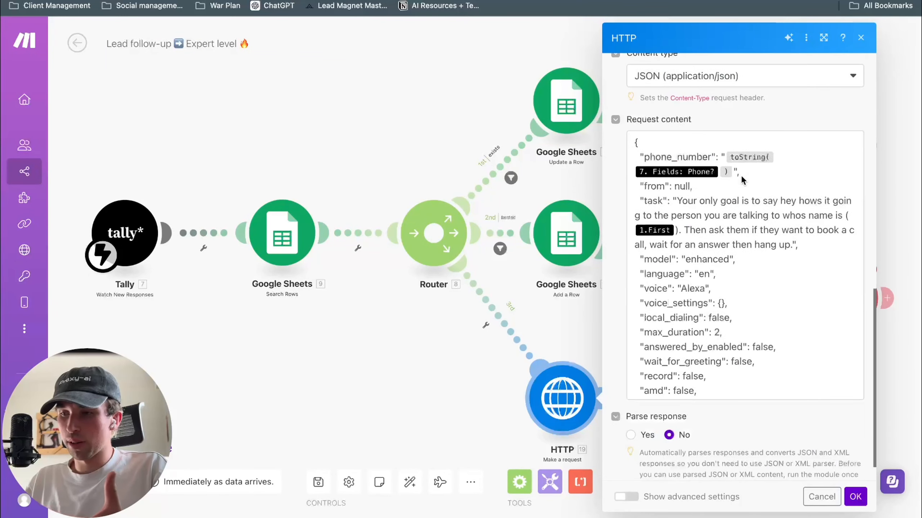
scroll(761, 152, up, 1)
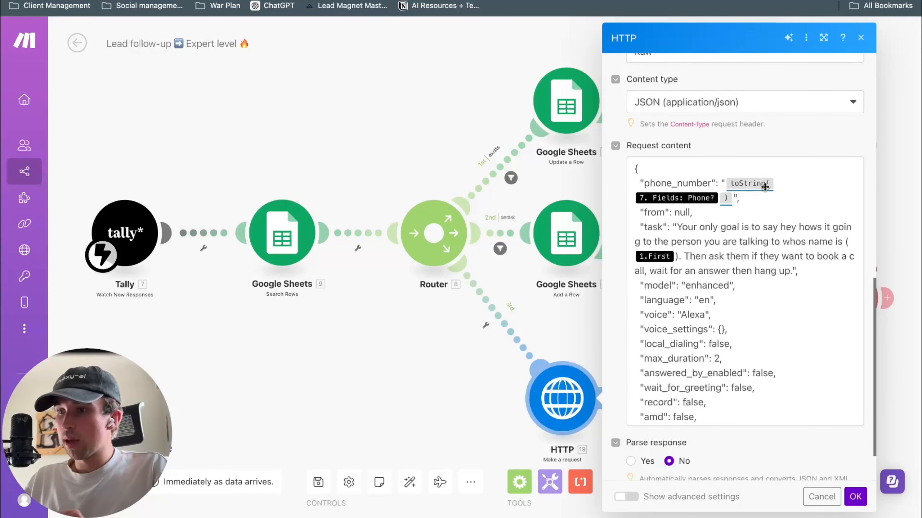
In the JSON body, replace the field inside toString with Tally's Phone? answer for phone_number
click(775, 209)
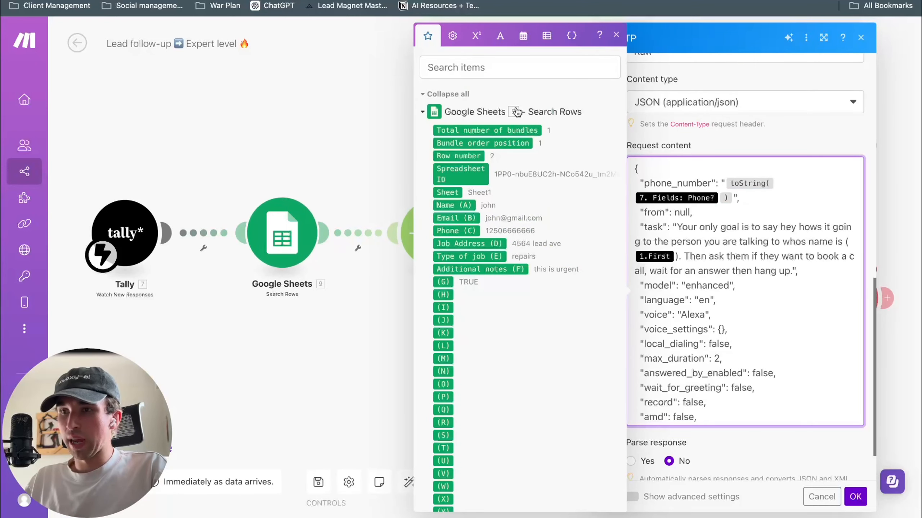
click(476, 35)
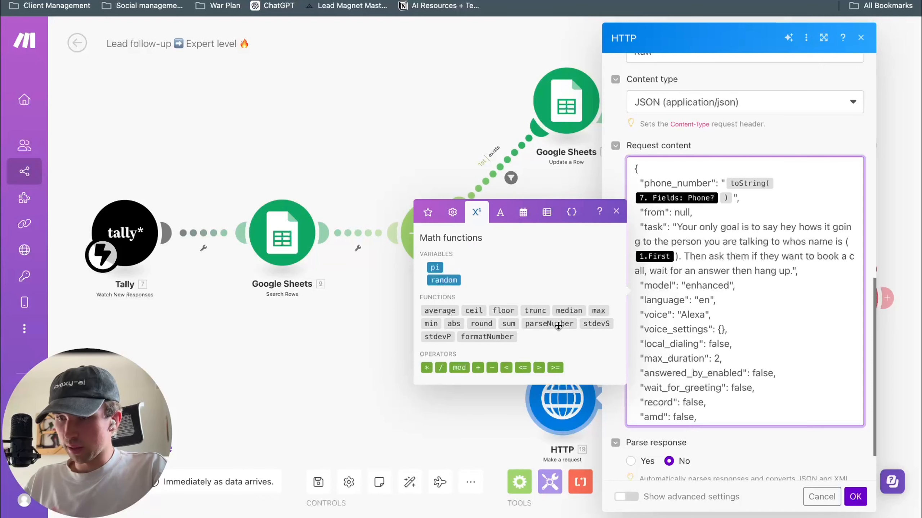
click(499, 207)
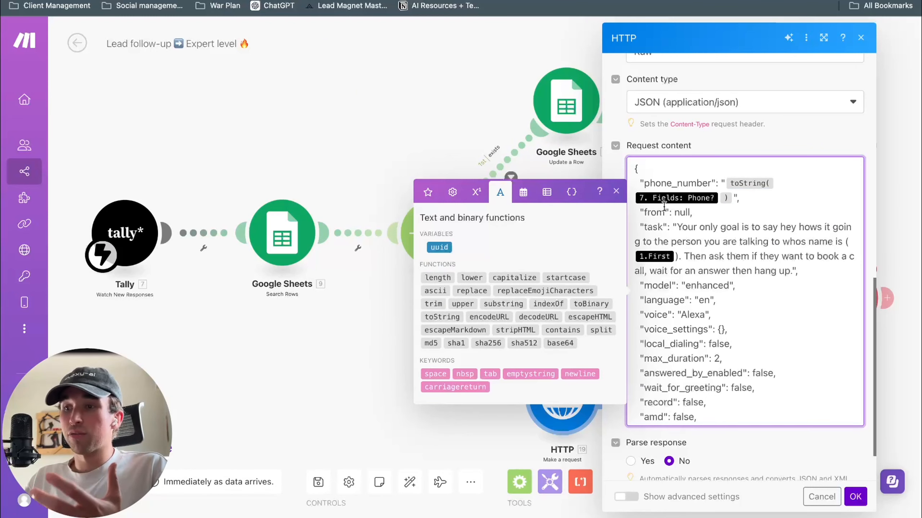
click(616, 191)
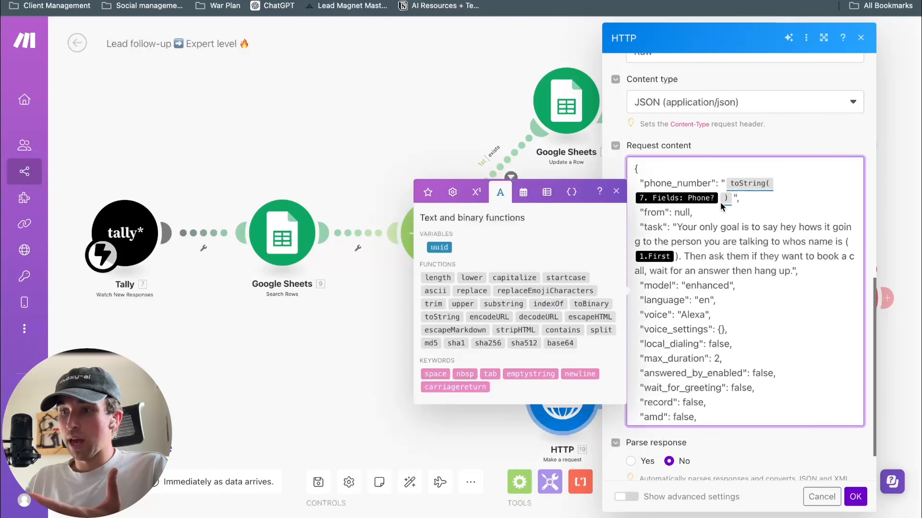
click(719, 202)
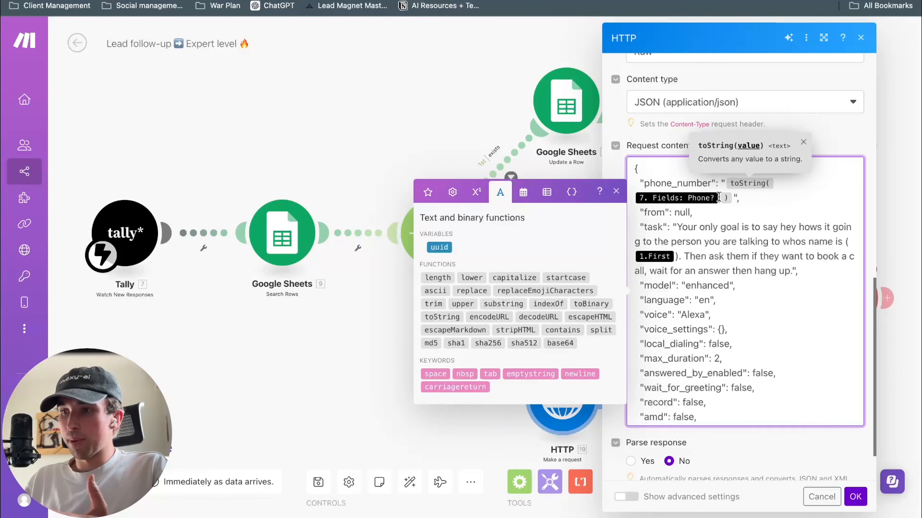
key(BackSpace)
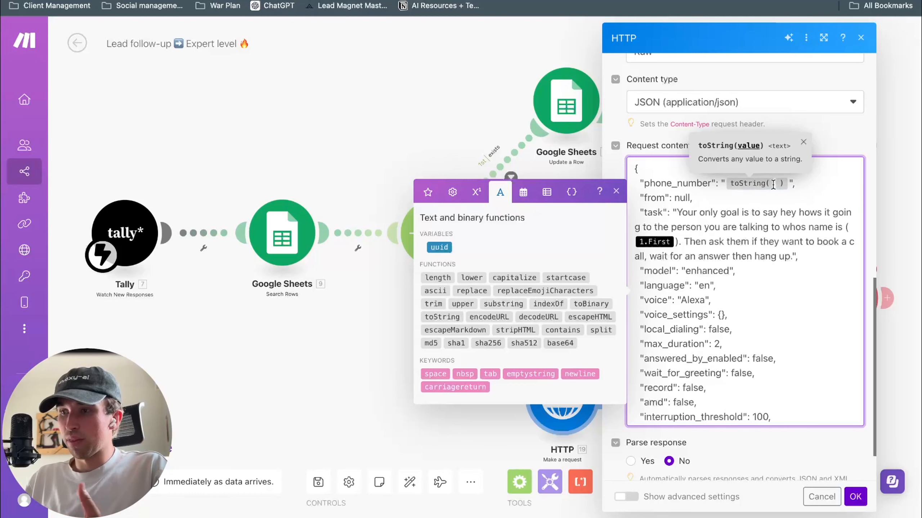
click(427, 192)
scroll(479, 297, down, 20)
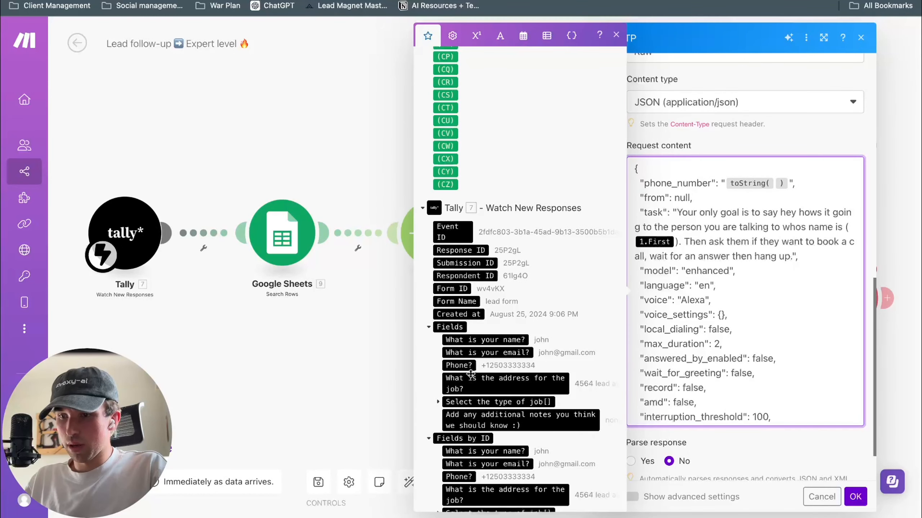
click(459, 365)
click(786, 323)
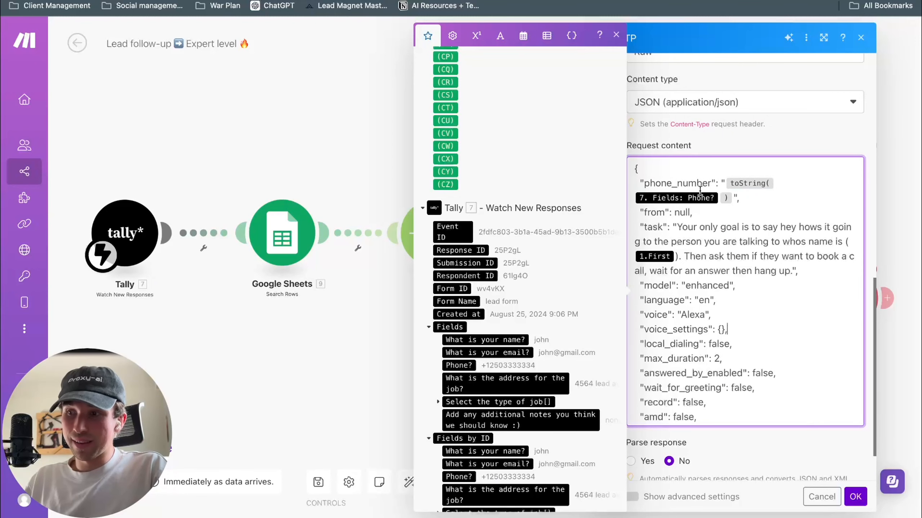
scroll(700, 192, down, 2)
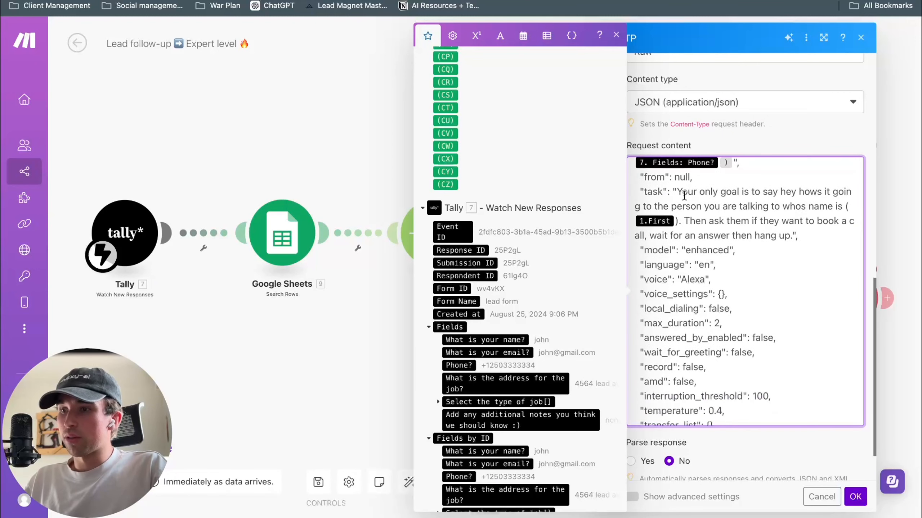
Replace the call task text with 'welcome them and then say how gappy we are to have them'
drag(677, 191, 792, 242)
key(BackSpace)
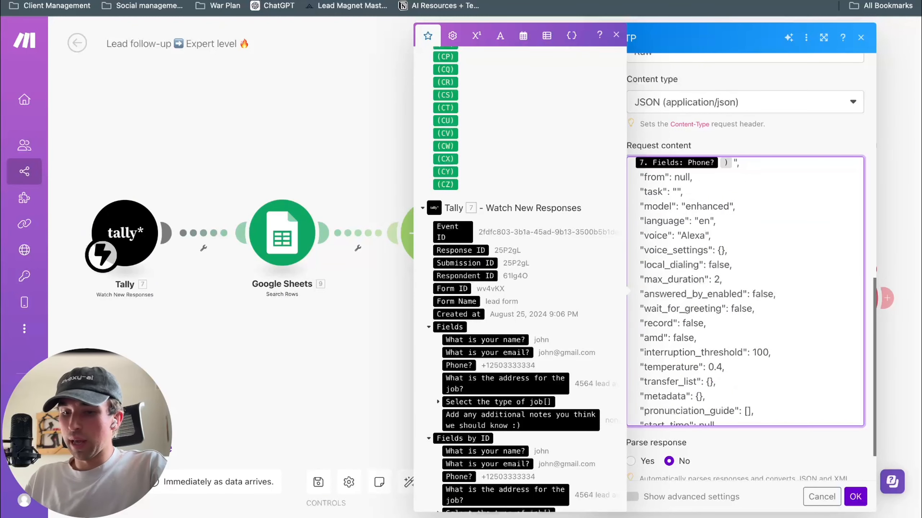
text(welcome the)
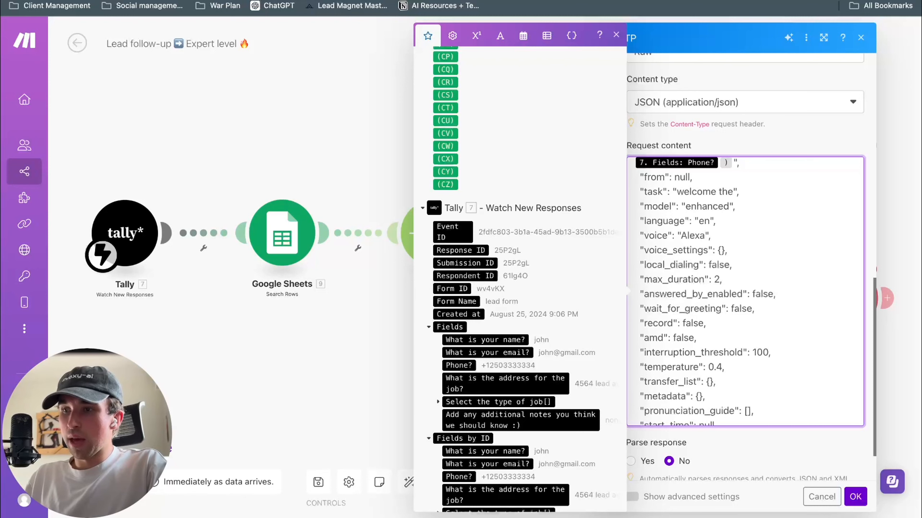
text(m )
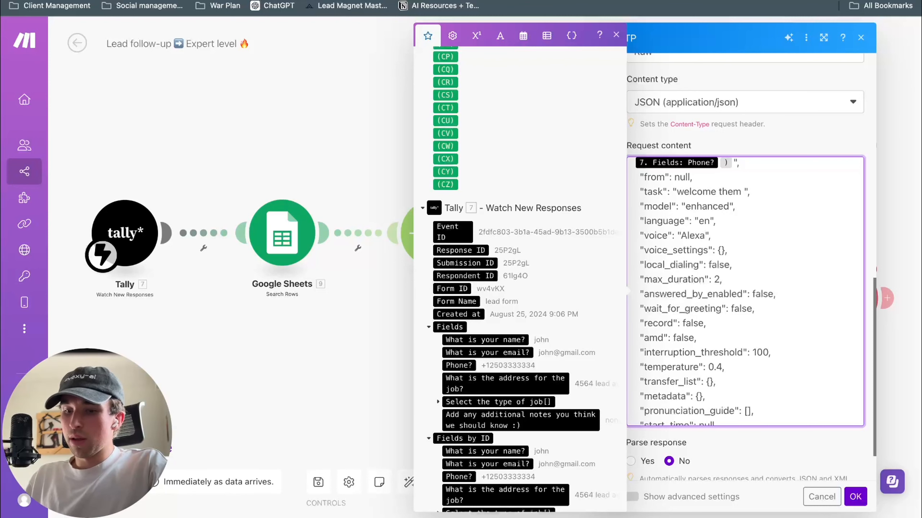
text(and then say h)
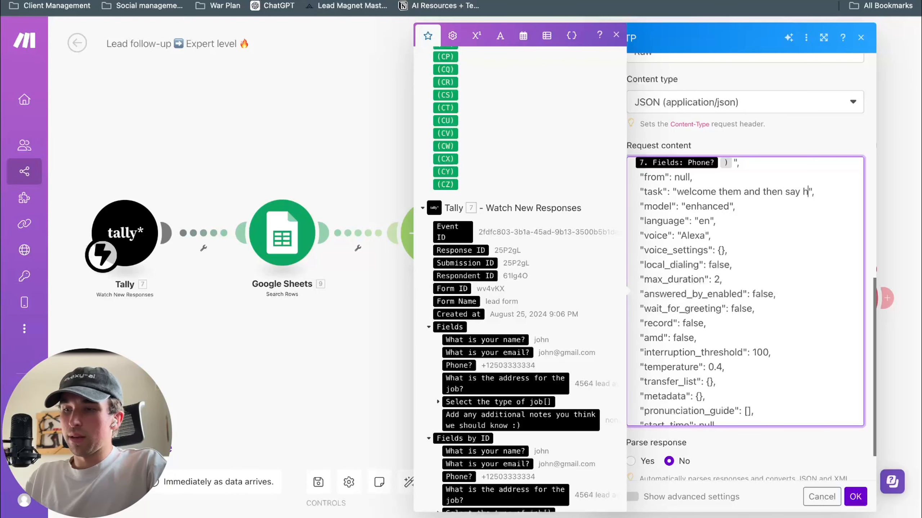
text(ow gappy)
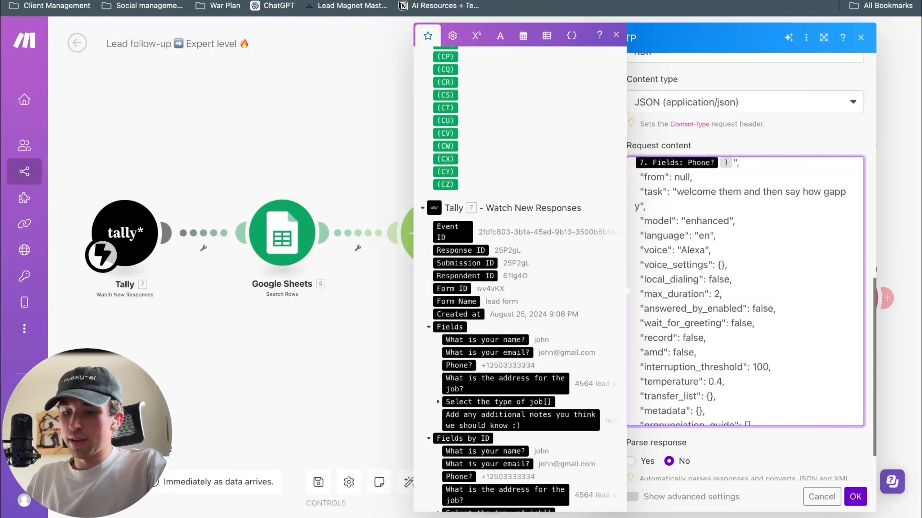
text( we are to have them)
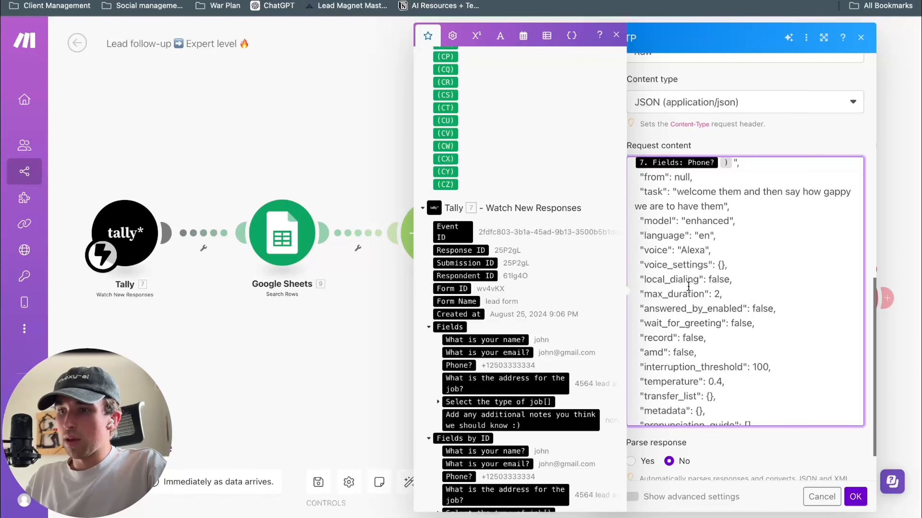
scroll(692, 256, down, 5)
scroll(719, 330, up, 8)
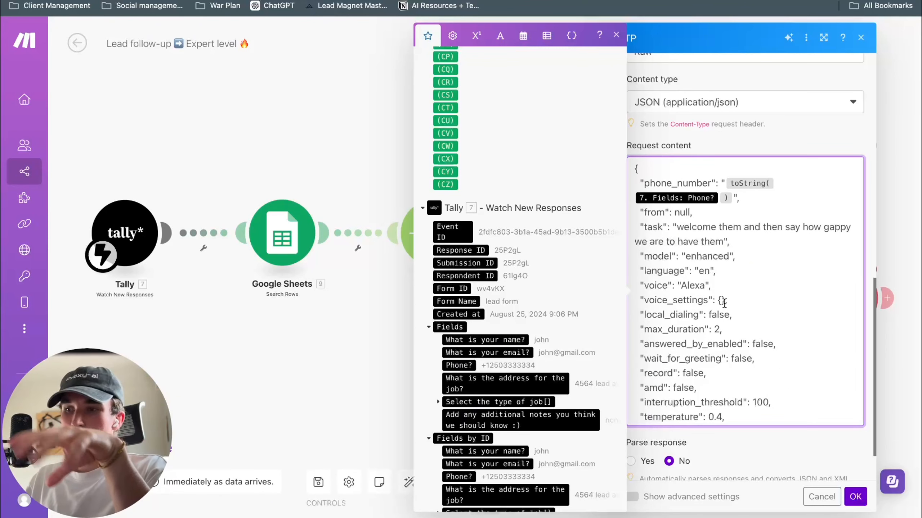
Save the HTTP settings, lower the HTTP module, and raise the top OpenAI and Email modules into line
click(855, 495)
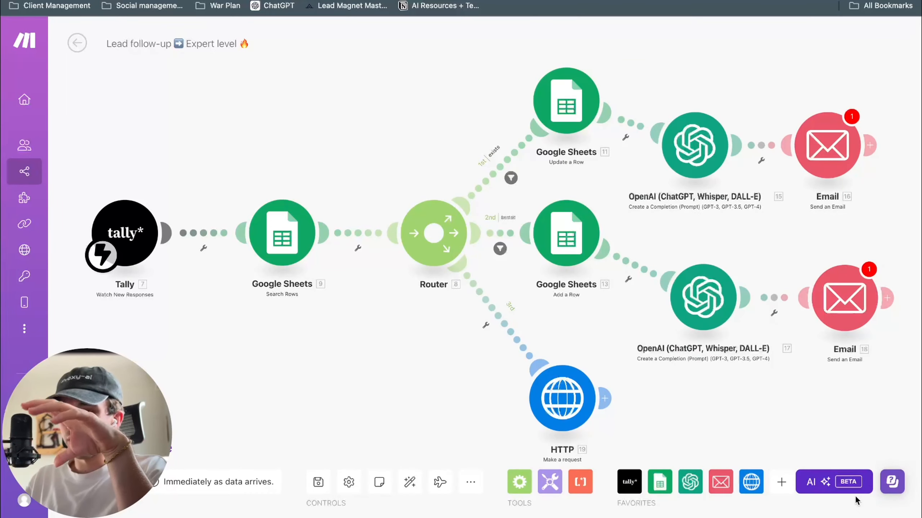
scroll(728, 414, down, 5)
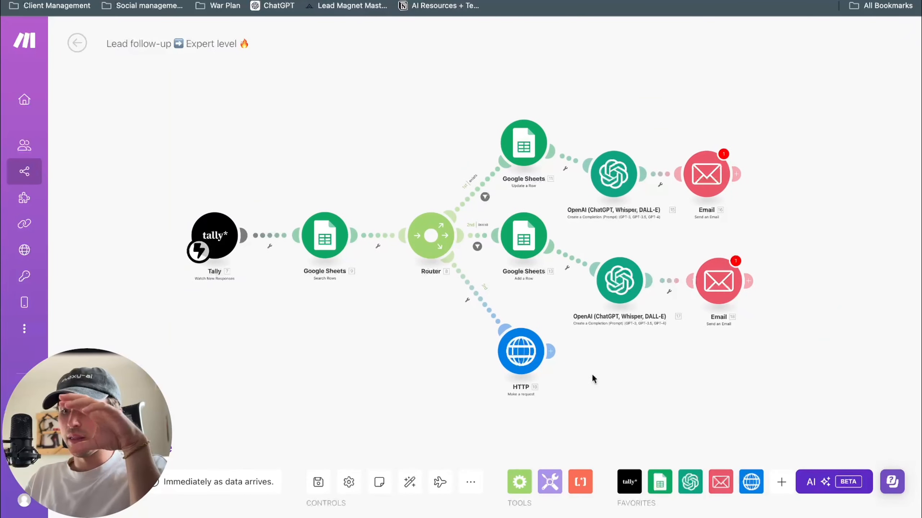
drag(532, 364, 543, 380)
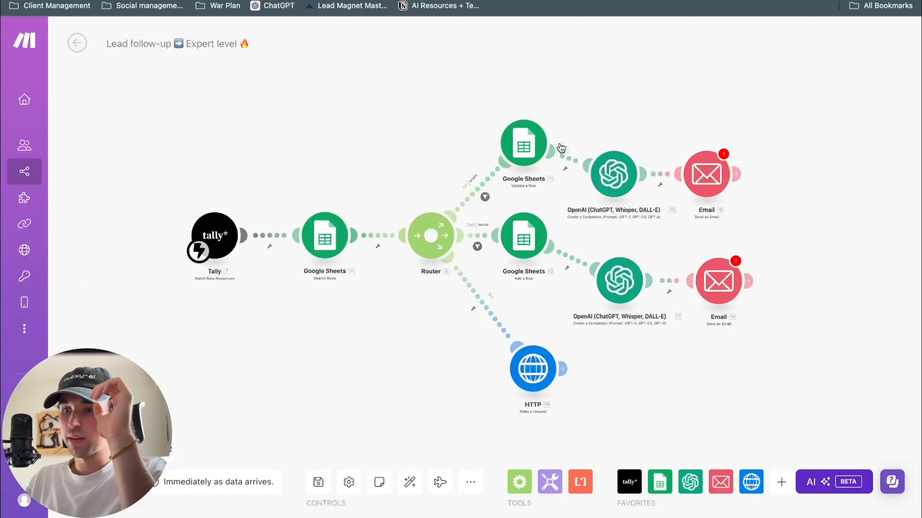
drag(614, 176, 614, 148)
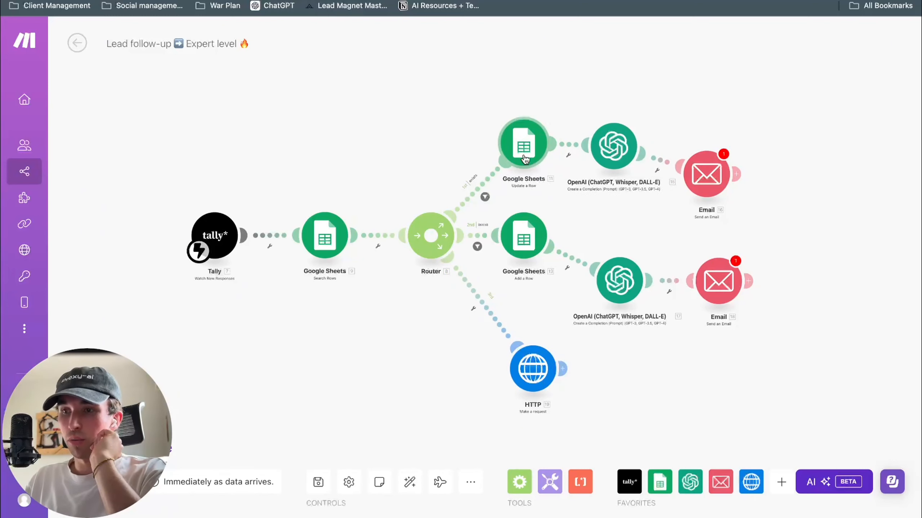
drag(708, 170, 708, 148)
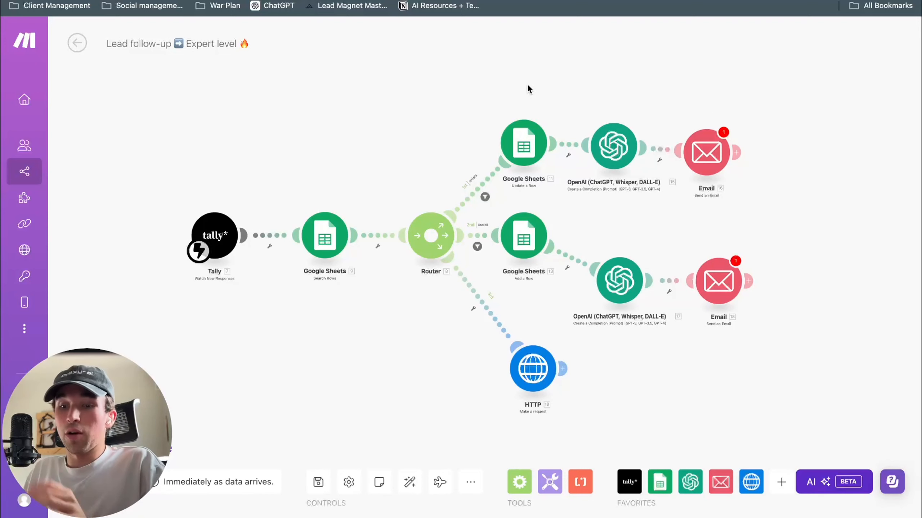
Move the lower route's OpenAI and Email modules up so they sit in a straight row
drag(497, 77, 772, 209)
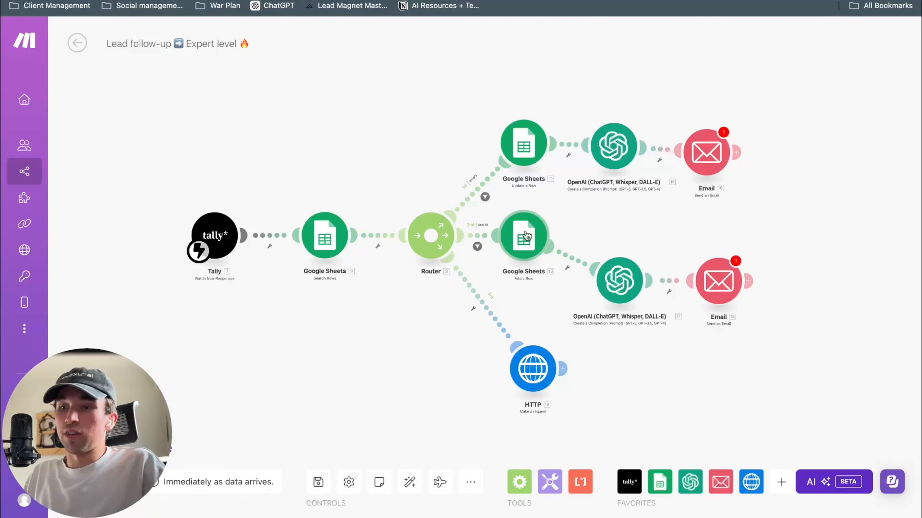
scroll(477, 234, up, 2)
scroll(477, 234, down, 8)
scroll(476, 234, up, 8)
scroll(476, 234, down, 2)
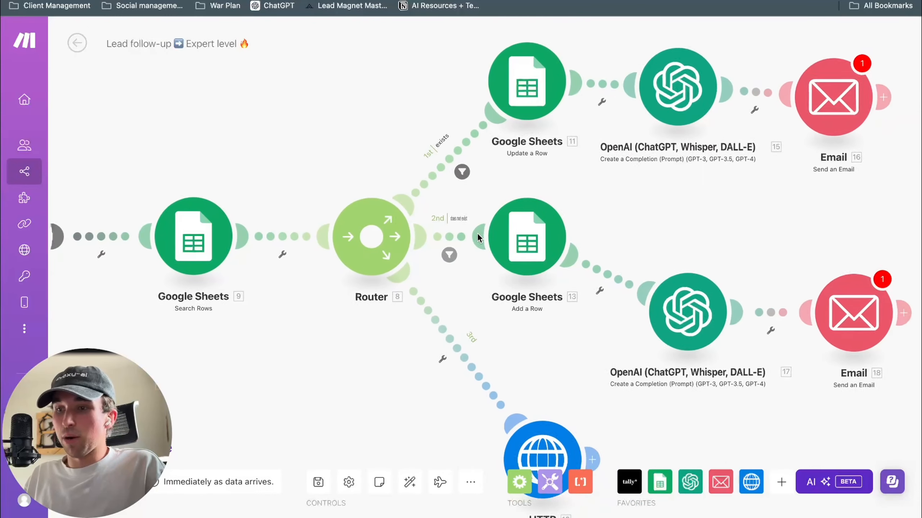
scroll(447, 358, down, 3)
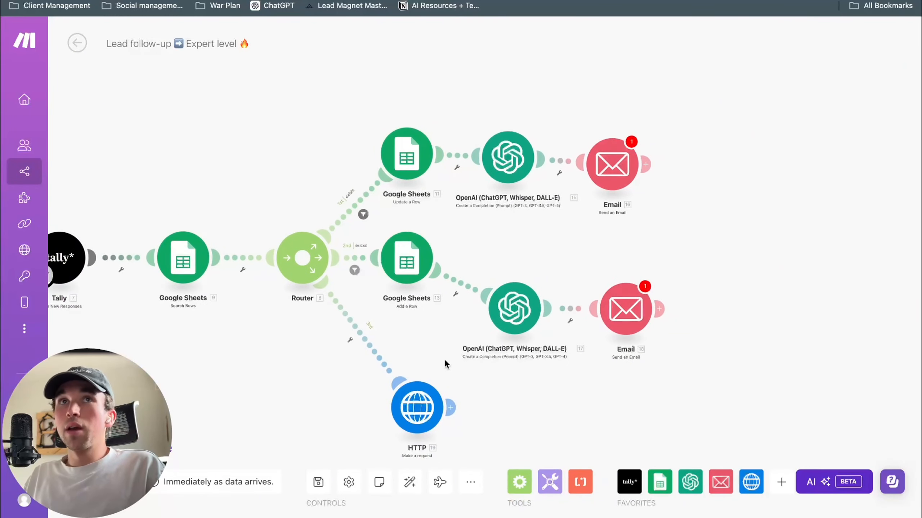
drag(502, 313, 500, 279)
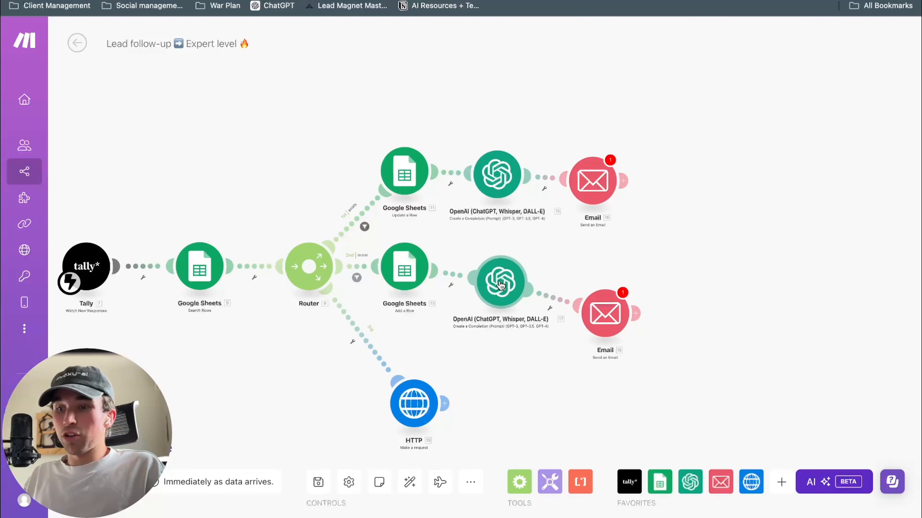
drag(616, 297, 614, 268)
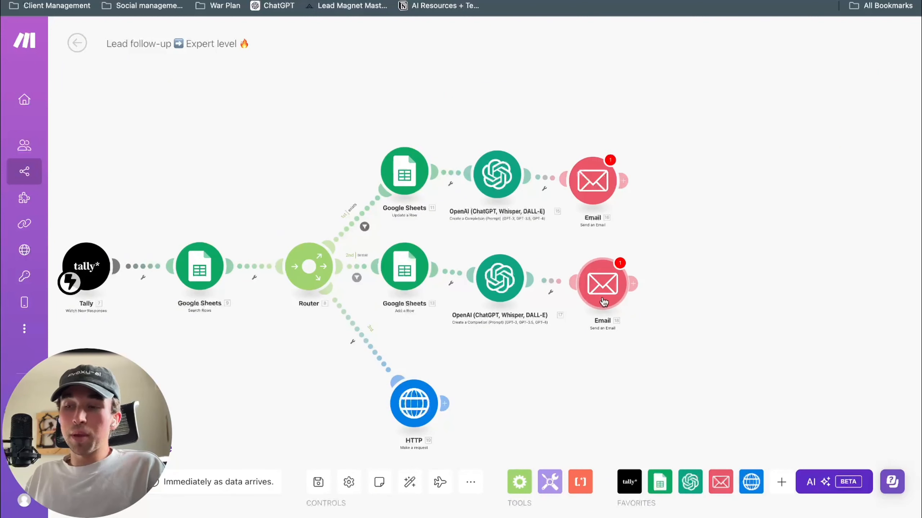
scroll(579, 380, down, 3)
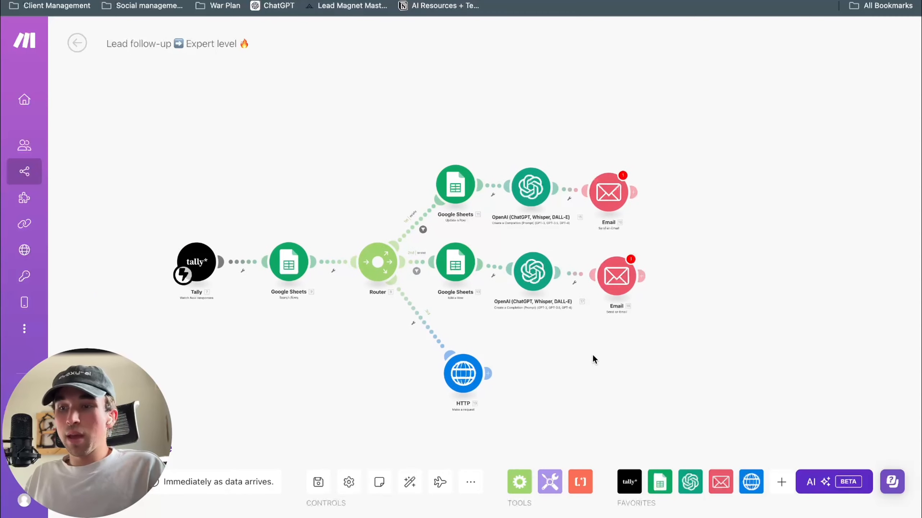
Insert a Tools Sleep module with a 240-second delay on the Router-to-HTTP link
right_click(423, 321)
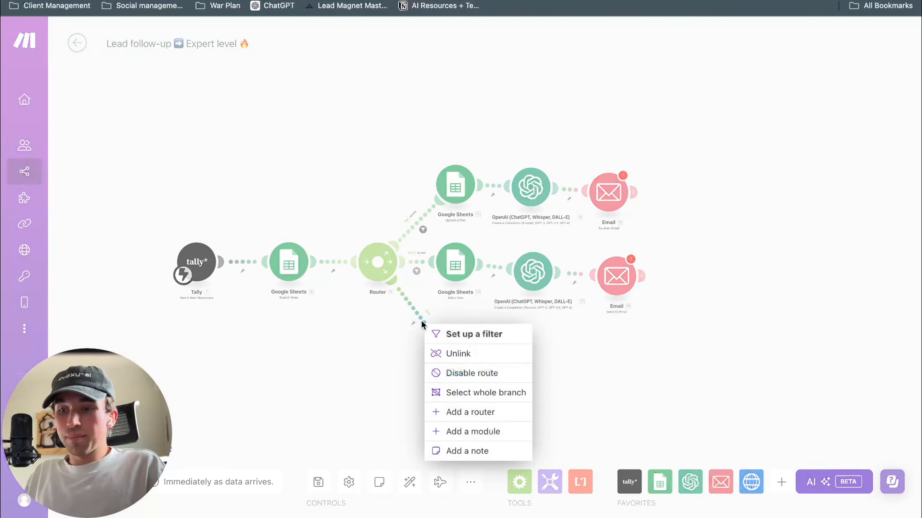
click(508, 434)
scroll(559, 418, down, 5)
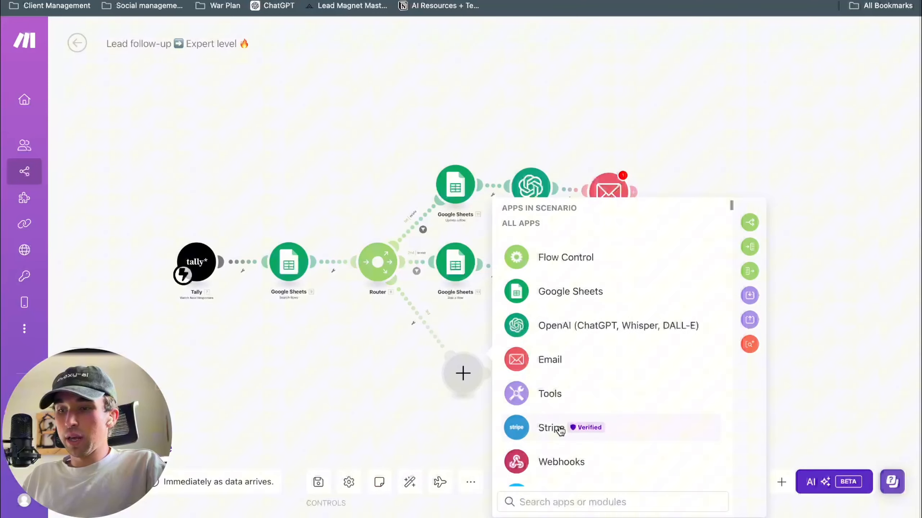
click(557, 393)
scroll(585, 302, down, 1)
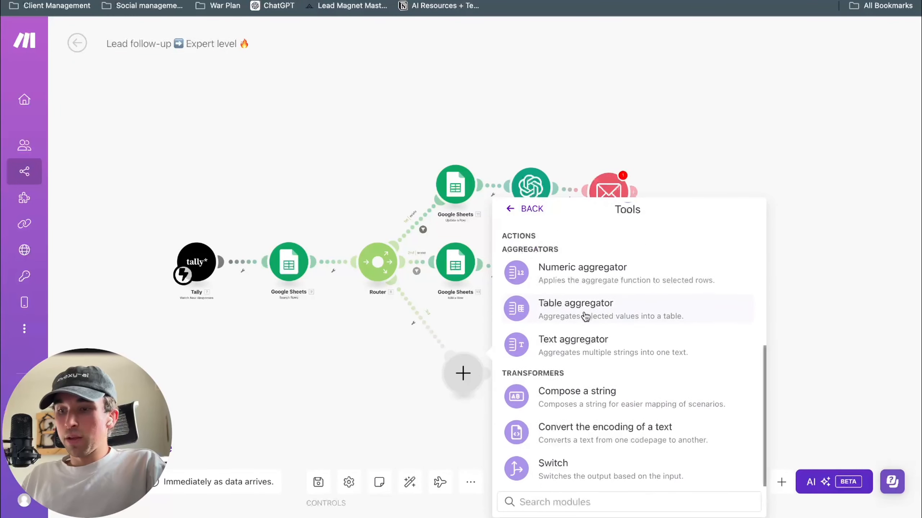
scroll(585, 316, up, 4)
click(582, 376)
click(592, 360)
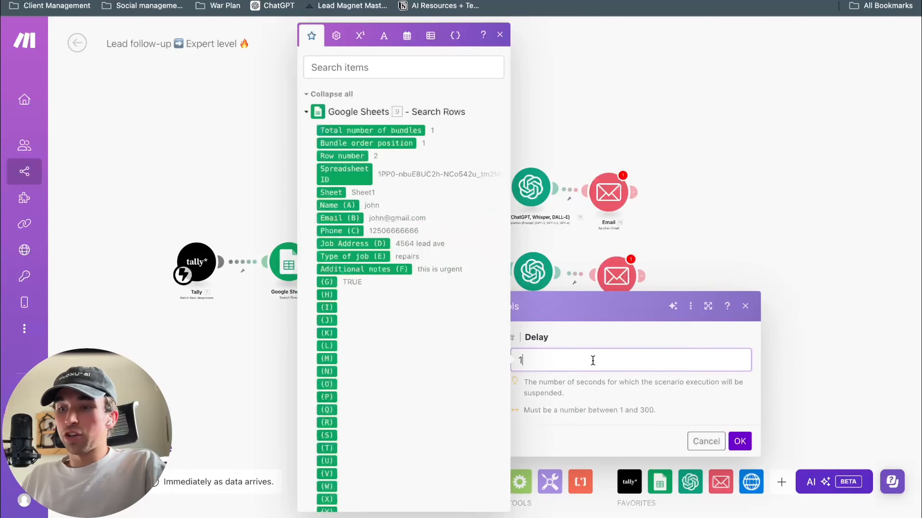
click(740, 440)
Move the HTTP module further right, clear of the new Sleep step
scroll(643, 349, up, 6)
scroll(644, 350, down, 10)
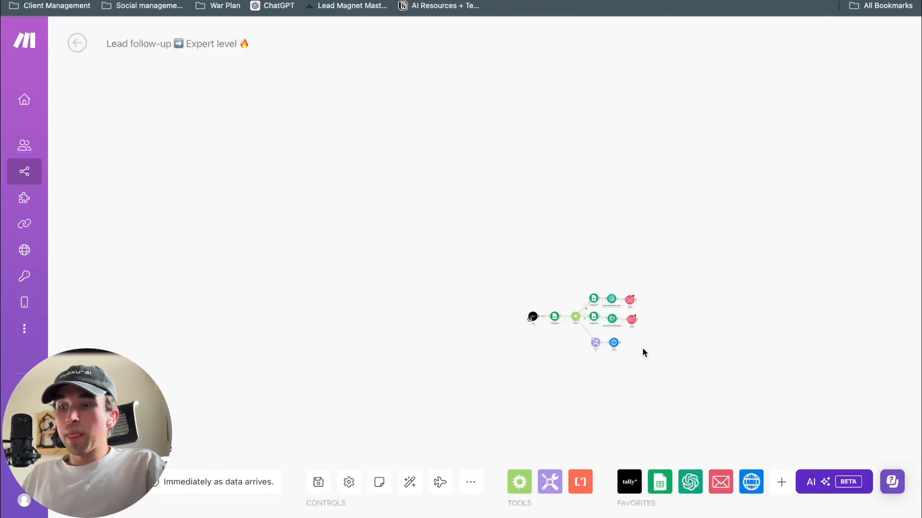
scroll(644, 350, up, 6)
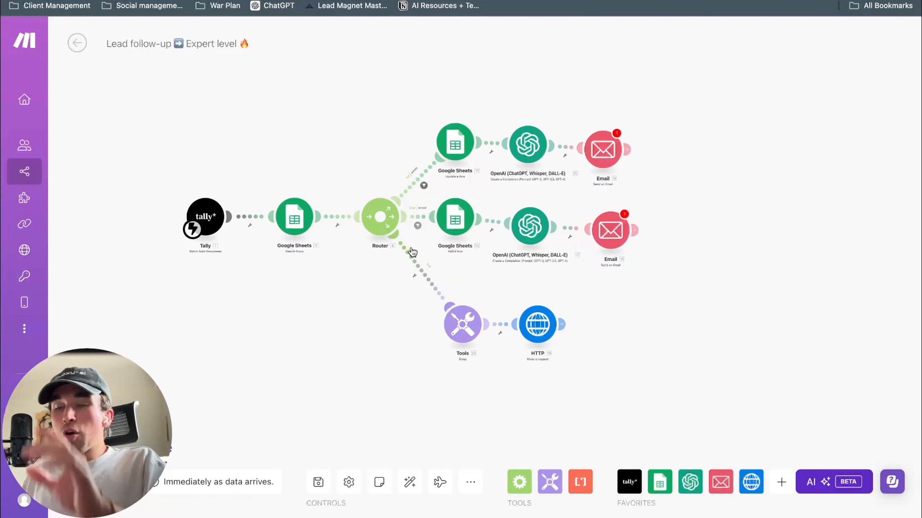
scroll(470, 337, up, 2)
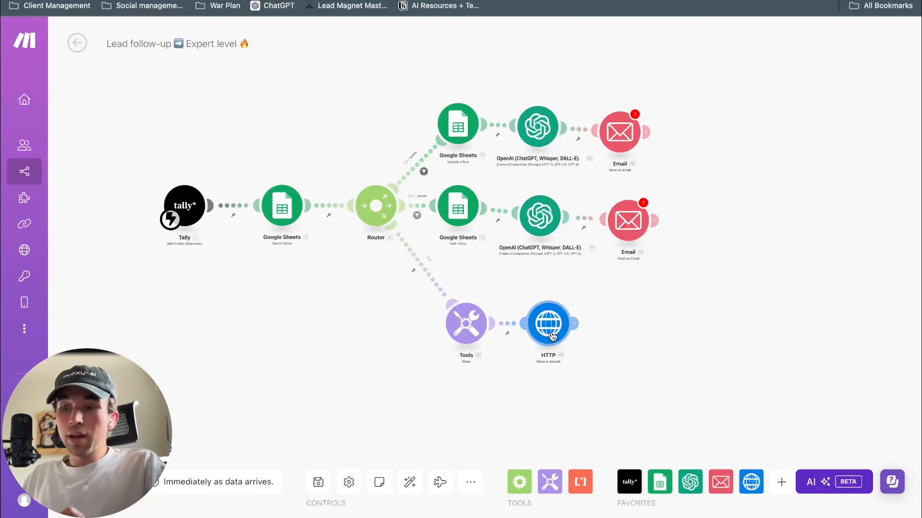
drag(553, 336, 598, 338)
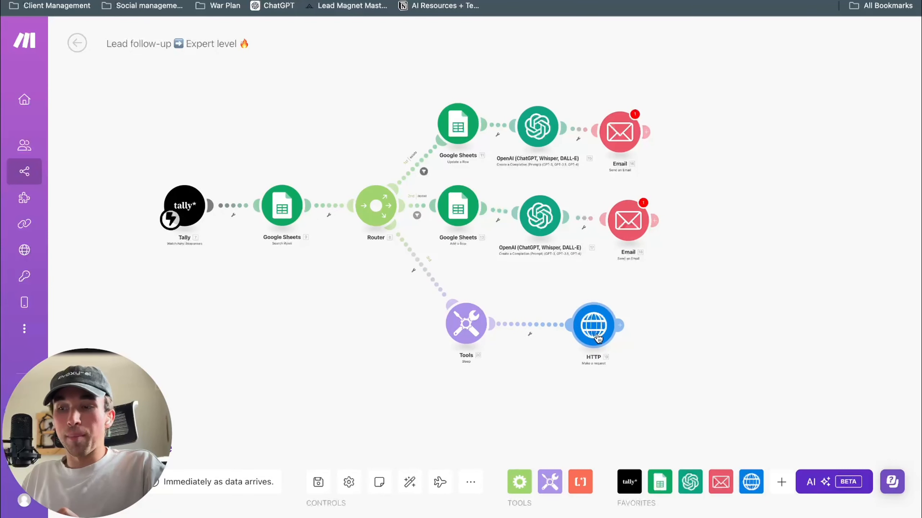